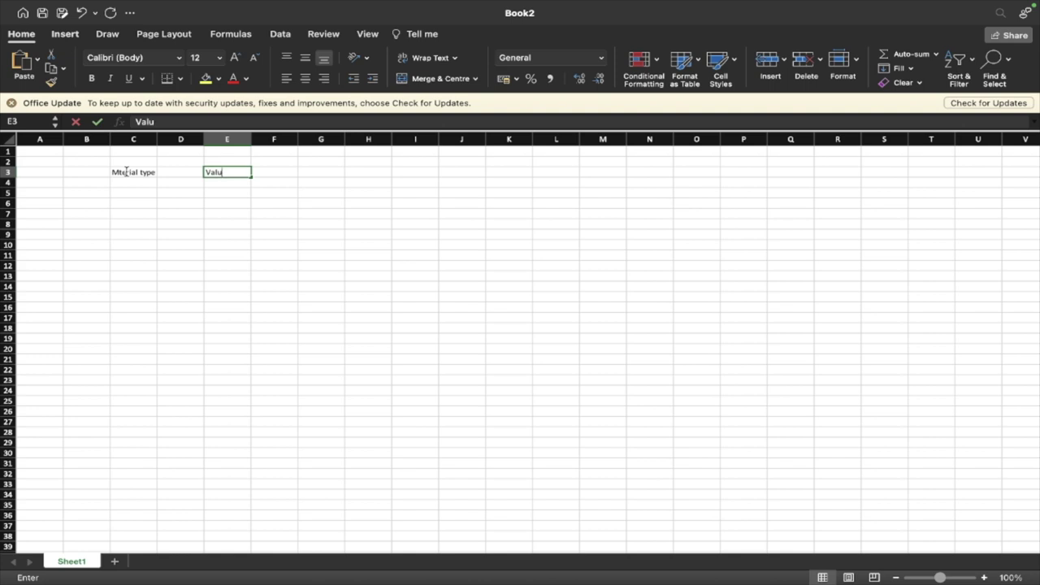
- Enter the column headers Valuation class in E3 and GL account in G3
{"action": "type", "text": "es"}
{"action": "key", "text": "BackSpace"}
{"action": "key", "text": "BackSpace"}
{"action": "key", "text": "BackSpace"}
{"action": "type", "text": "uation class"}
{"action": "key", "text": "Tab"}
{"action": "key", "text": "Tab"}
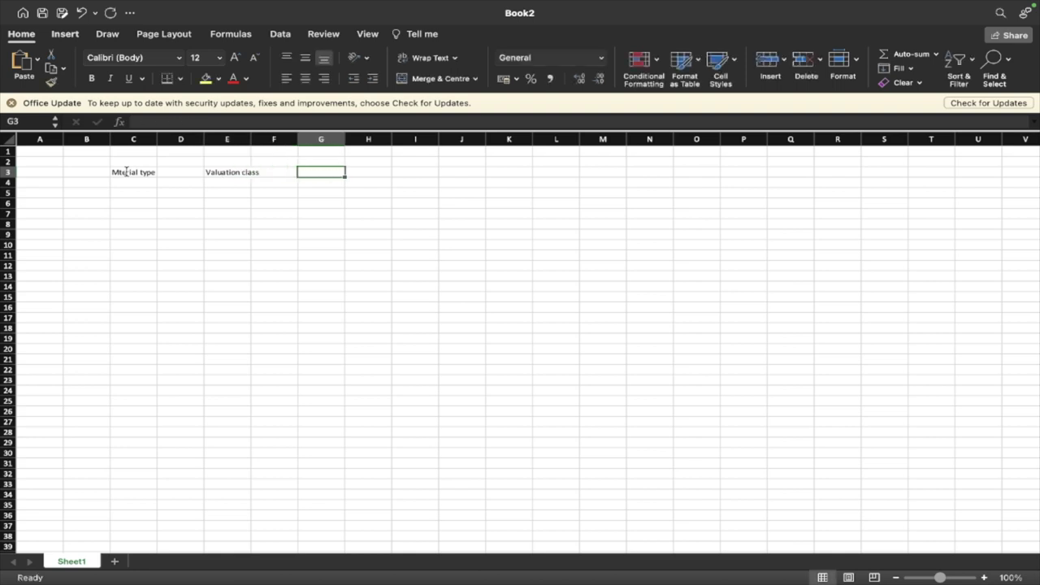
{"action": "type", "text": "GL acc"}
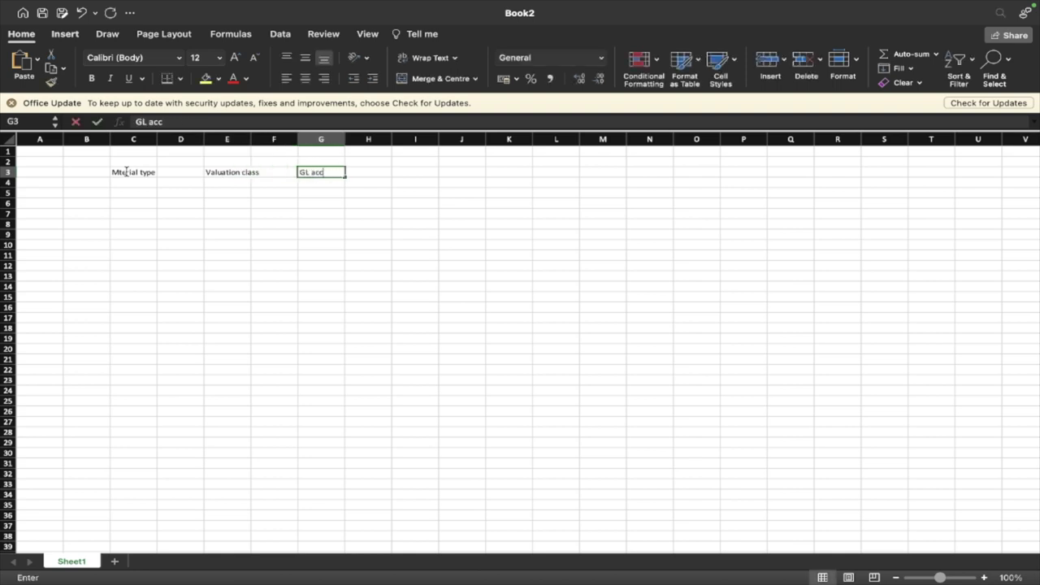
{"action": "type", "text": "ount"}
{"action": "key", "text": "Return"}
- Enter material type ROH in C5 and valuation class 3000 in E5
{"action": "key", "text": "Return"}
{"action": "type", "text": "ROH"}
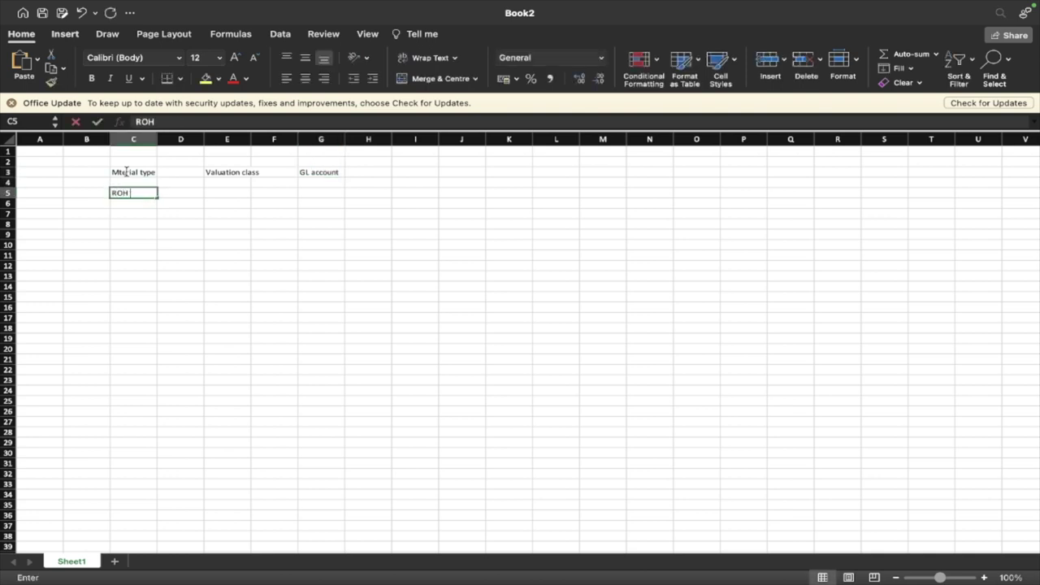
{"action": "key", "text": "Tab"}
{"action": "key", "text": "Tab"}
{"action": "type", "text": "3000"}
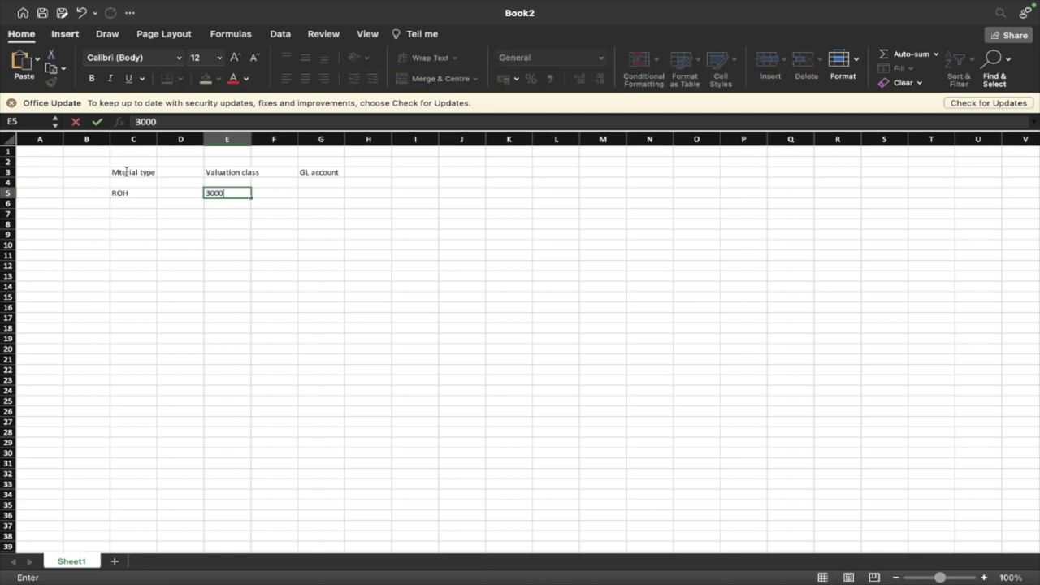
{"action": "key", "text": "Return"}
- Enter 3001 in C6 and move it to E6 under the valuation class column
{"action": "type", "text": "3001"}
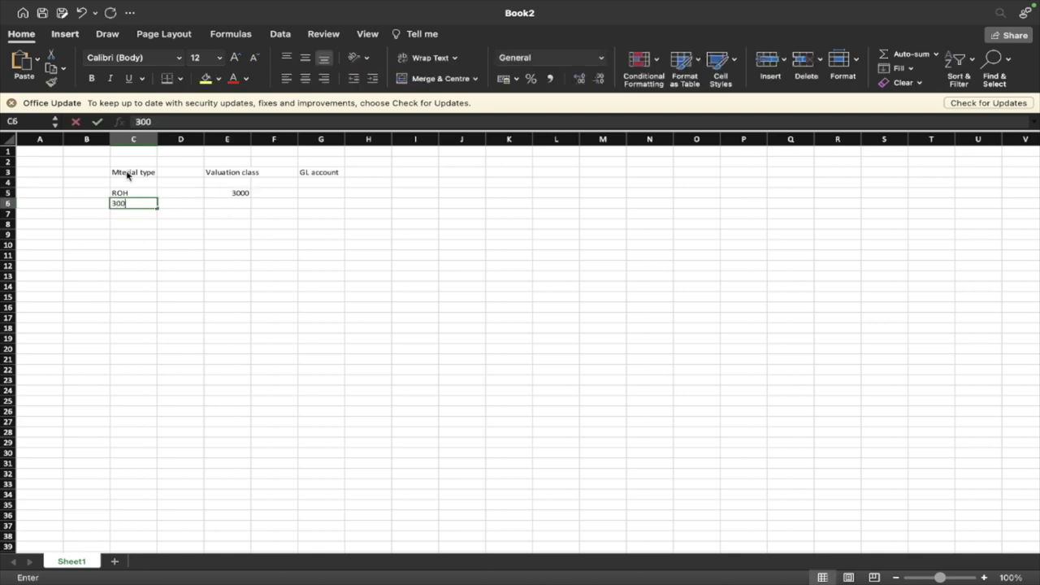
{"action": "key", "text": "Return"}
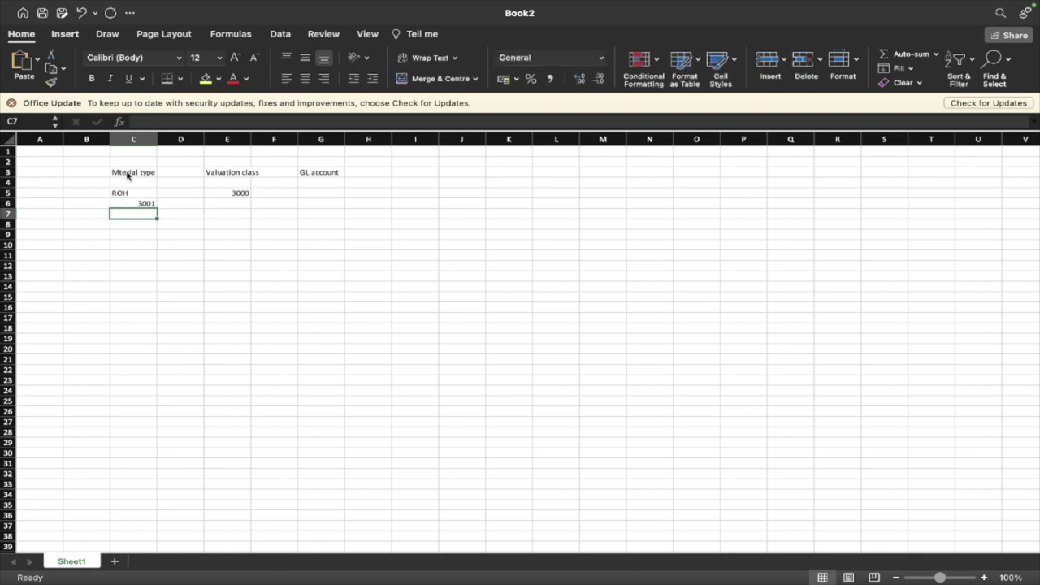
{"action": "key", "text": "Up"}
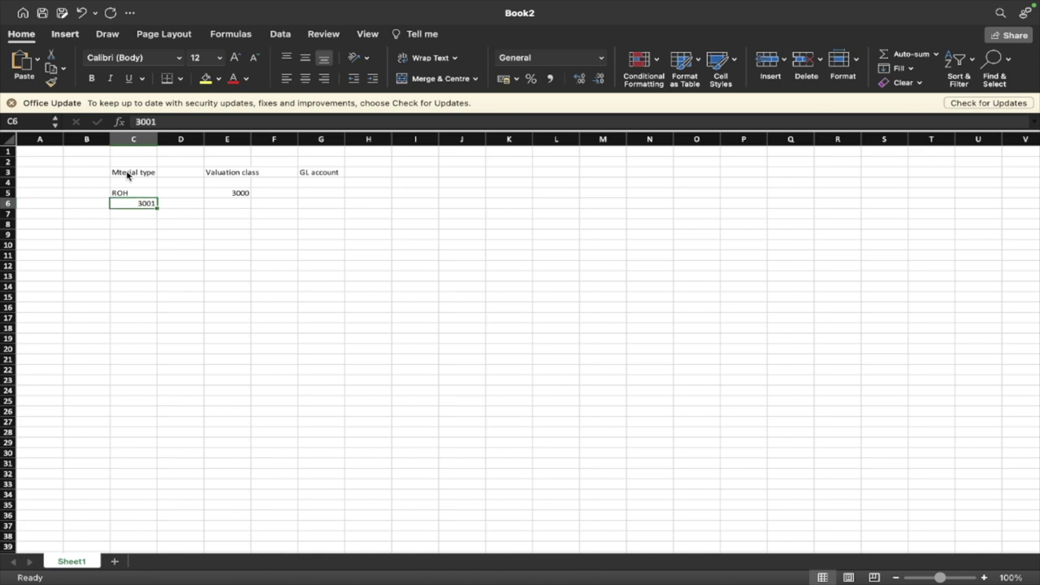
{"action": "key", "text": "super+x"}
{"action": "key", "text": "Right"}
{"action": "key", "text": "Right"}
{"action": "key", "text": "super+v"}
- Enter valuation classes 3002 in E7 and 3003 in E8
{"action": "key", "text": "Return"}
{"action": "type", "text": "3002"}
{"action": "key", "text": "Return"}
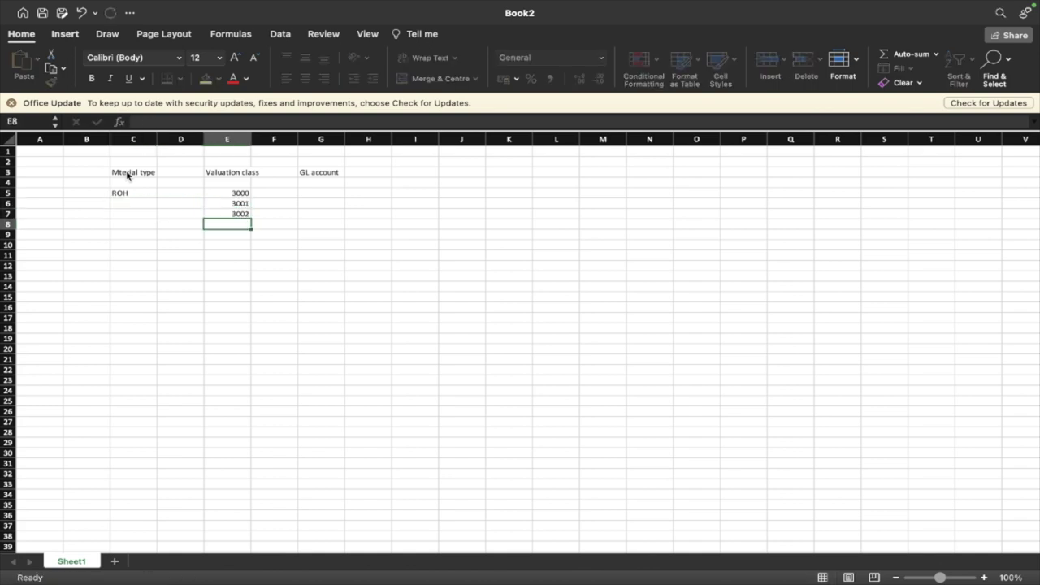
{"action": "type", "text": "3003"}
{"action": "key", "text": "Up"}
- Enter the GL account values 900039 in G5 and 900040 in G6
{"action": "key", "text": "Up"}
{"action": "key", "text": "Up"}
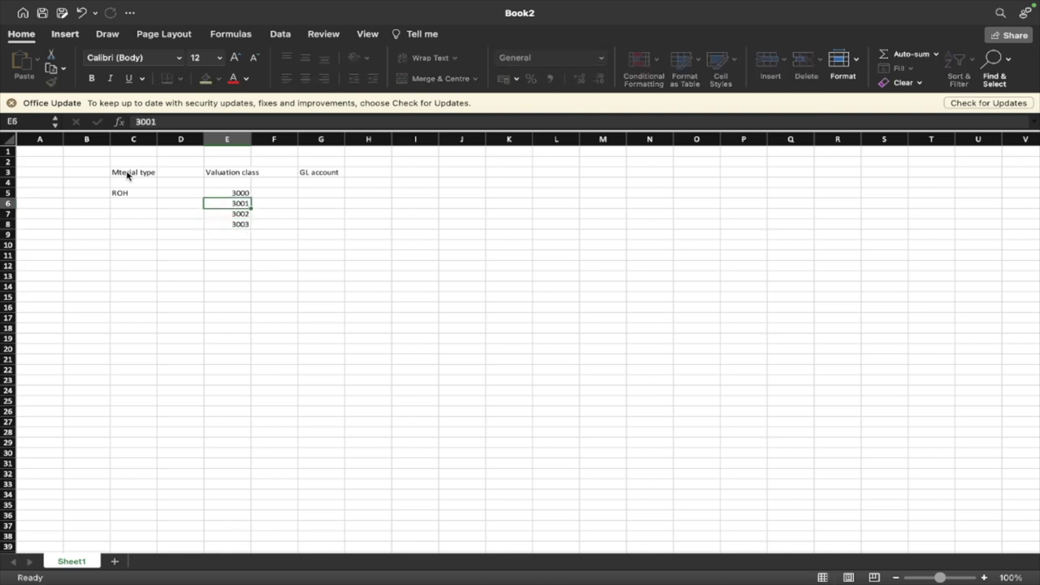
{"action": "key", "text": "Right"}
{"action": "key", "text": "Right"}
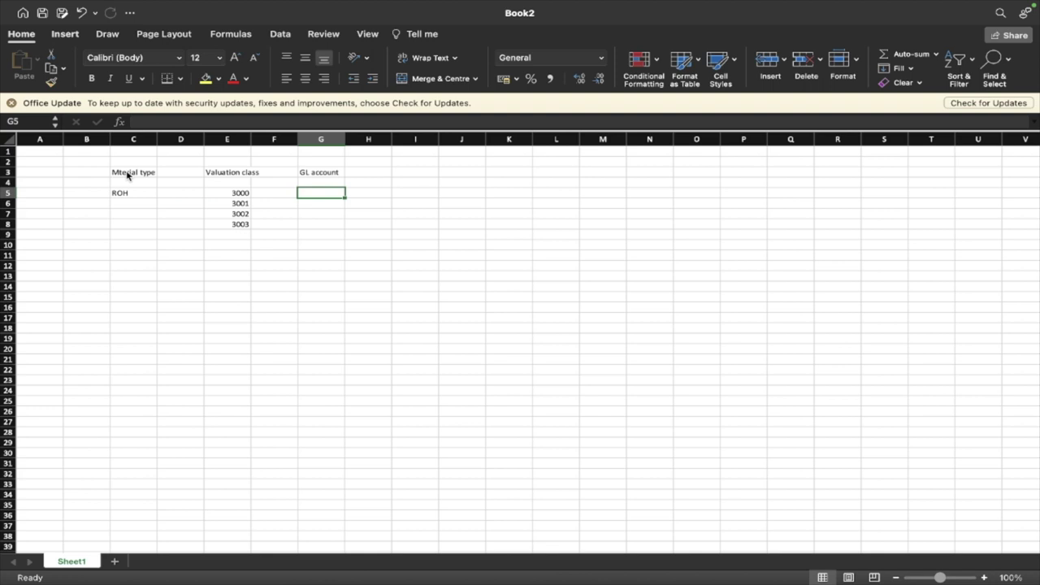
{"action": "type", "text": "9000"}
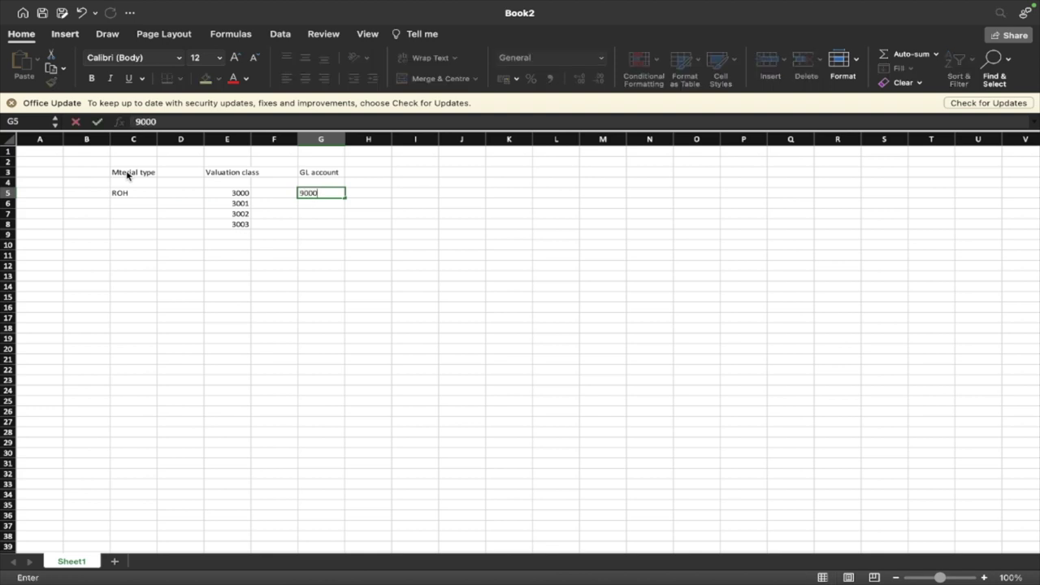
{"action": "type", "text": "39"}
{"action": "key", "text": "Return"}
{"action": "type", "text": "9000"}
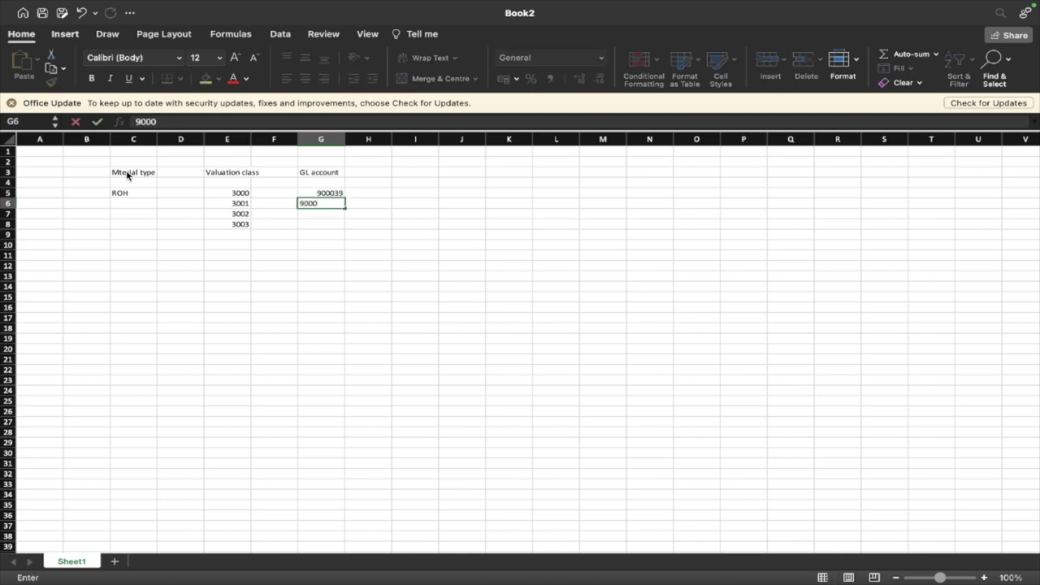
{"action": "type", "text": "40"}
{"action": "key", "text": "Return"}
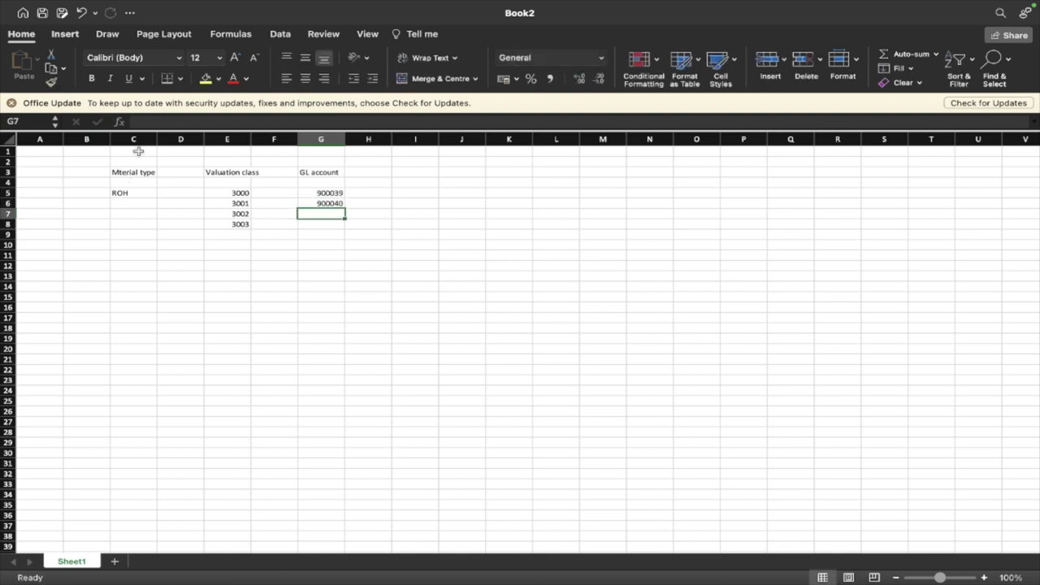
- Extend the GL account series from G5:G6 down to G8
{"action": "left_click", "coordinate": [321, 194]}
{"action": "key", "text": "Down"}
{"action": "key", "text": "Down"}
{"action": "key", "text": "Down"}
{"action": "left_click_drag", "start_coordinate": [319, 192], "coordinate": [317, 236]}
{"action": "left_click", "coordinate": [248, 254]}
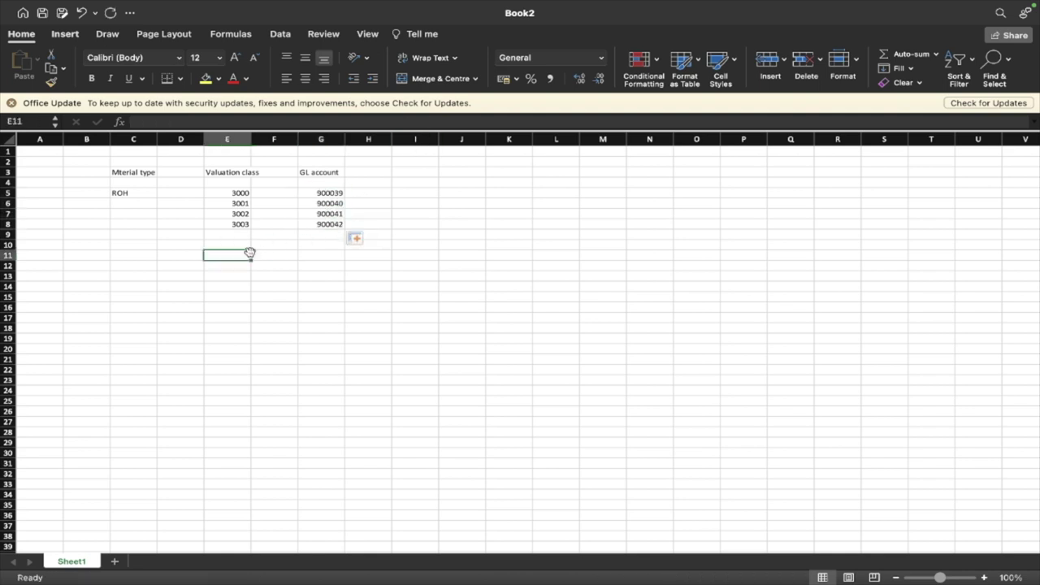
- Label the valuation classes in F5:F8 as Steel, plastic, A and b
{"action": "left_click", "coordinate": [240, 203]}
{"action": "left_click", "coordinate": [239, 194]}
{"action": "left_click", "coordinate": [265, 190]}
{"action": "type", "text": "Steel"}
{"action": "key", "text": "Return"}
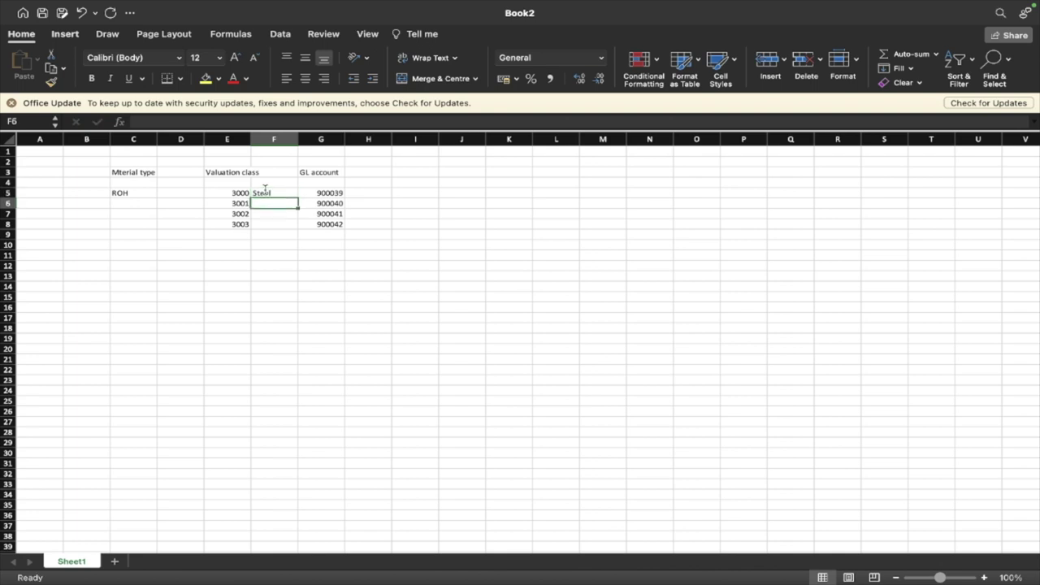
{"action": "type", "text": "plast"}
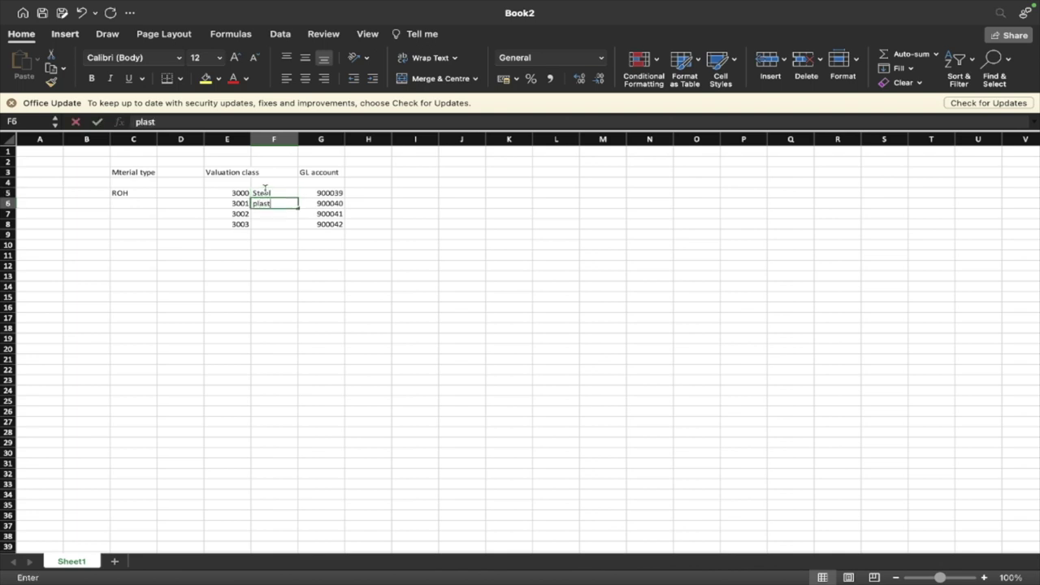
{"action": "type", "text": "ic"}
{"action": "key", "text": "Return"}
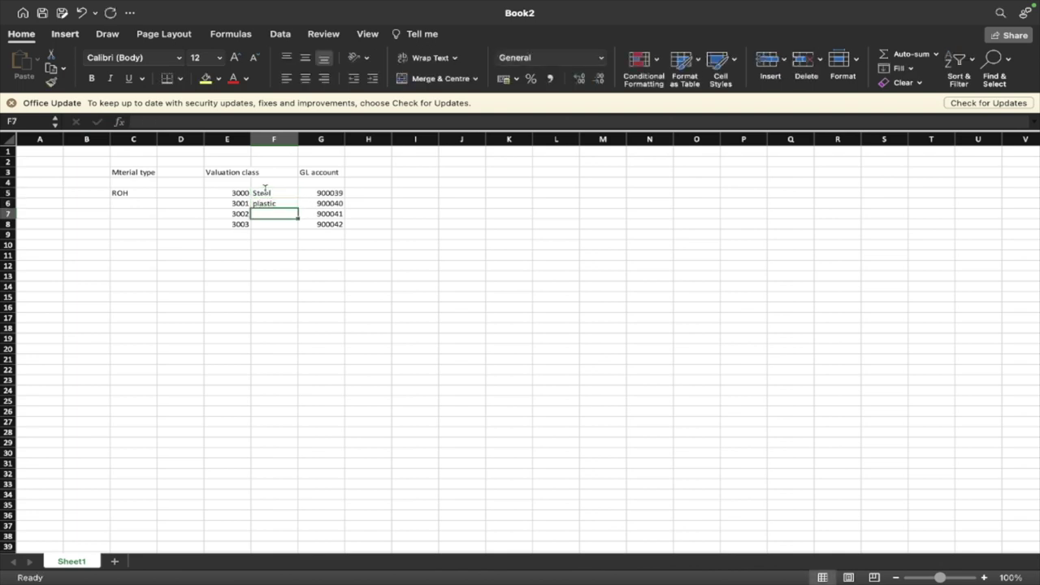
{"action": "type", "text": "A"}
{"action": "key", "text": "Return"}
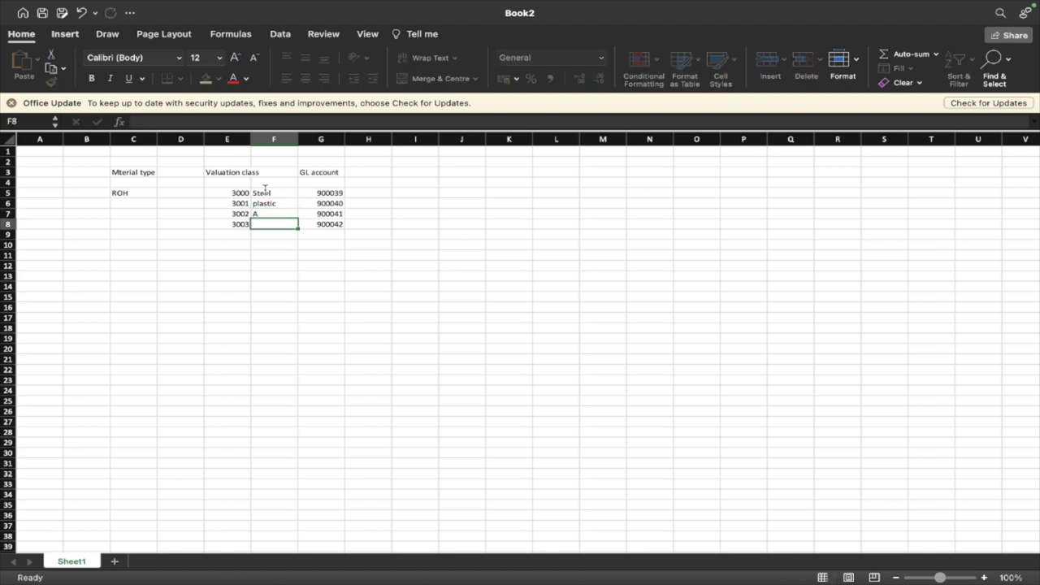
{"action": "type", "text": "b"}
{"action": "key", "text": "Return"}
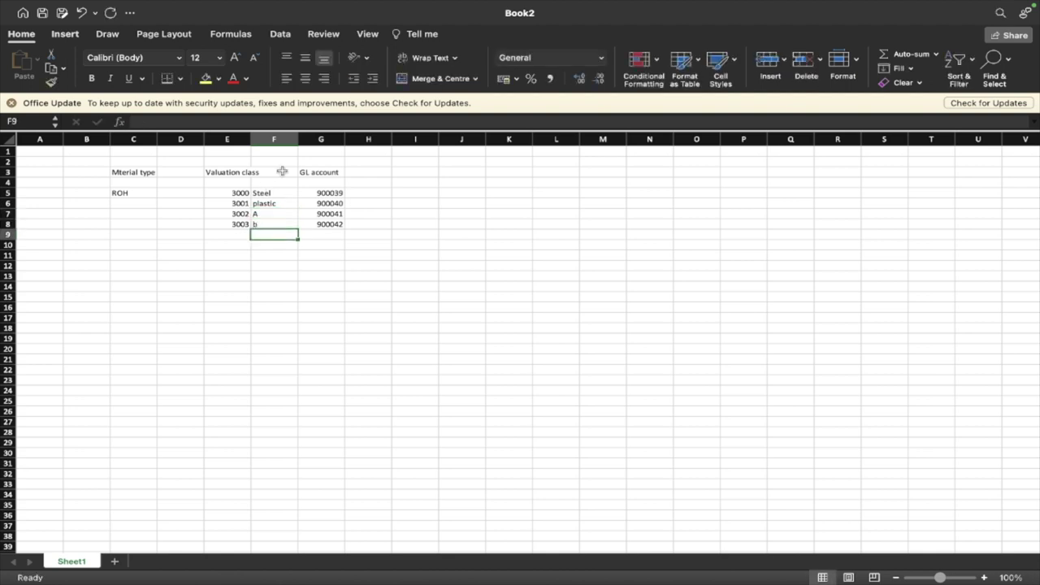
- Enter Raw Material in D5 as the description for ROH and widen column D
{"action": "left_click", "coordinate": [274, 203]}
{"action": "left_click", "coordinate": [133, 193]}
{"action": "left_click", "coordinate": [191, 191]}
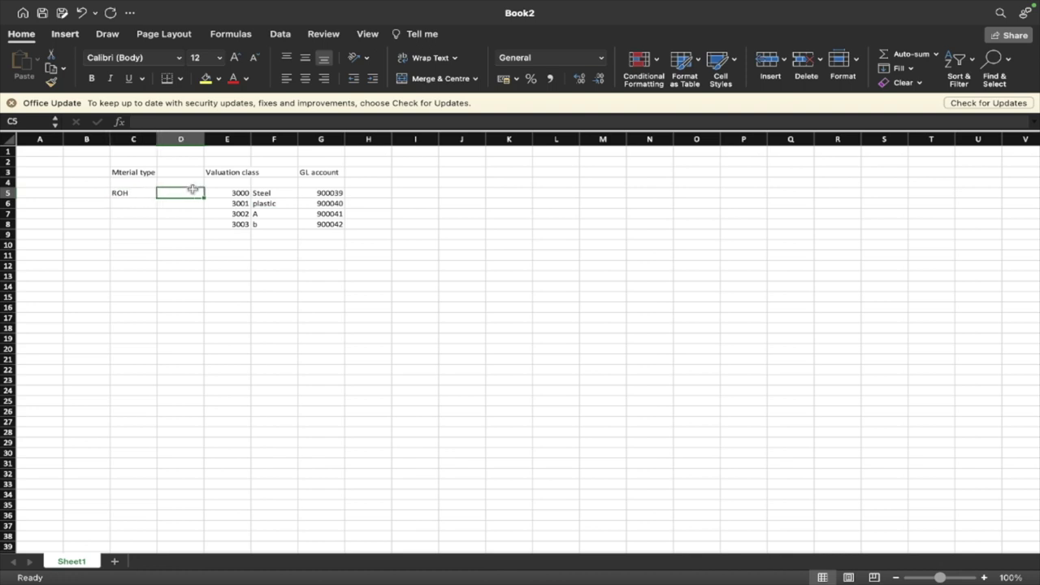
{"action": "type", "text": "Raw Material"}
{"action": "key", "text": "Return"}
{"action": "left_click_drag", "start_coordinate": [206, 142], "coordinate": [214, 143]}
{"action": "left_click", "coordinate": [168, 194]}
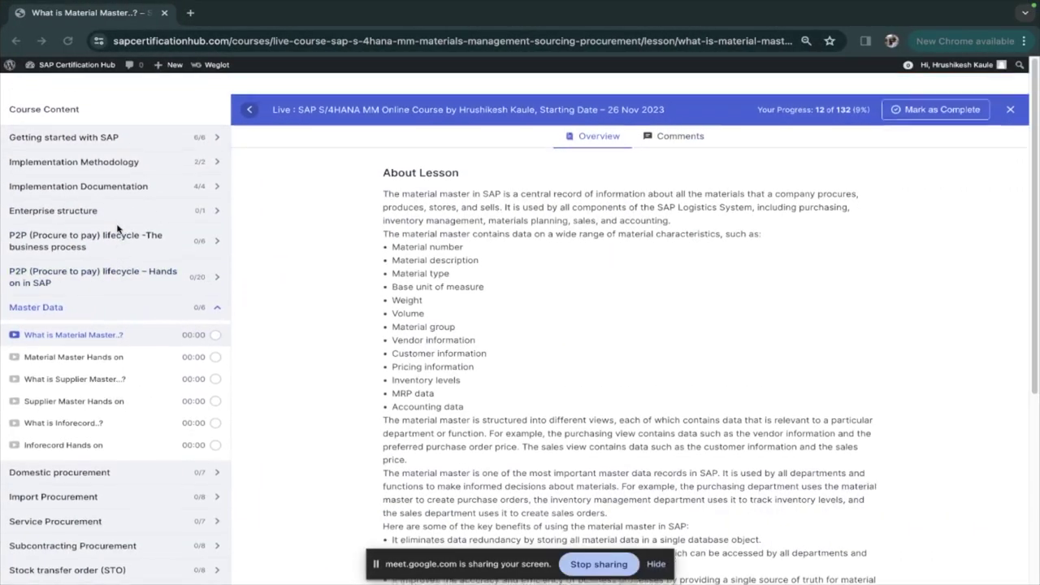
- In the browser, open the KDS Document lesson under Implementation Documentation and its linked SAP_S4 HANA_MM_KDS reference file
{"action": "scroll", "coordinate": [117, 230], "scroll_direction": "down", "scroll_amount": 1}
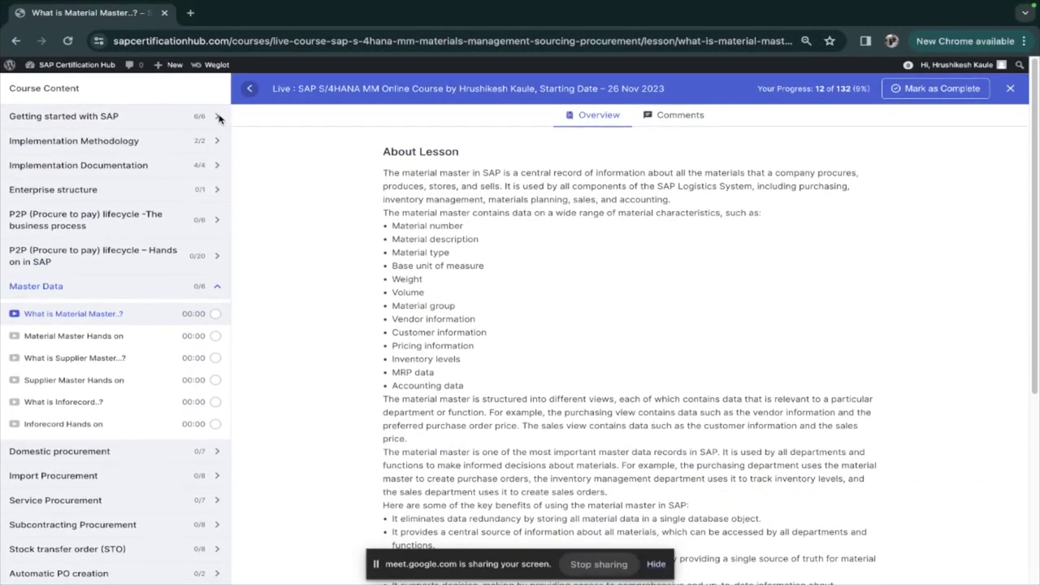
{"action": "left_click", "coordinate": [217, 167]}
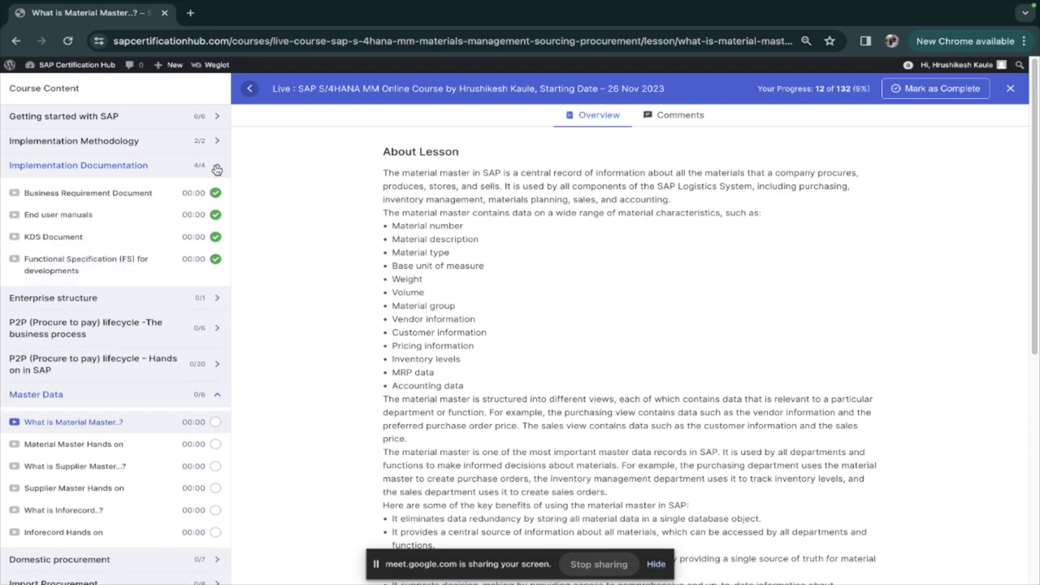
{"action": "left_click", "coordinate": [65, 239]}
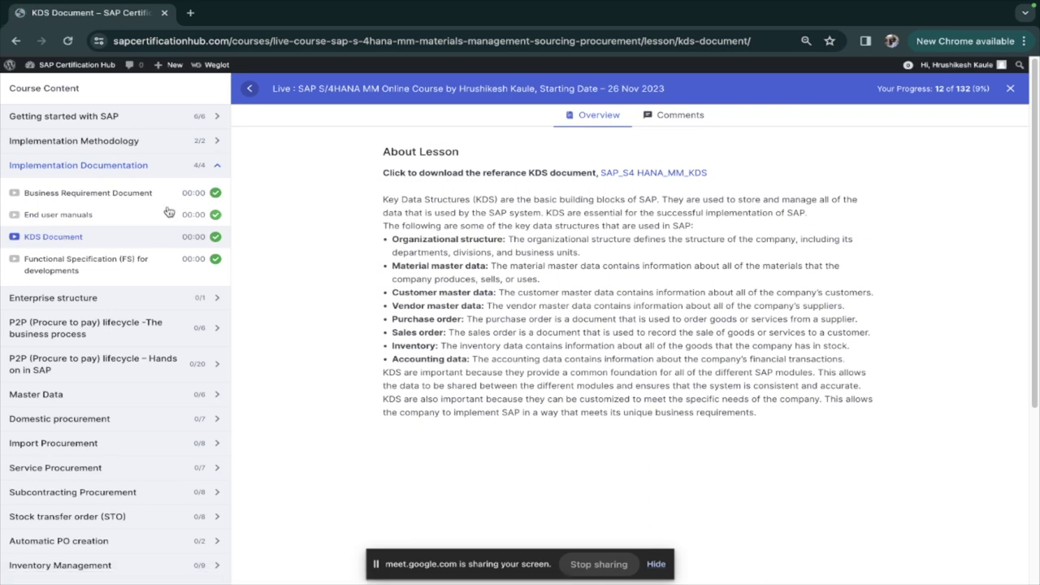
{"action": "left_click", "coordinate": [659, 174]}
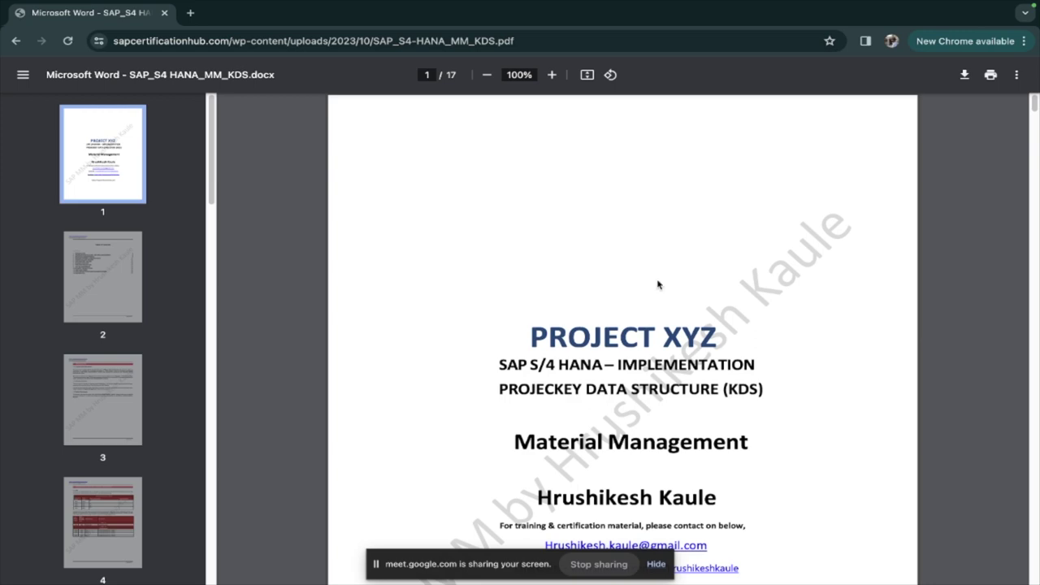
- Review the plant naming convention and the storage location tables in the KDS document's organization structure section
{"action": "scroll", "coordinate": [659, 283], "scroll_direction": "down", "scroll_amount": 15}
{"action": "scroll", "coordinate": [659, 283], "scroll_direction": "down", "scroll_amount": 10}
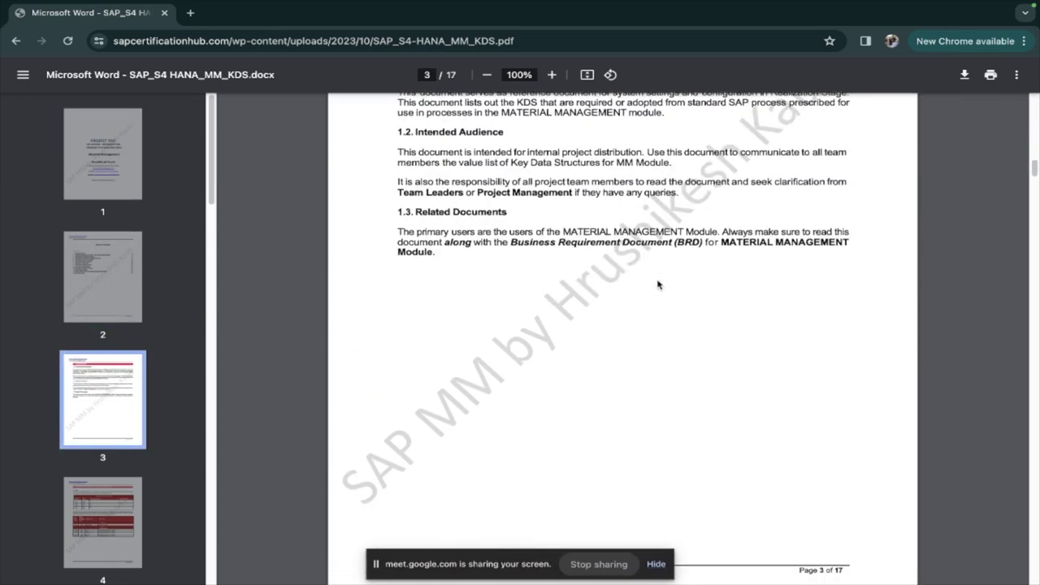
{"action": "scroll", "coordinate": [659, 282], "scroll_direction": "down", "scroll_amount": 10}
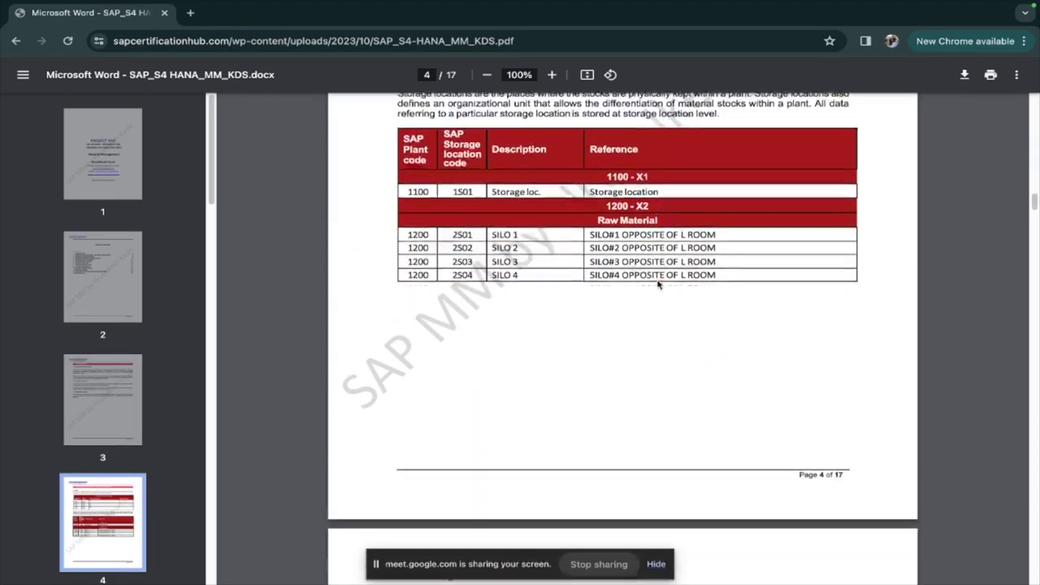
{"action": "scroll", "coordinate": [659, 284], "scroll_direction": "up", "scroll_amount": 6}
{"action": "scroll", "coordinate": [659, 284], "scroll_direction": "up", "scroll_amount": 10}
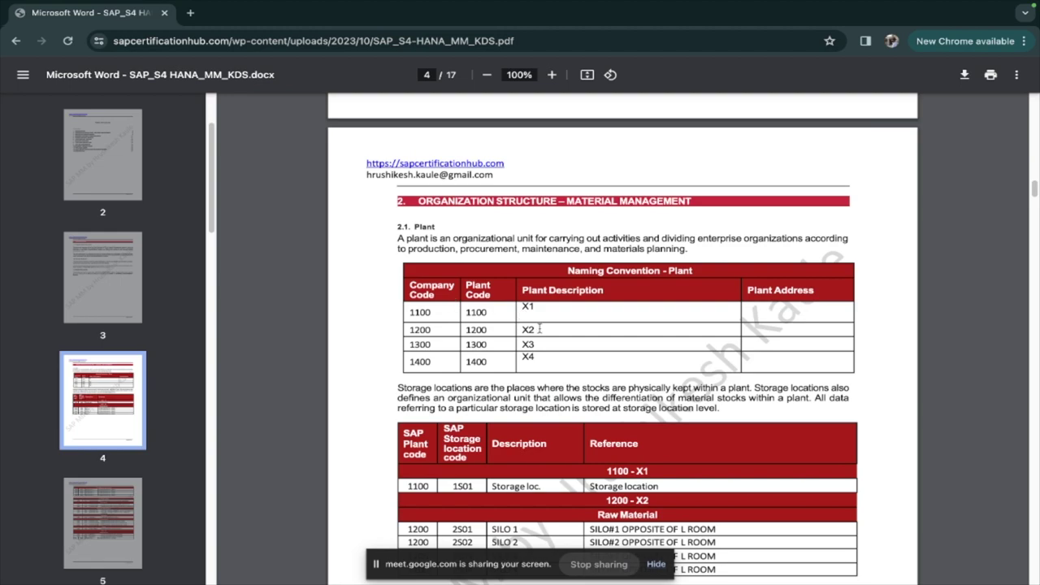
{"action": "scroll", "coordinate": [539, 328], "scroll_direction": "down", "scroll_amount": 15}
{"action": "scroll", "coordinate": [540, 328], "scroll_direction": "down", "scroll_amount": 15}
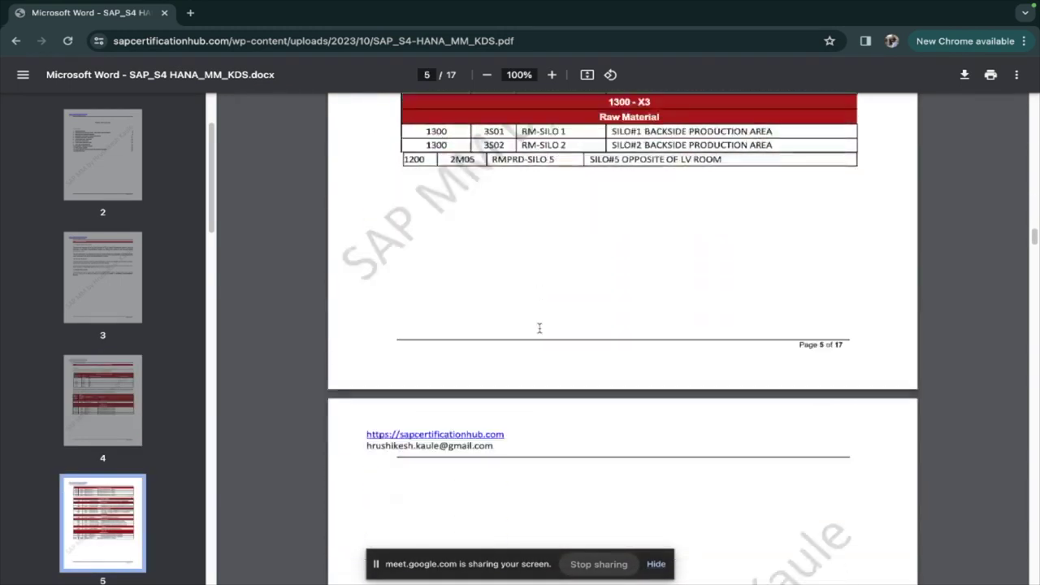
{"action": "scroll", "coordinate": [540, 328], "scroll_direction": "down", "scroll_amount": 3}
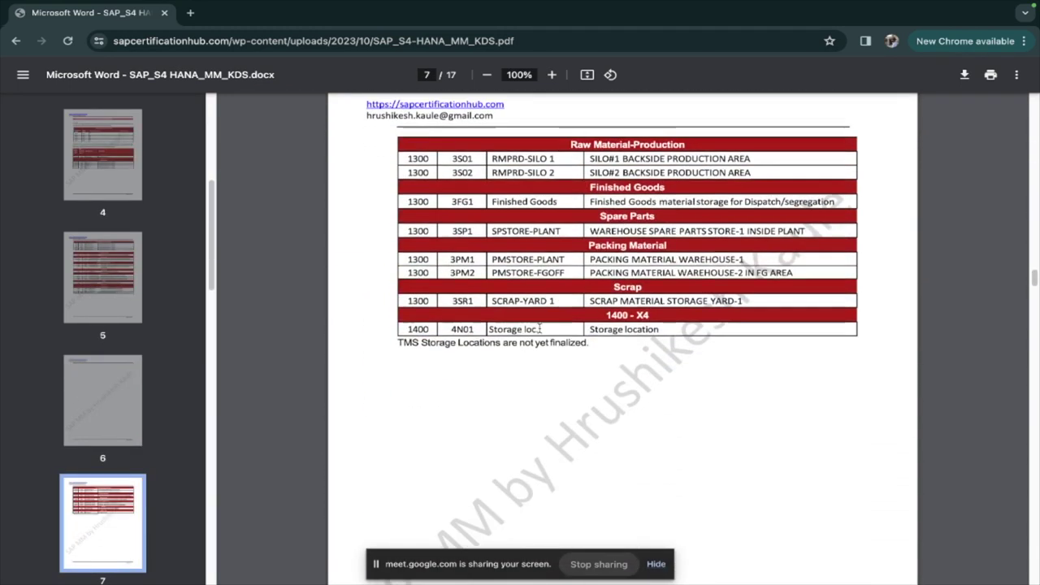
{"action": "scroll", "coordinate": [540, 329], "scroll_direction": "down", "scroll_amount": 8}
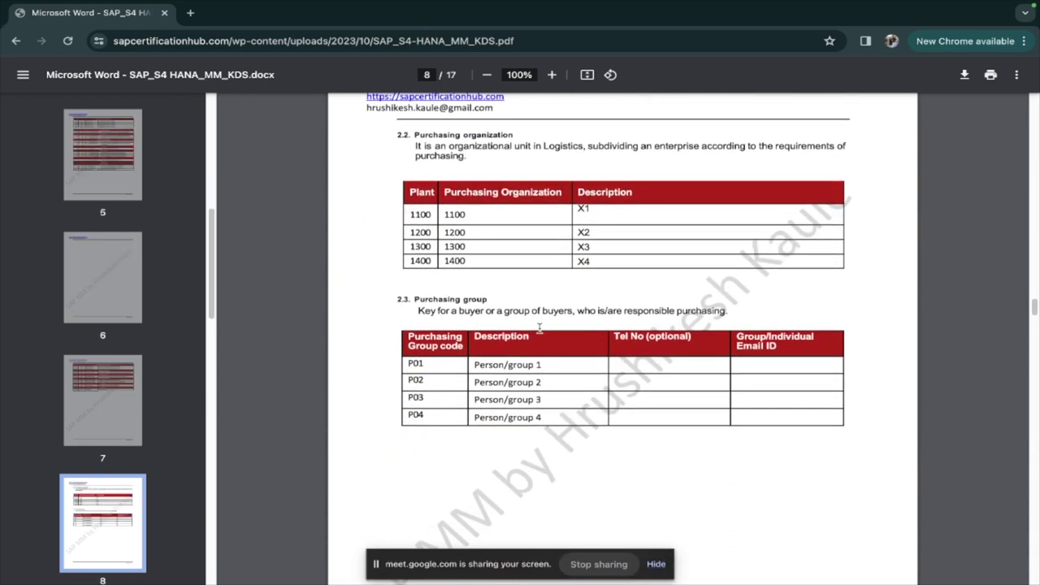
{"action": "scroll", "coordinate": [540, 328], "scroll_direction": "up", "scroll_amount": 8}
{"action": "scroll", "coordinate": [539, 329], "scroll_direction": "up", "scroll_amount": 1}
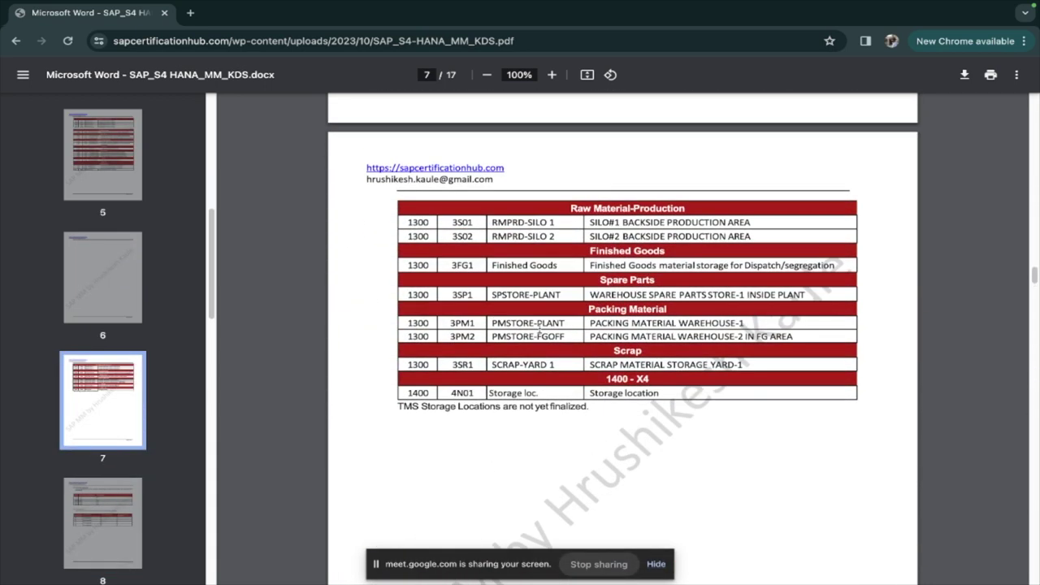
- Examine the purchasing organization table and the Material Type table in section 3.1 of the KDS document
{"action": "scroll", "coordinate": [484, 320], "scroll_direction": "down", "scroll_amount": 8}
{"action": "scroll", "coordinate": [484, 320], "scroll_direction": "down", "scroll_amount": 1}
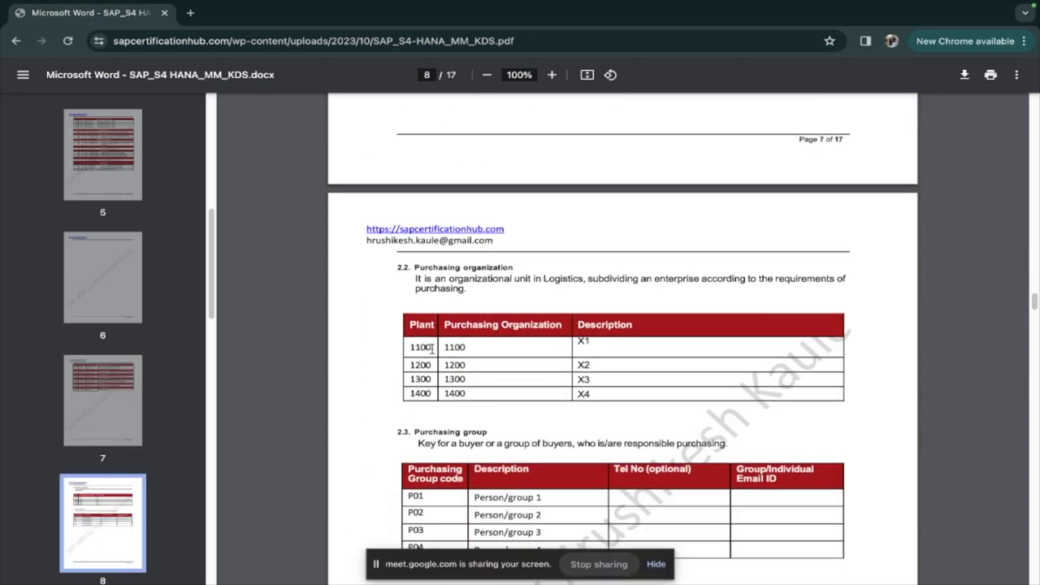
{"action": "left_click_drag", "start_coordinate": [409, 347], "coordinate": [432, 347]}
{"action": "scroll", "coordinate": [430, 347], "scroll_direction": "down", "scroll_amount": 10}
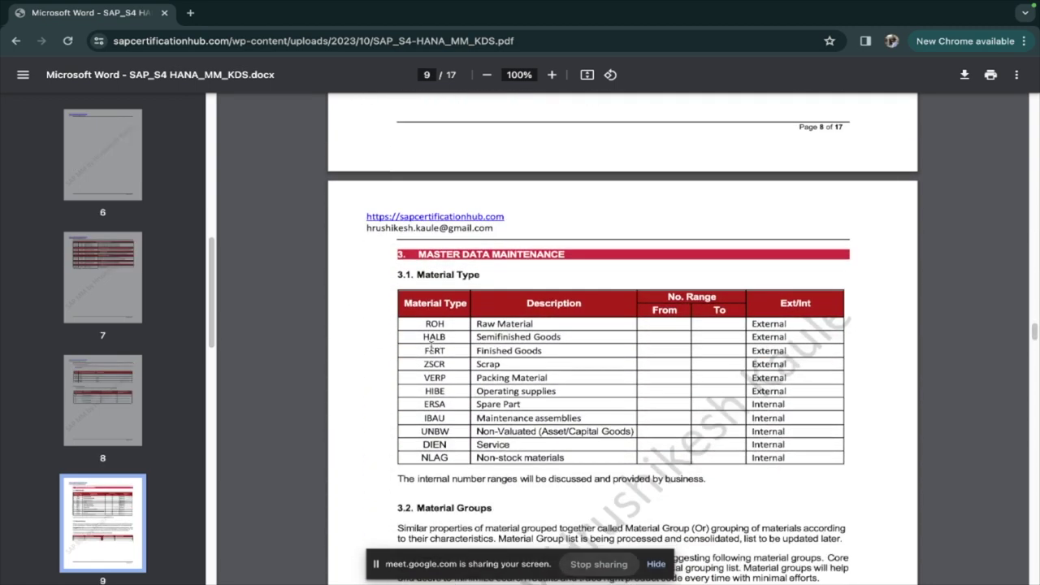
{"action": "scroll", "coordinate": [431, 348], "scroll_direction": "down", "scroll_amount": 1}
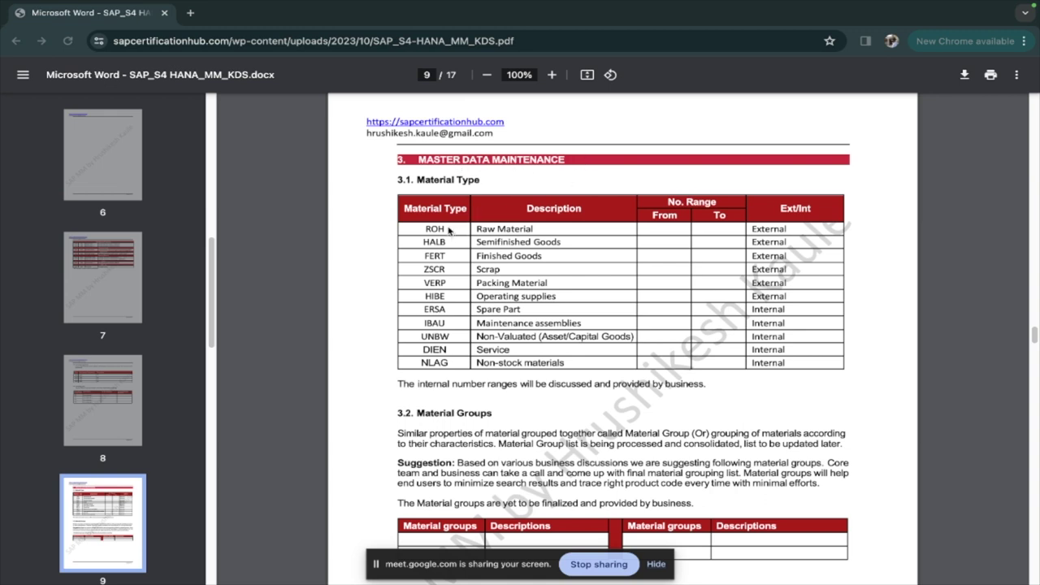
- Examine the ZSCR row of the Material Type table and look ahead to the Valuation Class table in section 3.3
{"action": "left_click_drag", "start_coordinate": [423, 269], "coordinate": [465, 268]}
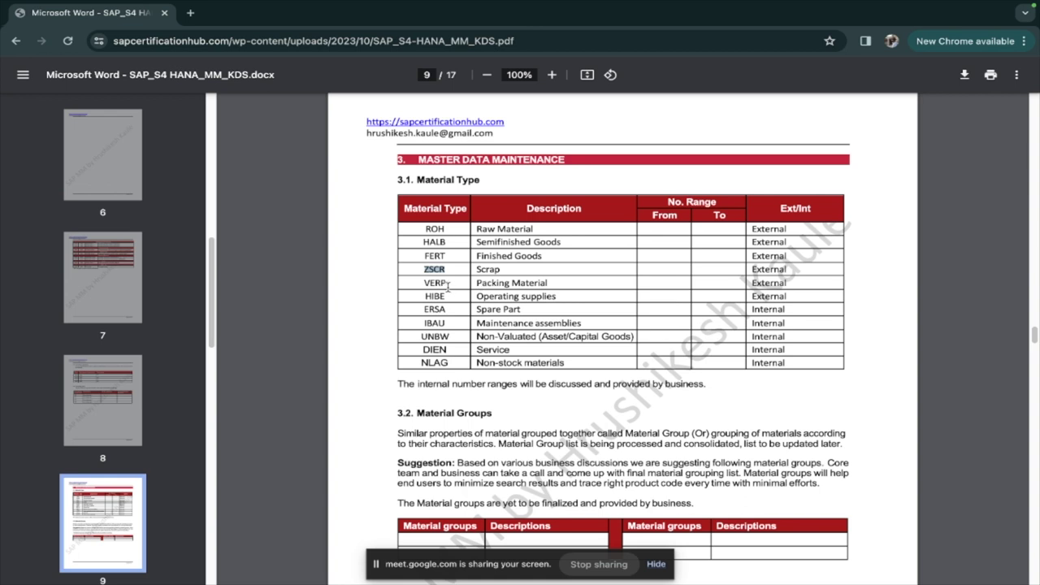
{"action": "left_click", "coordinate": [481, 285]}
{"action": "scroll", "coordinate": [444, 345], "scroll_direction": "down", "scroll_amount": 1}
{"action": "scroll", "coordinate": [444, 345], "scroll_direction": "down", "scroll_amount": 10}
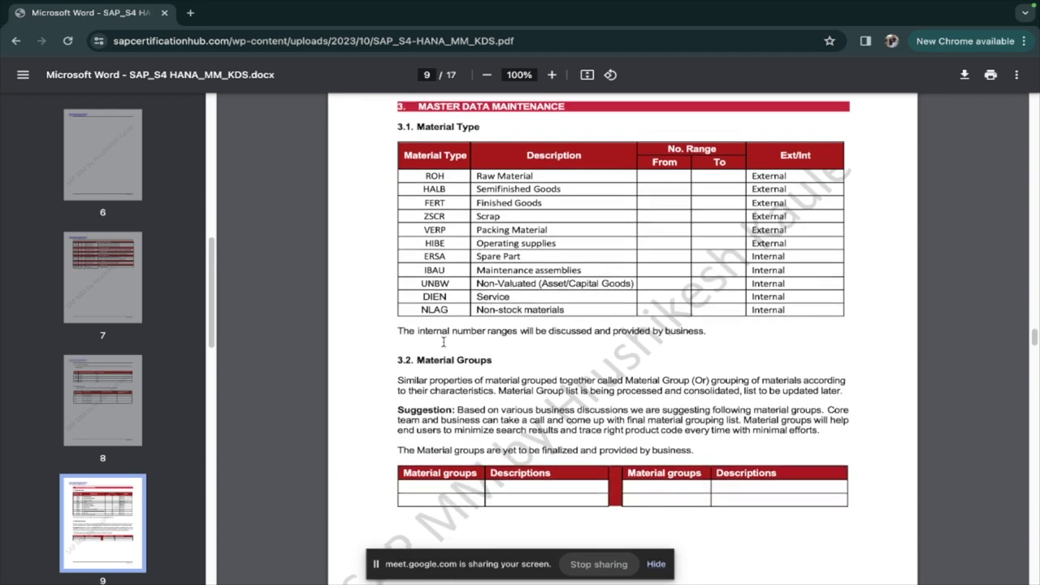
{"action": "scroll", "coordinate": [443, 342], "scroll_direction": "down", "scroll_amount": 1}
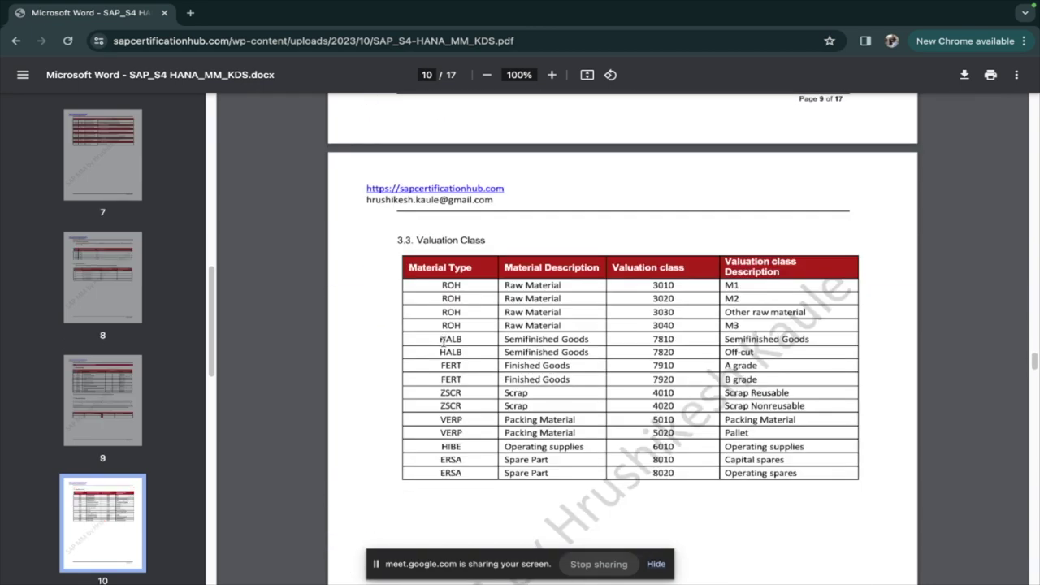
{"action": "scroll", "coordinate": [443, 341], "scroll_direction": "up", "scroll_amount": 2}
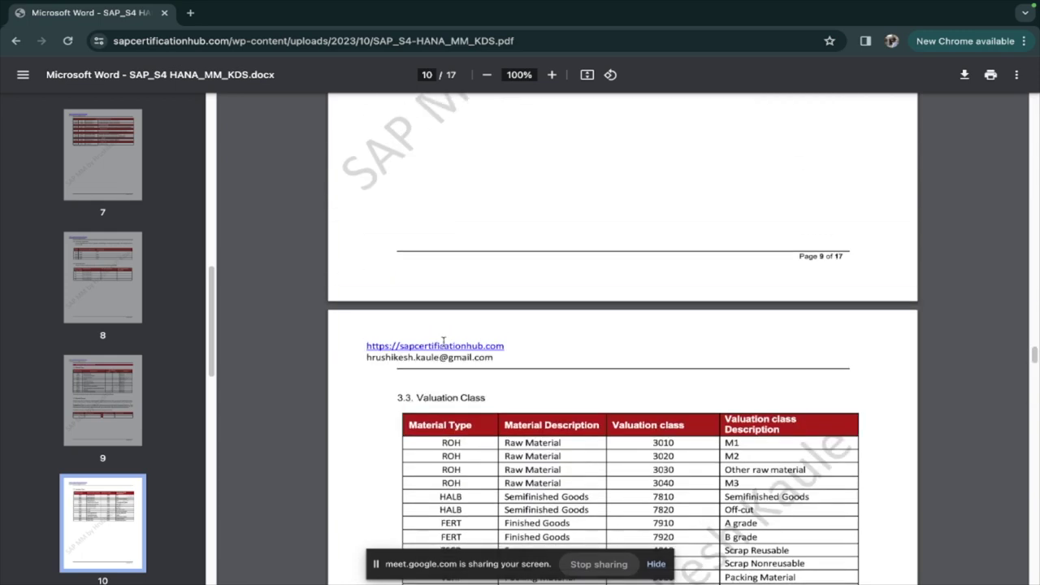
{"action": "scroll", "coordinate": [443, 342], "scroll_direction": "up", "scroll_amount": 8}
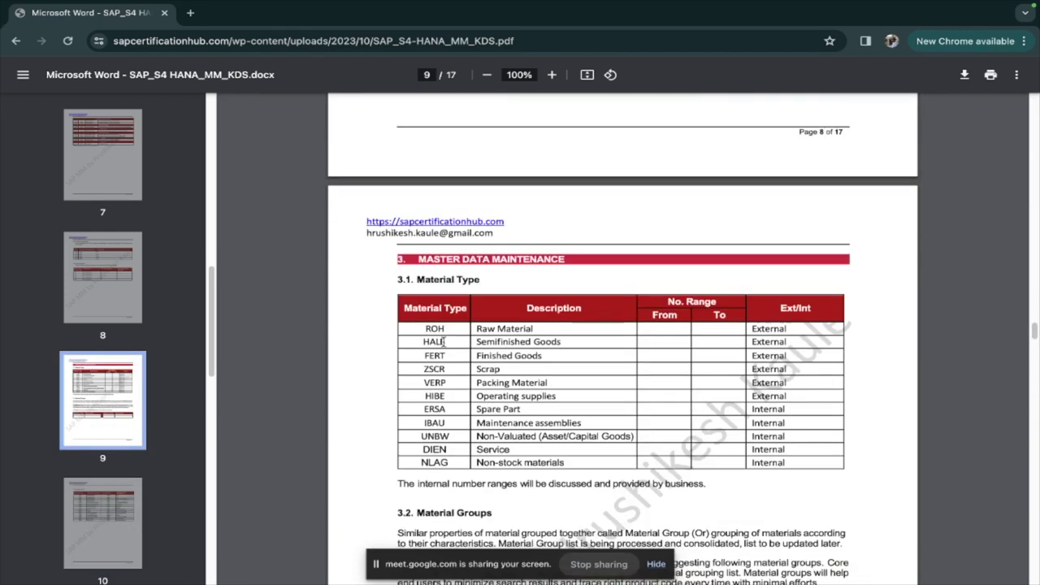
{"action": "scroll", "coordinate": [443, 342], "scroll_direction": "down", "scroll_amount": 1}
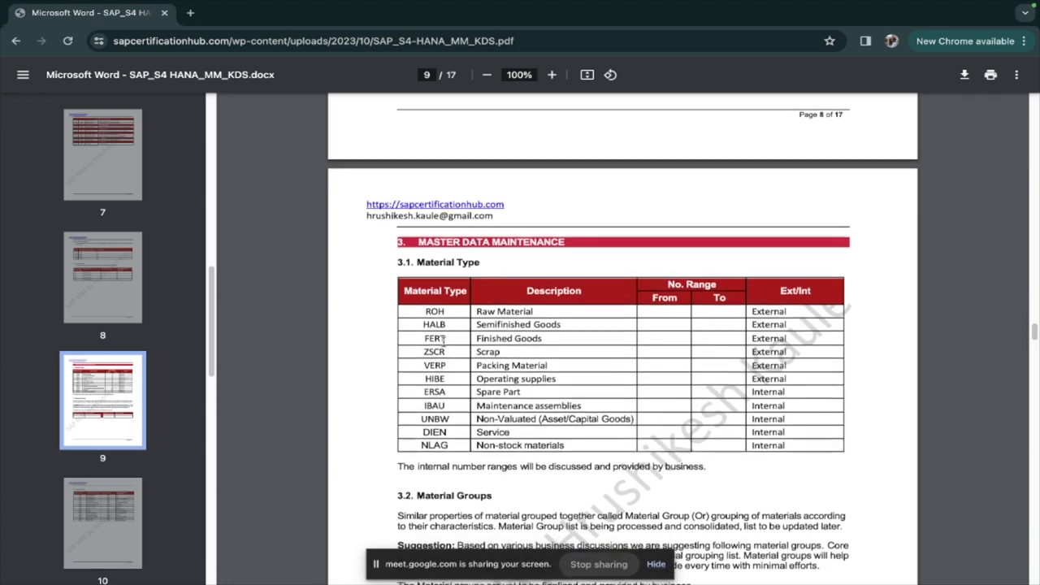
- Highlight the ZSCR scrap entry in the section 3.1 Material Type table to examine it as a custom material type
{"action": "left_click_drag", "start_coordinate": [423, 349], "coordinate": [503, 350]}
{"action": "left_click_drag", "start_coordinate": [420, 350], "coordinate": [526, 353]}
{"action": "left_click", "coordinate": [482, 347]}
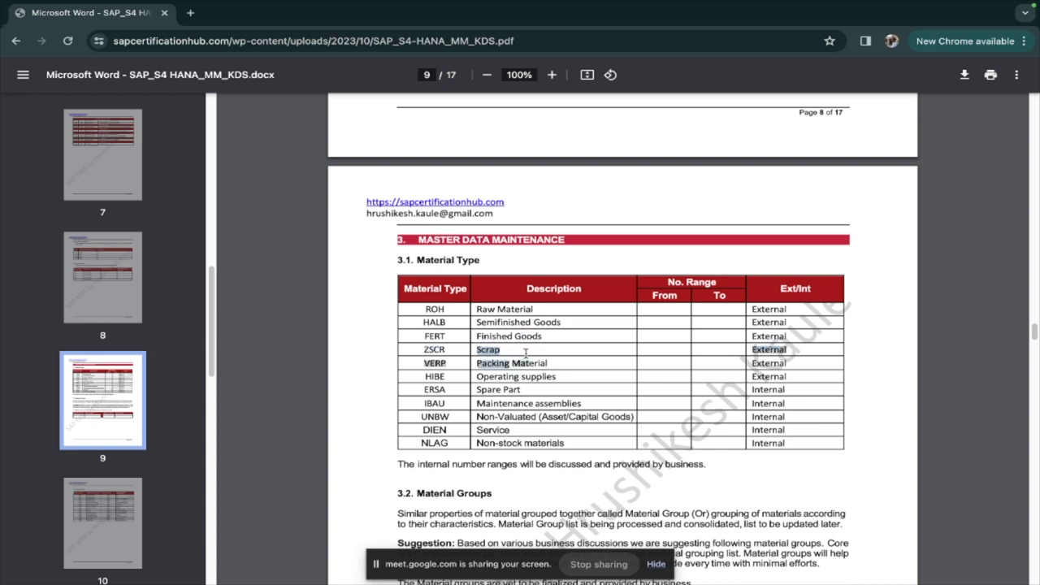
{"action": "left_click", "coordinate": [498, 349]}
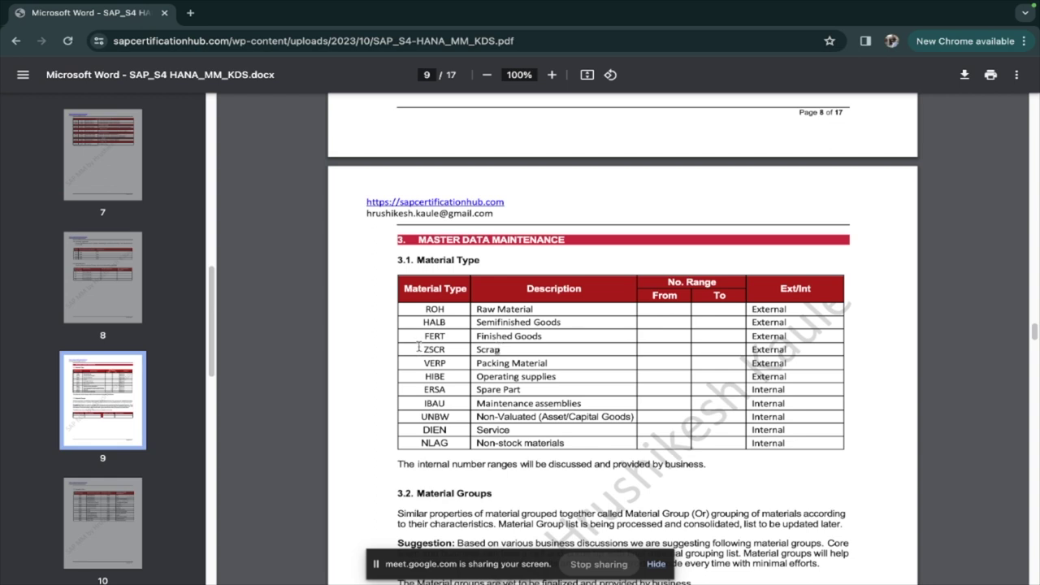
{"action": "left_click_drag", "start_coordinate": [422, 349], "coordinate": [444, 348]}
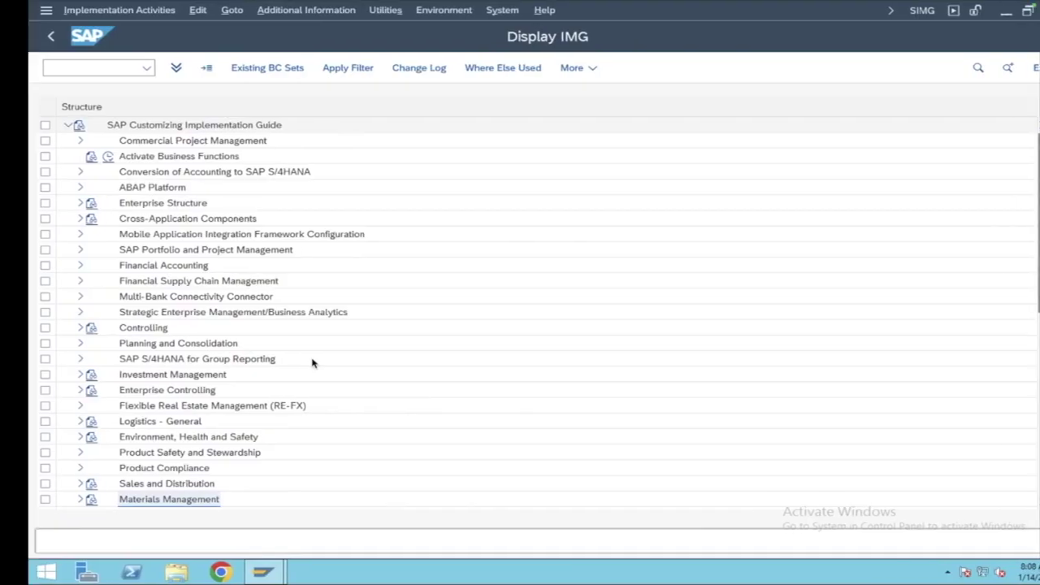
{"action": "key", "text": "ctrl+Left"}
{"action": "key", "text": "ctrl+Right"}
{"action": "key", "text": "ctrl+Right"}
{"action": "left_click_drag", "start_coordinate": [445, 350], "coordinate": [425, 349]}
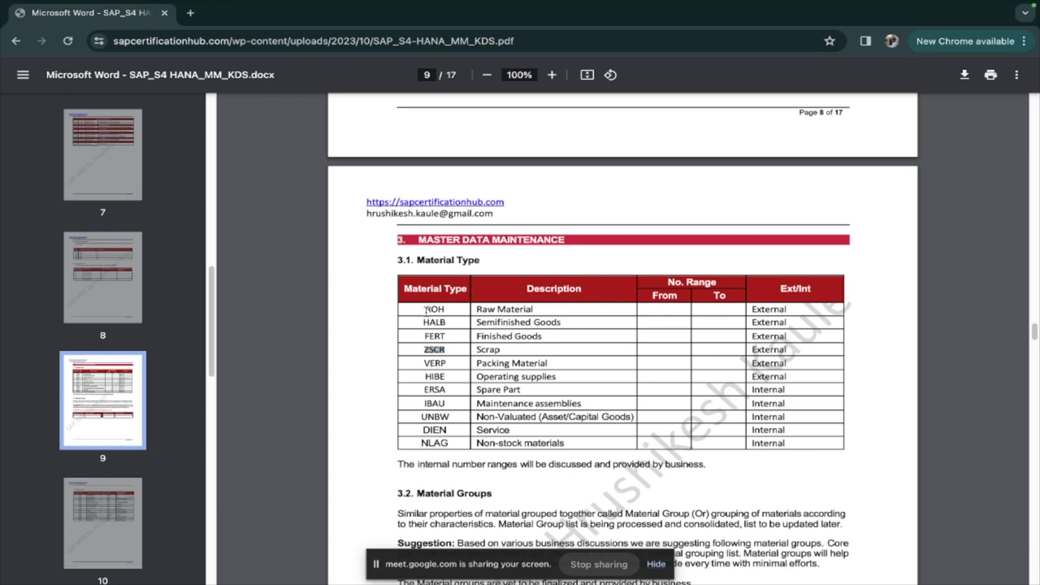
- Review the Valuation Class table in section 3.3 and compare it with the material type and valuation class example in the spreadsheet
{"action": "scroll", "coordinate": [521, 422], "scroll_direction": "down", "scroll_amount": 4}
{"action": "scroll", "coordinate": [521, 422], "scroll_direction": "down", "scroll_amount": 6}
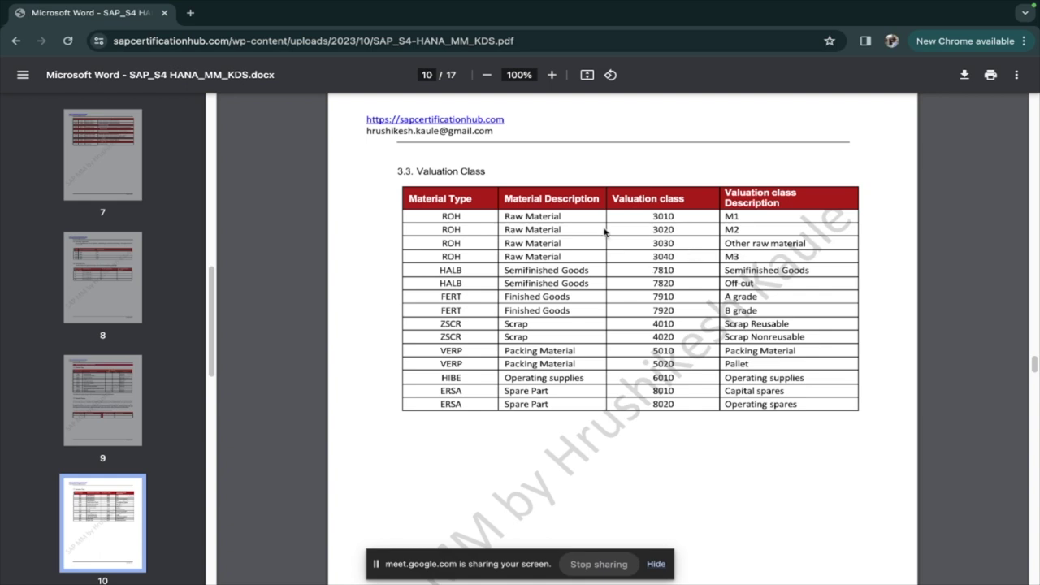
{"action": "scroll", "coordinate": [605, 232], "scroll_direction": "down", "scroll_amount": 10}
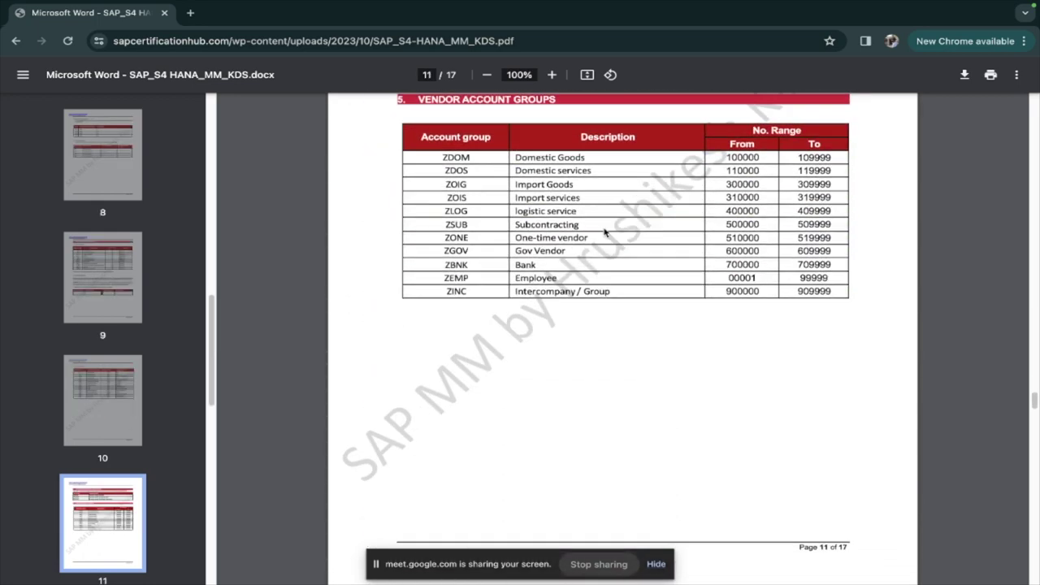
{"action": "scroll", "coordinate": [605, 232], "scroll_direction": "up", "scroll_amount": 10}
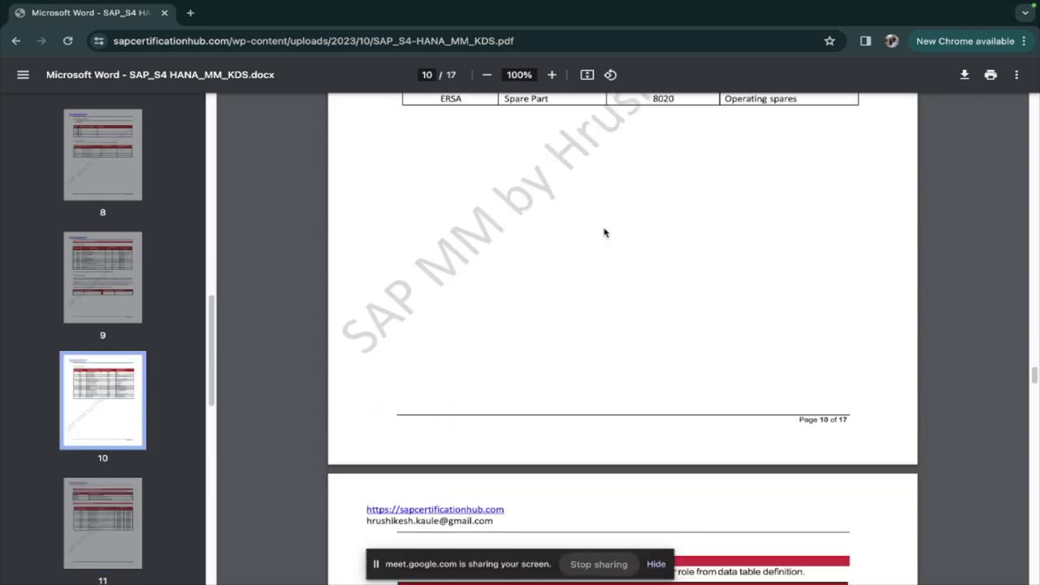
{"action": "scroll", "coordinate": [604, 233], "scroll_direction": "up", "scroll_amount": 2}
{"action": "scroll", "coordinate": [673, 300], "scroll_direction": "down", "scroll_amount": 1}
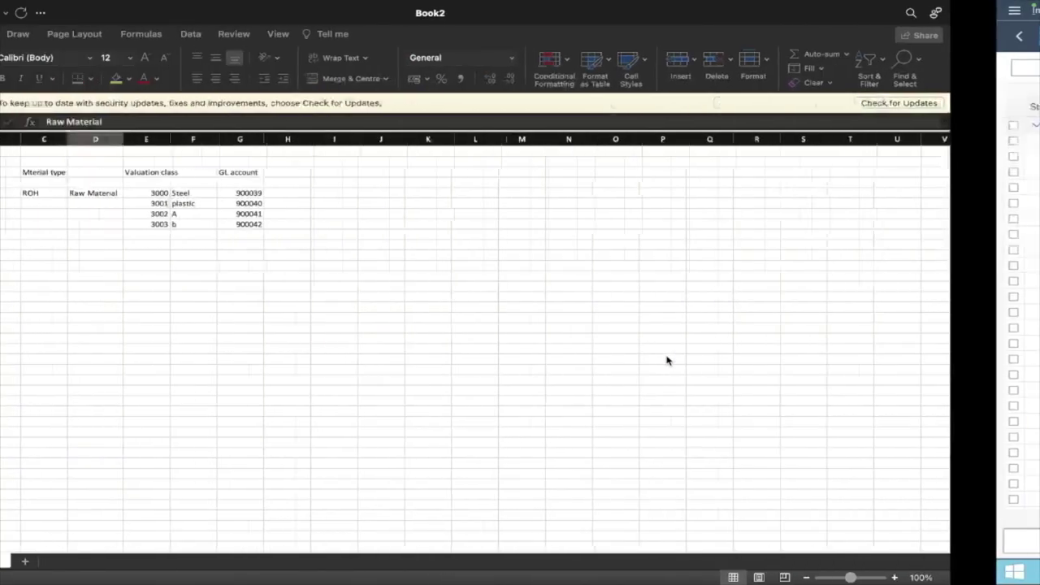
{"action": "left_click", "coordinate": [192, 253]}
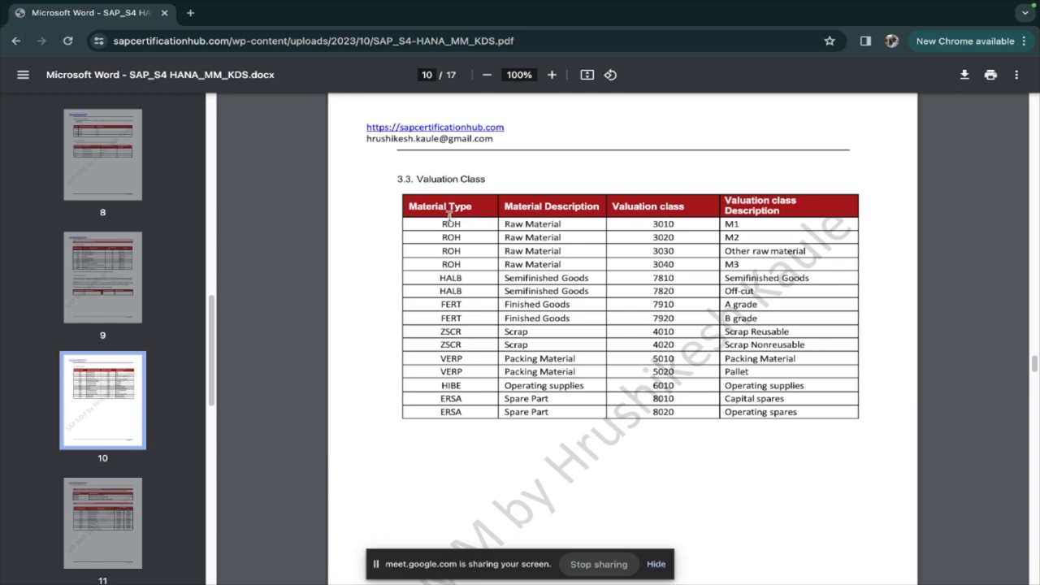
{"action": "key", "text": "ctrl+Left"}
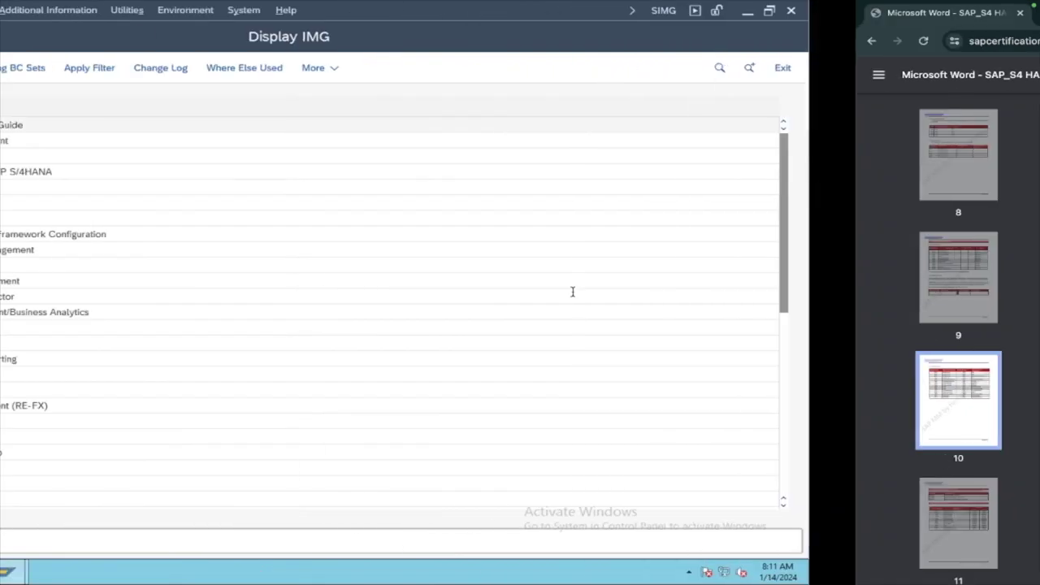
- Switch to SAP, leave the IMG display with /n, run transaction SPRO and open the SAP Reference IMG
{"action": "key", "text": "ctrl+Right"}
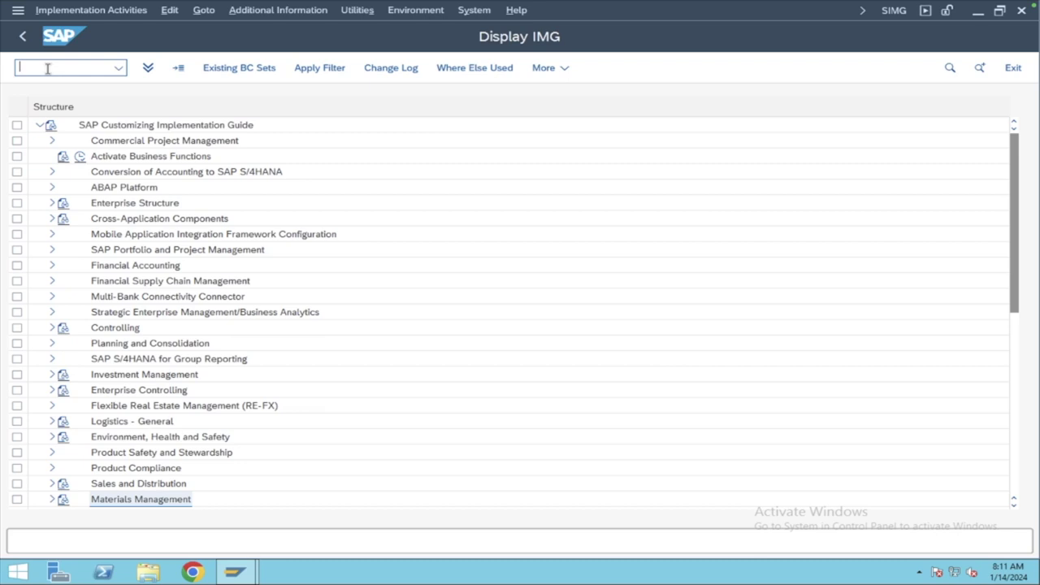
{"action": "type", "text": "/n"}
{"action": "key", "text": "Return"}
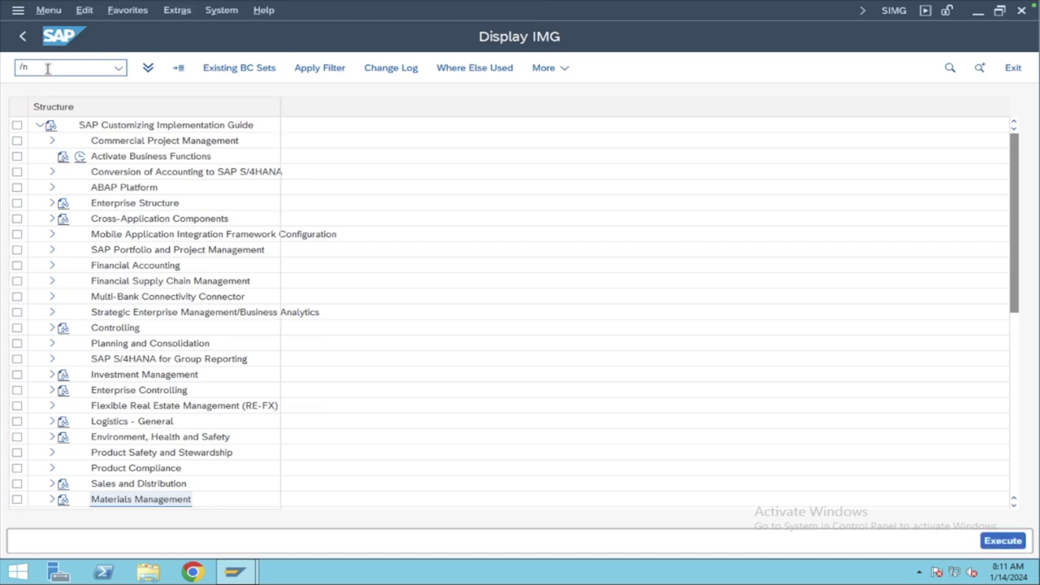
{"action": "type", "text": "spro"}
{"action": "key", "text": "Return"}
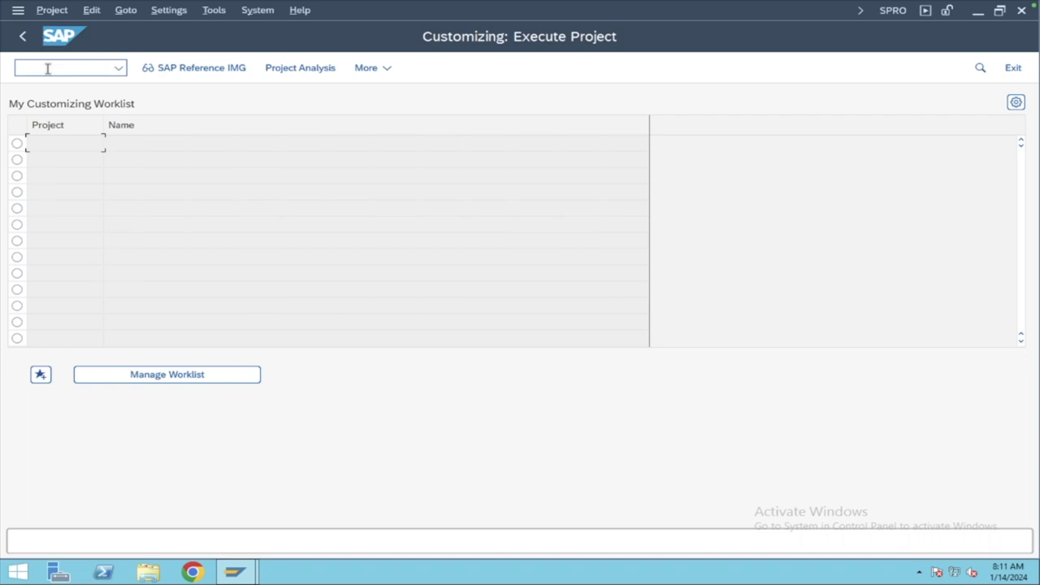
{"action": "left_click", "coordinate": [213, 74]}
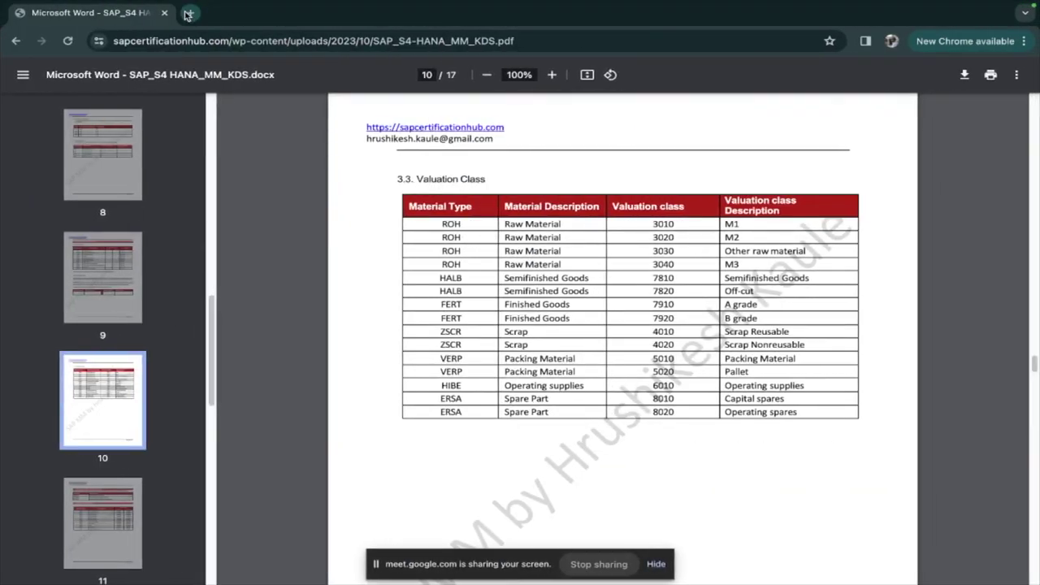
- In a new browser tab, search Google for "sap spro path for valuation type configuration in sap"
{"action": "left_click", "coordinate": [190, 12]}
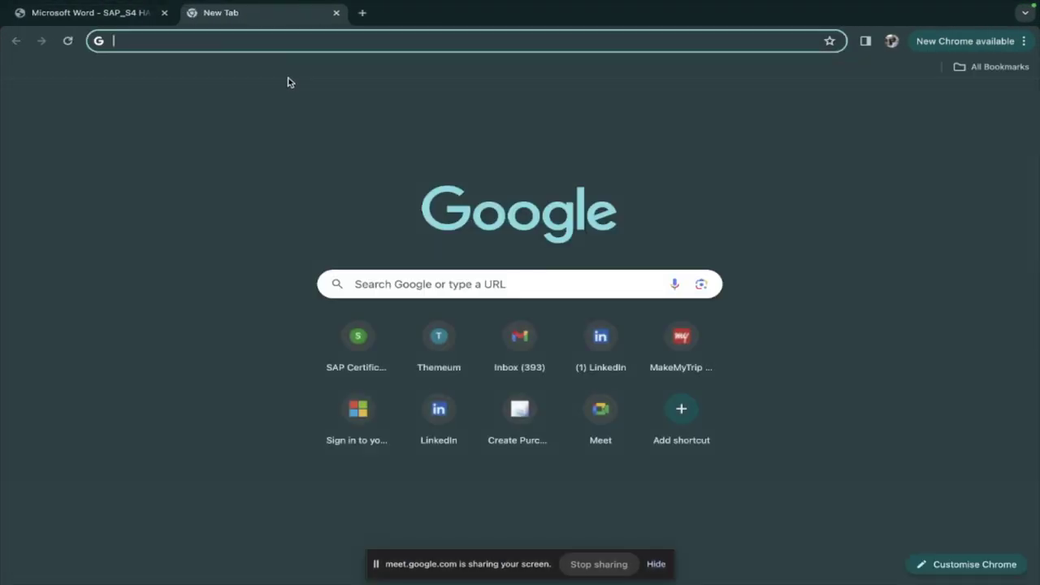
{"action": "left_click", "coordinate": [243, 41]}
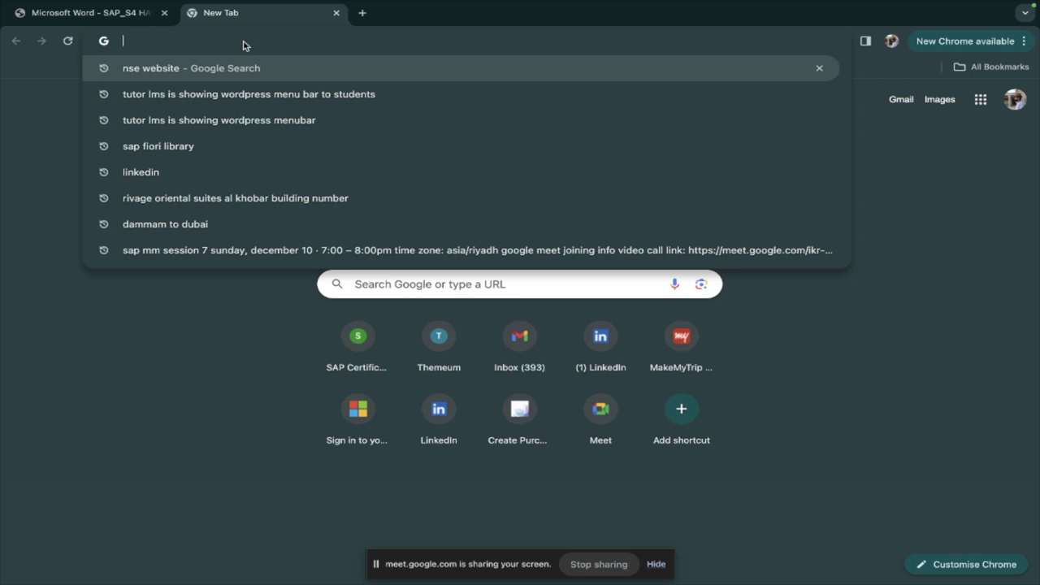
{"action": "type", "text": "sap"}
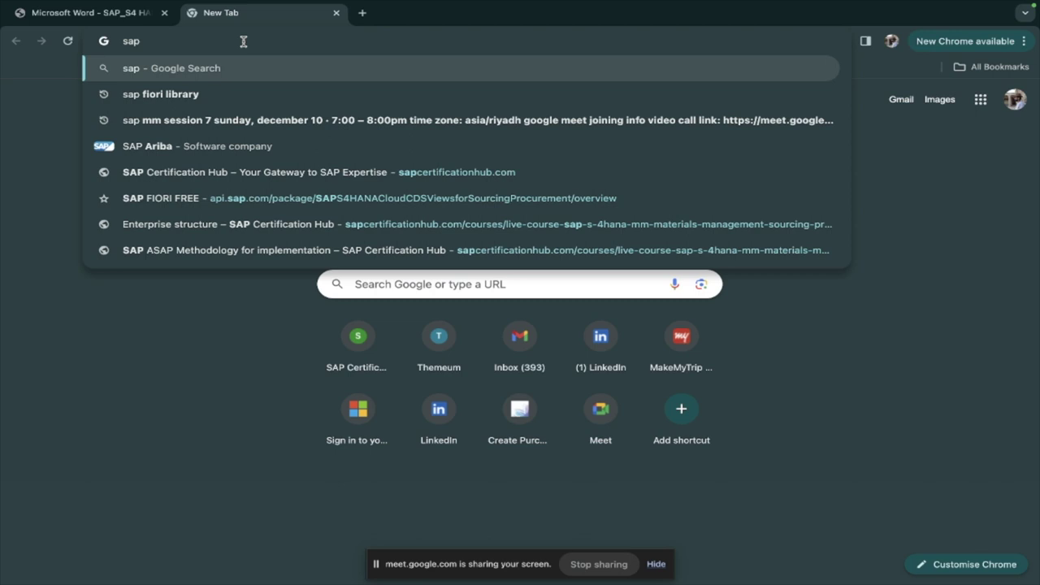
{"action": "type", "text": " spro pa"}
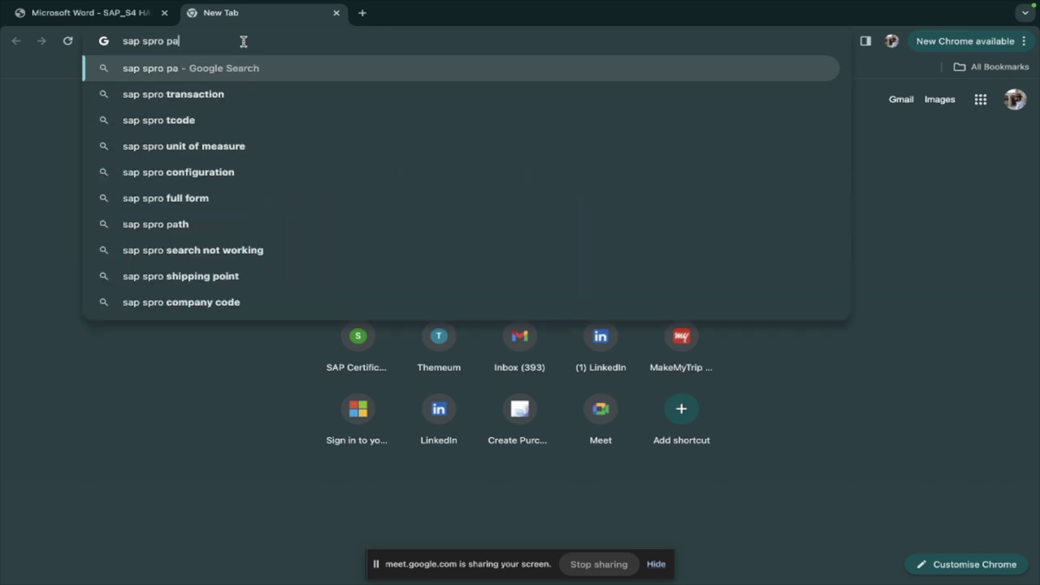
{"action": "type", "text": "th for "}
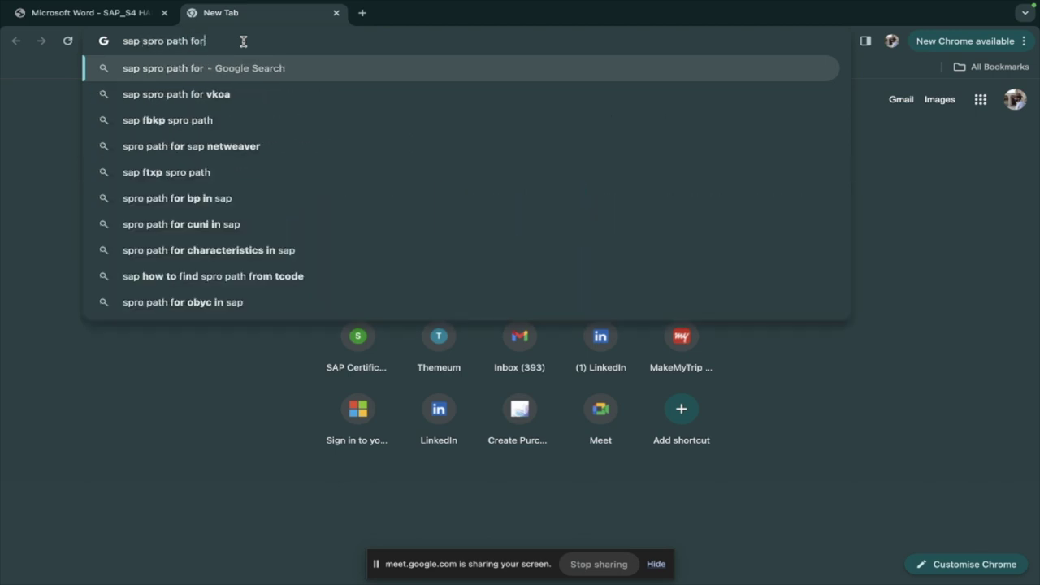
{"action": "type", "text": "valuatio"}
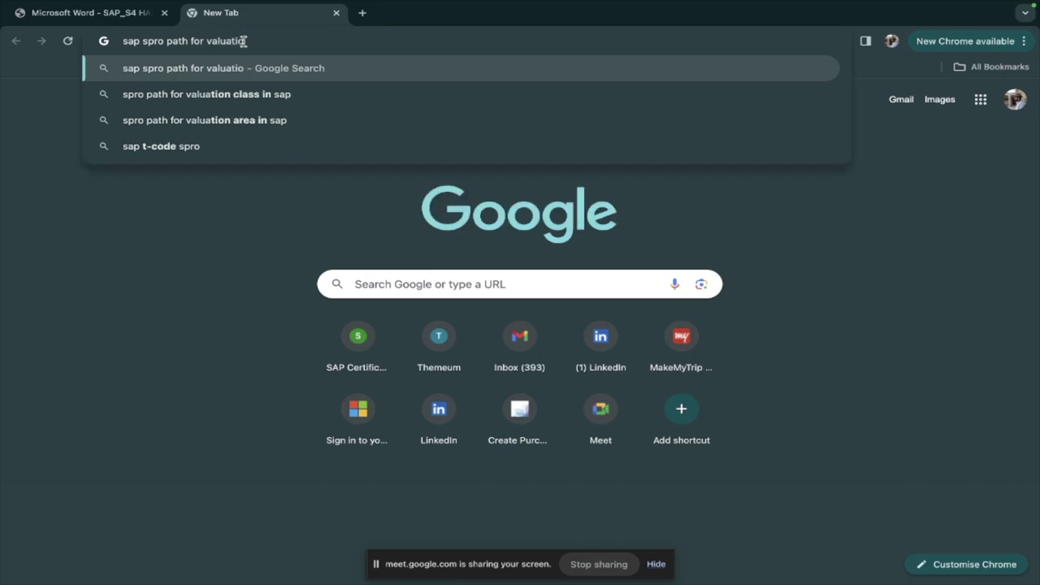
{"action": "type", "text": "n type con"}
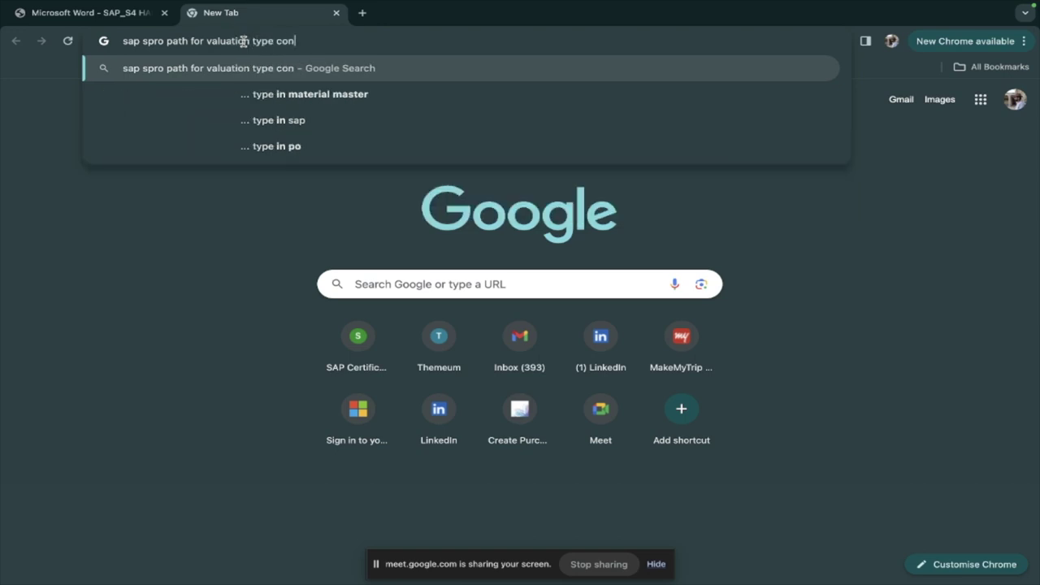
{"action": "type", "text": "fig"}
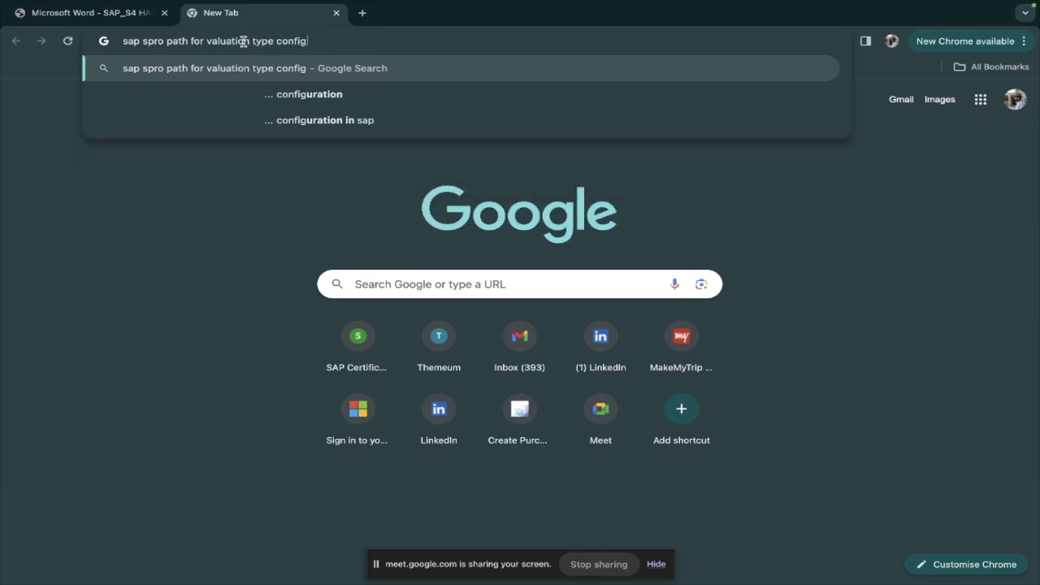
{"action": "key", "text": "Down"}
{"action": "key", "text": "Down"}
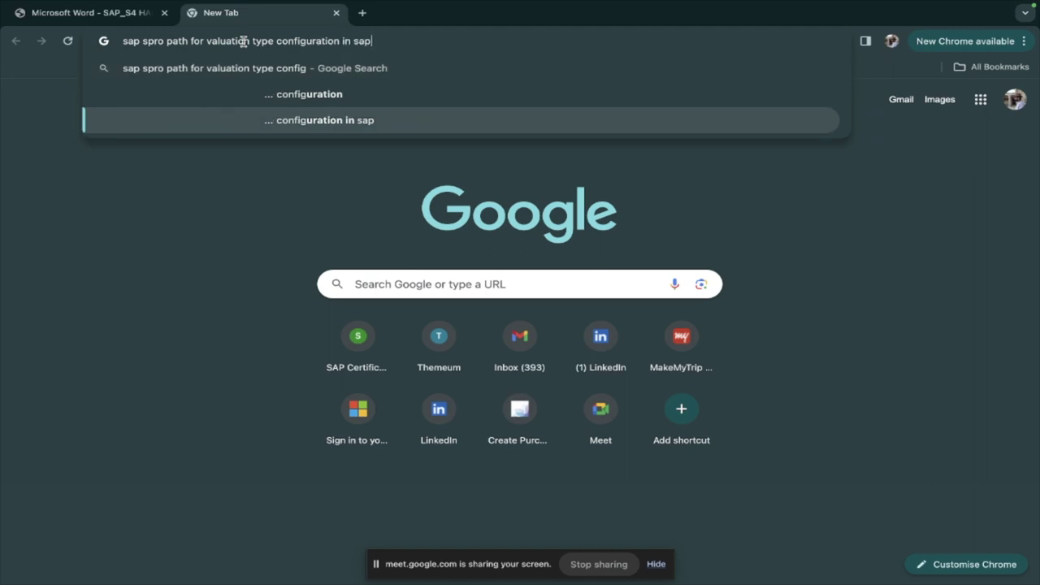
{"action": "key", "text": "Return"}
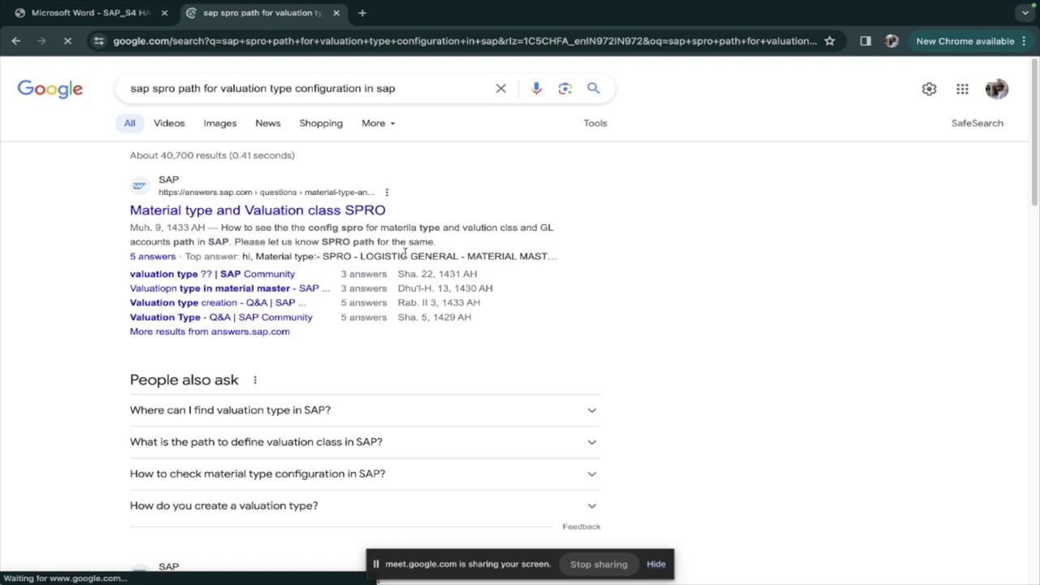
- Open the "Material type and Valuation class SPRO" result and read its answers for the material type and valuation class configuration paths
{"action": "left_click", "coordinate": [329, 213]}
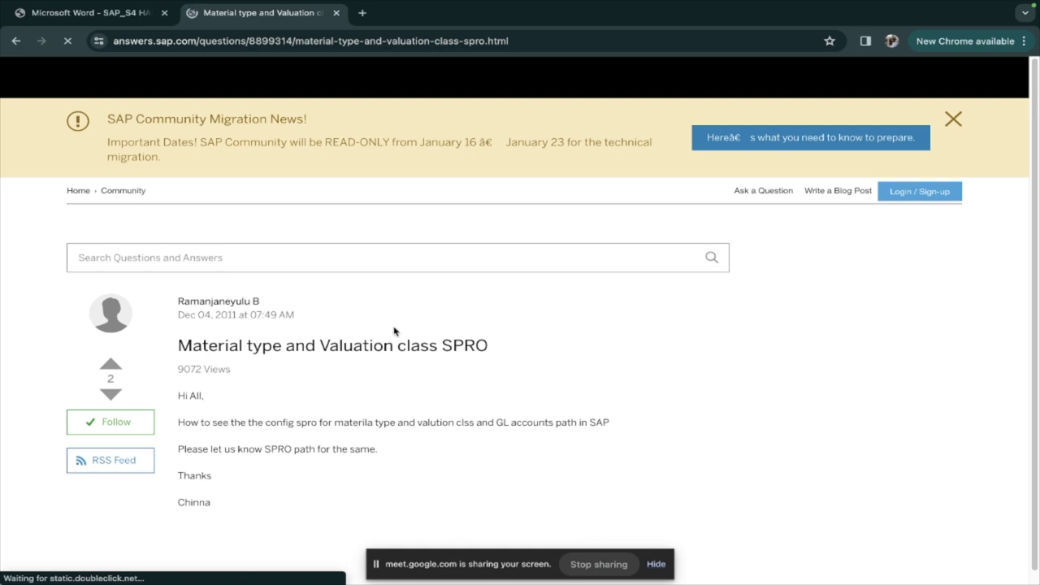
{"action": "scroll", "coordinate": [393, 327], "scroll_direction": "down", "scroll_amount": 1}
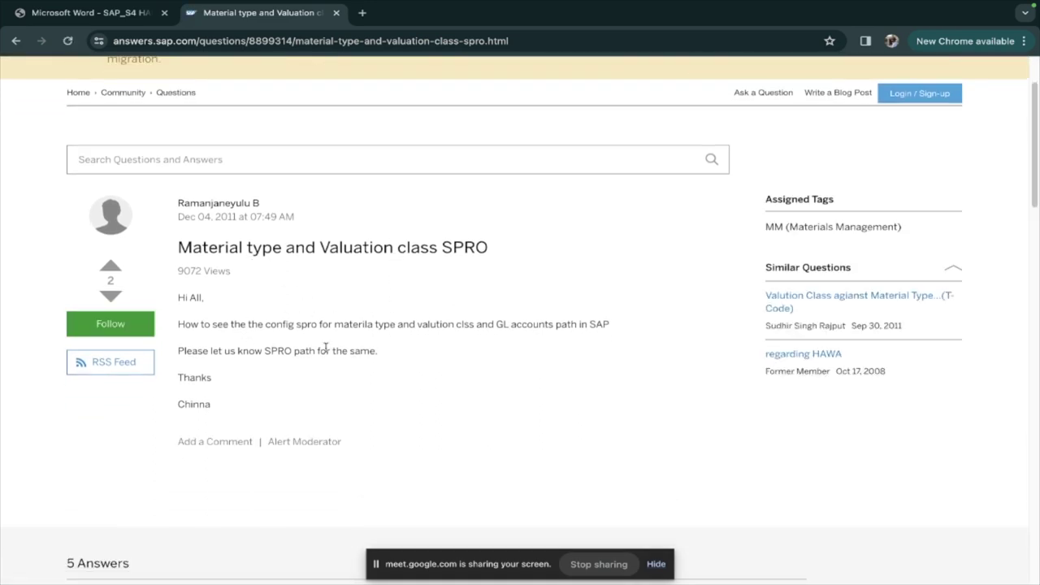
{"action": "scroll", "coordinate": [325, 348], "scroll_direction": "down", "scroll_amount": 4}
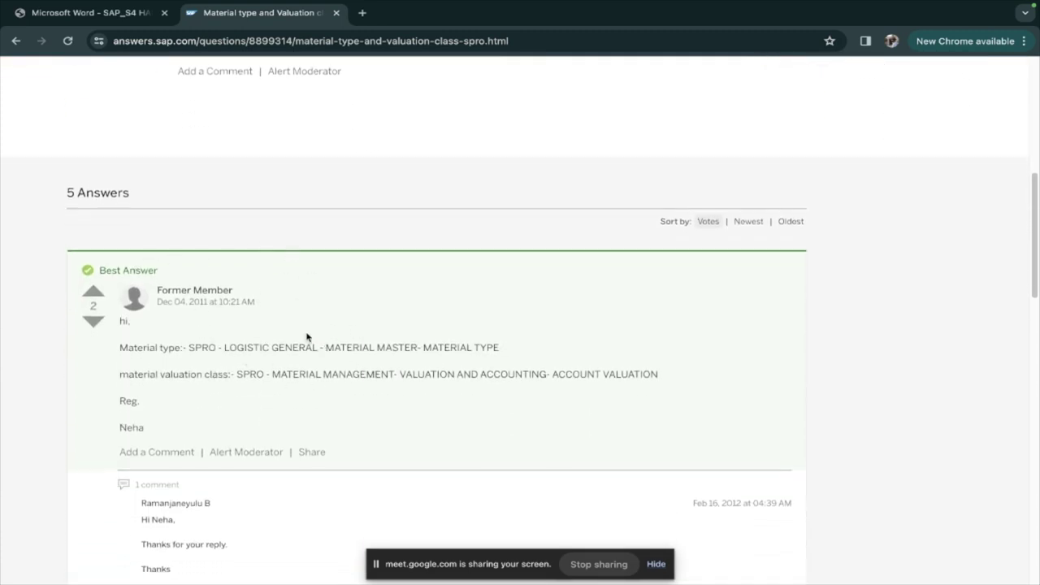
{"action": "scroll", "coordinate": [282, 324], "scroll_direction": "down", "scroll_amount": 1}
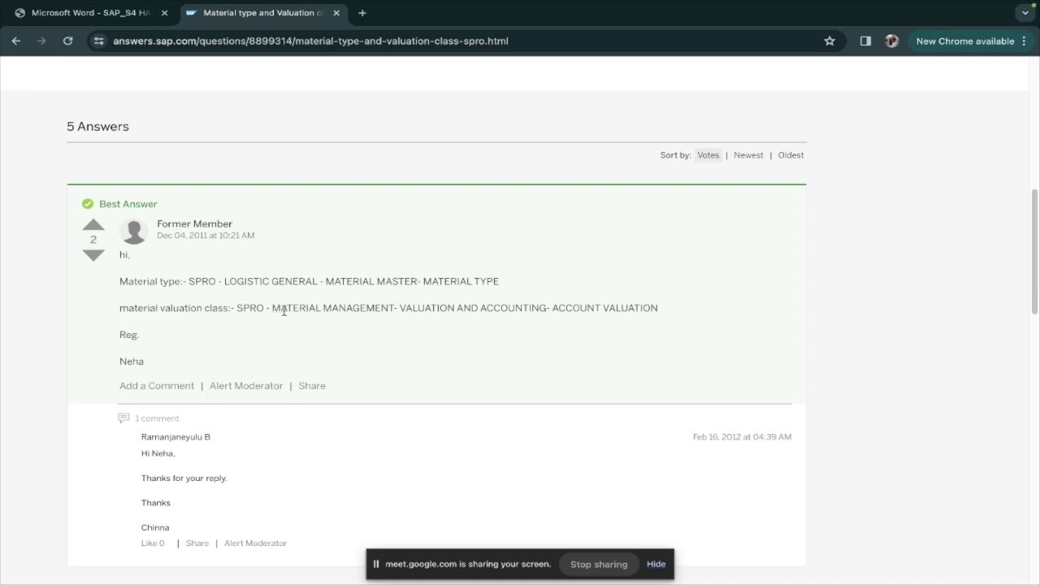
{"action": "scroll", "coordinate": [283, 312], "scroll_direction": "down", "scroll_amount": 5}
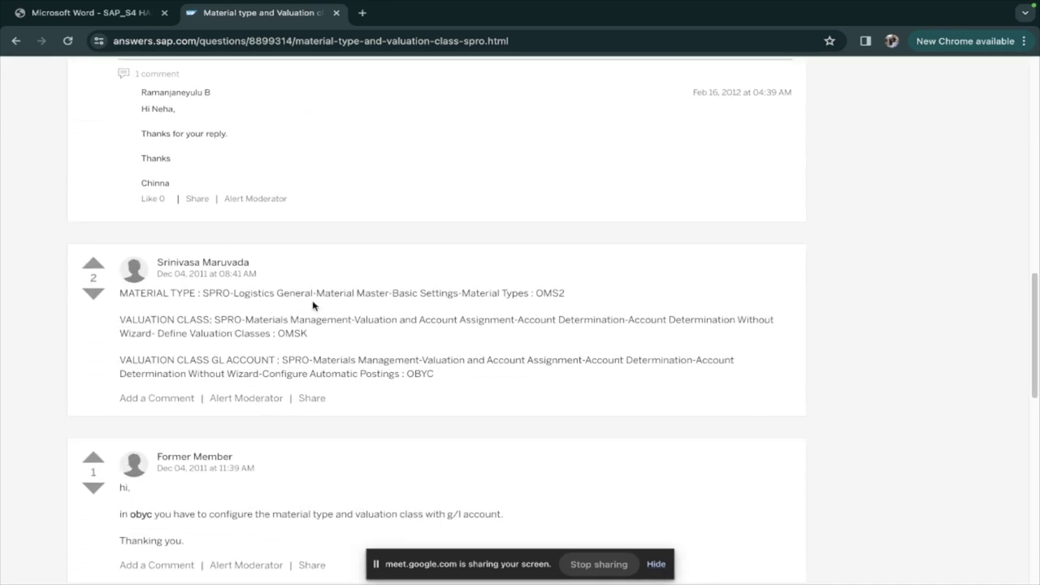
- Recheck the SPRO paths in the top answer, return to the Google results and switch to the KDS document tab
{"action": "scroll", "coordinate": [420, 295], "scroll_direction": "up", "scroll_amount": 5}
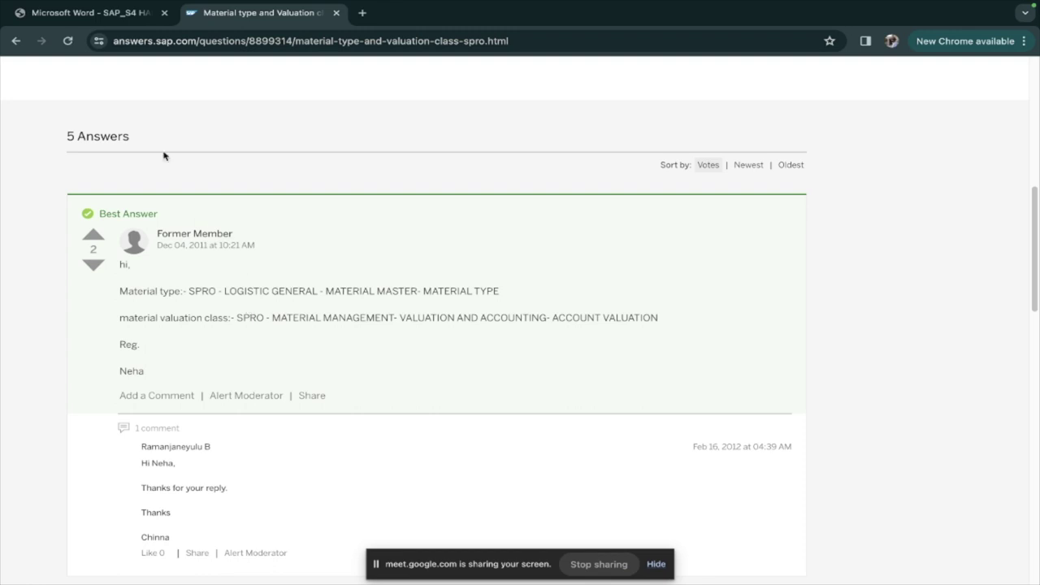
{"action": "left_click", "coordinate": [16, 42]}
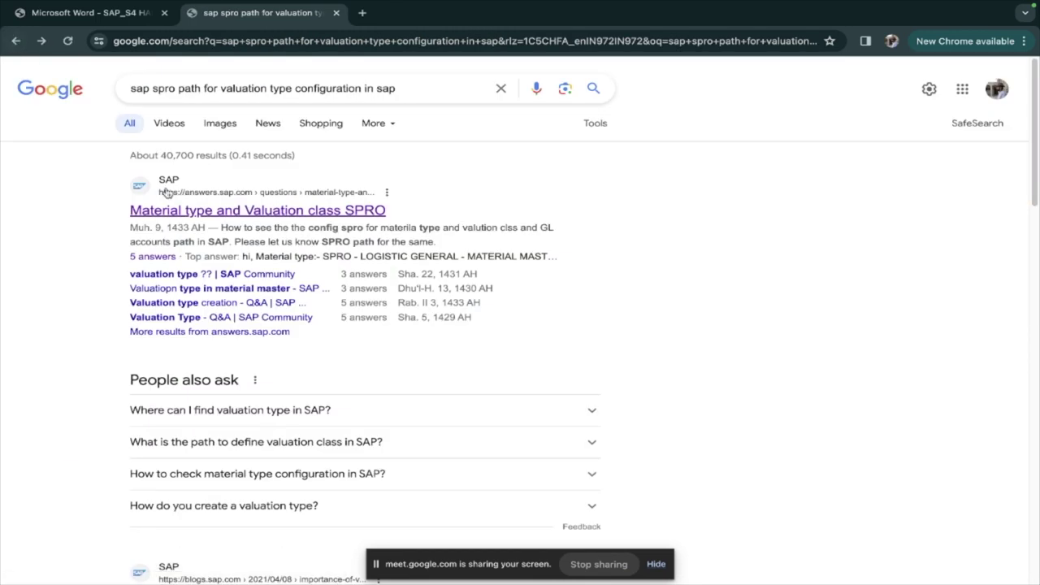
{"action": "left_click", "coordinate": [92, 16]}
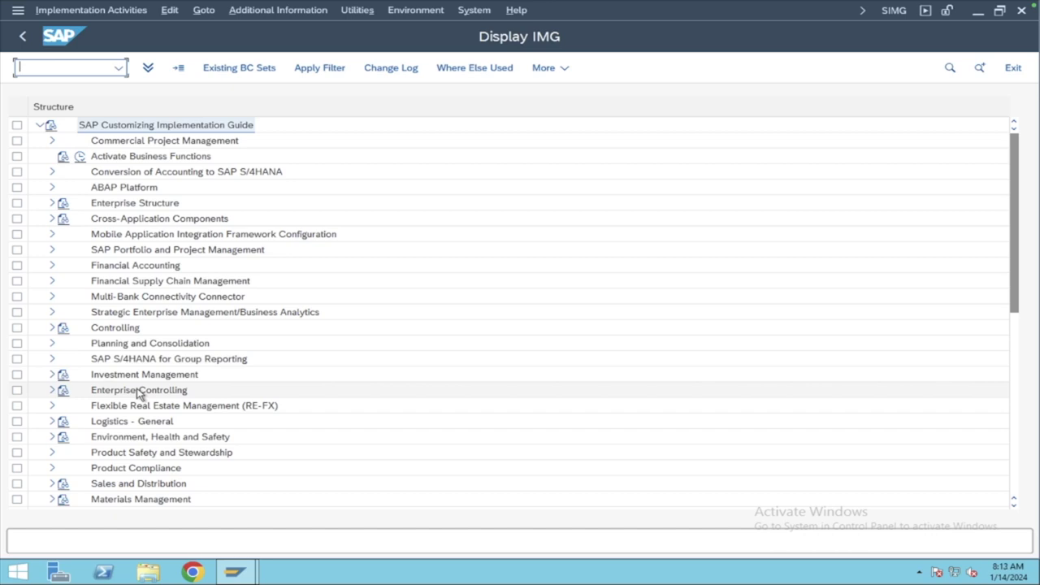
- Switch to SAP, locate Materials Management in the IMG structure and expand it to show its sub-areas
{"action": "left_click", "coordinate": [119, 424]}
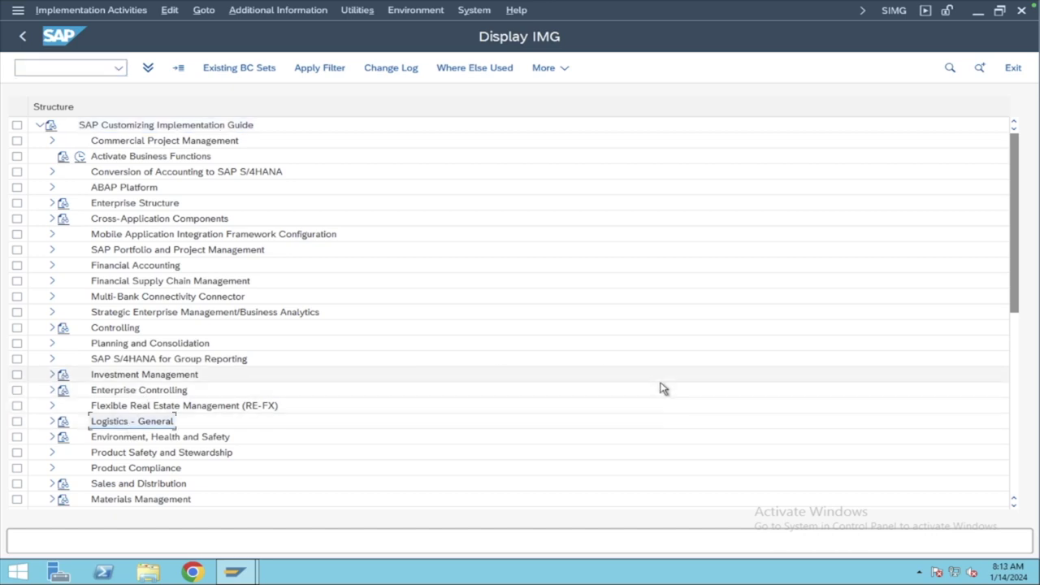
{"action": "left_click", "coordinate": [145, 501]}
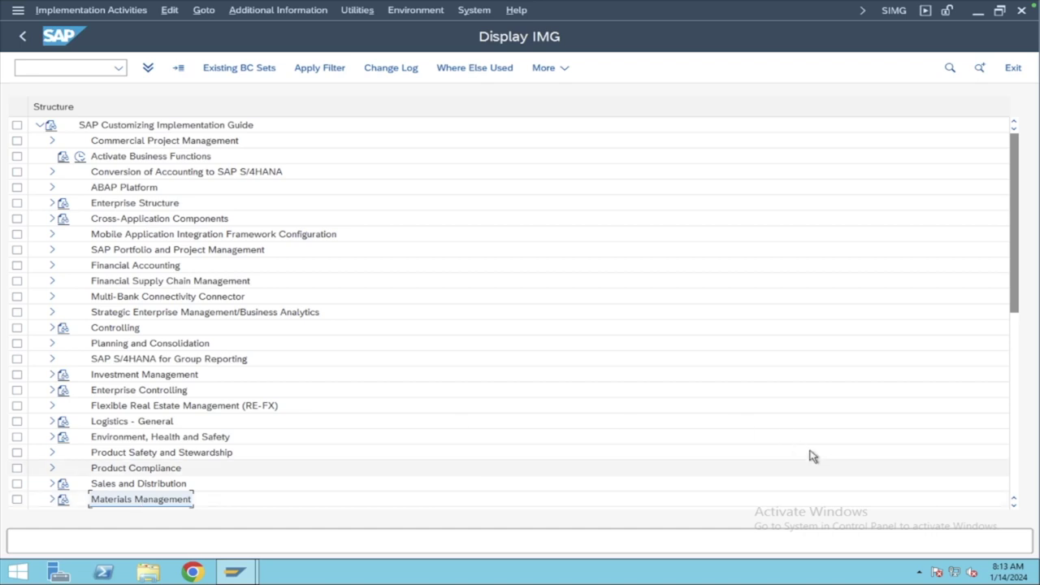
{"action": "left_click", "coordinate": [1013, 502]}
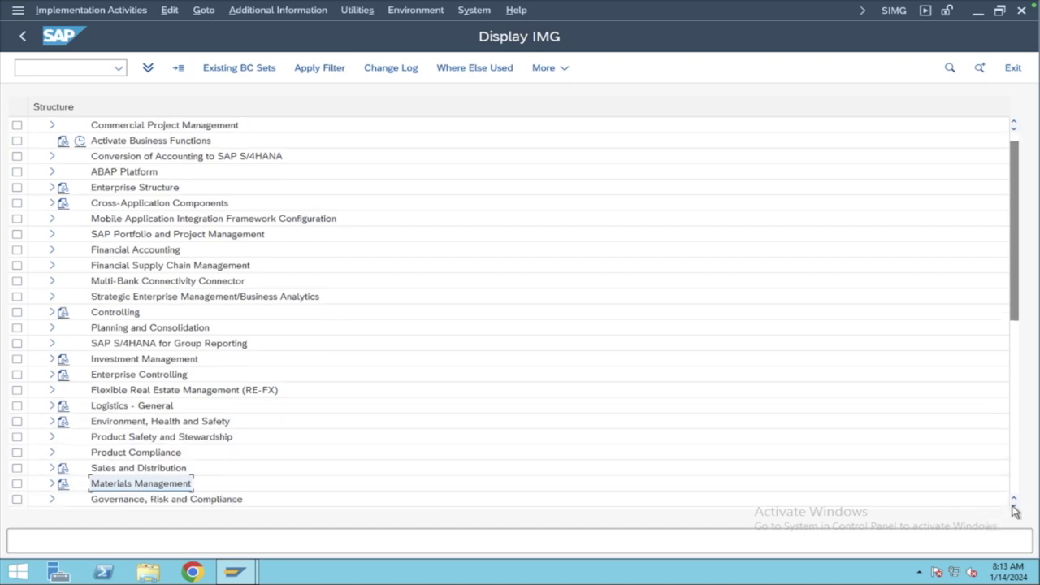
{"action": "left_click", "coordinate": [1013, 502]}
{"action": "left_click", "coordinate": [1014, 503]}
{"action": "left_click", "coordinate": [1013, 502]}
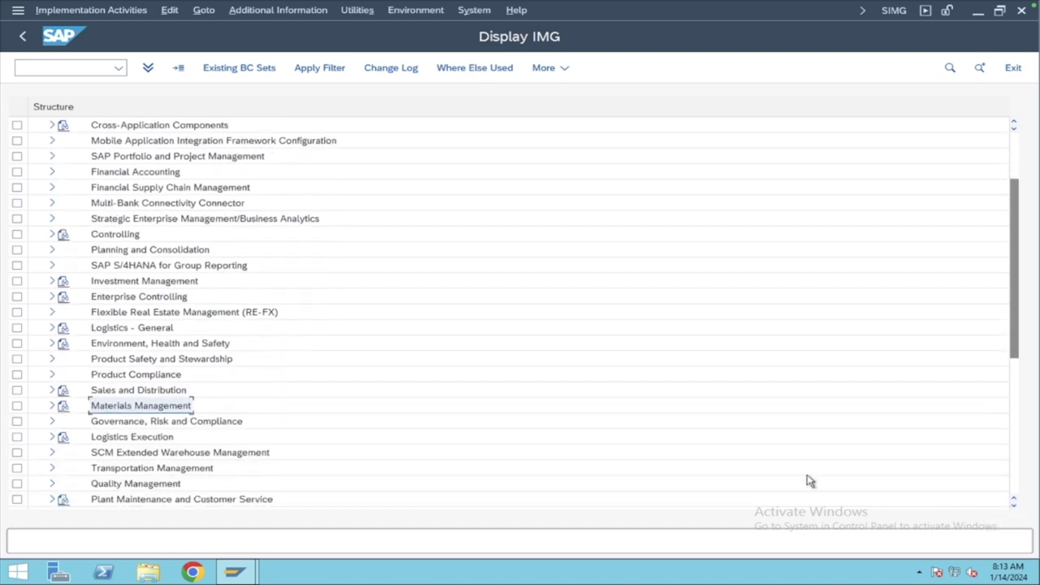
{"action": "left_click", "coordinate": [52, 390]}
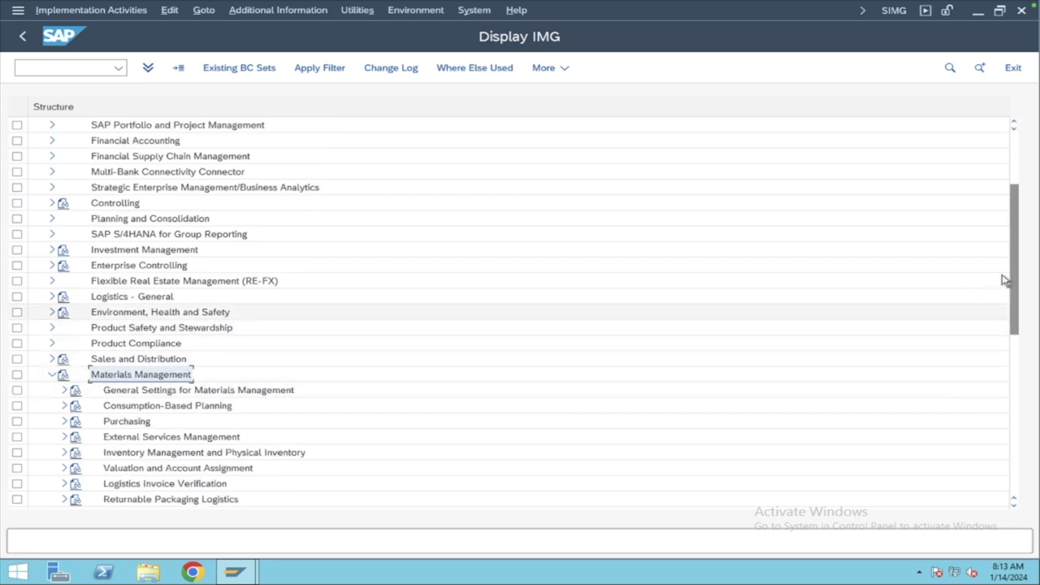
{"action": "left_click_drag", "start_coordinate": [1016, 269], "coordinate": [1012, 319]}
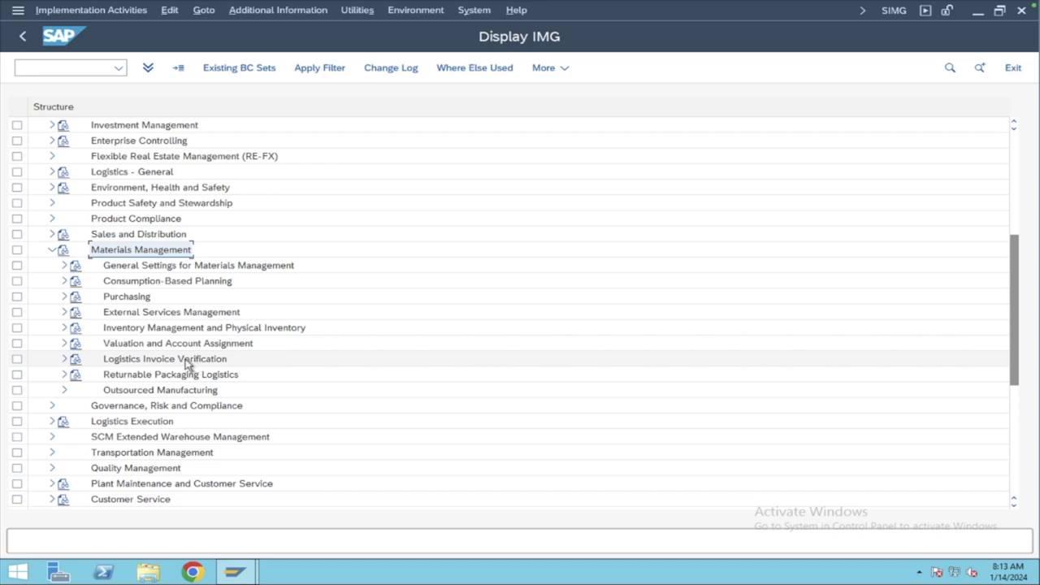
- Under Materials Management, expand Valuation and Account Assignment and its Account Determination node
{"action": "left_click", "coordinate": [115, 327]}
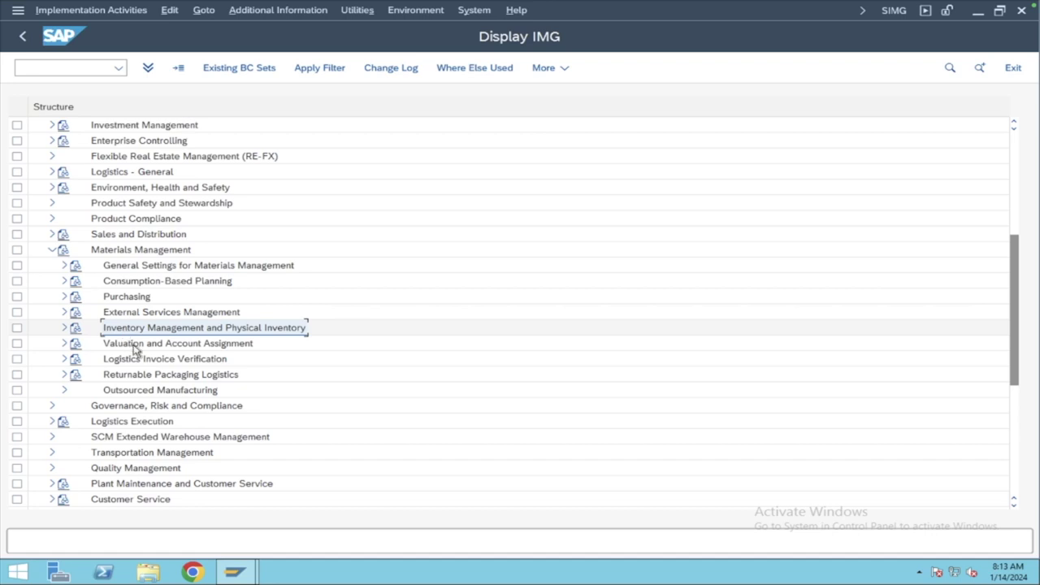
{"action": "left_click", "coordinate": [134, 345]}
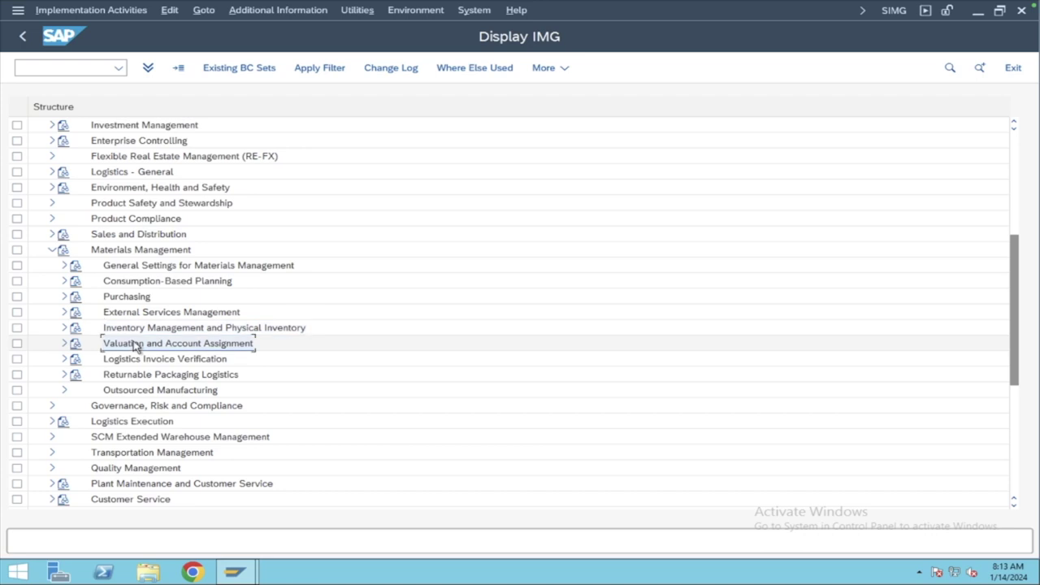
{"action": "left_click", "coordinate": [64, 344]}
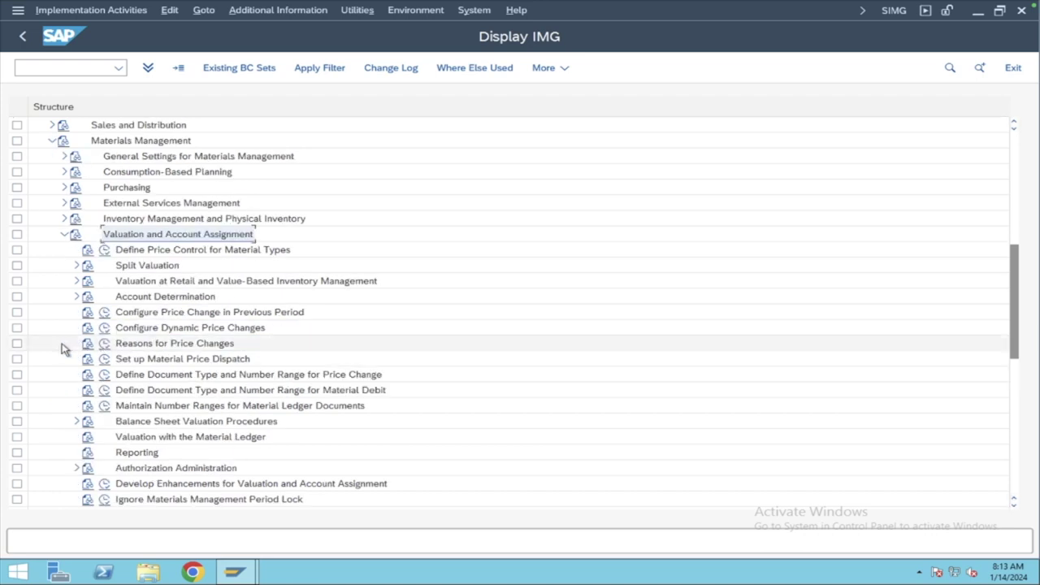
{"action": "left_click", "coordinate": [167, 299]}
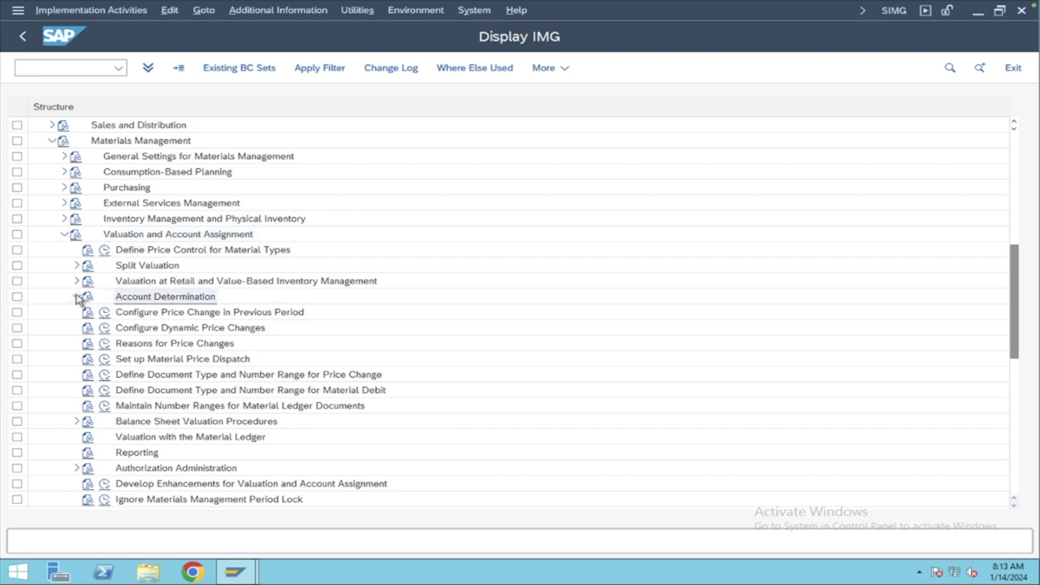
{"action": "left_click", "coordinate": [76, 297]}
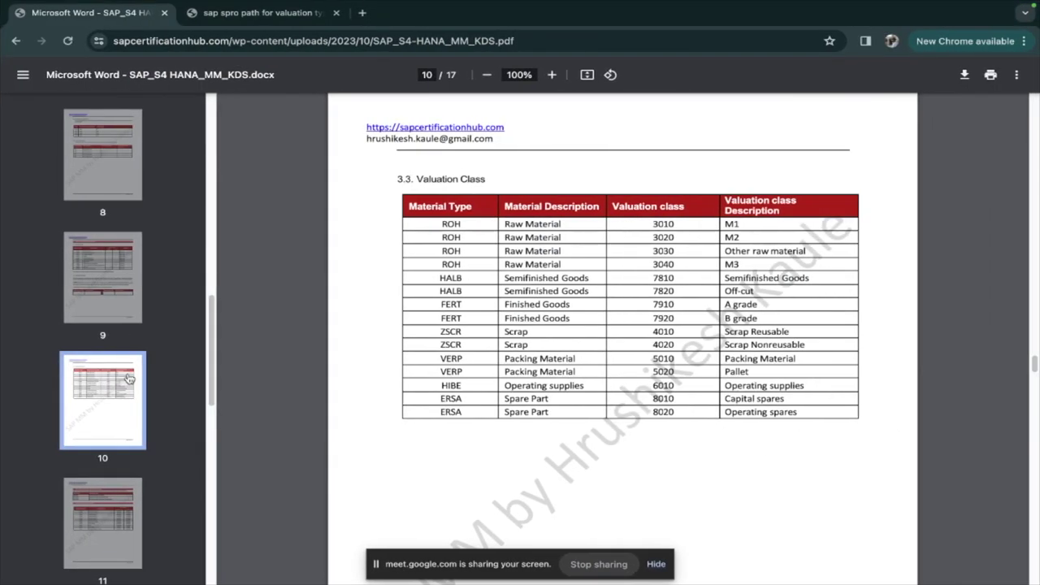
- Look into the Define Valuation Classes activity under Account Determination Without Wizard and return to the IMG structure
{"action": "left_click", "coordinate": [237, 18]}
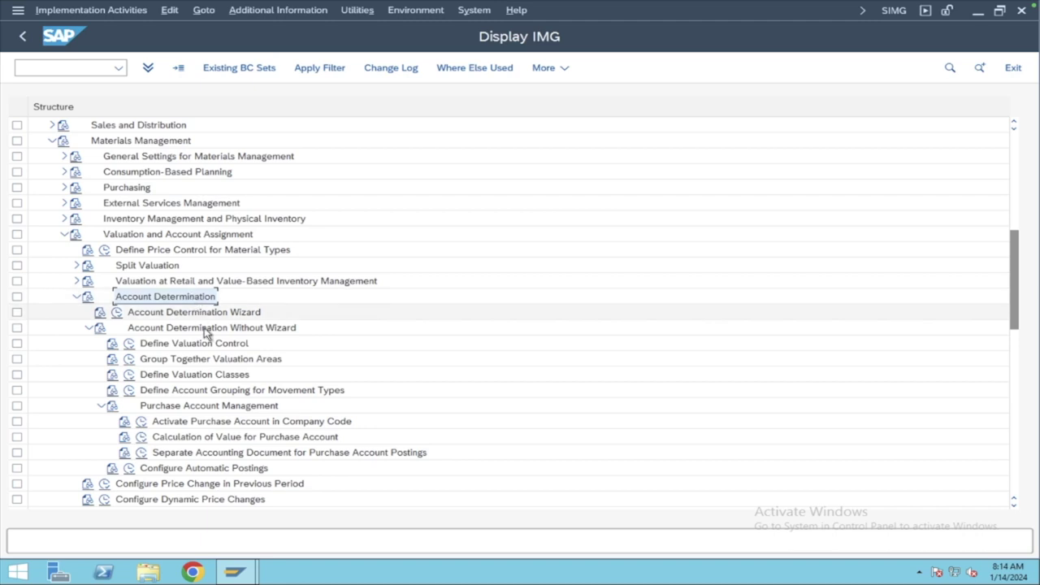
{"action": "left_click", "coordinate": [128, 377]}
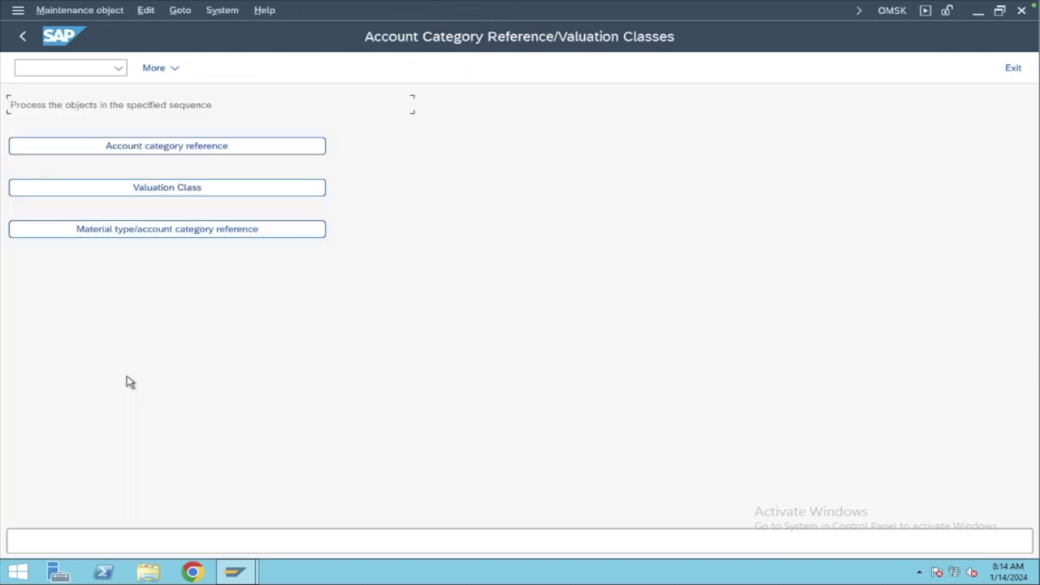
{"action": "left_click", "coordinate": [21, 37]}
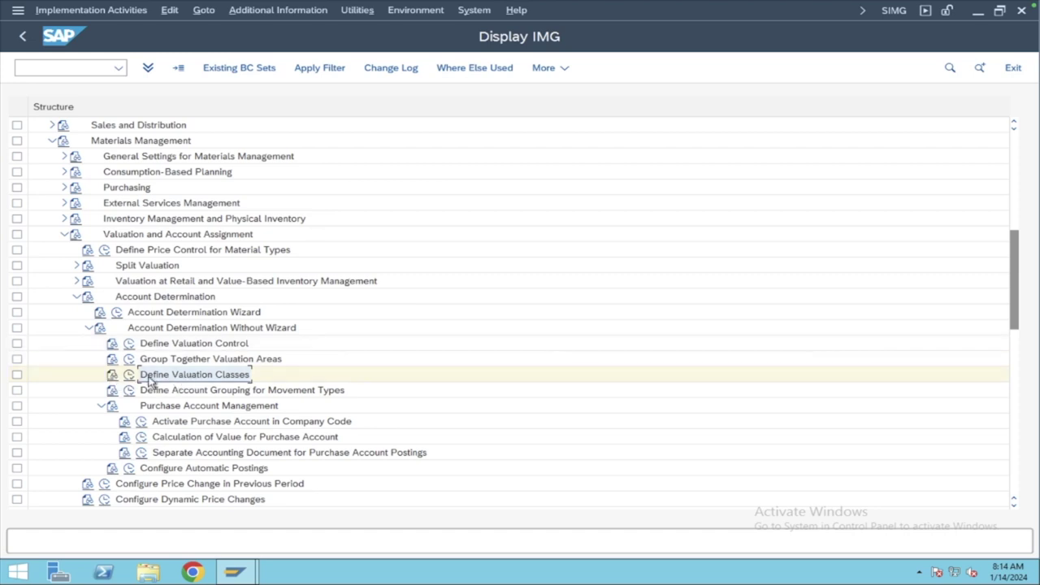
{"action": "left_click", "coordinate": [128, 374]}
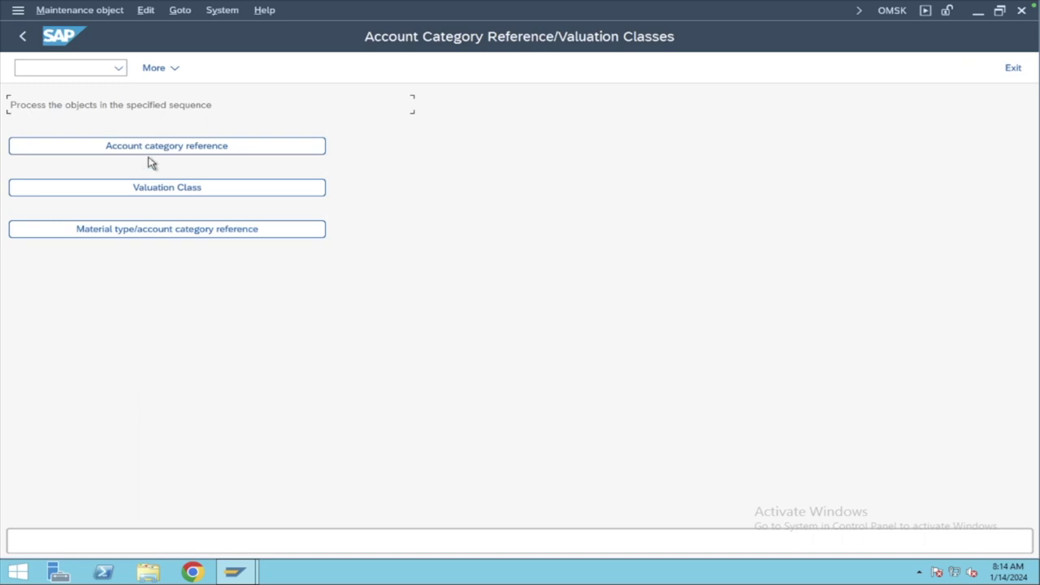
{"action": "left_click", "coordinate": [25, 38]}
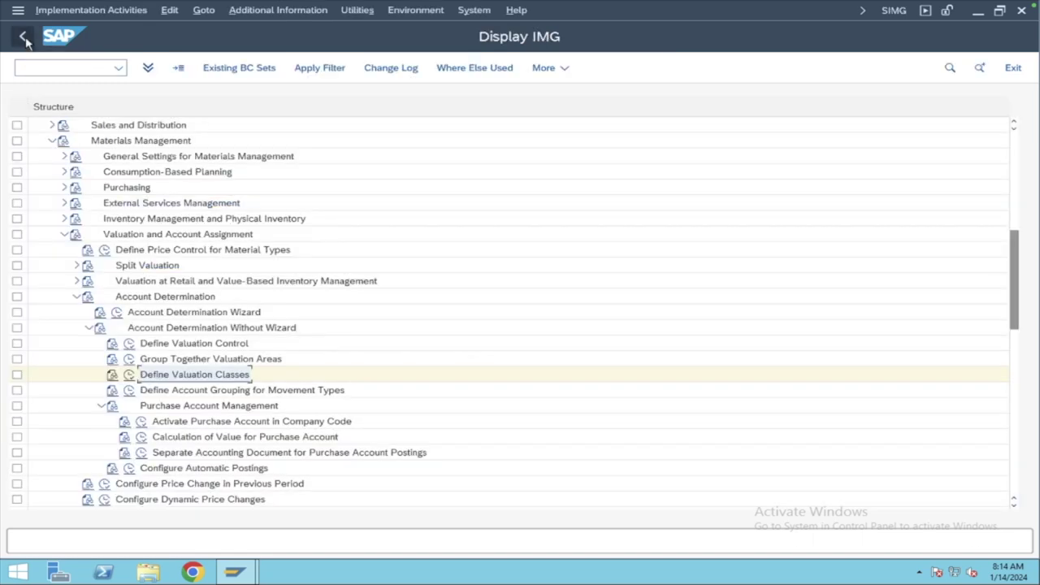
- Read the documentation for Define Valuation Classes, close it and open the activity
{"action": "left_click", "coordinate": [112, 376]}
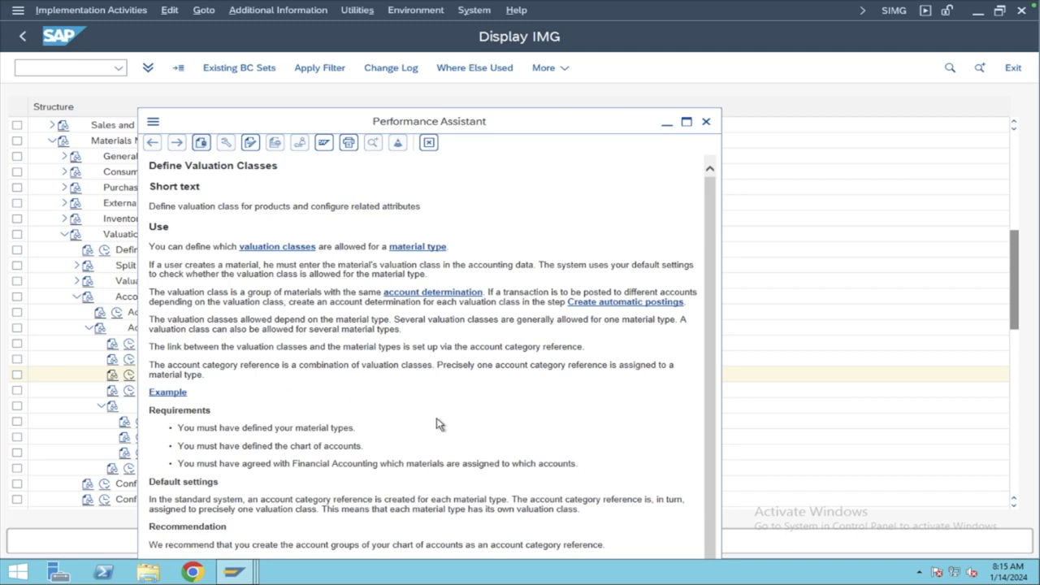
{"action": "left_click", "coordinate": [706, 122]}
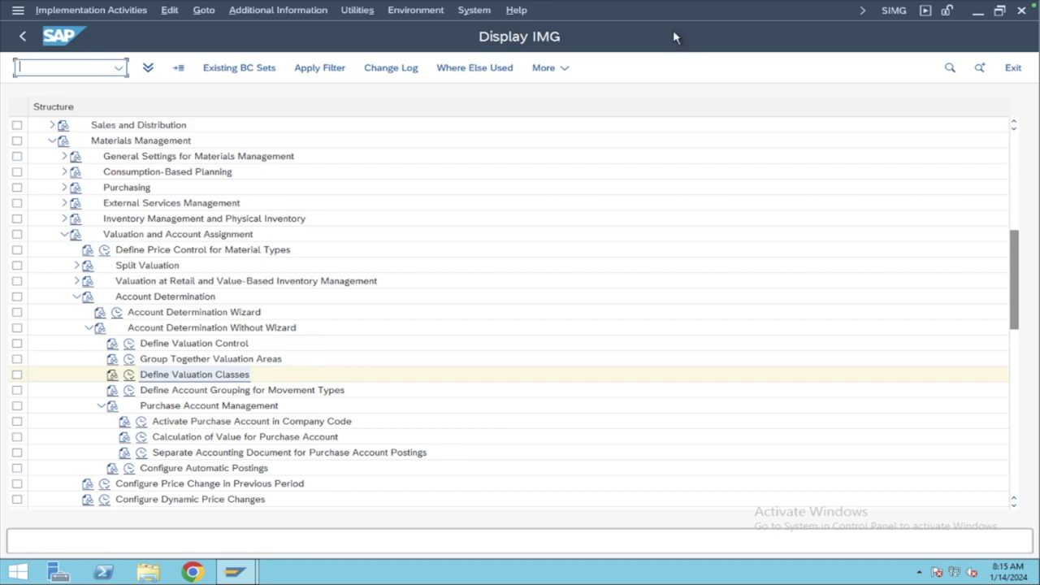
{"action": "left_click", "coordinate": [162, 378]}
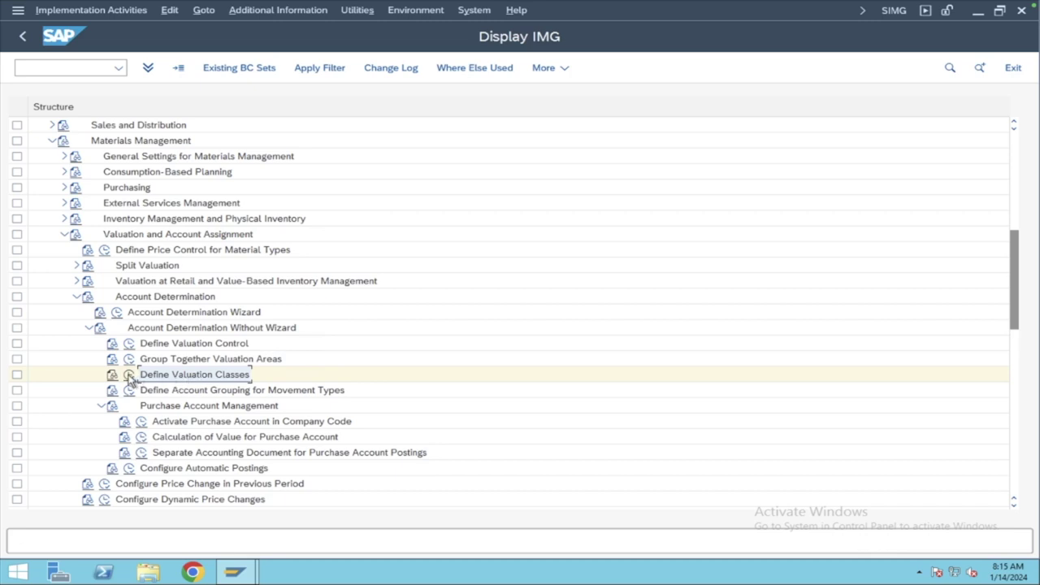
{"action": "left_click", "coordinate": [129, 377]}
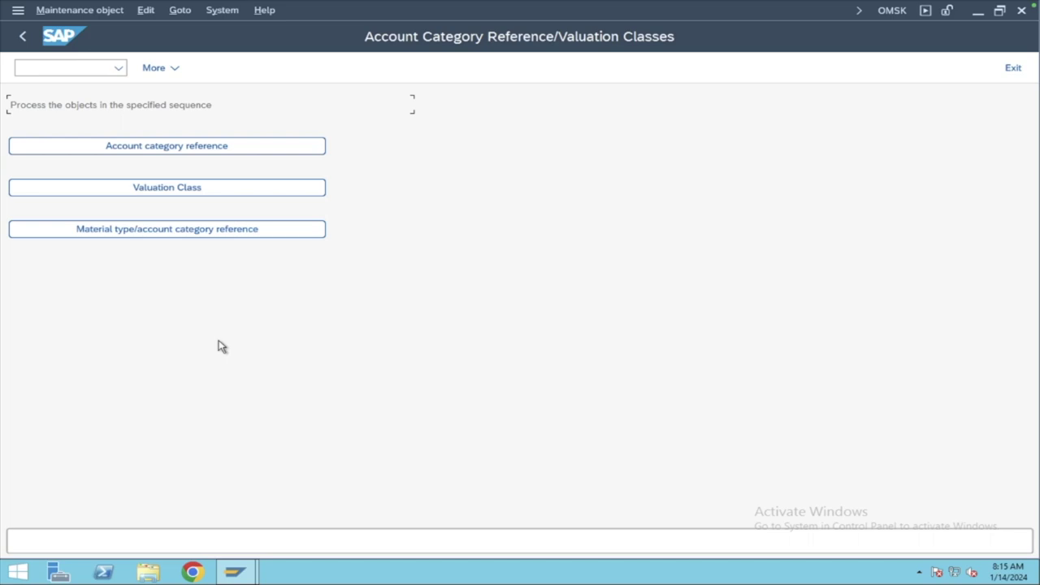
- Switch to the Book2 spreadsheet and review the raw material type against valuation class 3000
{"action": "left_click", "coordinate": [203, 193]}
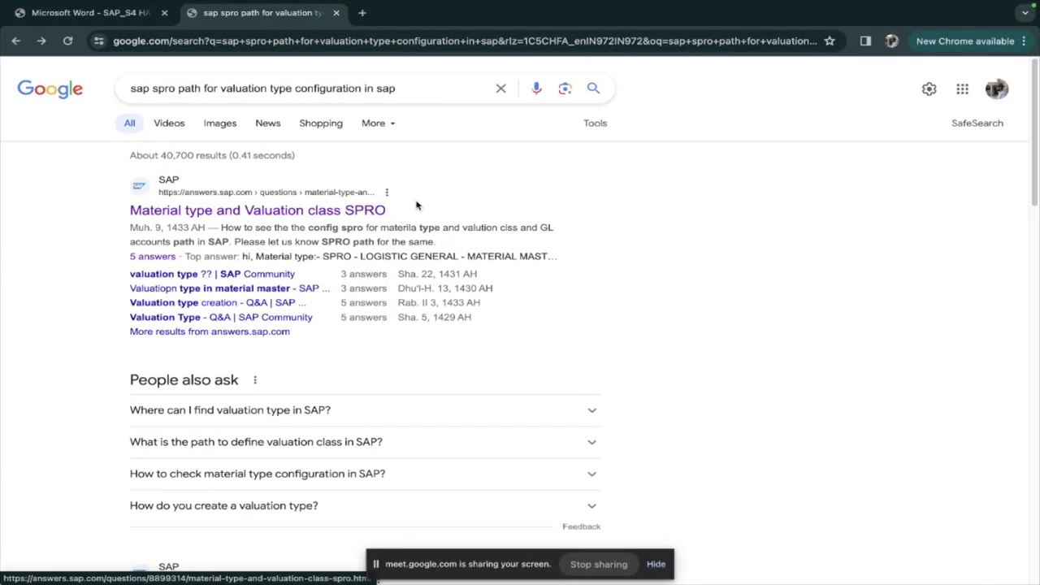
{"action": "left_click", "coordinate": [58, 13]}
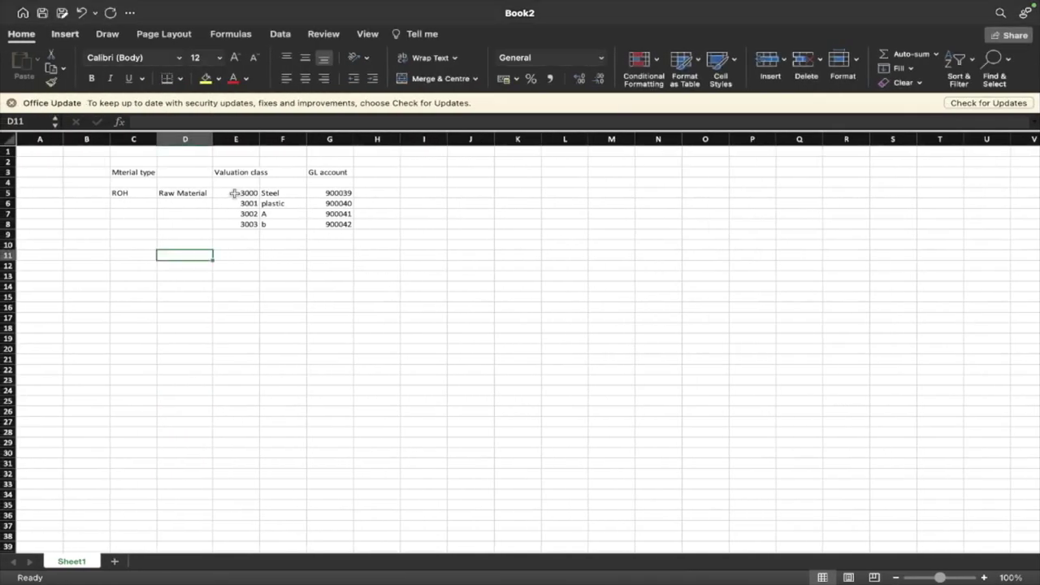
{"action": "left_click", "coordinate": [235, 193]}
{"action": "left_click", "coordinate": [130, 192]}
{"action": "left_click", "coordinate": [235, 192]}
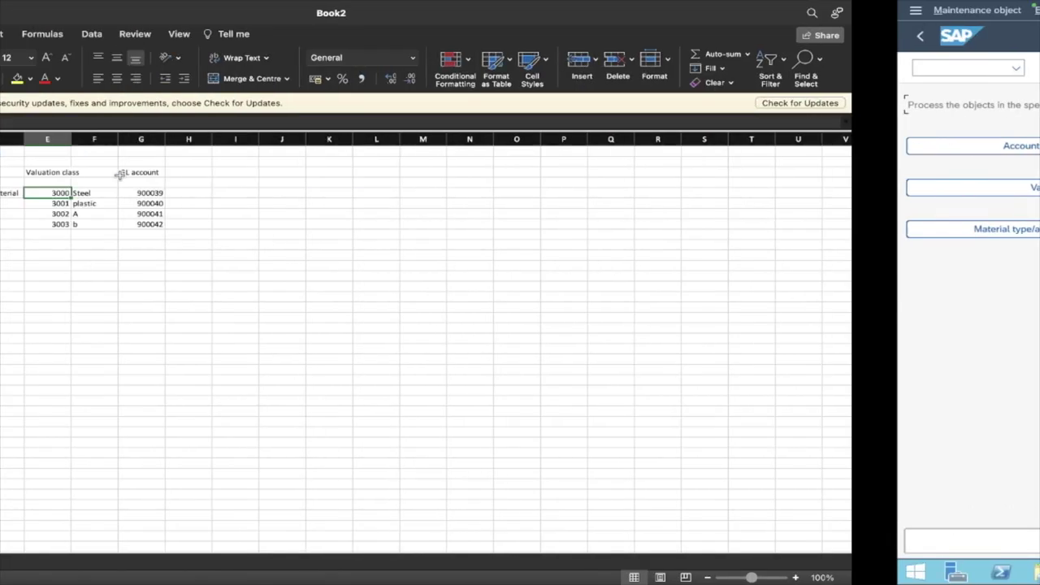
{"action": "double_click", "coordinate": [132, 199]}
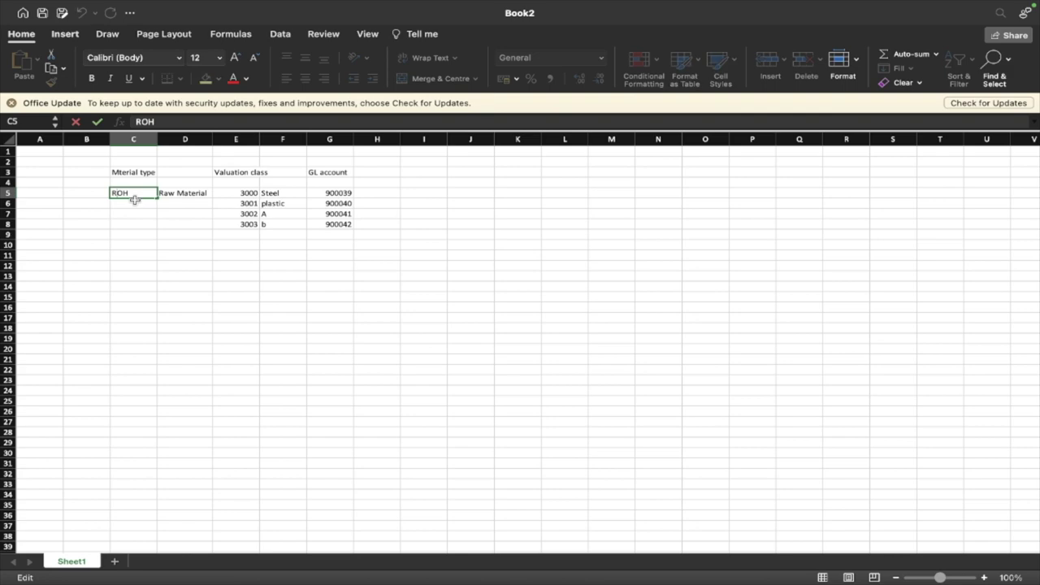
{"action": "key", "text": "Escape"}
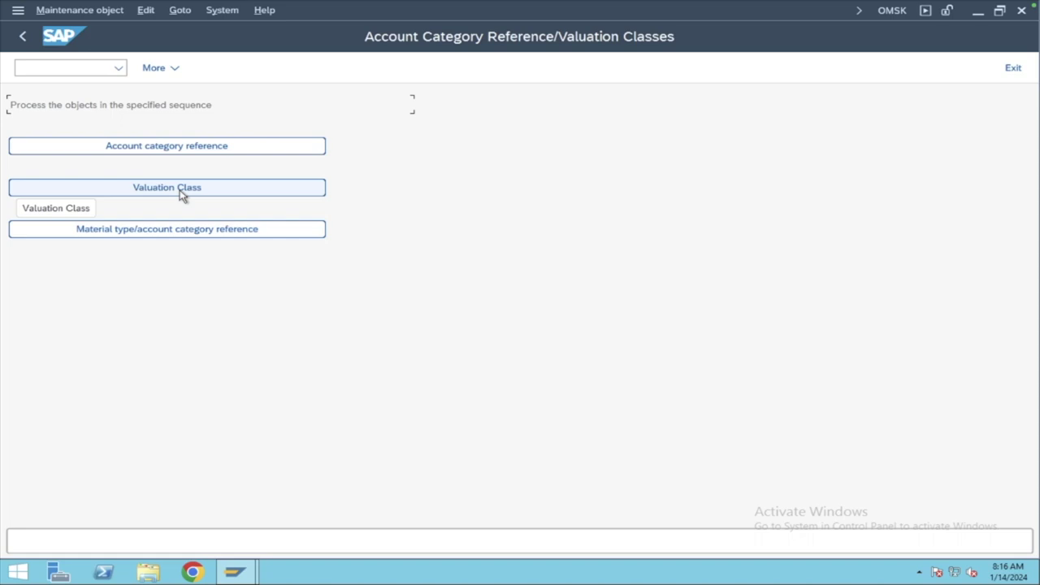
- In SAP, view the Valuation Class table and the Material type/account category reference table, returning to the activity overview after each
{"action": "left_click", "coordinate": [180, 189]}
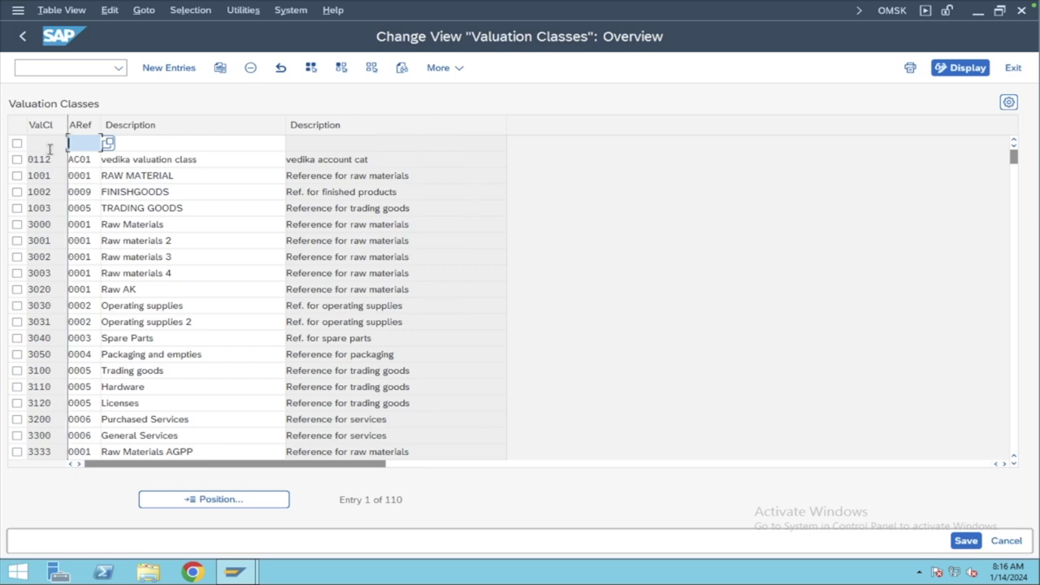
{"action": "left_click", "coordinate": [24, 41]}
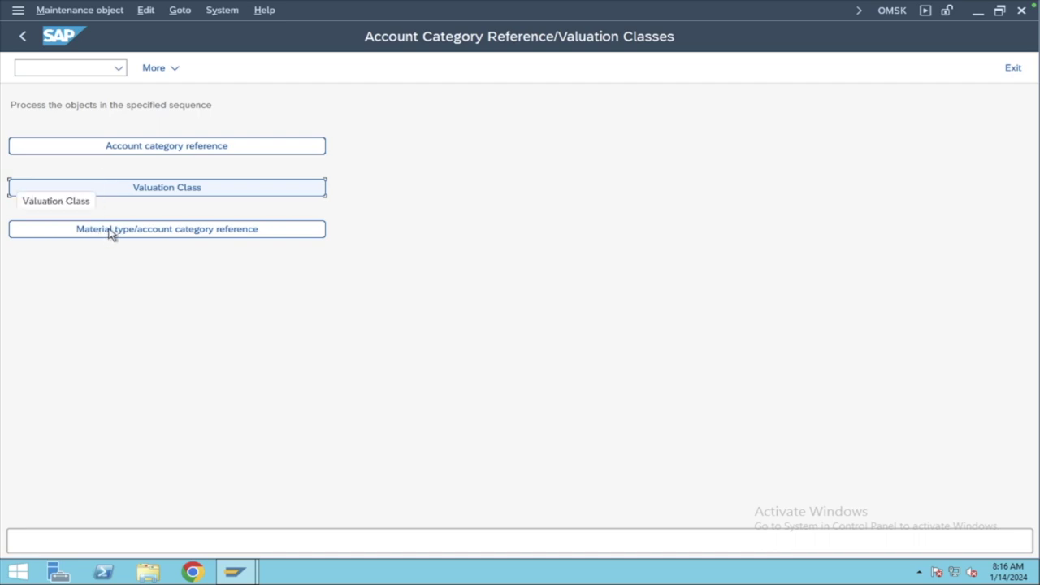
{"action": "left_click", "coordinate": [111, 230]}
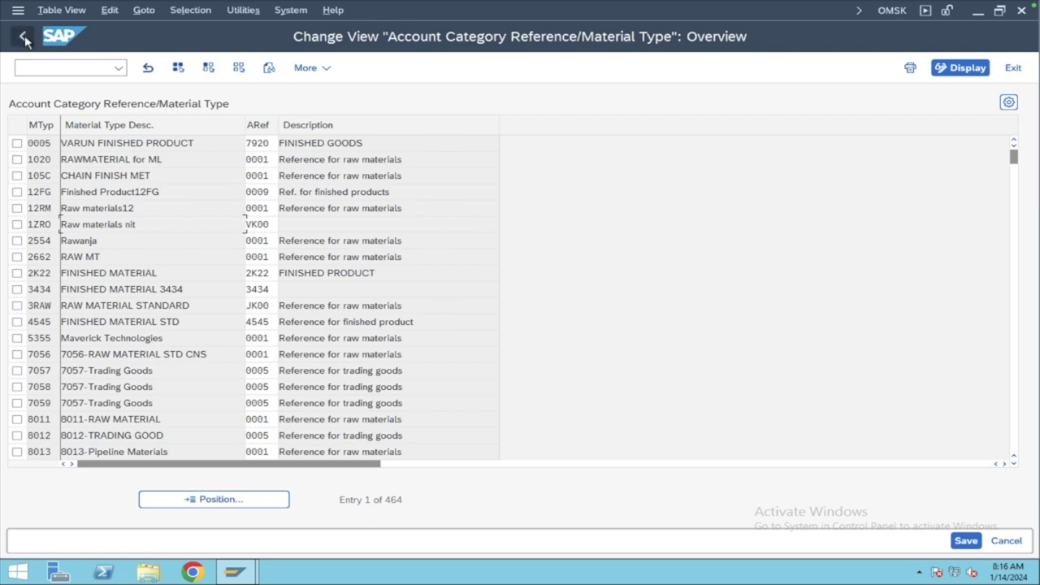
{"action": "key", "text": "F3"}
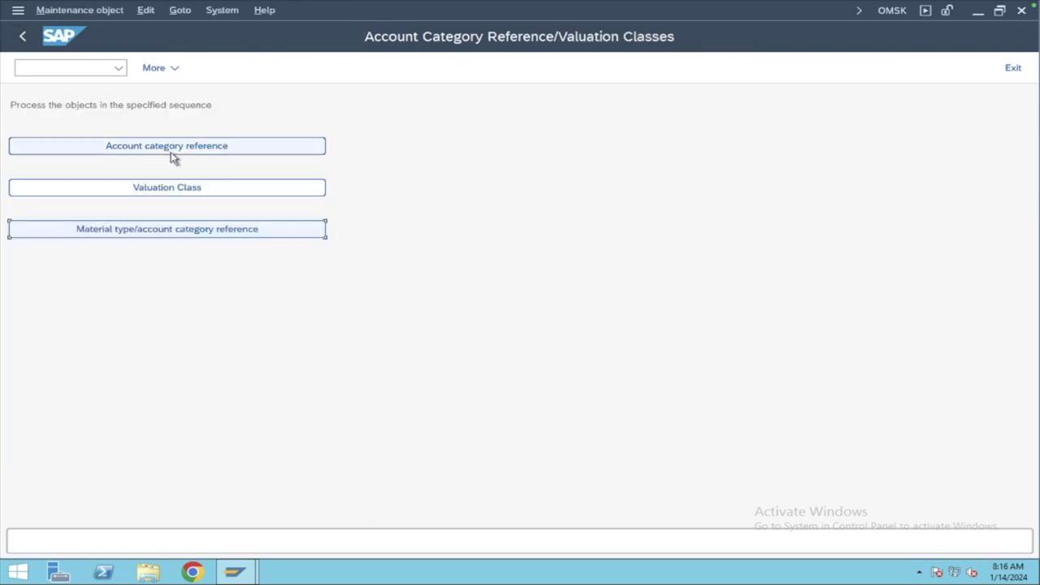
- In the Book2 spreadsheet, move the GL account heading and its values from G3:G8 to column I, starting at I3
{"action": "key", "text": "ctrl+Left"}
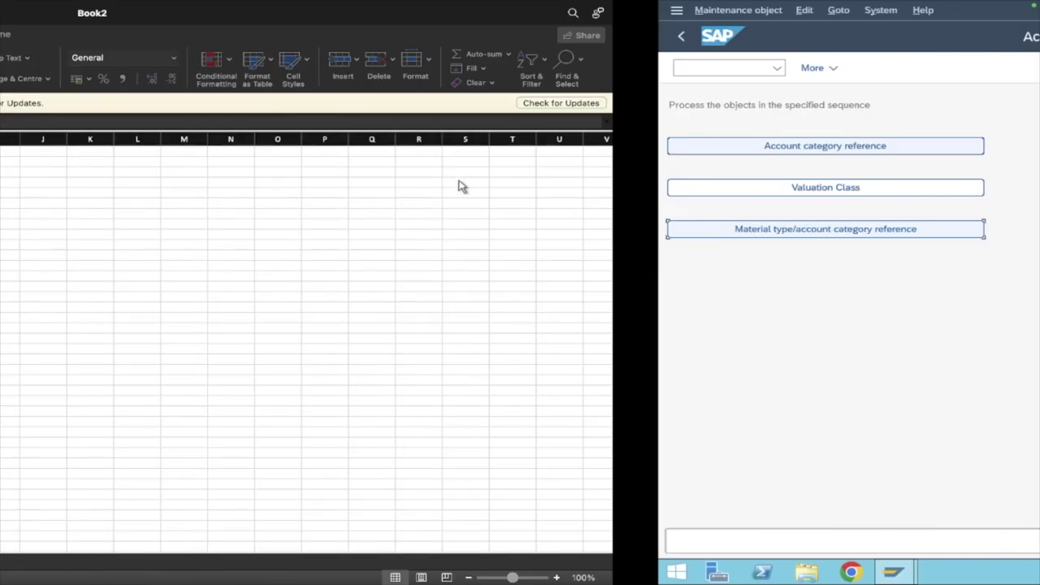
{"action": "left_click_drag", "start_coordinate": [329, 172], "coordinate": [341, 223]}
{"action": "key", "text": "super+x"}
{"action": "left_click", "coordinate": [401, 174]}
{"action": "key", "text": "super+v"}
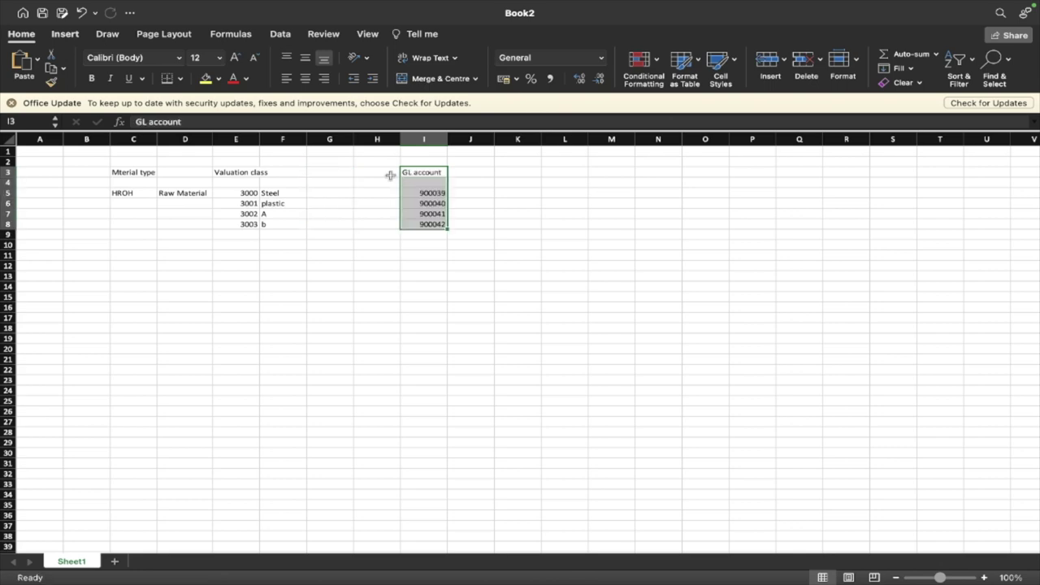
- Enter the heading "Account category referance" in G3 and widen column G to fit the full text
{"action": "left_click", "coordinate": [326, 173]}
{"action": "type", "text": "Account cate"}
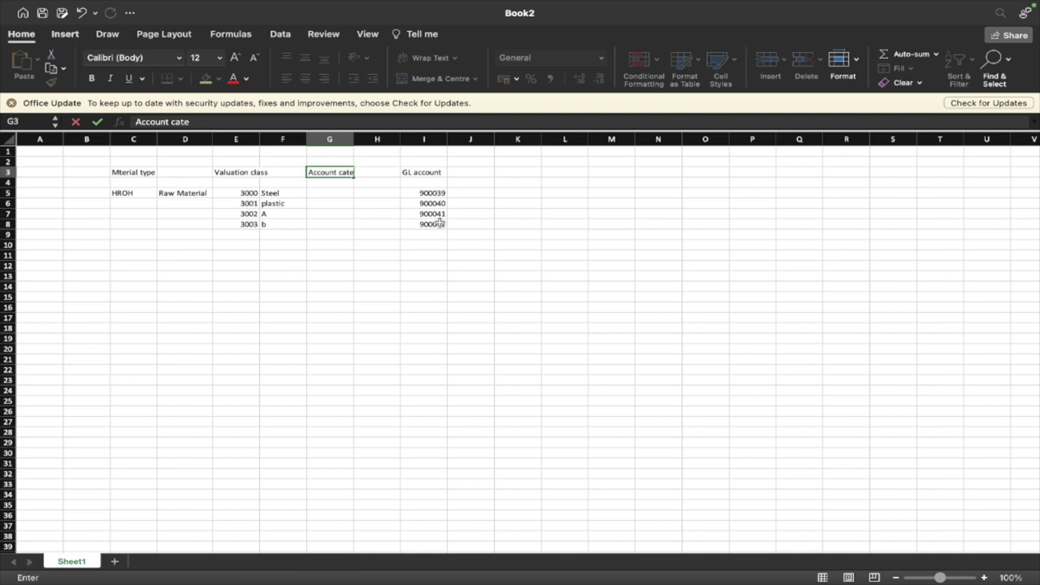
{"action": "type", "text": "gory referance"}
{"action": "key", "text": "Return"}
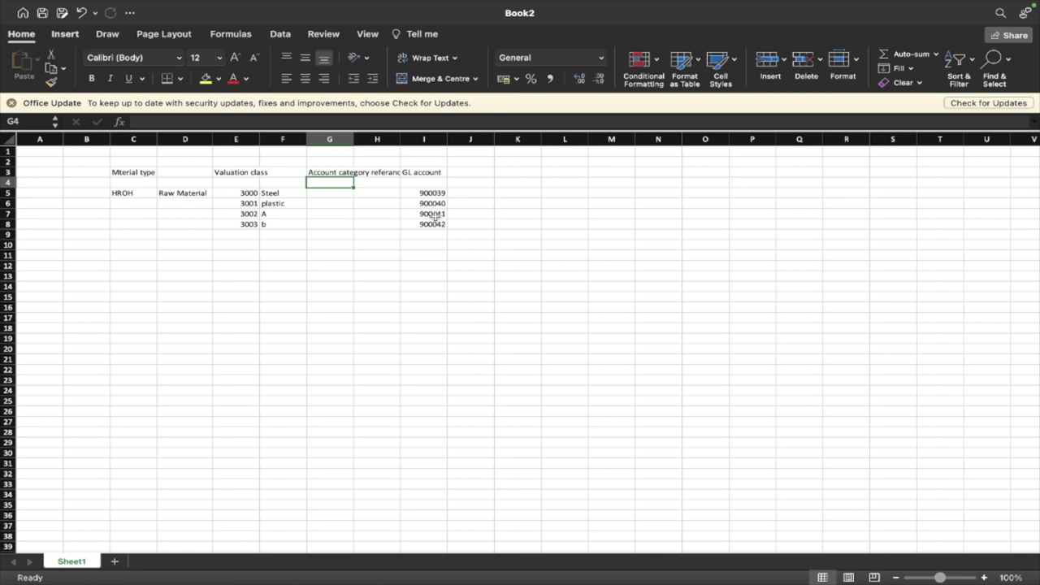
{"action": "left_click_drag", "start_coordinate": [355, 142], "coordinate": [411, 142]}
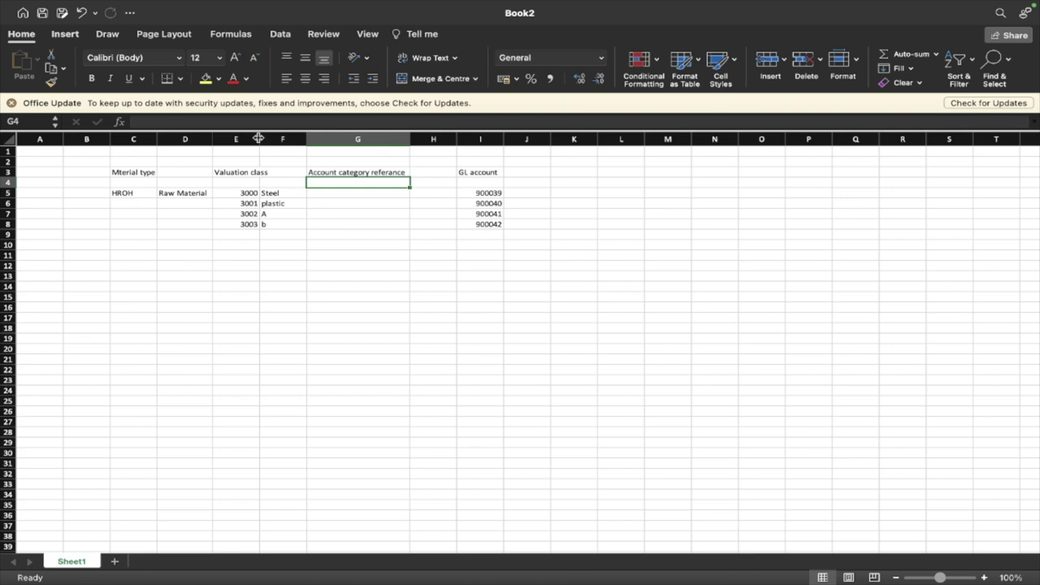
- Insert a new column before Valuation class, move the account category heading to E3 and widen column E to fit it
{"action": "right_click", "coordinate": [214, 140]}
{"action": "left_click", "coordinate": [232, 142]}
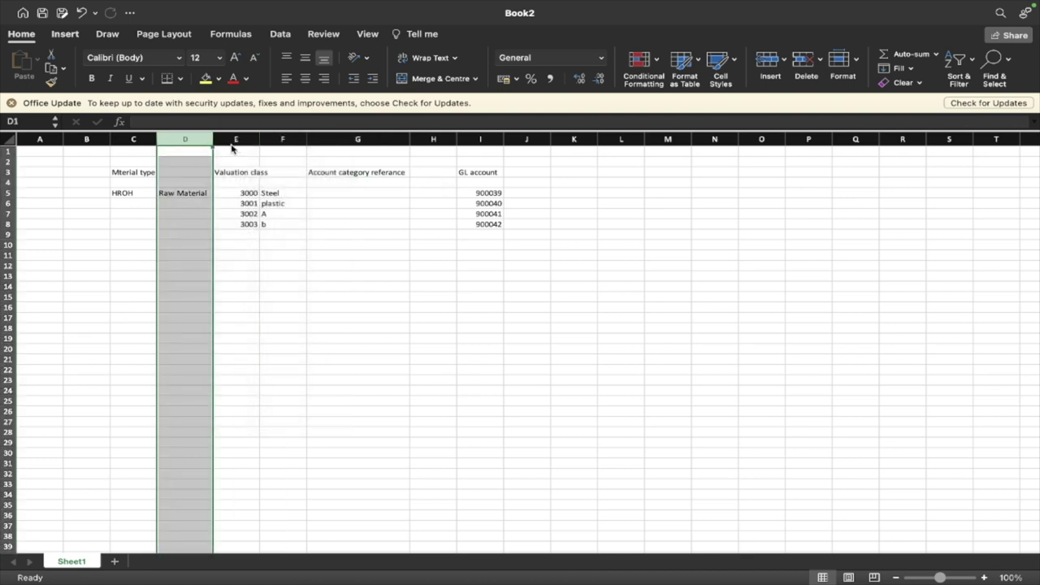
{"action": "left_click", "coordinate": [232, 139]}
{"action": "right_click", "coordinate": [232, 140]}
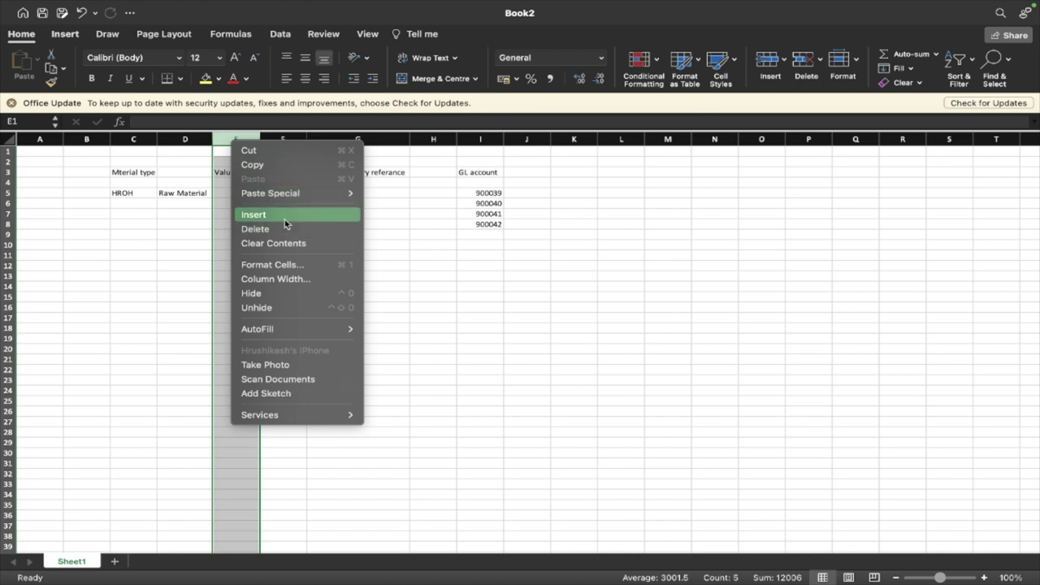
{"action": "left_click", "coordinate": [284, 216]}
{"action": "left_click", "coordinate": [345, 205]}
{"action": "left_click", "coordinate": [391, 174]}
{"action": "key", "text": "super+c"}
{"action": "left_click", "coordinate": [233, 172]}
{"action": "left_click", "coordinate": [242, 203]}
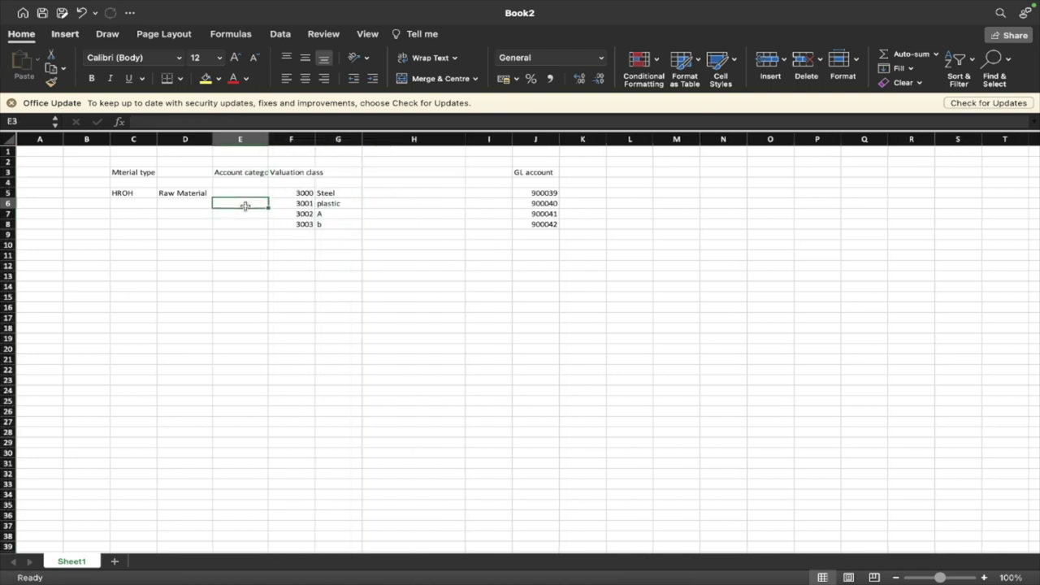
{"action": "left_click_drag", "start_coordinate": [268, 139], "coordinate": [316, 139]}
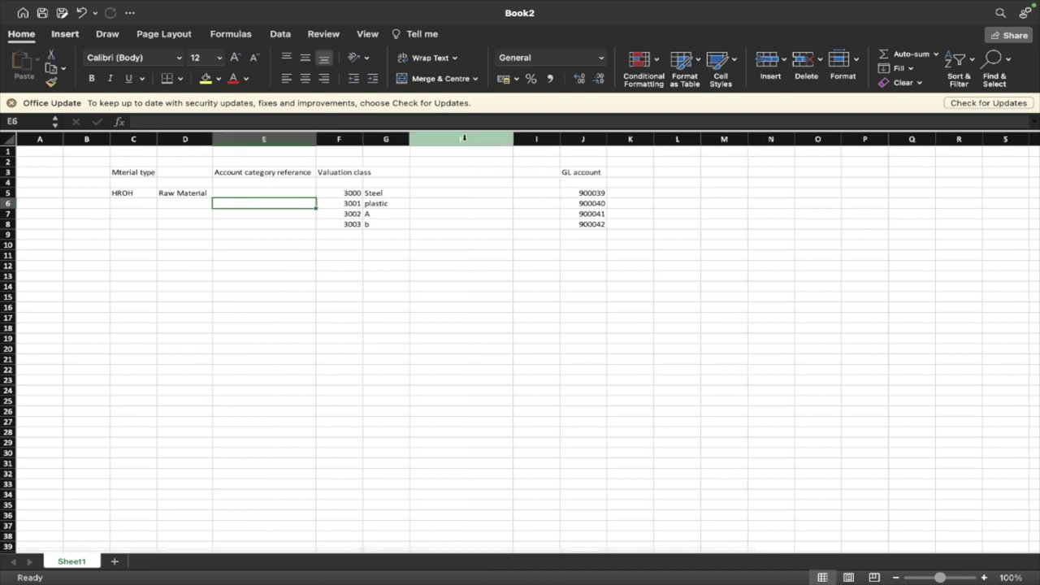
- Delete the two empty columns H and I before GL account, then widen column F and narrow column G to fit their contents
{"action": "left_click_drag", "start_coordinate": [468, 139], "coordinate": [541, 139]}
{"action": "right_click", "coordinate": [543, 139]}
{"action": "left_click", "coordinate": [498, 176]}
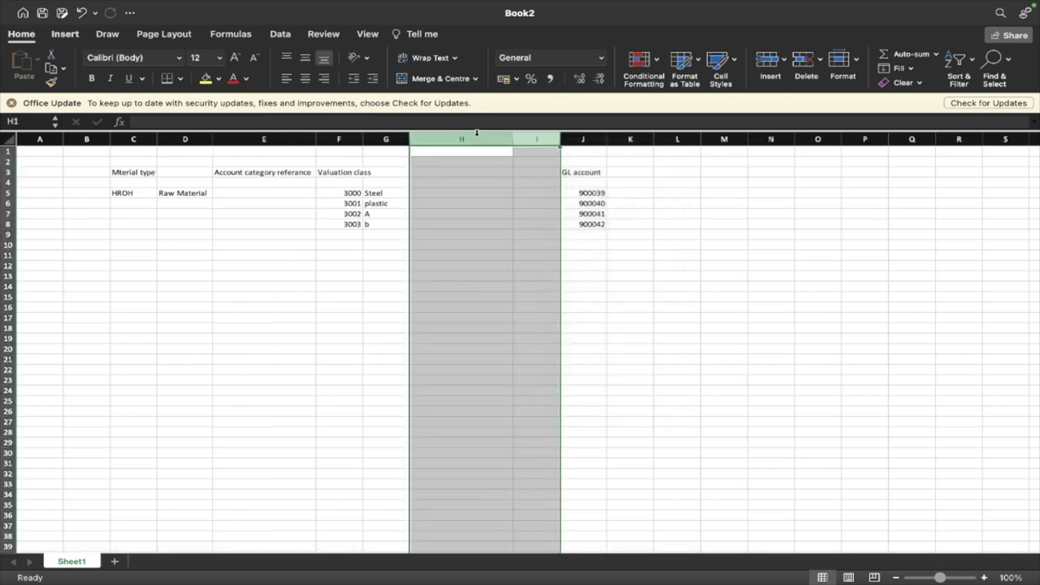
{"action": "right_click", "coordinate": [477, 137]}
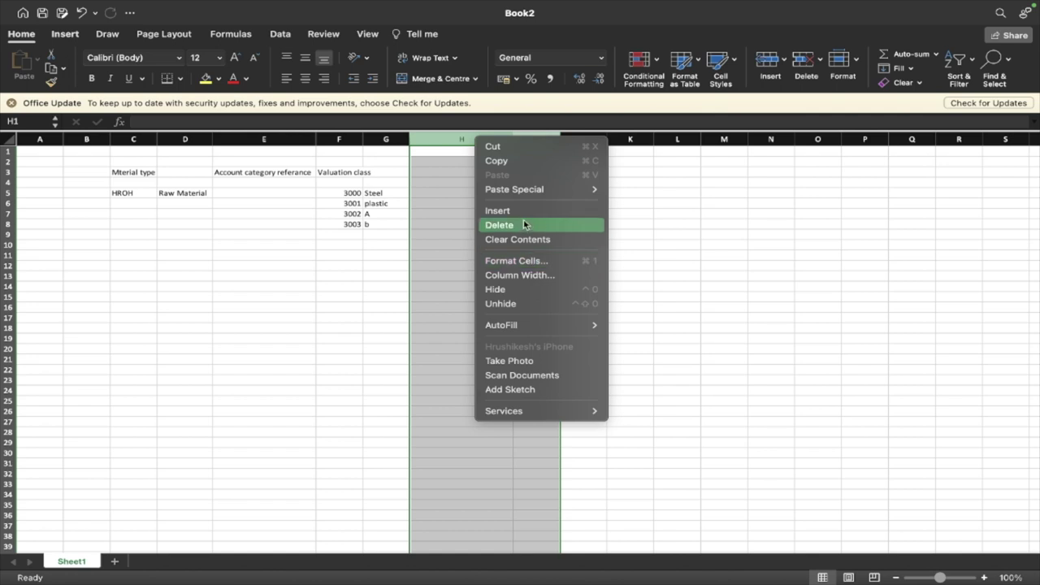
{"action": "left_click", "coordinate": [523, 223]}
{"action": "left_click", "coordinate": [384, 225]}
{"action": "left_click_drag", "start_coordinate": [363, 138], "coordinate": [374, 160]}
{"action": "left_click_drag", "start_coordinate": [418, 132], "coordinate": [402, 135]}
- Review the material type heading in C3 and the account category reference heading in E3
{"action": "left_click", "coordinate": [302, 168]}
{"action": "left_click", "coordinate": [172, 173]}
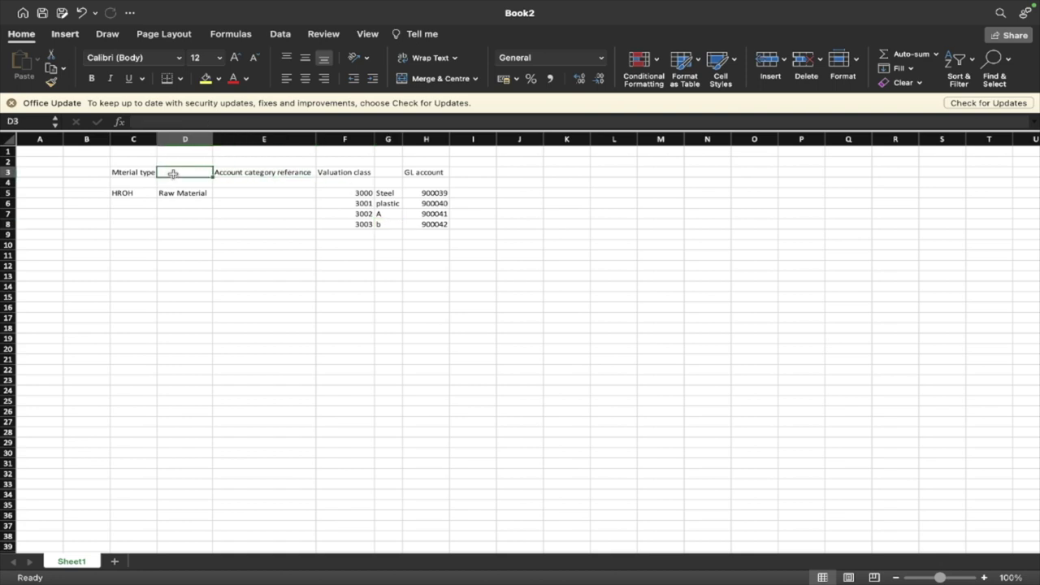
{"action": "left_click", "coordinate": [149, 173]}
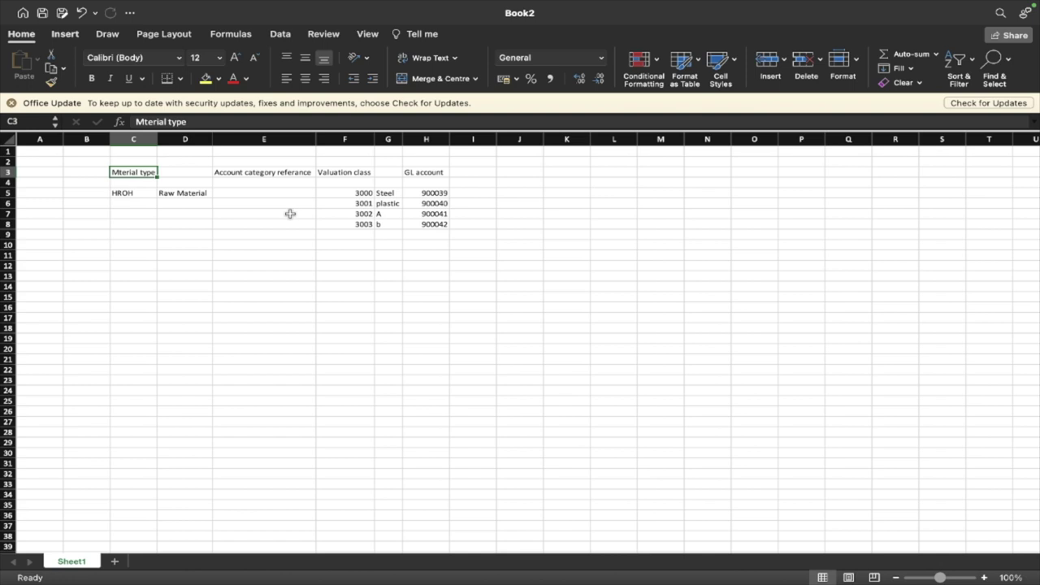
{"action": "left_click", "coordinate": [272, 172]}
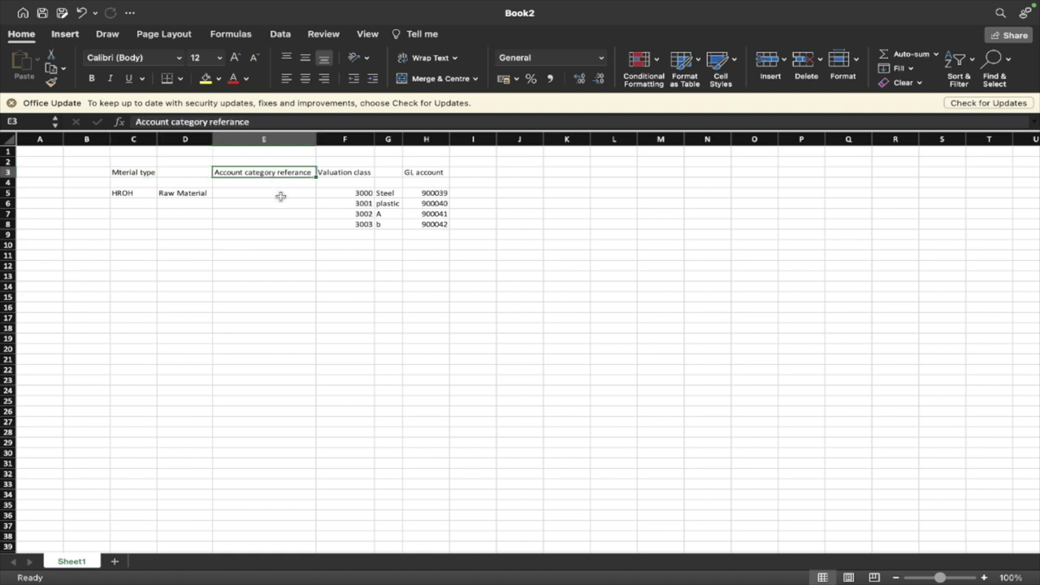
- Try to enter 0001 as a plain number in E5 for the HROH row
{"action": "left_click", "coordinate": [280, 195]}
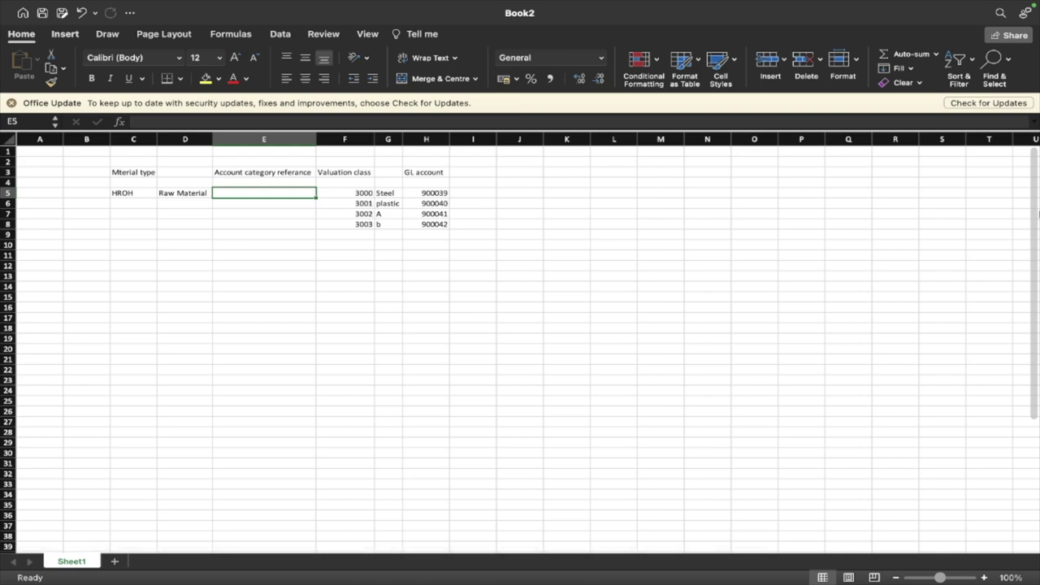
{"action": "type", "text": "0001"}
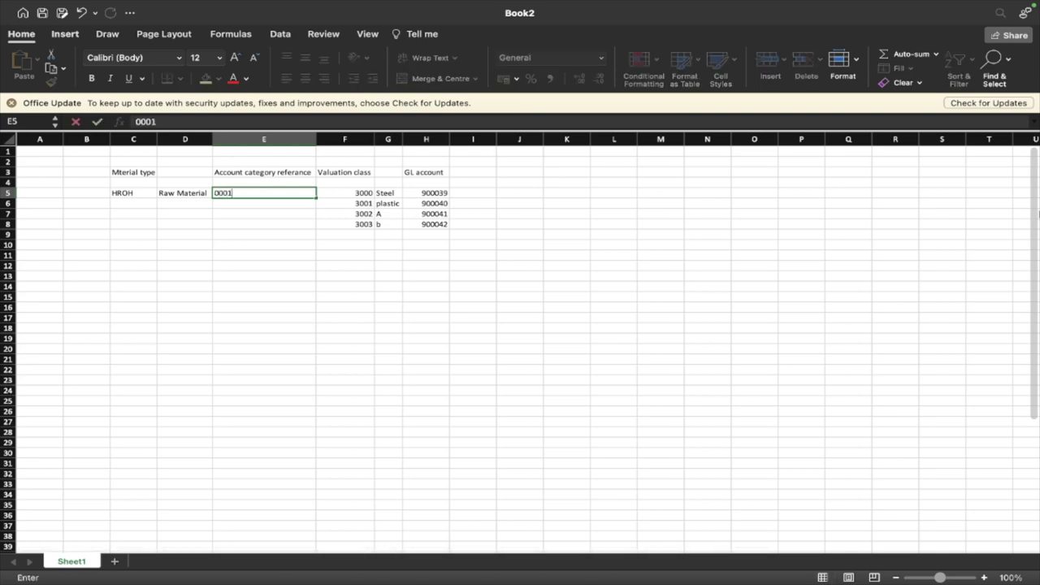
{"action": "key", "text": "Return"}
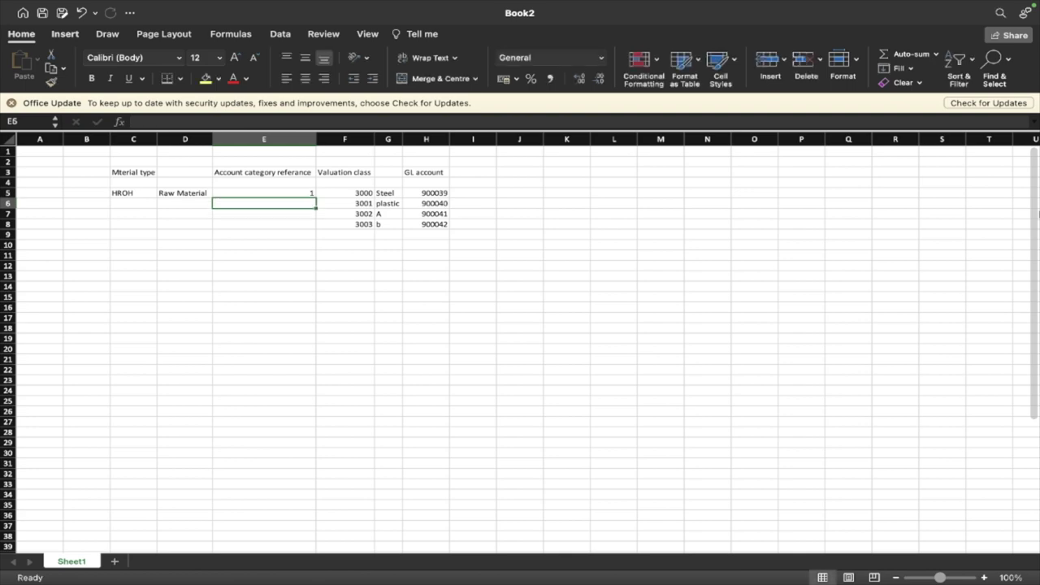
- Enter 0001 as text in E5 so the leading zeros are kept, and copy it to E6, E7 and E8
{"action": "left_click", "coordinate": [263, 193]}
{"action": "type", "text": "'"}
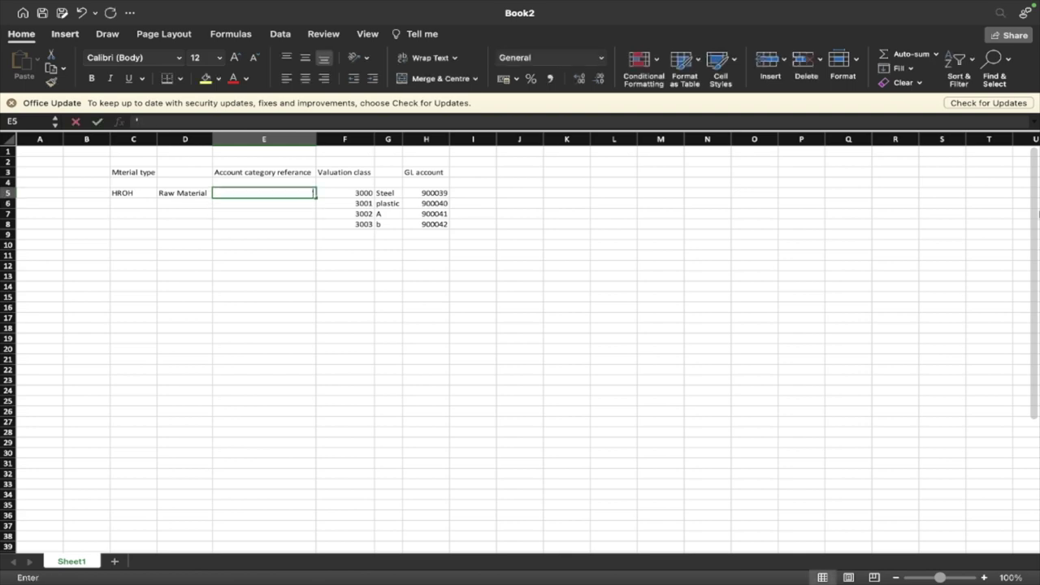
{"action": "type", "text": "0001"}
{"action": "key", "text": "Return"}
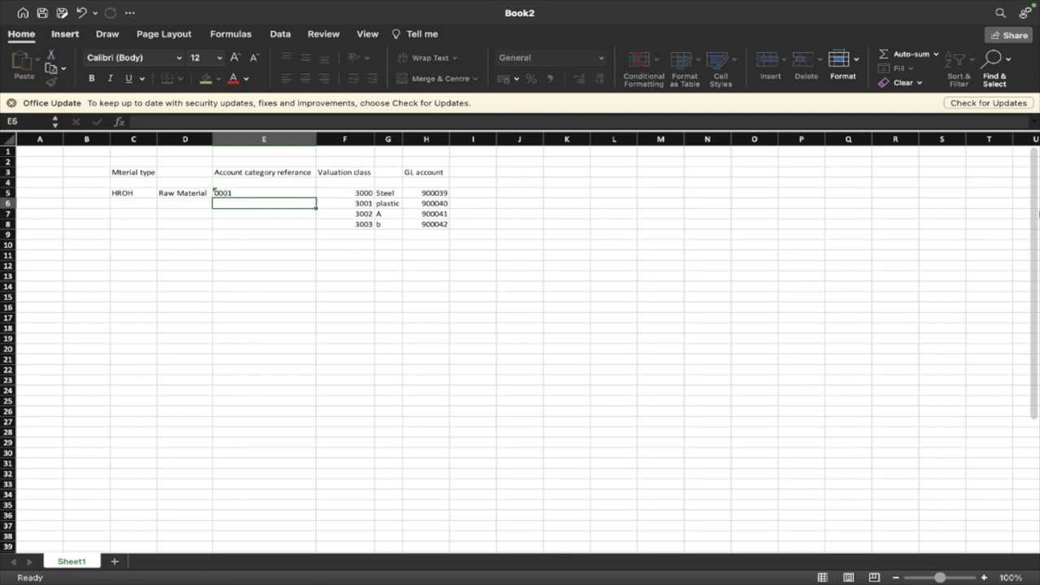
{"action": "left_click", "coordinate": [263, 192]}
{"action": "key", "text": "super+c"}
{"action": "left_click", "coordinate": [264, 203]}
{"action": "key", "text": "super+v"}
{"action": "left_click", "coordinate": [263, 214]}
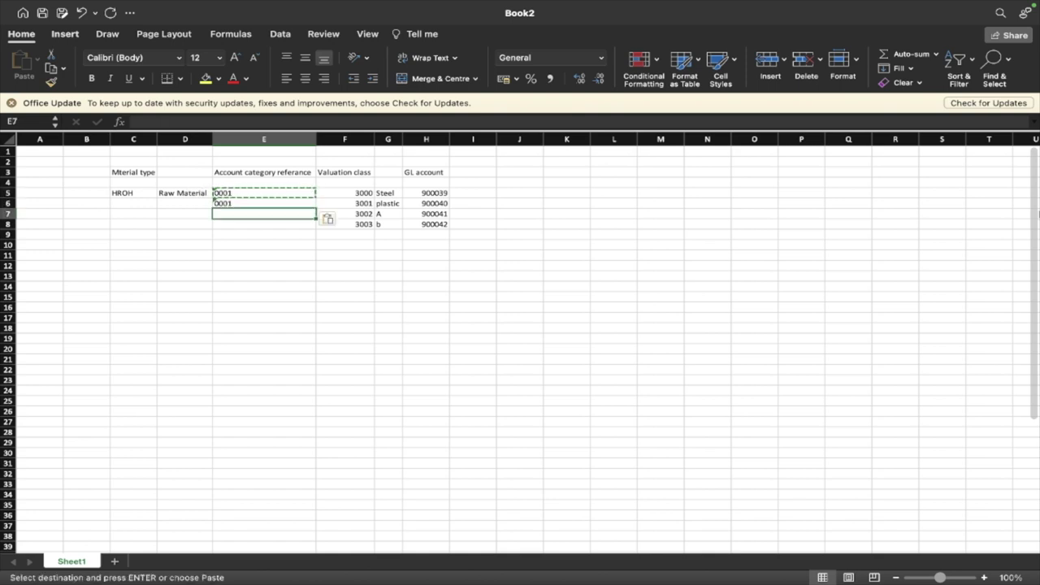
{"action": "key", "text": "super+v"}
{"action": "left_click", "coordinate": [264, 224]}
{"action": "key", "text": "super+v"}
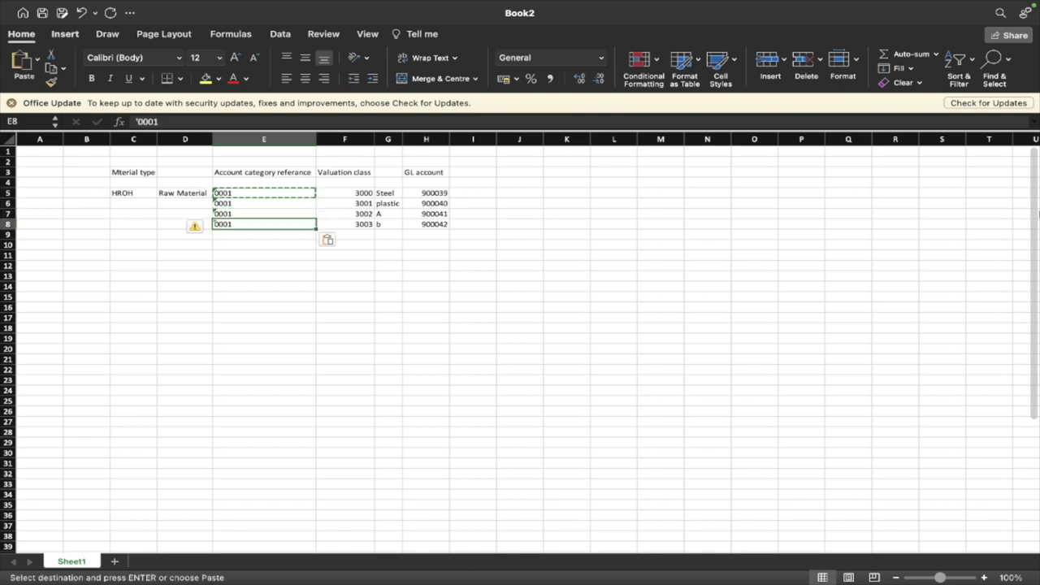
- Step through row 5 to review material type HROH, its description and its account category reference
{"action": "key", "text": "Left"}
{"action": "key", "text": "Left"}
{"action": "key", "text": "Up"}
{"action": "key", "text": "Up"}
{"action": "key", "text": "Up"}
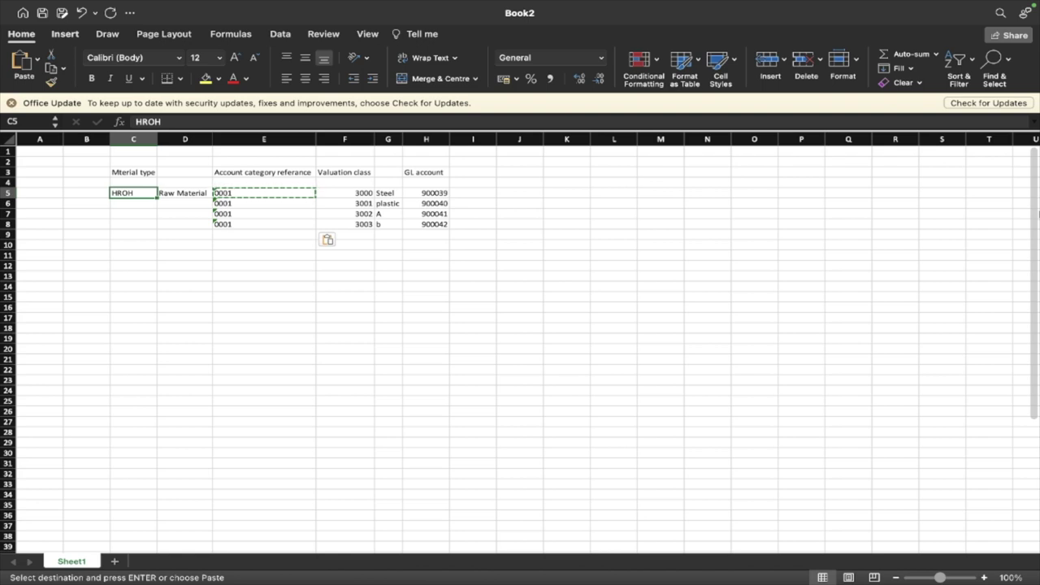
{"action": "key", "text": "Right"}
{"action": "key", "text": "Left"}
{"action": "key", "text": "Right"}
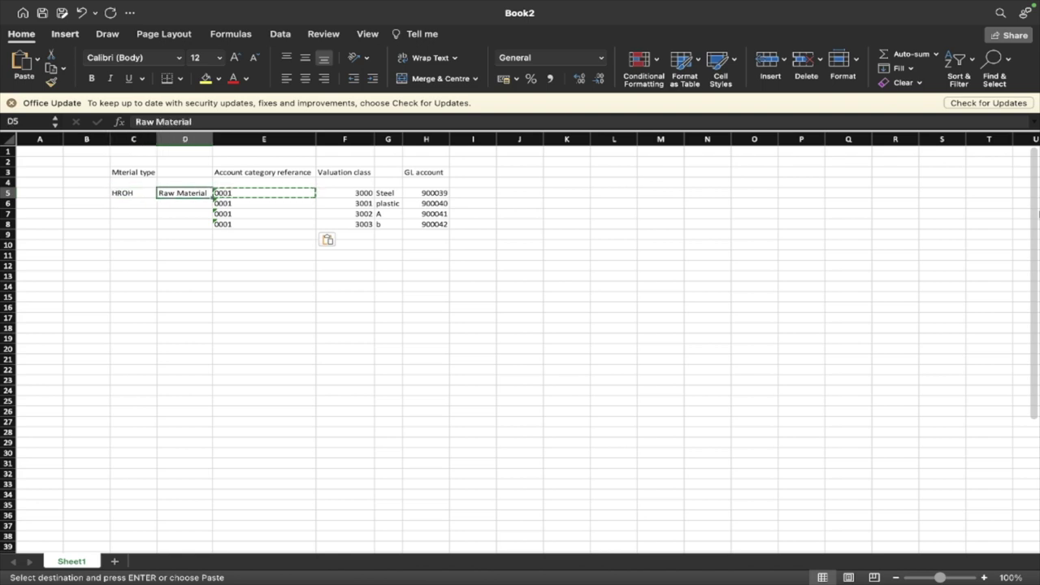
{"action": "key", "text": "Right"}
{"action": "key", "text": "Left"}
{"action": "key", "text": "Right"}
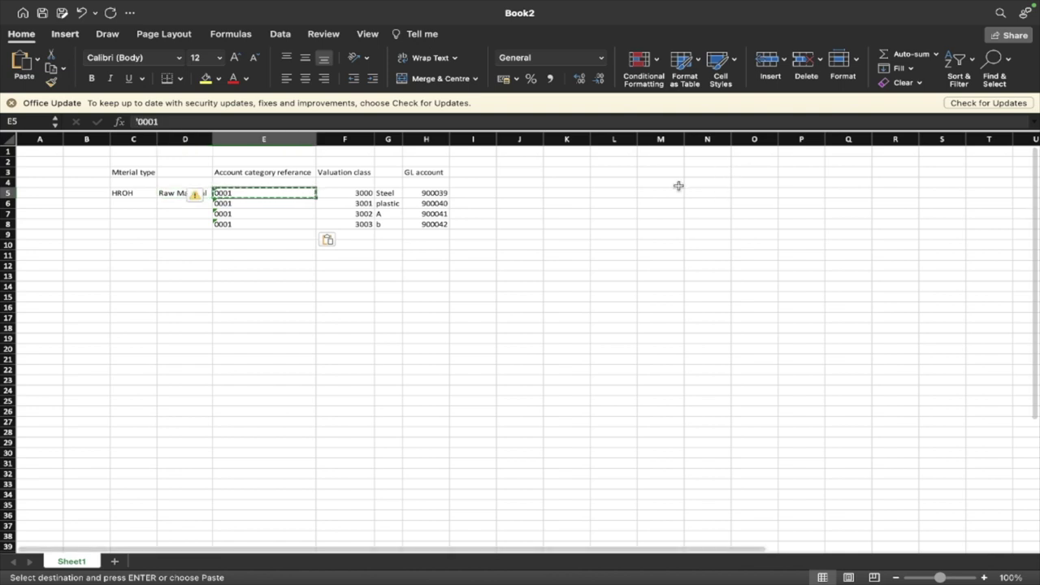
- Compare material type HROH and its account category reference with the valuation classes in F5:F8
{"action": "left_click", "coordinate": [134, 193]}
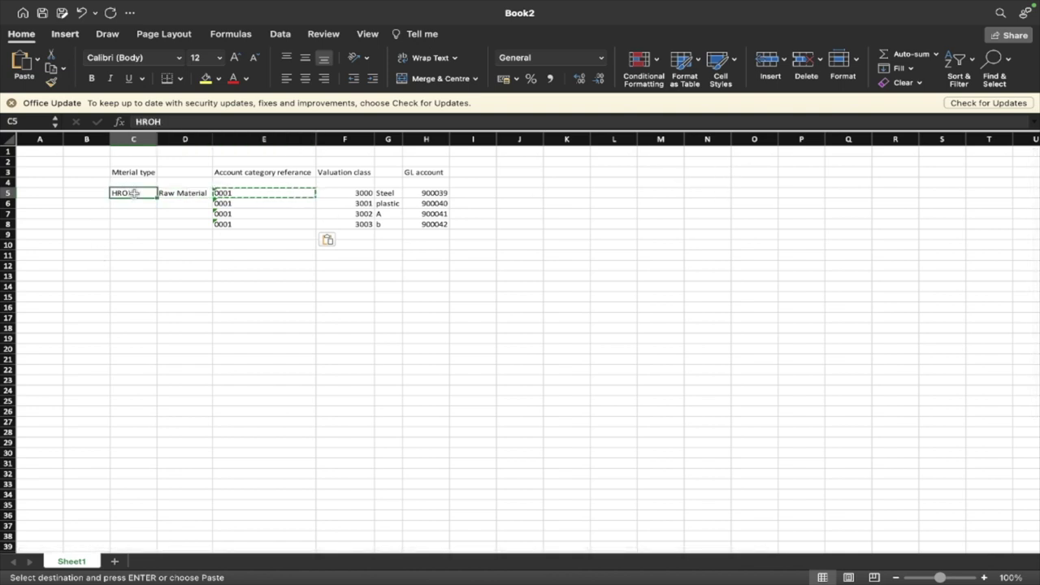
{"action": "left_click", "coordinate": [246, 193]}
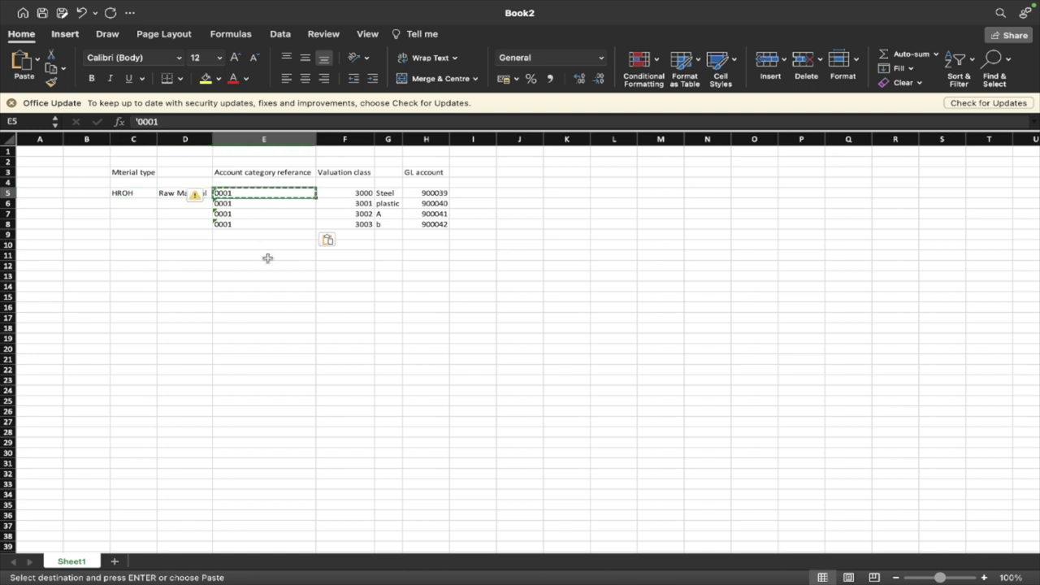
{"action": "left_click_drag", "start_coordinate": [353, 195], "coordinate": [361, 227]}
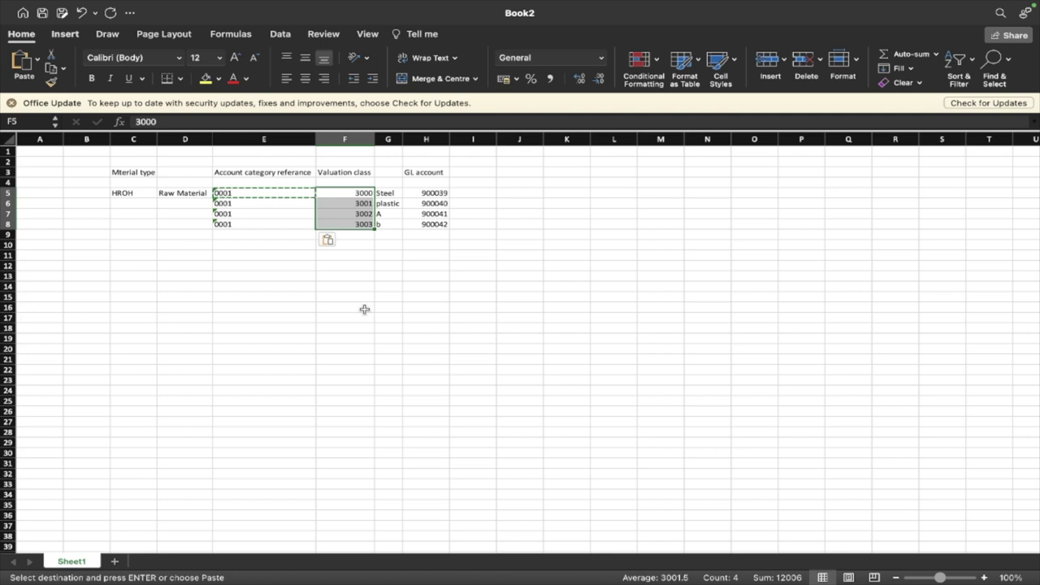
{"action": "left_click", "coordinate": [268, 247]}
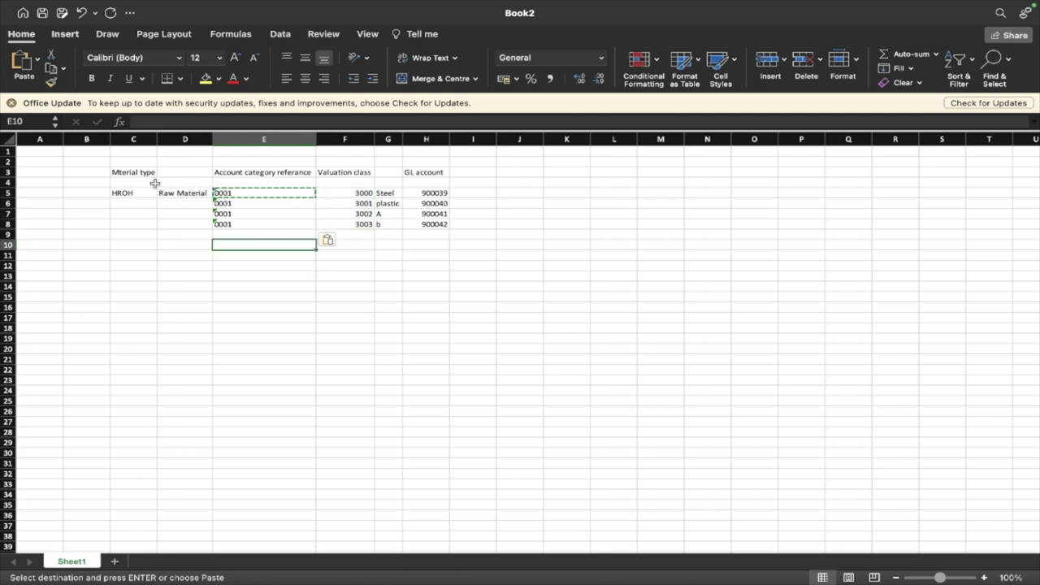
{"action": "left_click", "coordinate": [130, 193]}
{"action": "left_click_drag", "start_coordinate": [341, 193], "coordinate": [339, 224]}
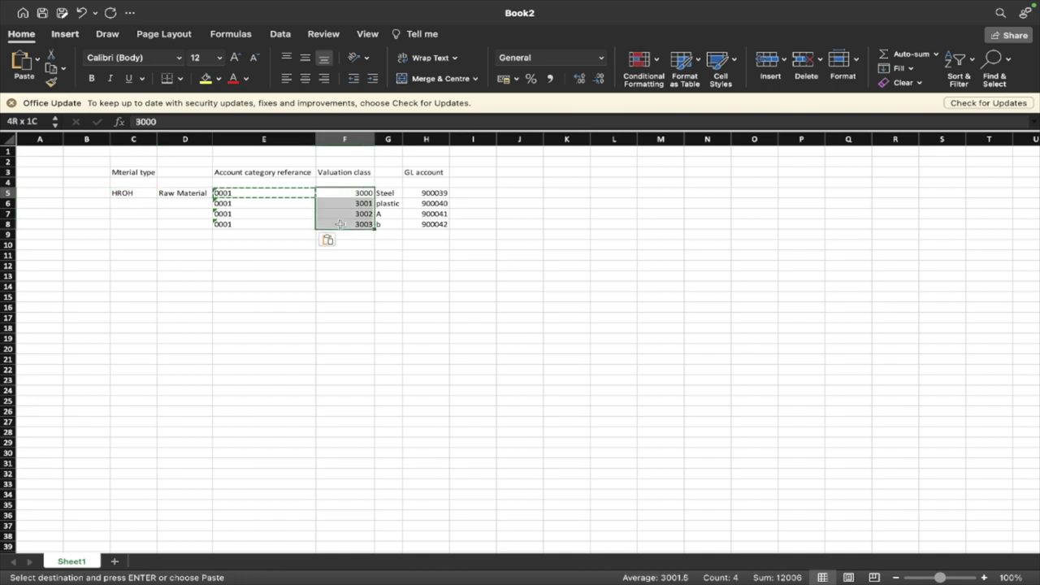
{"action": "left_click", "coordinate": [130, 193]}
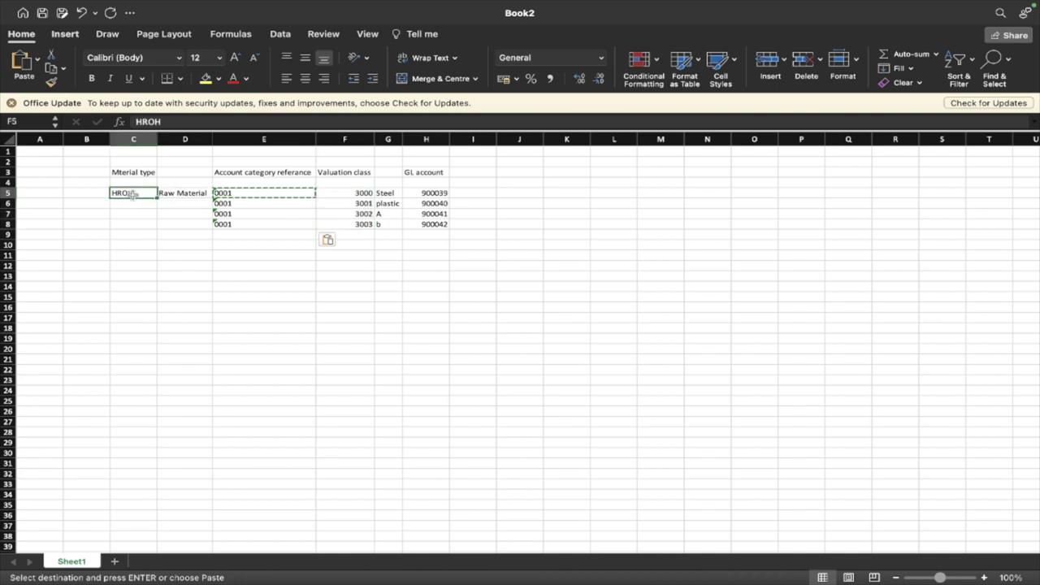
{"action": "left_click", "coordinate": [339, 190]}
{"action": "left_click_drag", "start_coordinate": [339, 189], "coordinate": [342, 219]}
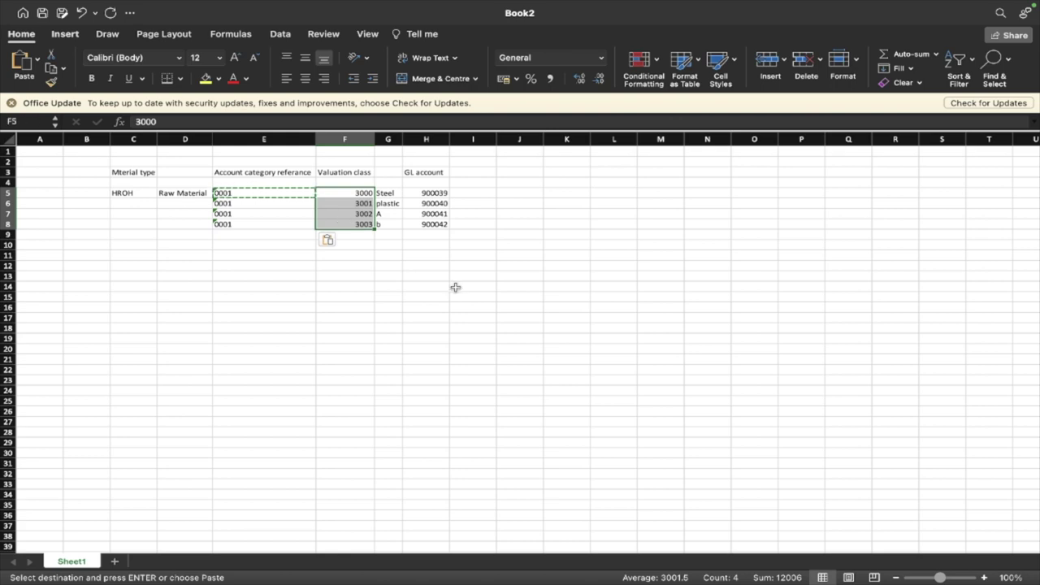
- Switch to SAP, open the Account category reference table and examine its entries, marking code 0010 and selecting the blank first row
{"action": "key", "text": "ctrl+Right"}
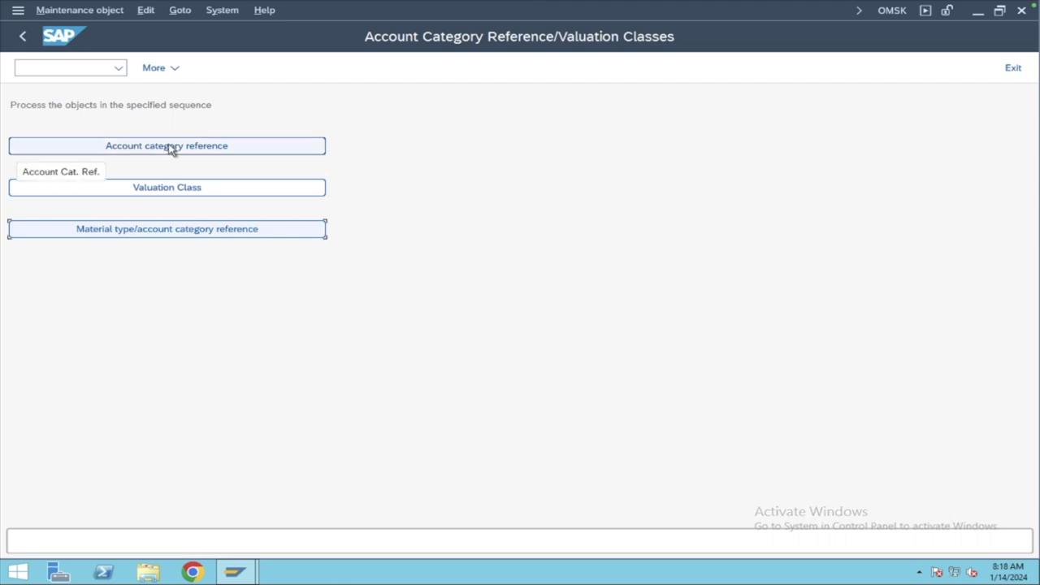
{"action": "left_click", "coordinate": [170, 149]}
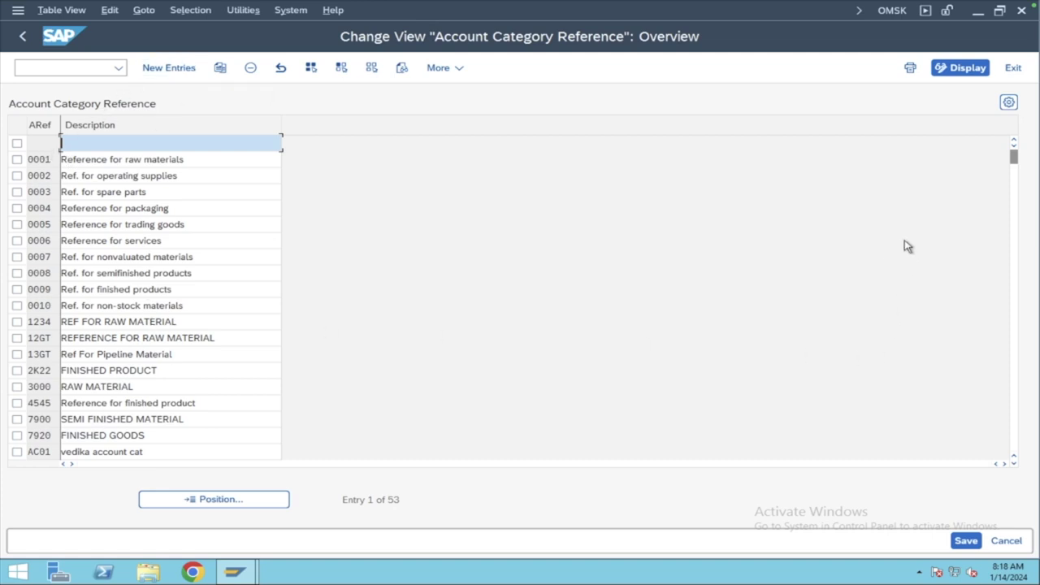
{"action": "left_click", "coordinate": [1014, 242]}
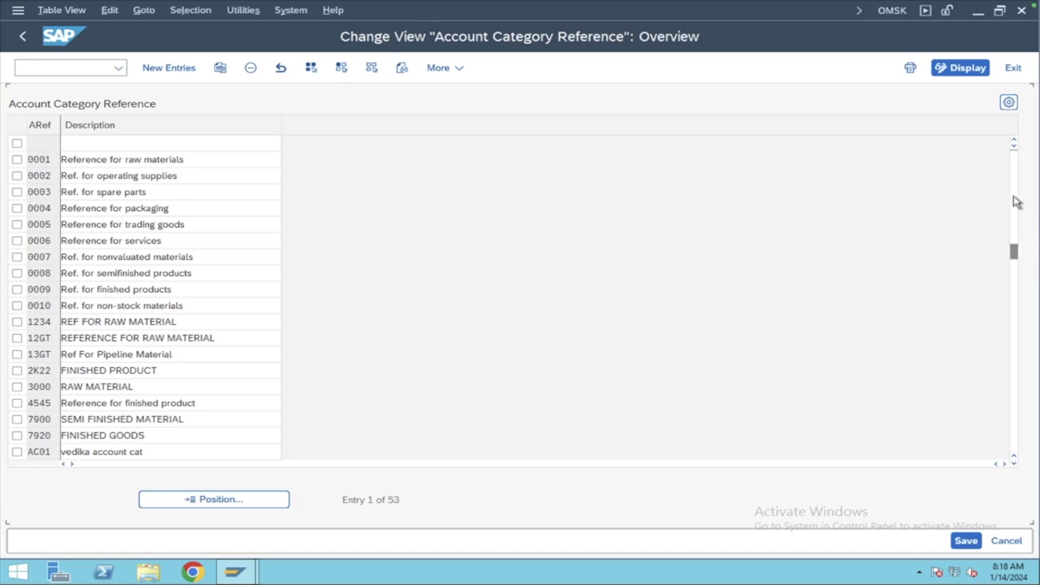
{"action": "left_click_drag", "start_coordinate": [1014, 250], "coordinate": [1018, 353]}
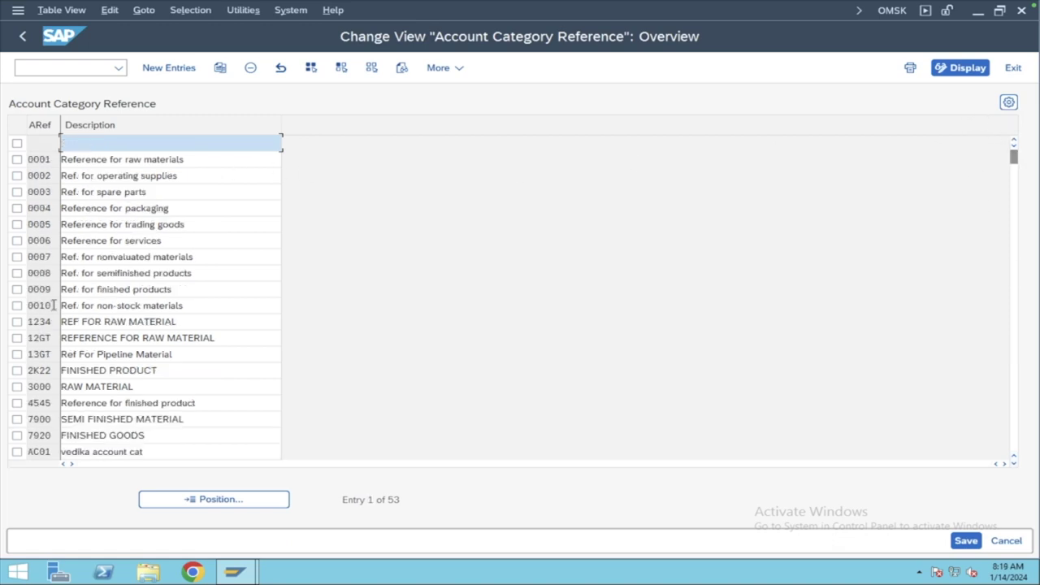
{"action": "left_click_drag", "start_coordinate": [52, 305], "coordinate": [3, 305]}
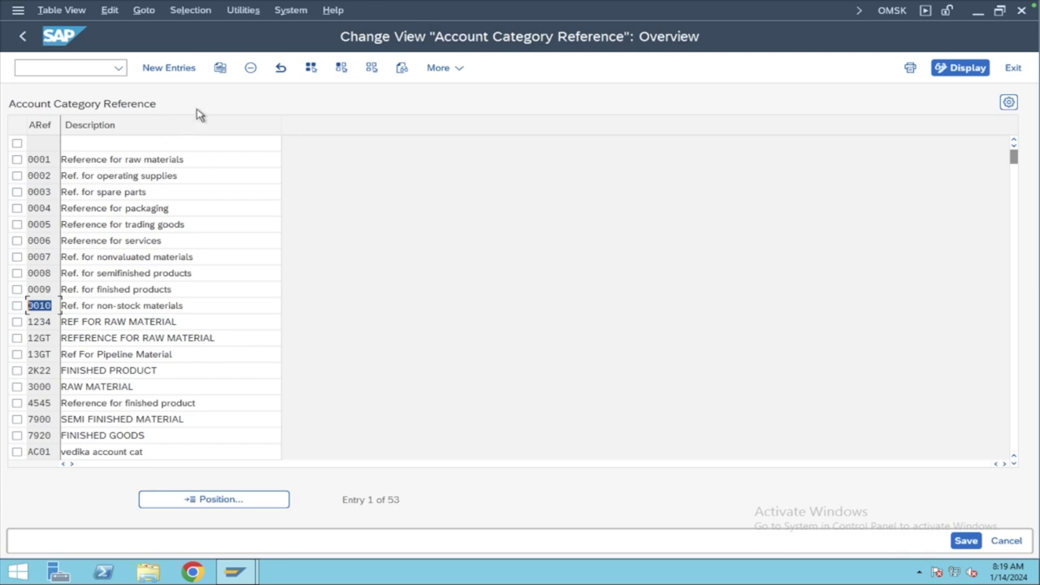
{"action": "left_click", "coordinate": [15, 144]}
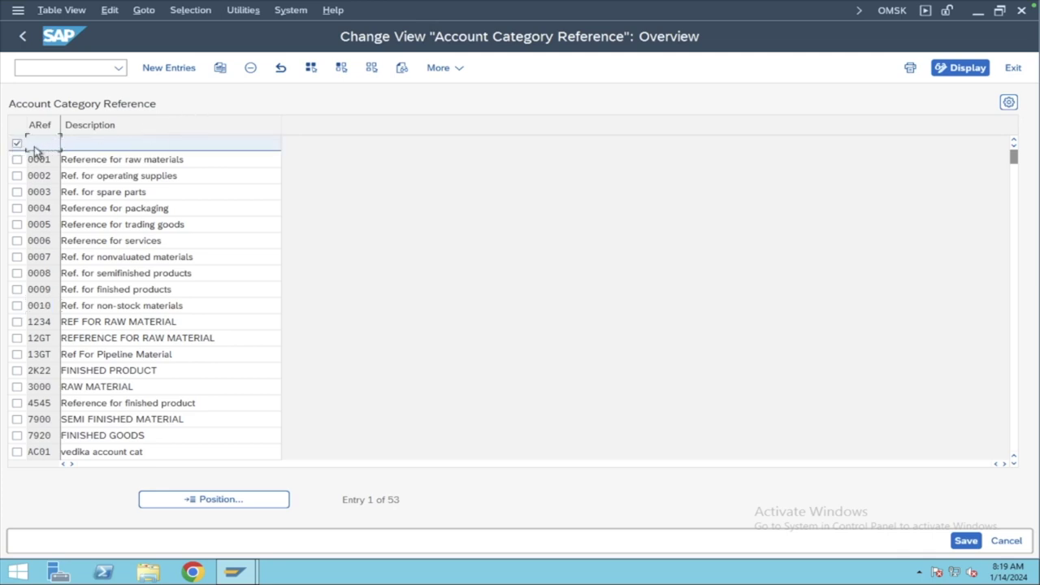
- Create account category reference H001 with the description Raw Material and save it to the proposed customizing request
{"action": "left_click", "coordinate": [250, 69]}
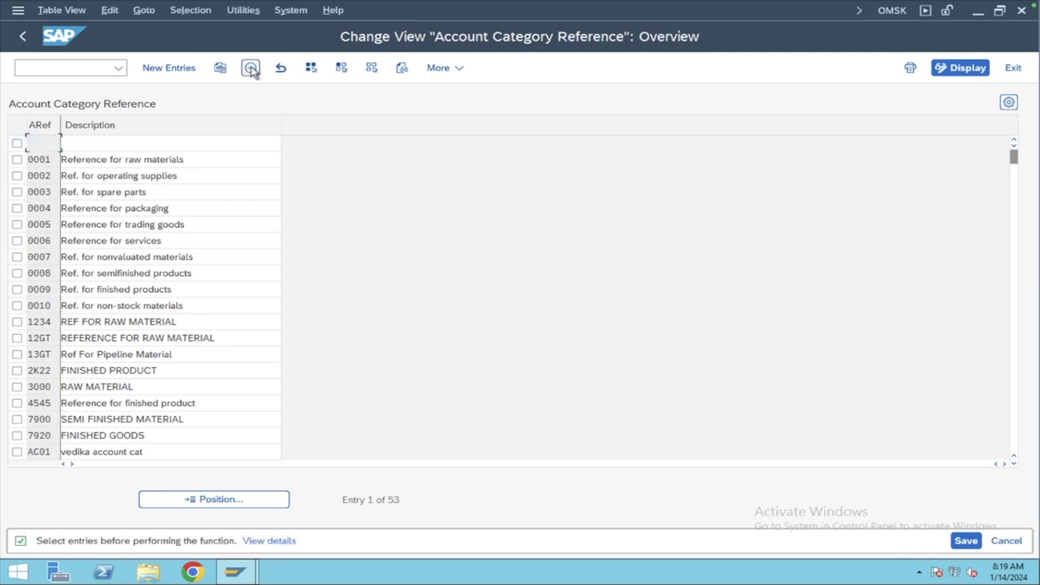
{"action": "left_click", "coordinate": [171, 69]}
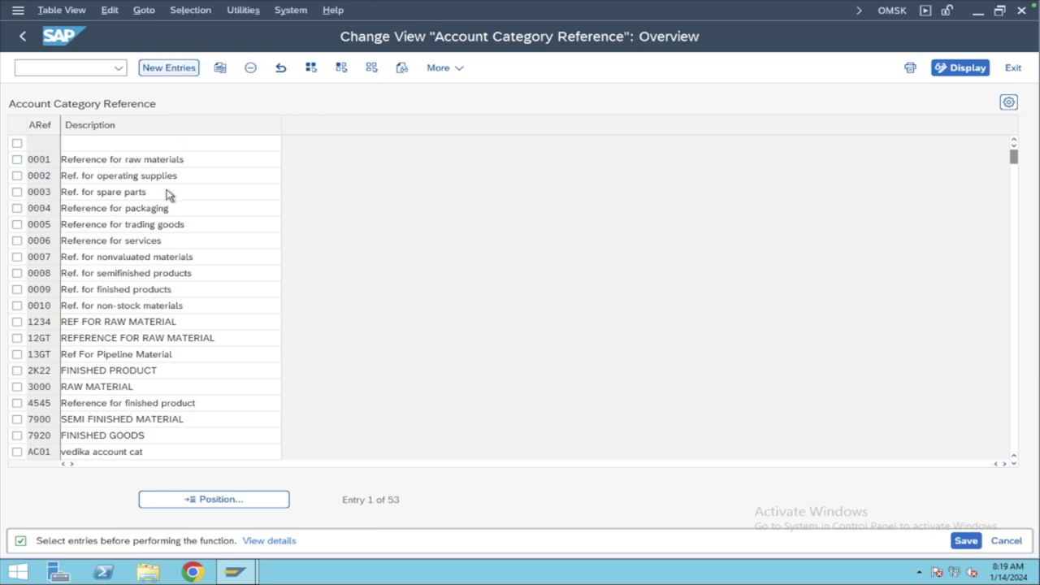
{"action": "type", "text": "H001"}
{"action": "key", "text": "Tab"}
{"action": "type", "text": "R"}
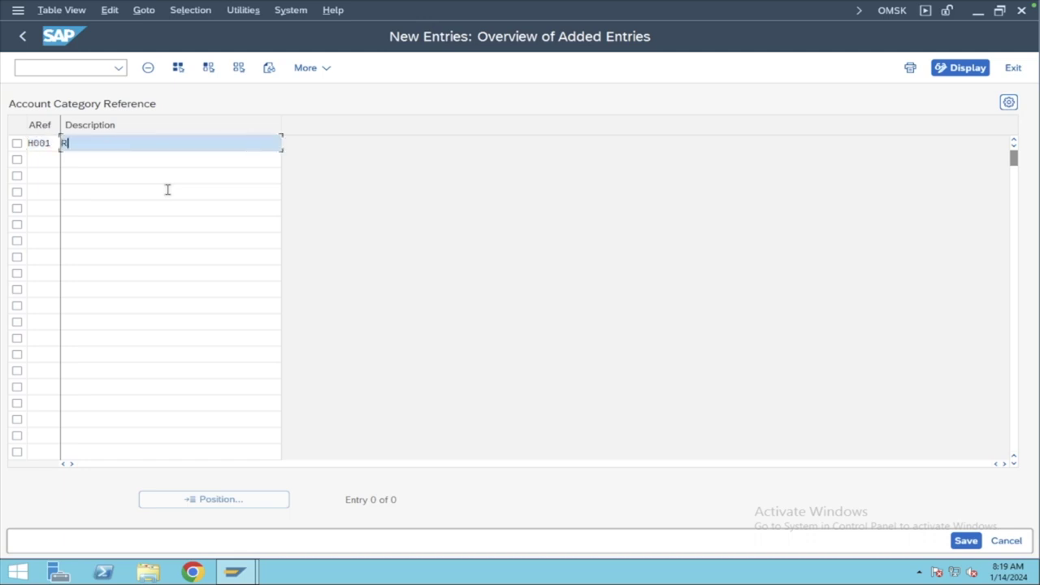
{"action": "type", "text": "aw Material"}
{"action": "left_click", "coordinate": [966, 541]}
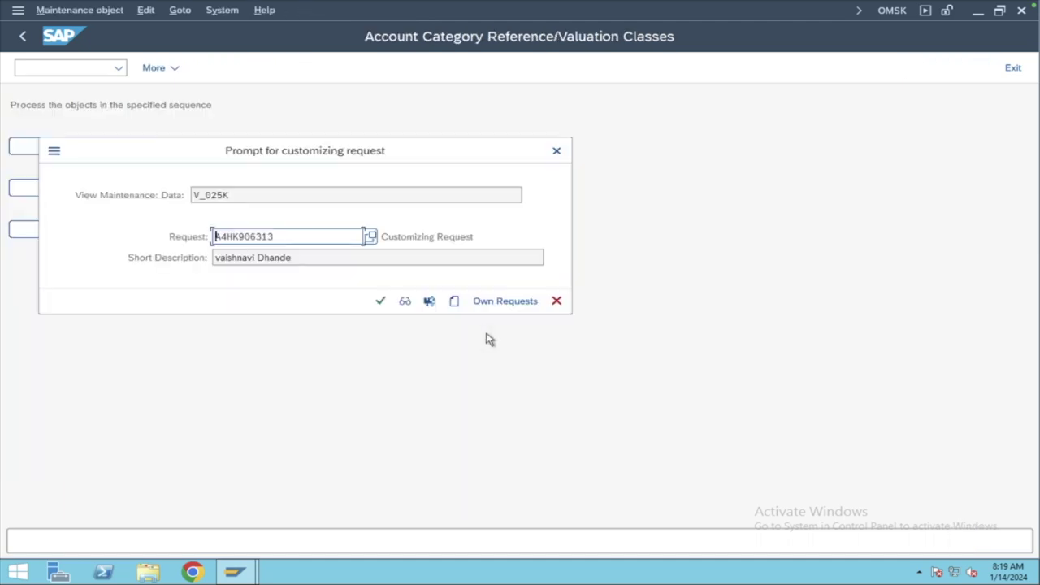
{"action": "left_click", "coordinate": [382, 301]}
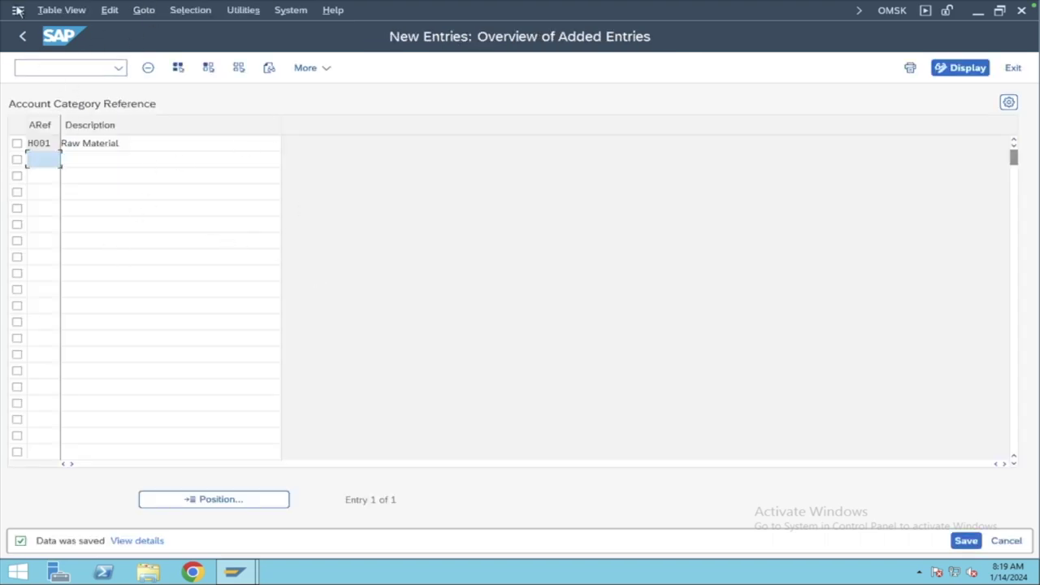
- Return to the account category reference overview and position the list at entry H001
{"action": "left_click", "coordinate": [24, 36]}
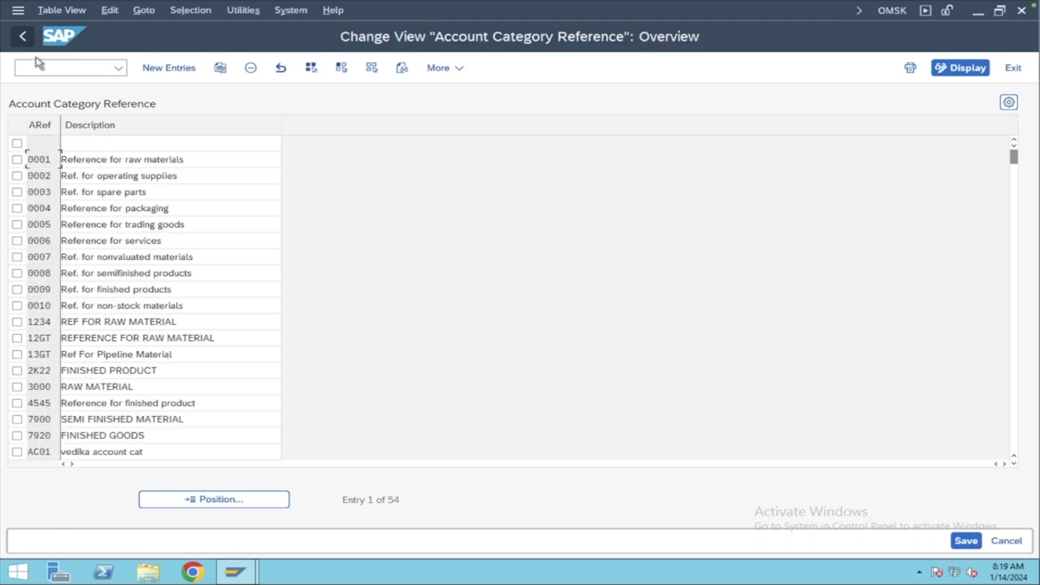
{"action": "left_click", "coordinate": [215, 502]}
{"action": "type", "text": "h00"}
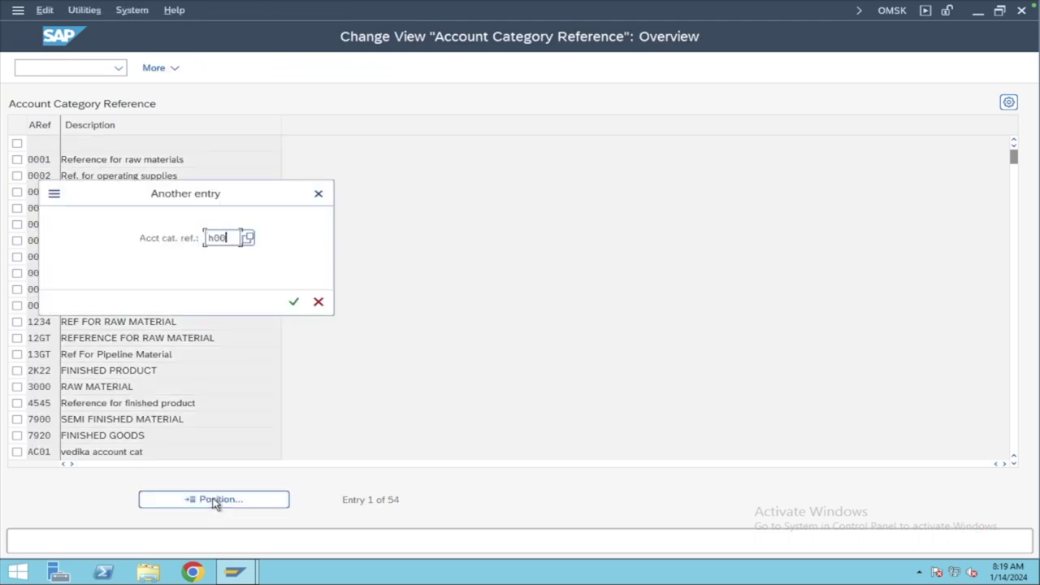
{"action": "type", "text": "1"}
{"action": "key", "text": "Return"}
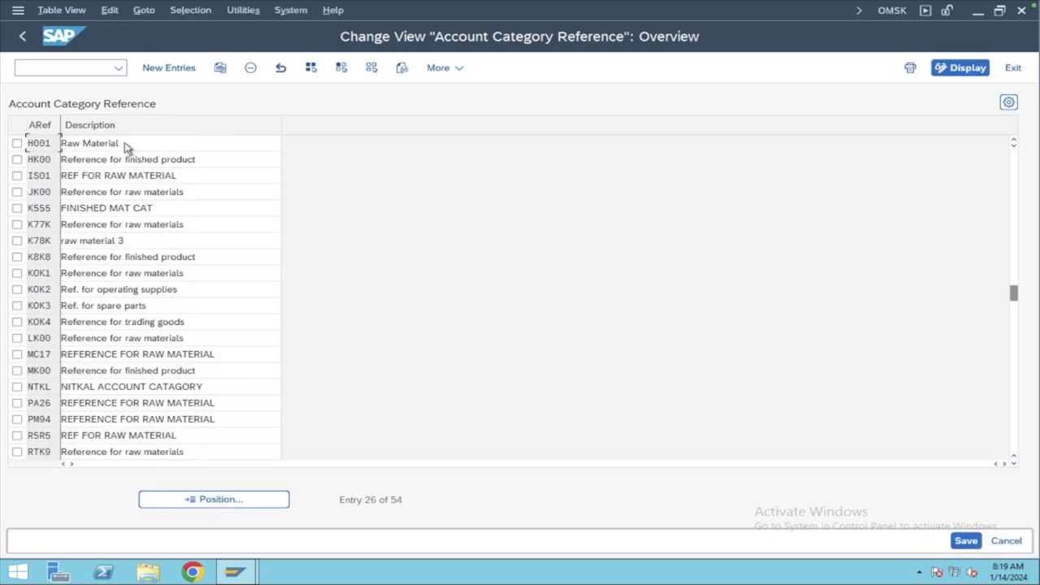
- Open the Valuation Classes table and examine its entries, focusing on raw material classes 3000 and 3001
{"action": "left_click", "coordinate": [23, 36]}
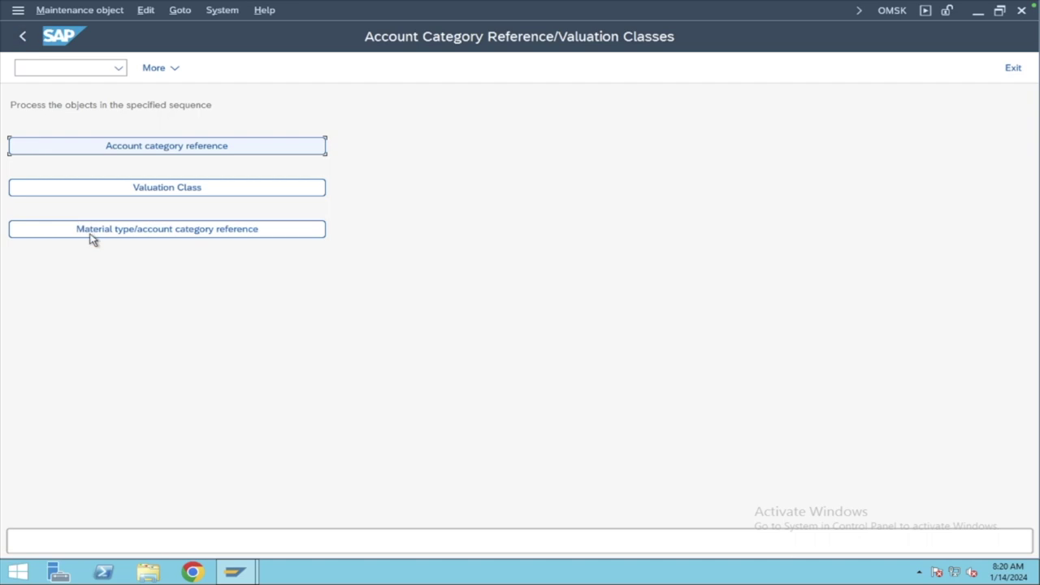
{"action": "left_click", "coordinate": [147, 190]}
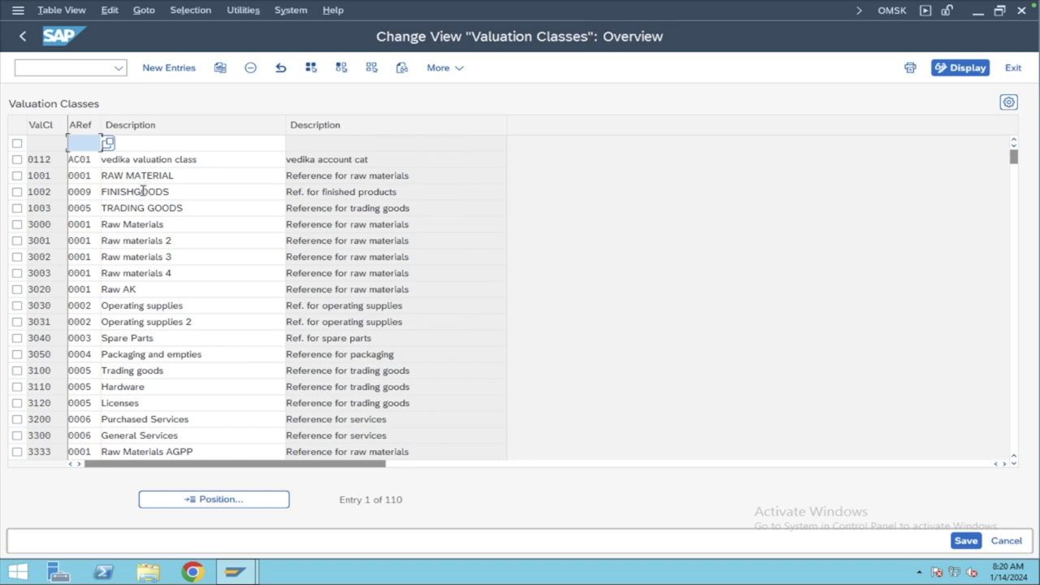
{"action": "left_click", "coordinate": [56, 226]}
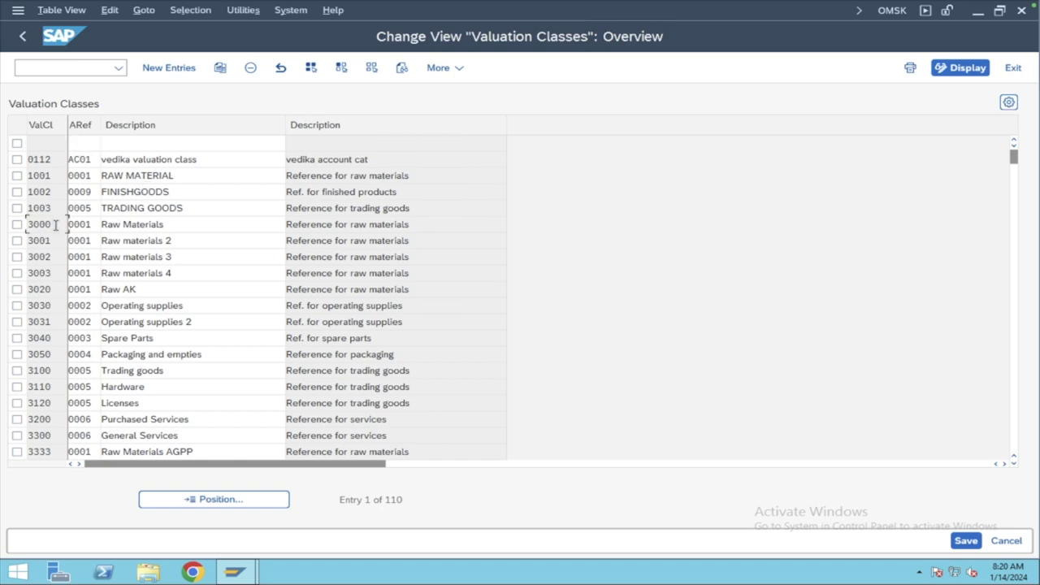
{"action": "scroll", "coordinate": [1018, 174], "scroll_direction": "down", "scroll_amount": 1}
{"action": "left_click", "coordinate": [1015, 225]}
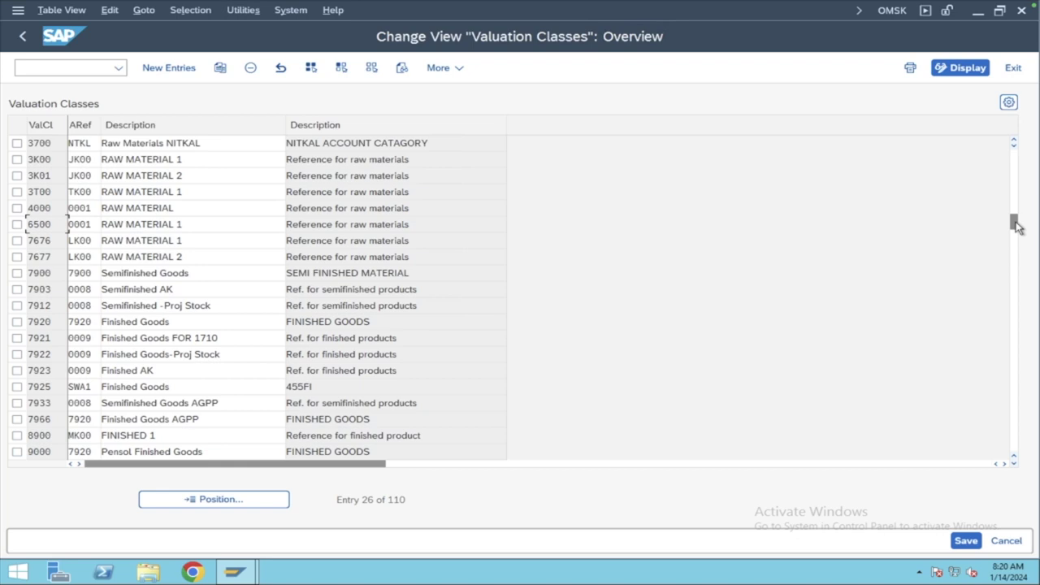
{"action": "left_click", "coordinate": [1016, 291]}
{"action": "left_click", "coordinate": [1016, 358]}
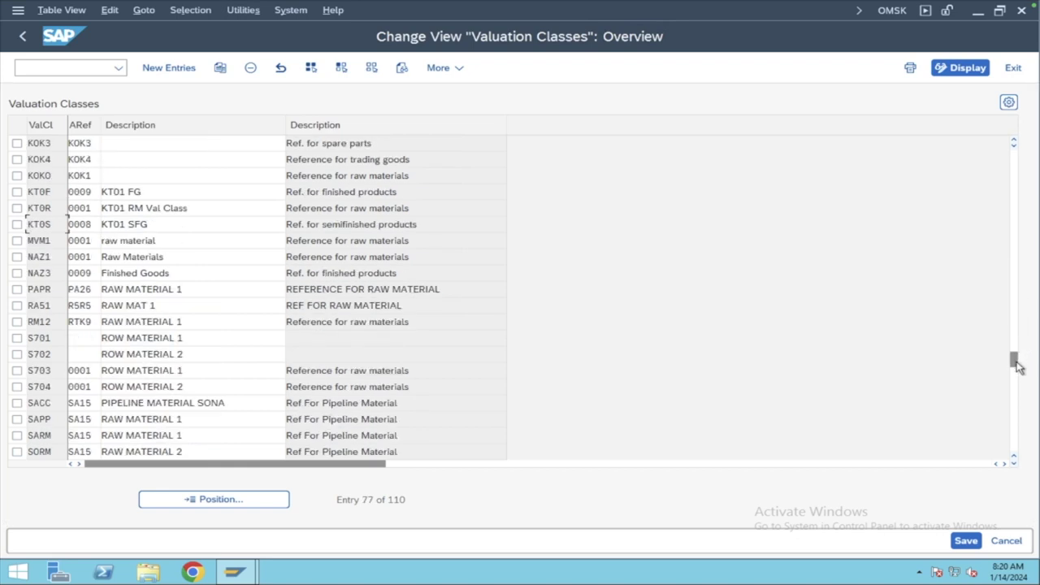
{"action": "left_click", "coordinate": [1017, 214]}
{"action": "left_click", "coordinate": [1016, 140]}
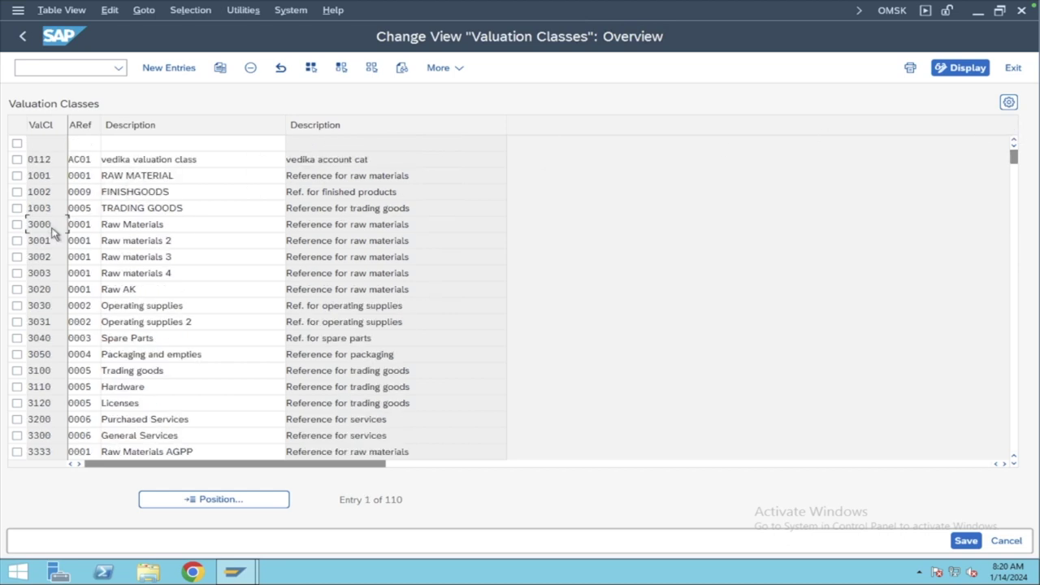
{"action": "left_click_drag", "start_coordinate": [53, 228], "coordinate": [3, 238]}
{"action": "left_click", "coordinate": [59, 240]}
{"action": "left_click", "coordinate": [55, 224]}
- Add a new valuation class H300 and assign it account category reference H001 using the value search
{"action": "left_click", "coordinate": [166, 69]}
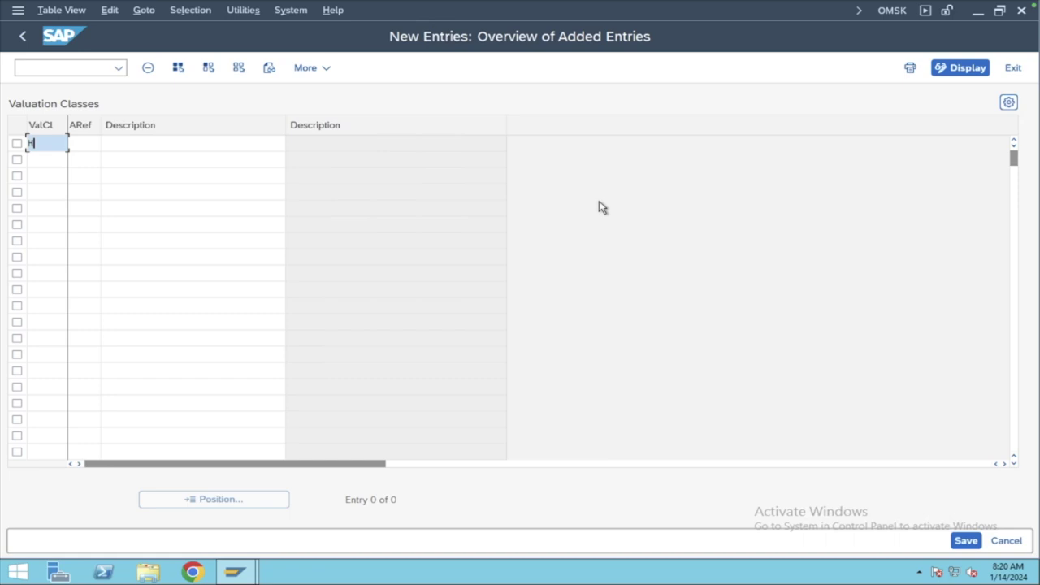
{"action": "type", "text": "300"}
{"action": "key", "text": "Tab"}
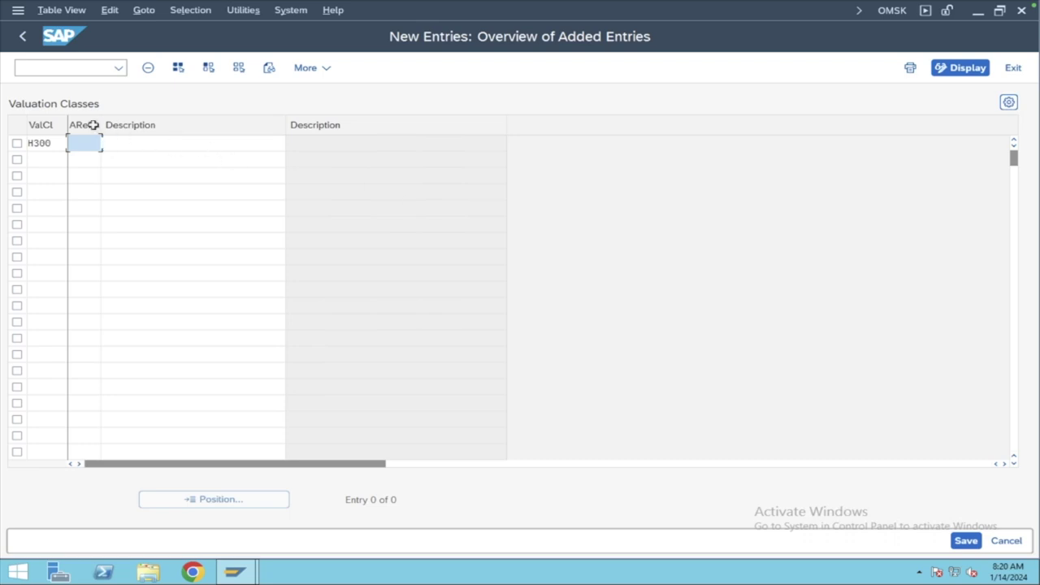
{"action": "left_click", "coordinate": [108, 143]}
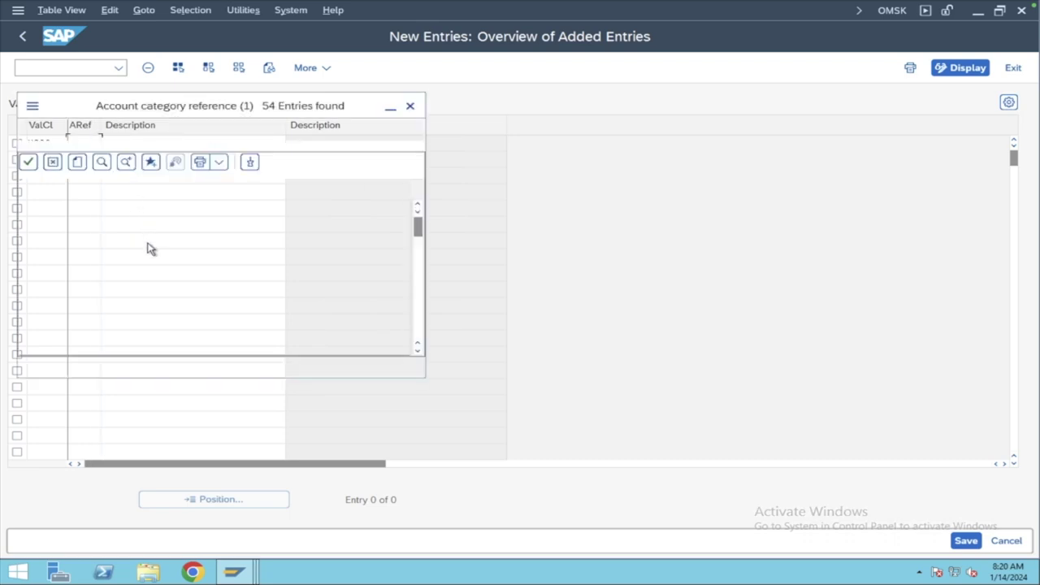
{"action": "left_click", "coordinate": [221, 147]}
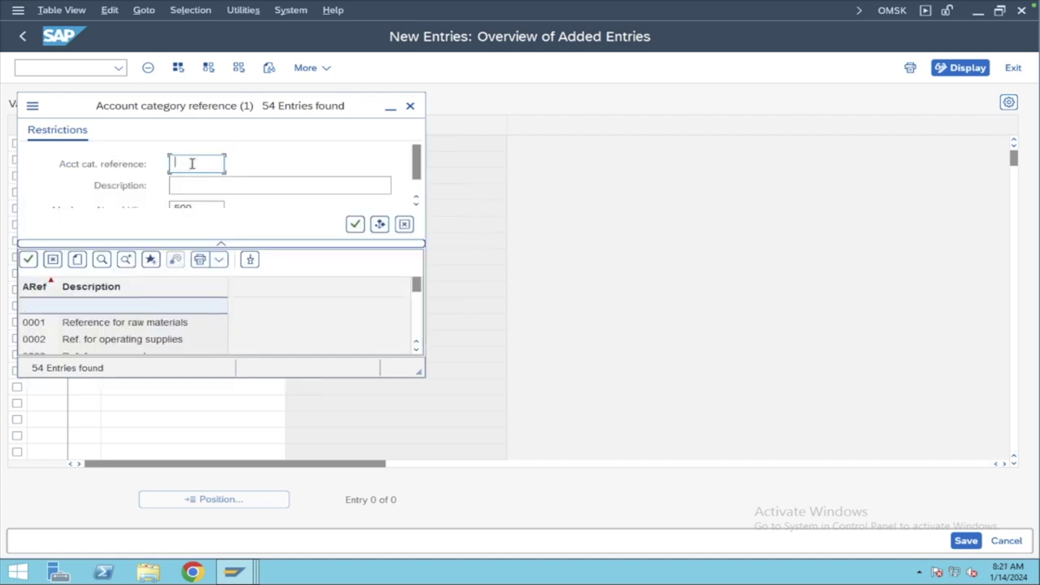
{"action": "type", "text": "H001"}
{"action": "key", "text": "Return"}
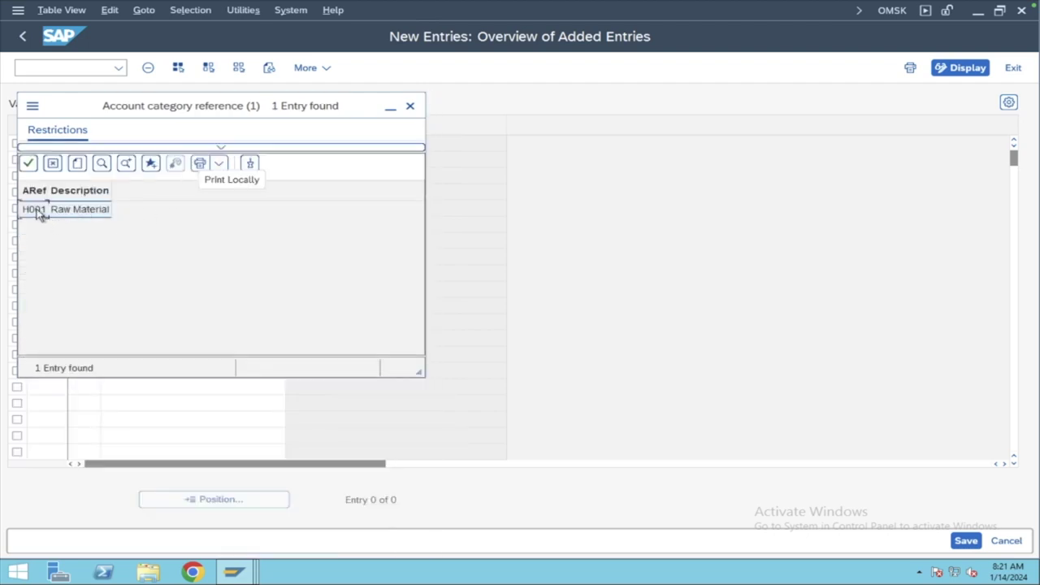
{"action": "double_click", "coordinate": [37, 210]}
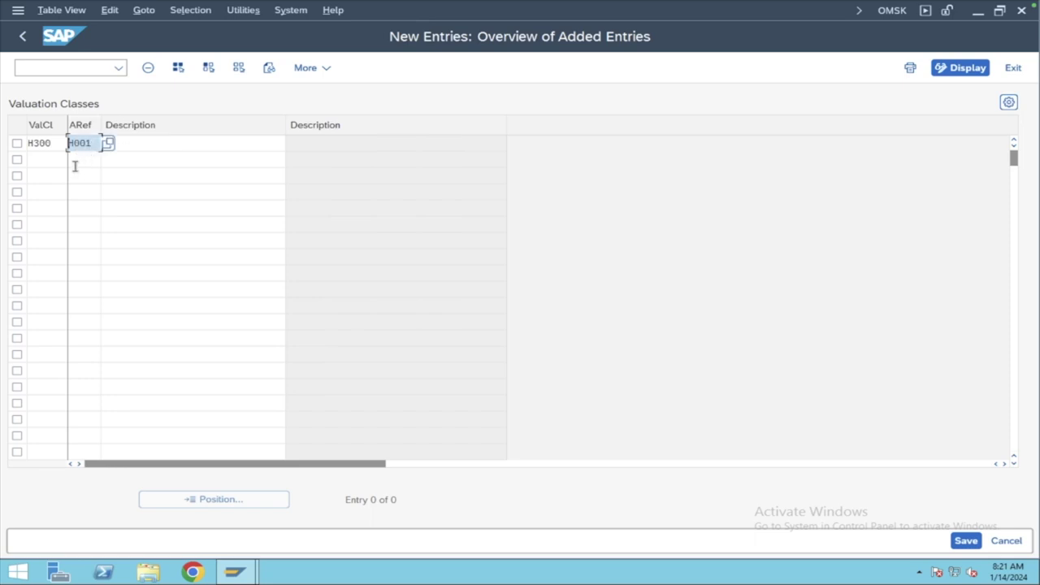
{"action": "key", "text": "Return"}
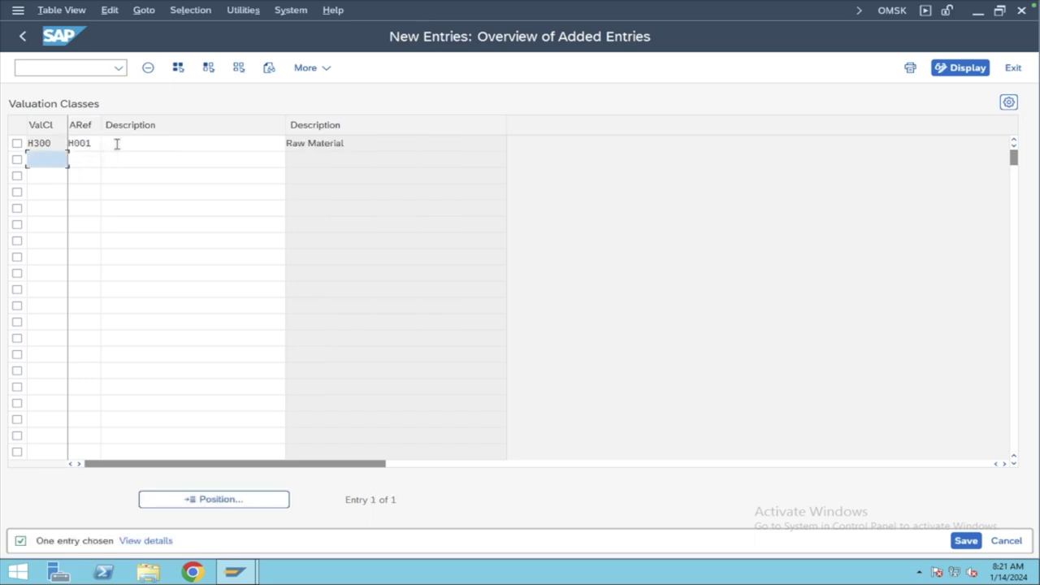
- Set the description of valuation class H300 to Steel
{"action": "left_click", "coordinate": [109, 143]}
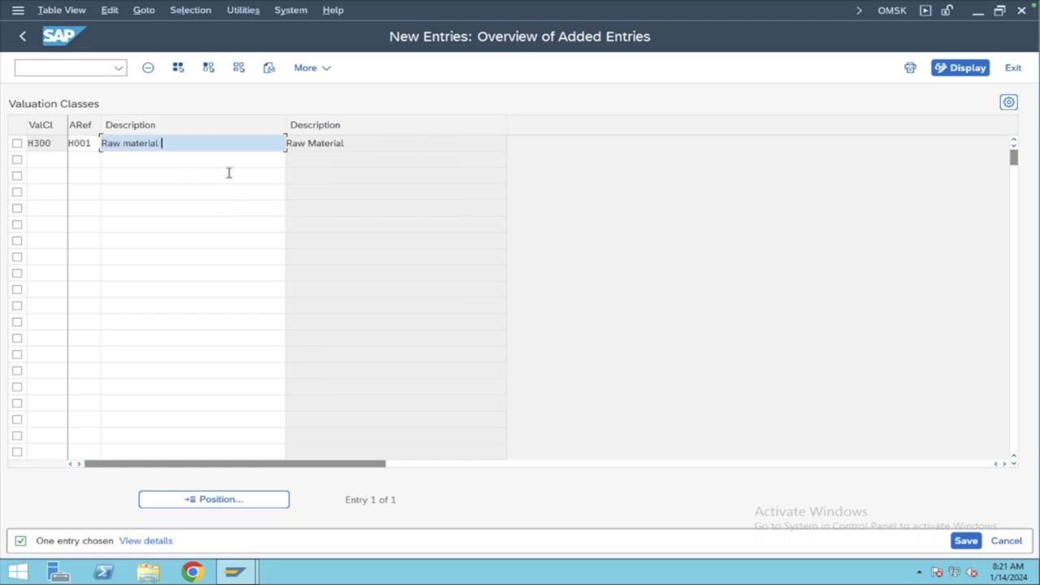
{"action": "key", "text": "BackSpace"}
{"action": "key", "text": "BackSpace"}
{"action": "key", "text": "BackSpace"}
{"action": "key", "text": "BackSpace"}
{"action": "key", "text": "BackSpace"}
{"action": "key", "text": "BackSpace"}
{"action": "key", "text": "BackSpace"}
{"action": "key", "text": "BackSpace"}
{"action": "key", "text": "BackSpace"}
{"action": "left_click", "coordinate": [188, 148]}
- Add valuation class H301 in the second row with account category reference H001
{"action": "left_click", "coordinate": [44, 161]}
{"action": "type", "text": "H300"}
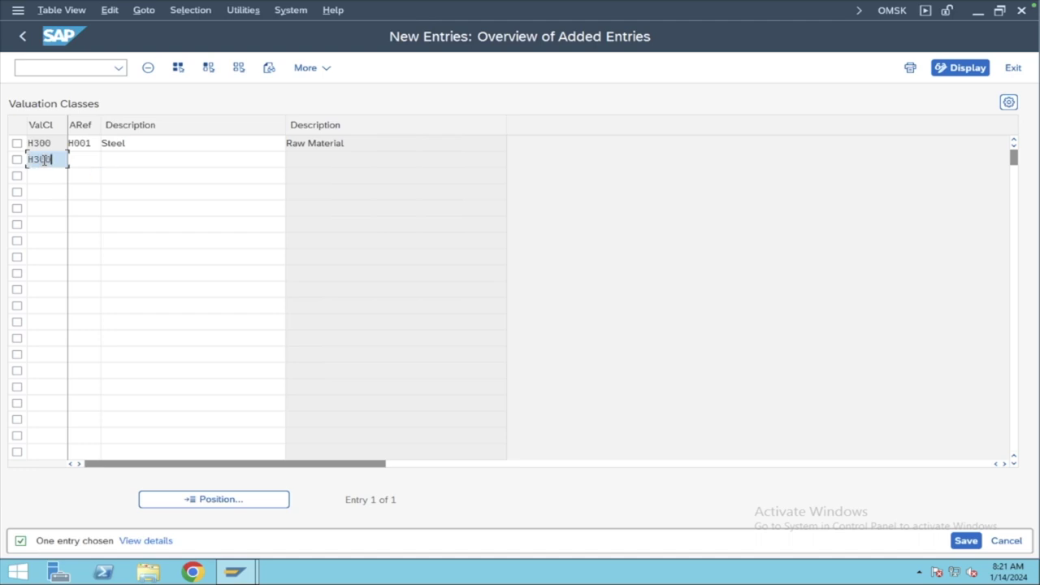
{"action": "key", "text": "BackSpace"}
{"action": "type", "text": "1"}
{"action": "key", "text": "Tab"}
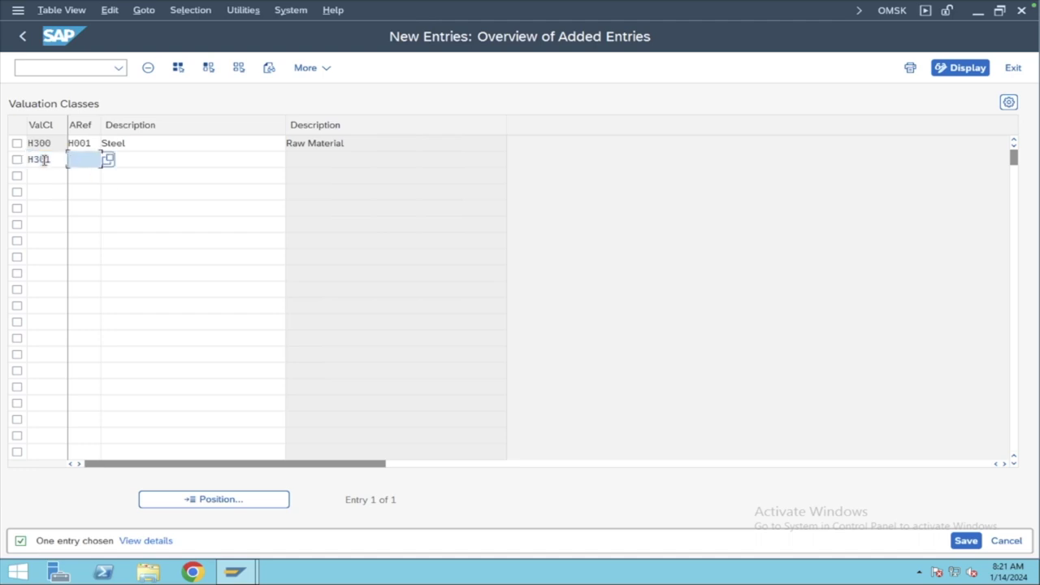
{"action": "type", "text": "H001"}
{"action": "key", "text": "Tab"}
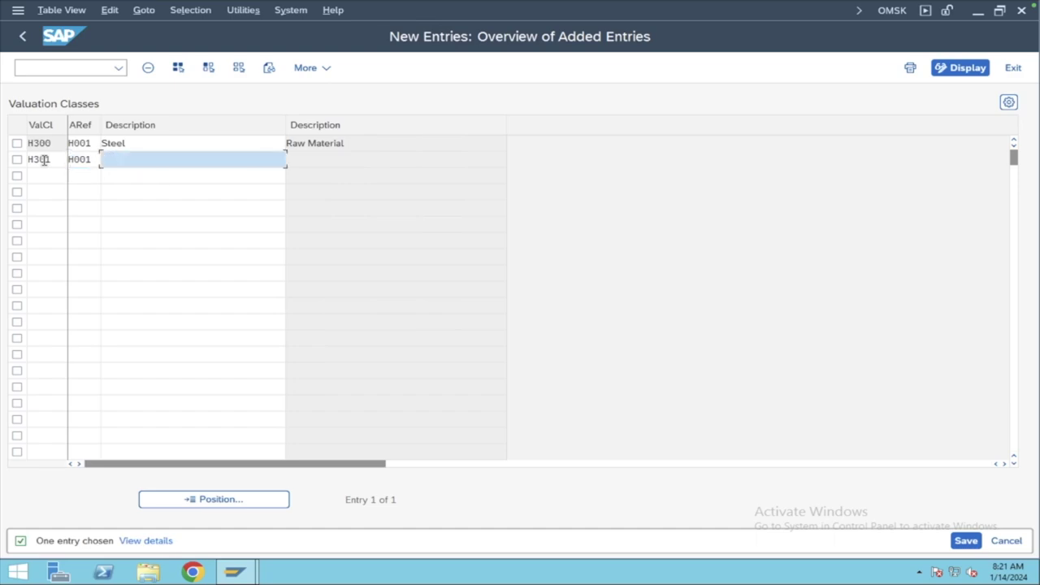
- Switch to the Excel workbook and compare material type HROH with the valuation classes in F5:F8
{"action": "key", "text": "ctrl+Left"}
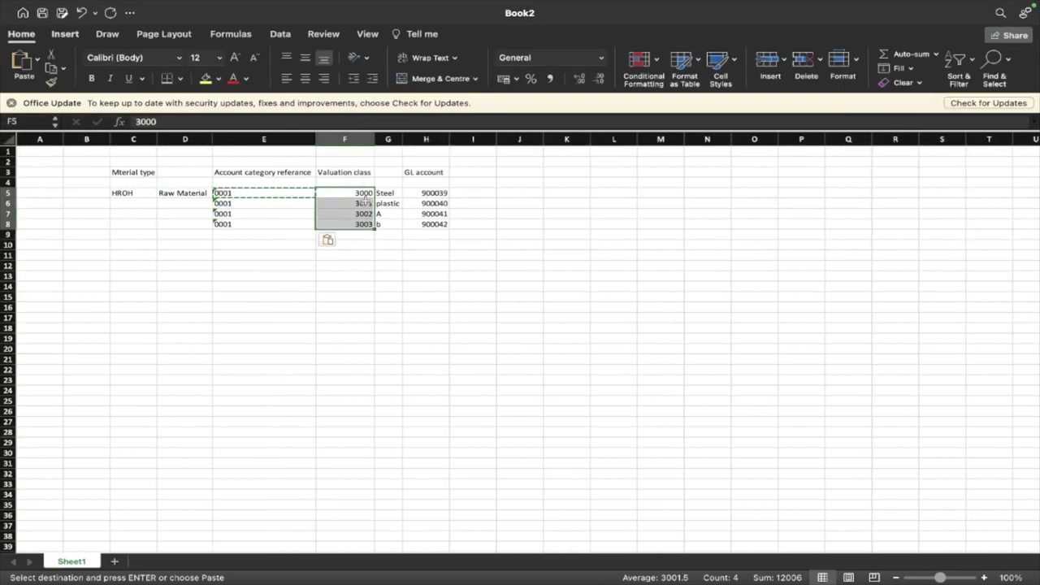
{"action": "left_click", "coordinate": [124, 193]}
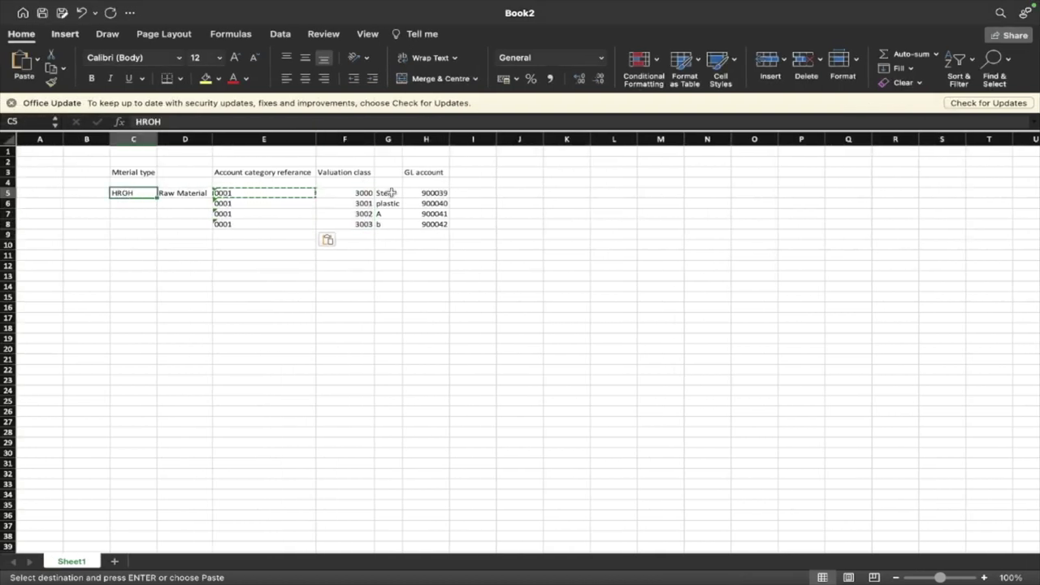
{"action": "left_click_drag", "start_coordinate": [357, 194], "coordinate": [327, 224]}
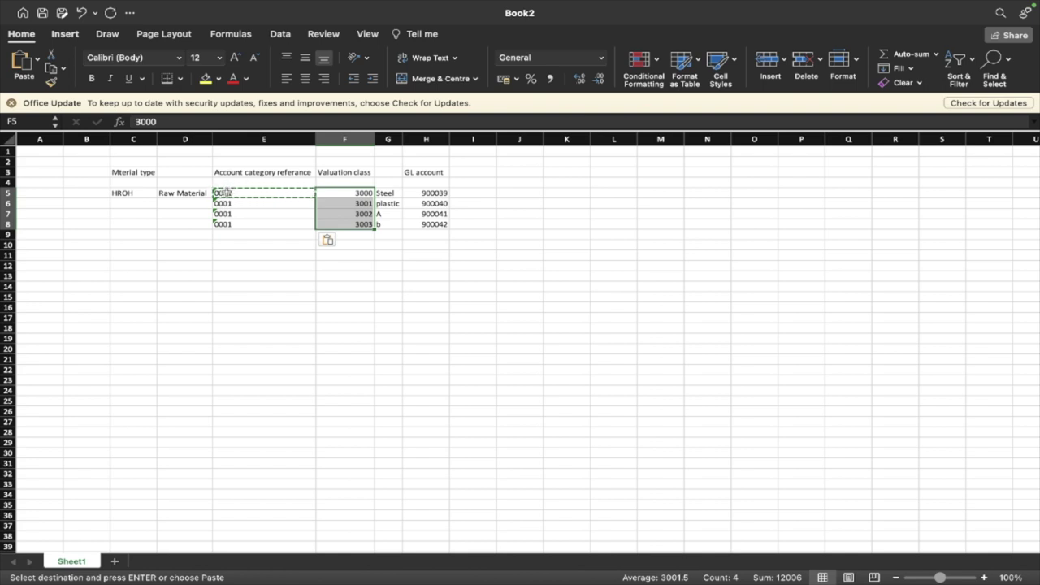
{"action": "type", "text": "H001"}
{"action": "key", "text": "Return"}
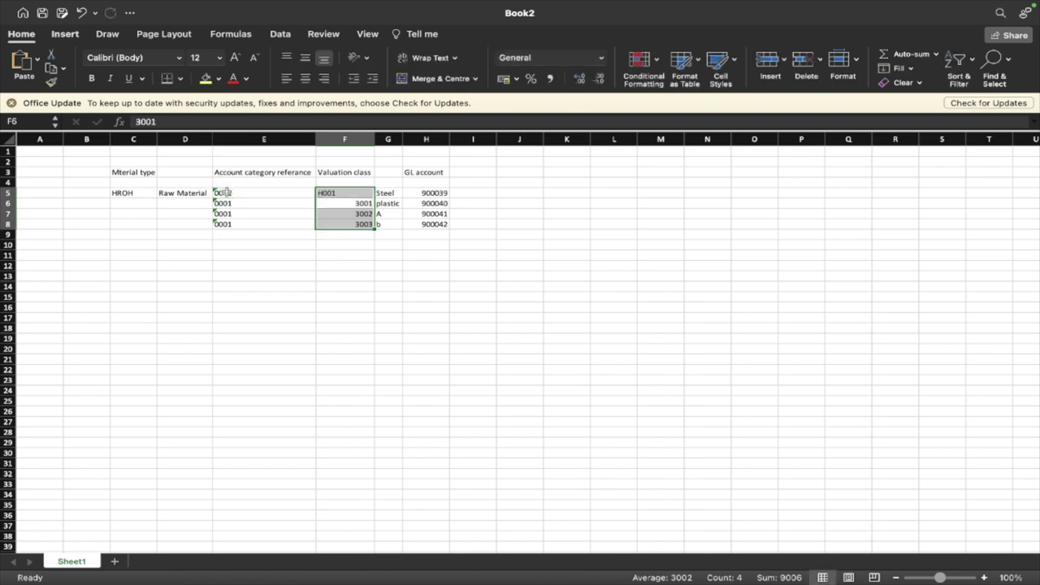
{"action": "left_click", "coordinate": [254, 265]}
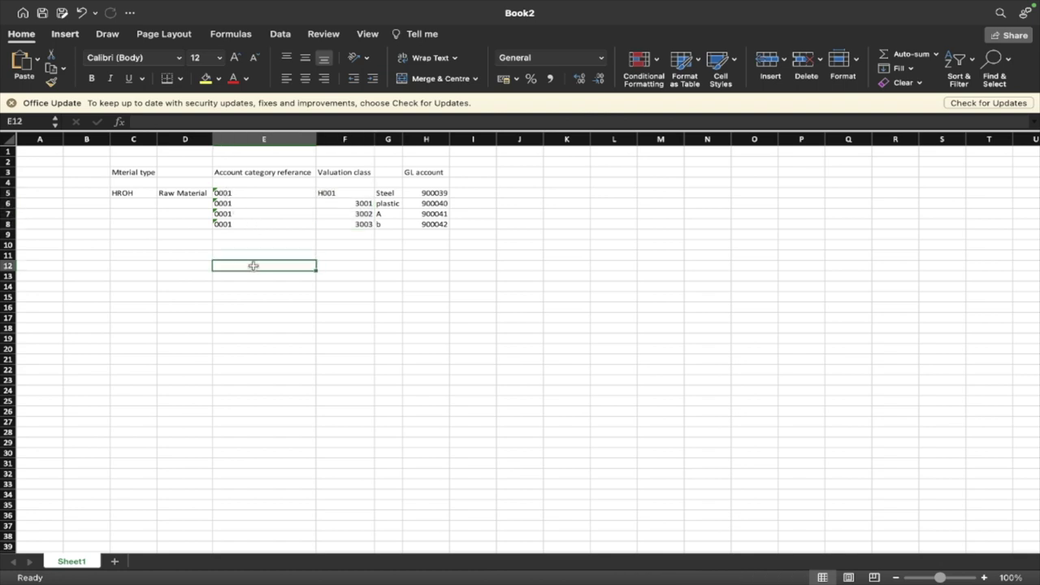
{"action": "key", "text": "super+z"}
- Enter H001 as text for the account category reference in E5 and copy it to E6, E7 and E8
{"action": "left_click", "coordinate": [266, 194]}
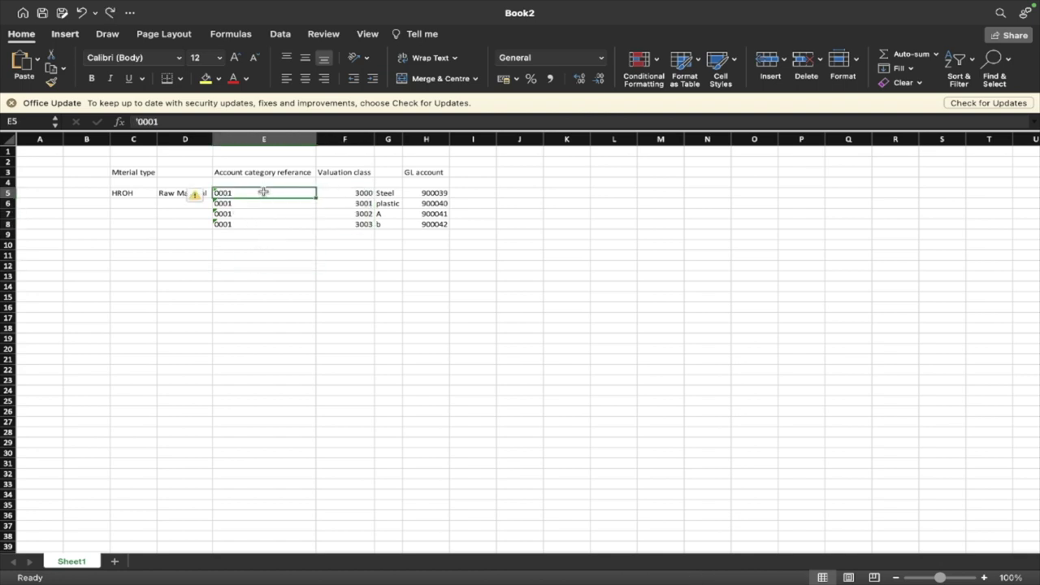
{"action": "type", "text": "'H001"}
{"action": "key", "text": "Return"}
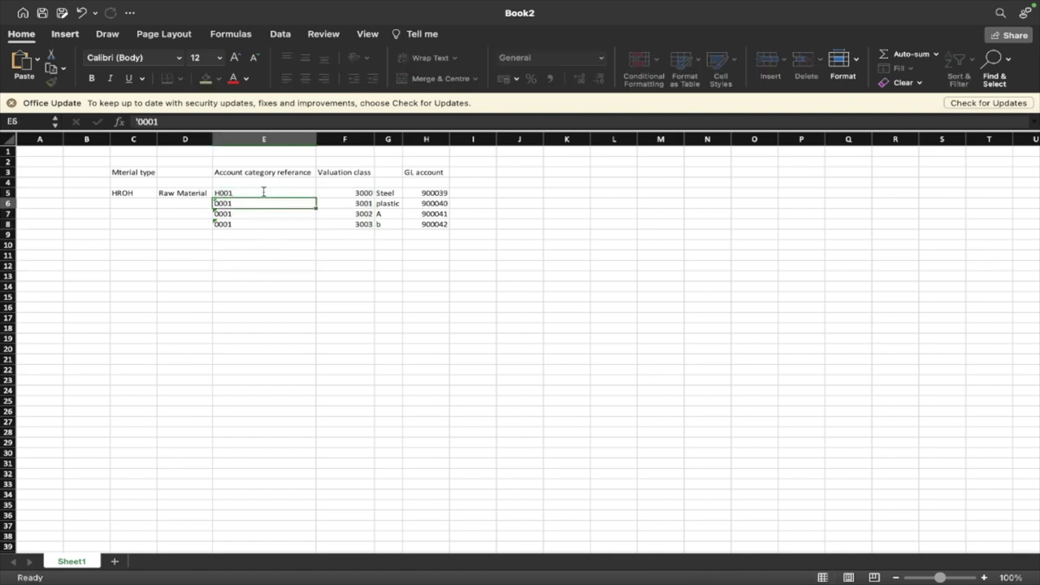
{"action": "left_click", "coordinate": [263, 193]}
{"action": "key", "text": "super+c"}
{"action": "key", "text": "Down"}
{"action": "key", "text": "super+v"}
{"action": "key", "text": "Down"}
{"action": "key", "text": "super+v"}
{"action": "key", "text": "Down"}
{"action": "key", "text": "super+v"}
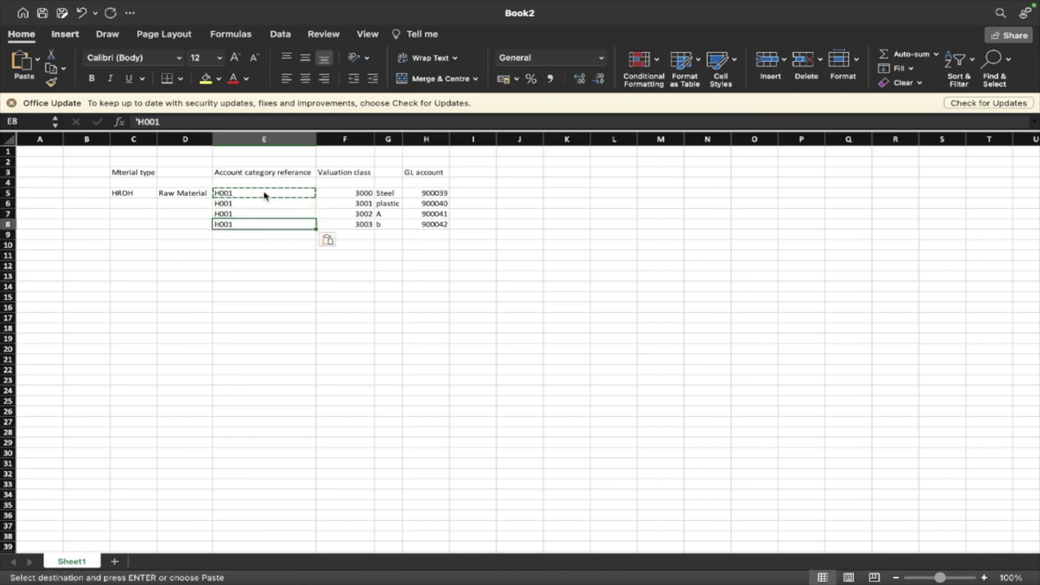
{"action": "left_click", "coordinate": [259, 255]}
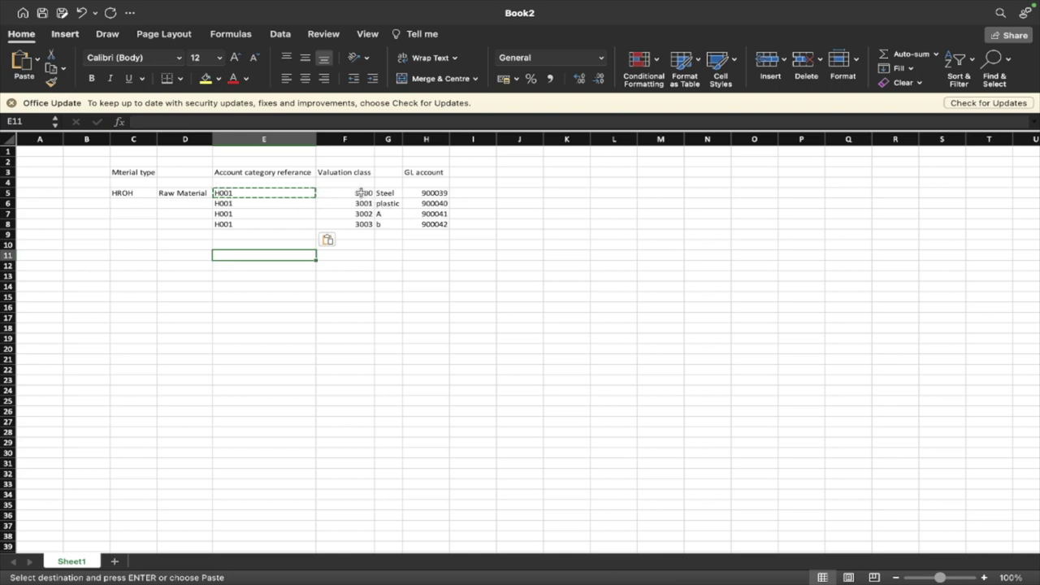
- Switch to SAP, describe valuation class H301 as Plastic, and add H302 with account category reference H001 and description Fabric
{"action": "key", "text": "ctrl+Right"}
{"action": "left_click", "coordinate": [217, 157]}
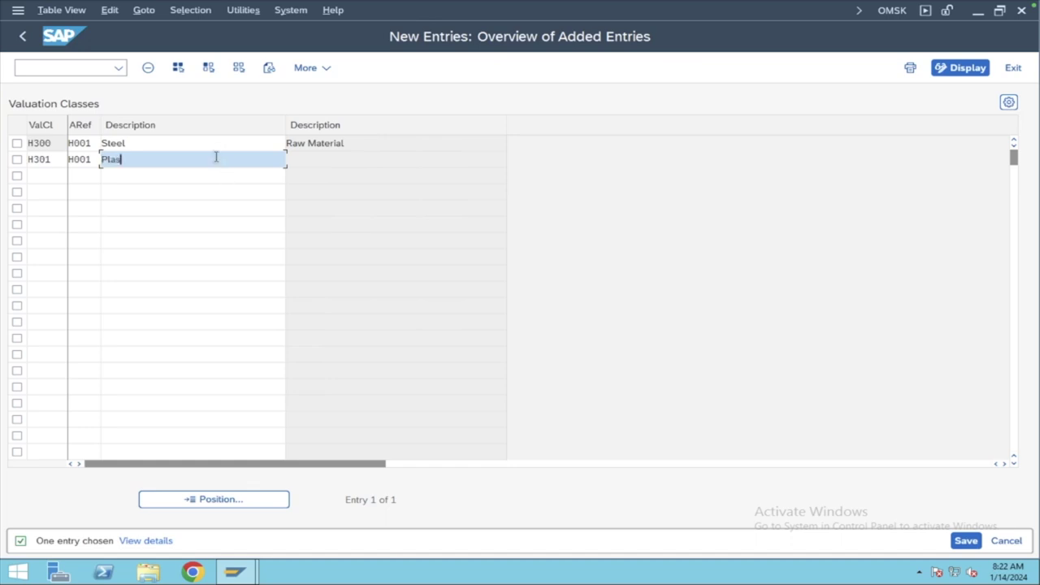
{"action": "left_click", "coordinate": [43, 174]}
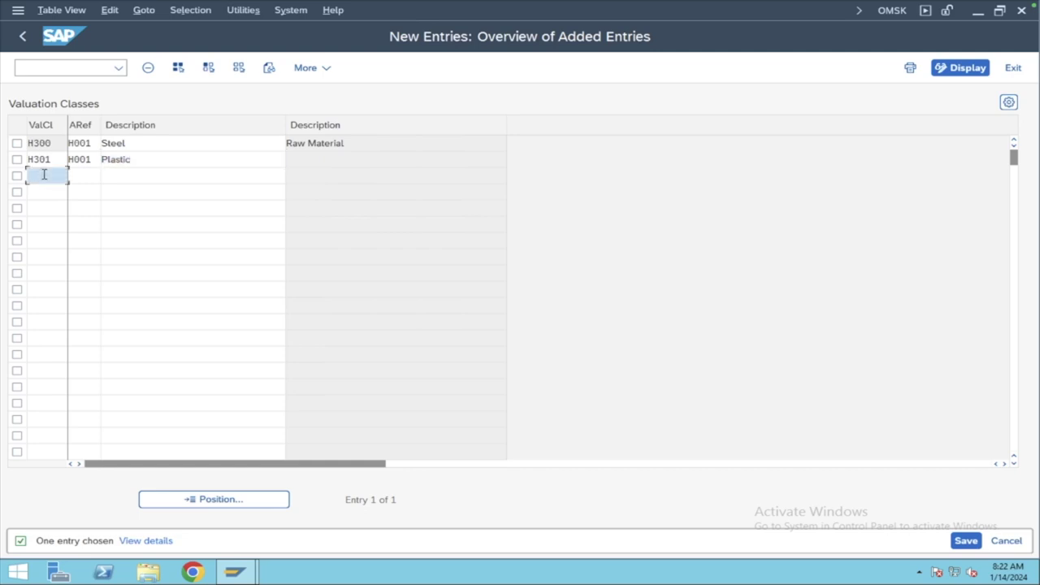
{"action": "type", "text": "H302"}
{"action": "key", "text": "Tab"}
{"action": "type", "text": "H001"}
{"action": "key", "text": "Tab"}
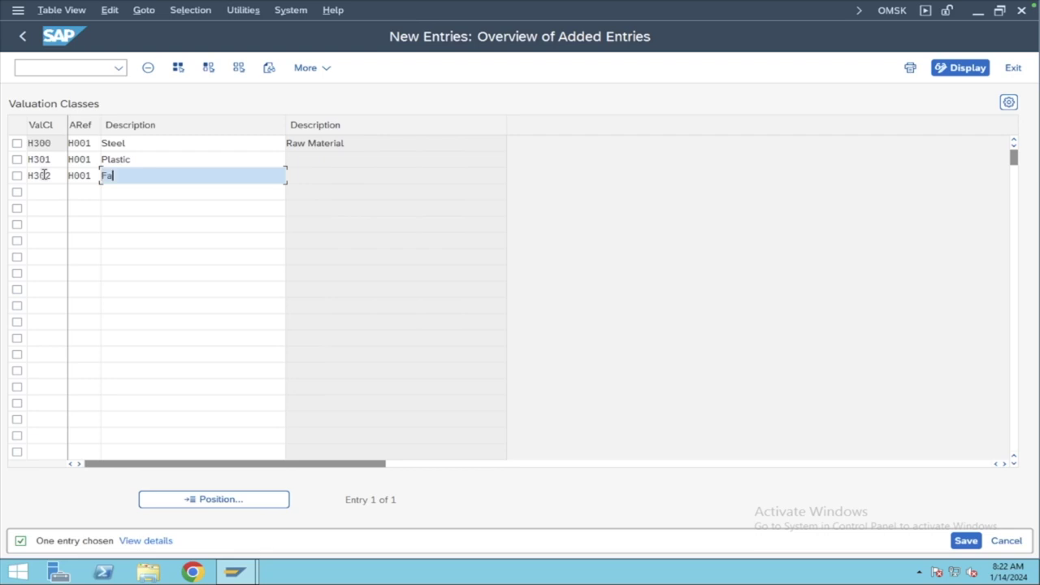
{"action": "type", "text": "Fabric"}
{"action": "key", "text": "Return"}
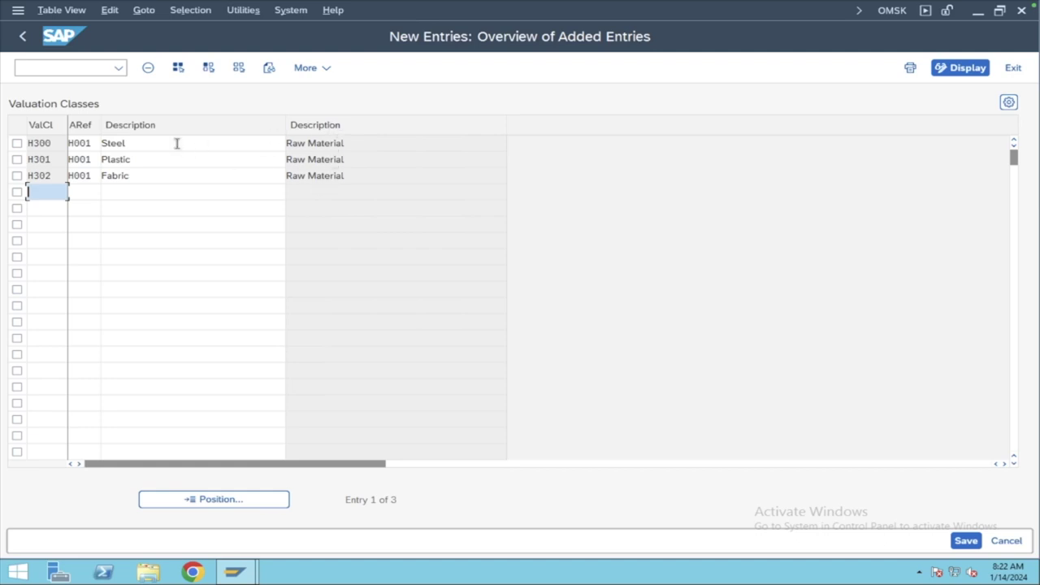
- Save the new valuation classes and accept the proposed customizing request
{"action": "left_click", "coordinate": [333, 151]}
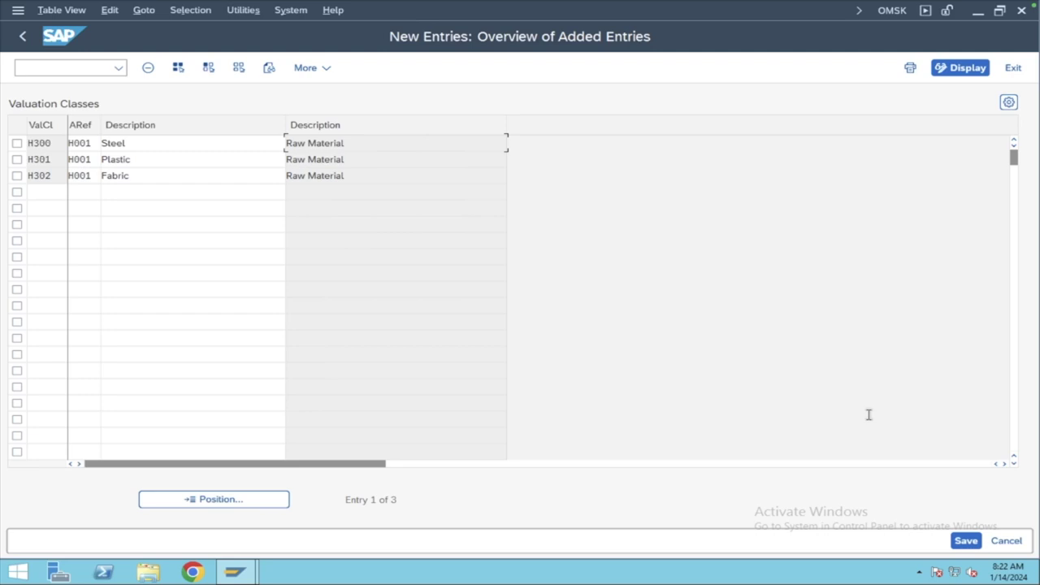
{"action": "left_click", "coordinate": [967, 542]}
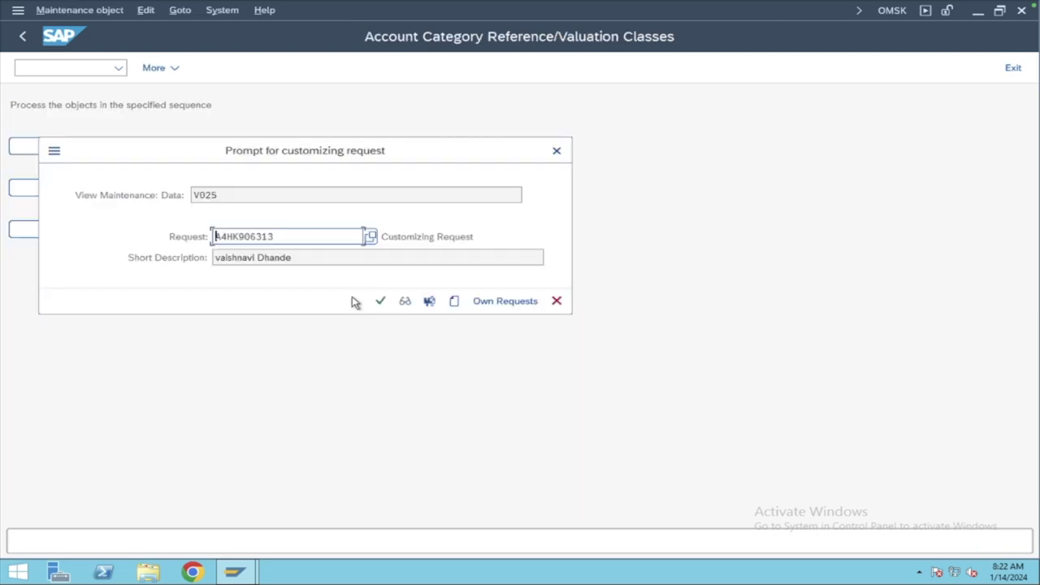
{"action": "left_click", "coordinate": [382, 301]}
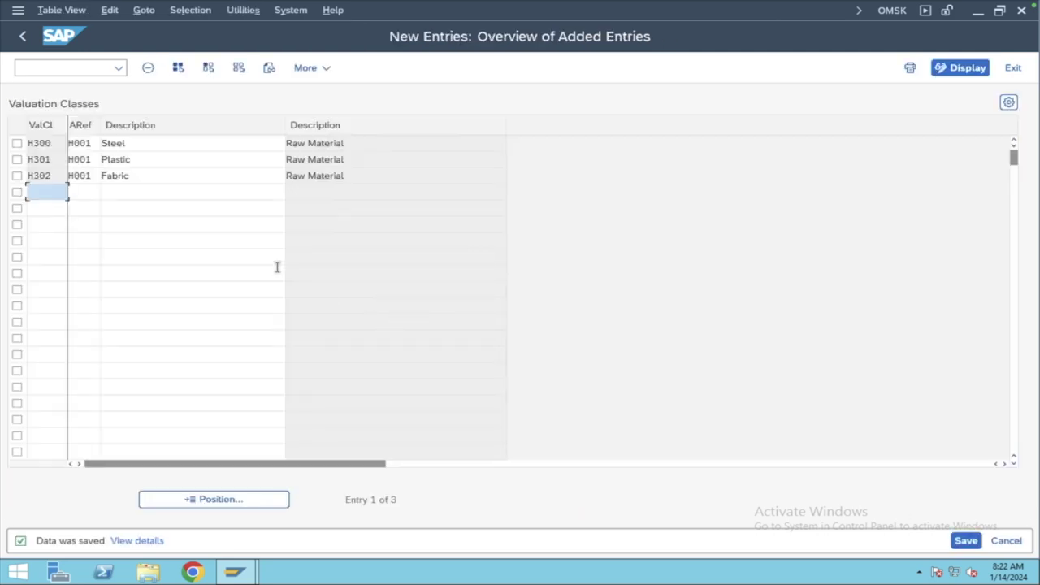
- Position the valuation classes overview at H300 to check the new entries, and return to the OMSK start screen
{"action": "left_click", "coordinate": [22, 38]}
{"action": "left_click", "coordinate": [211, 508]}
{"action": "type", "text": "3000"}
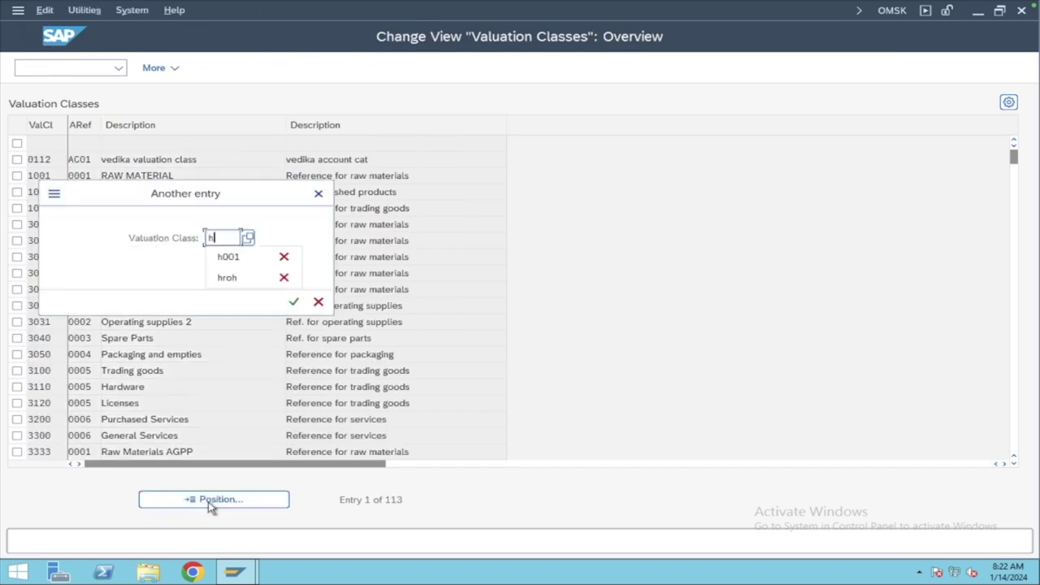
{"action": "key", "text": "Return"}
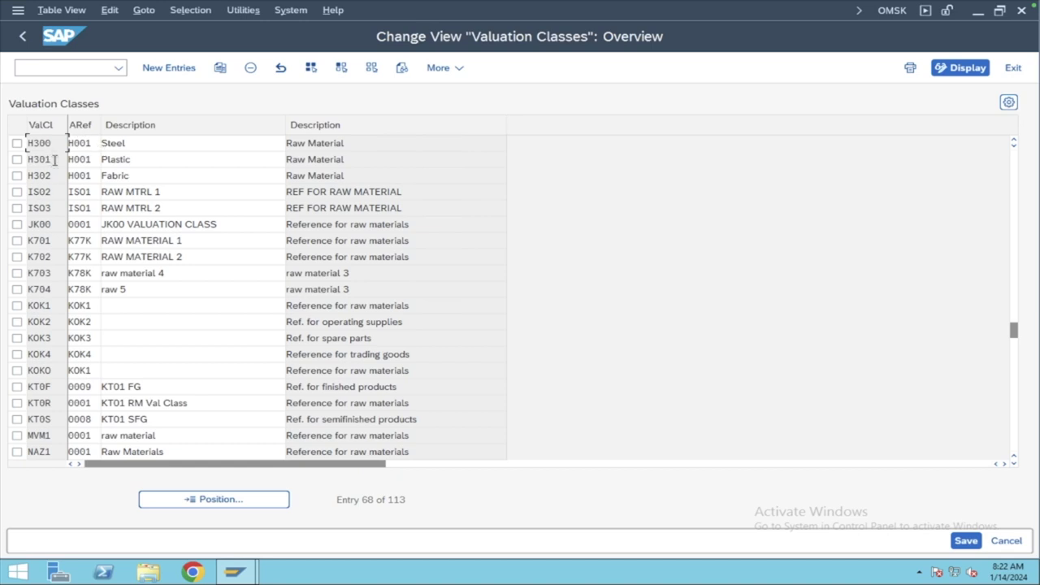
{"action": "left_click", "coordinate": [199, 501]}
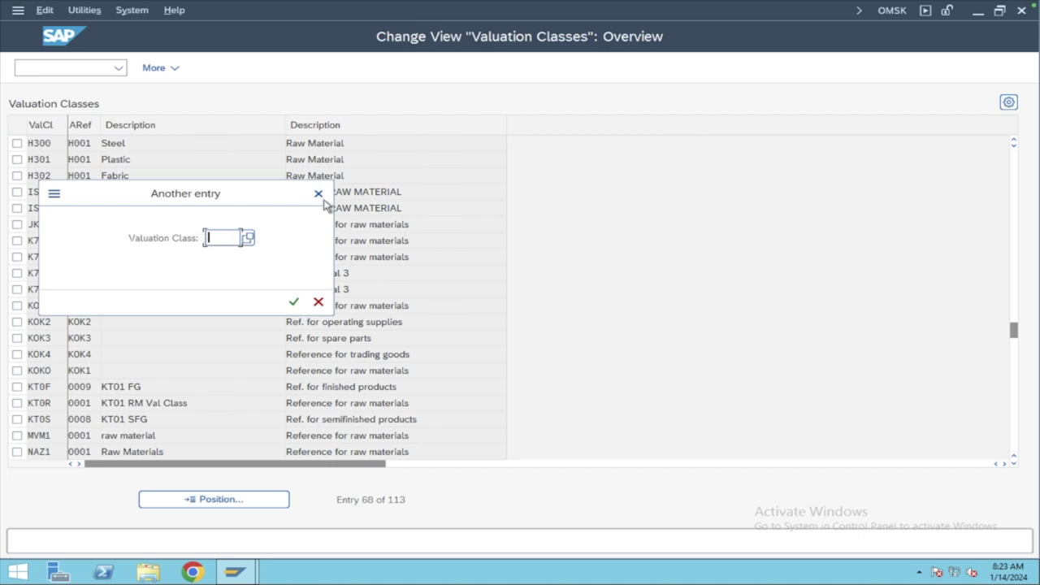
{"action": "left_click", "coordinate": [319, 193]}
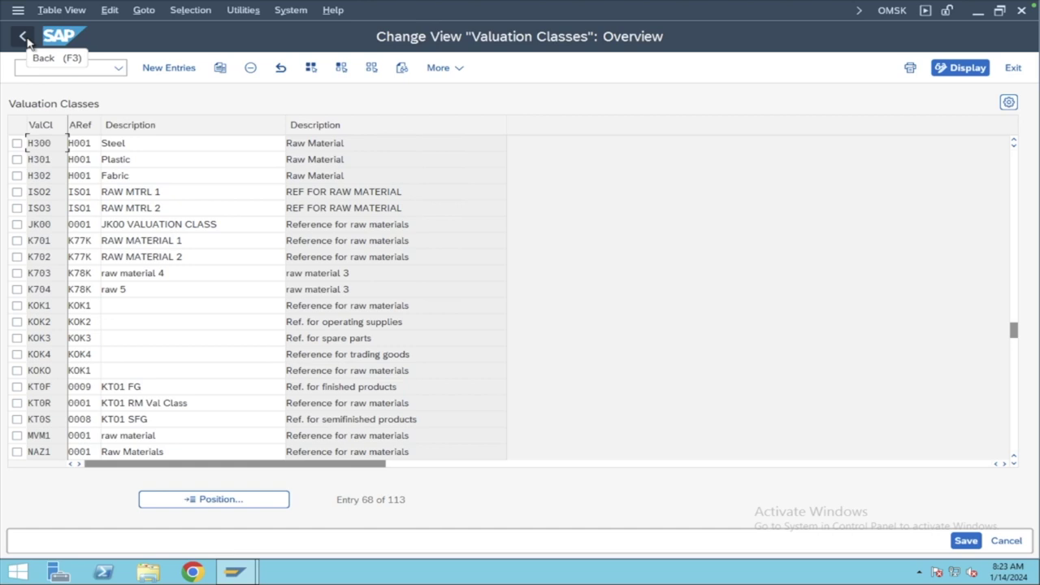
{"action": "left_click", "coordinate": [24, 37]}
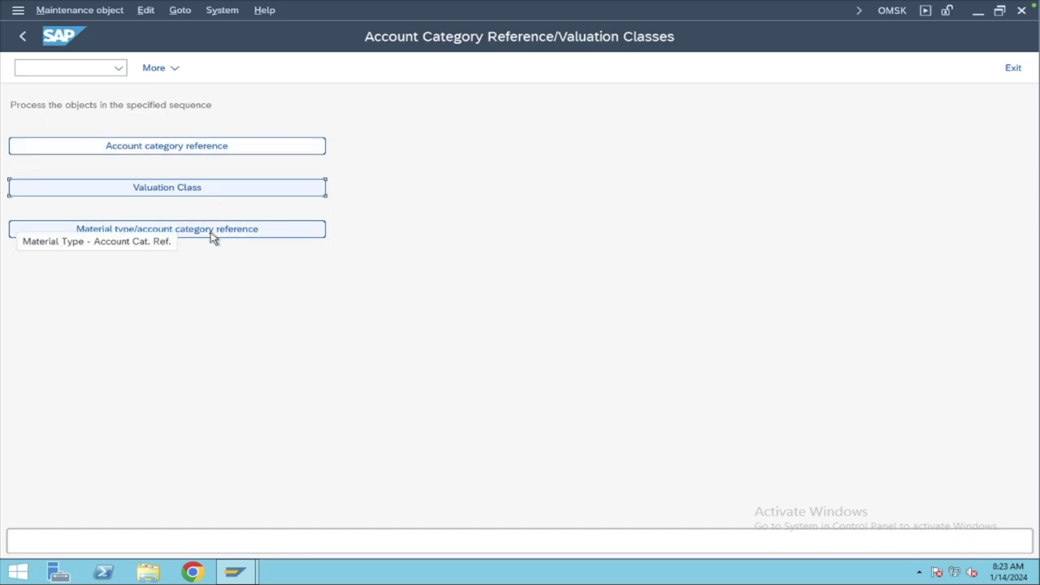
- Switch to the Excel workbook and review the account category references and valuation classes in E5:F8
{"action": "key", "text": "ctrl+Left"}
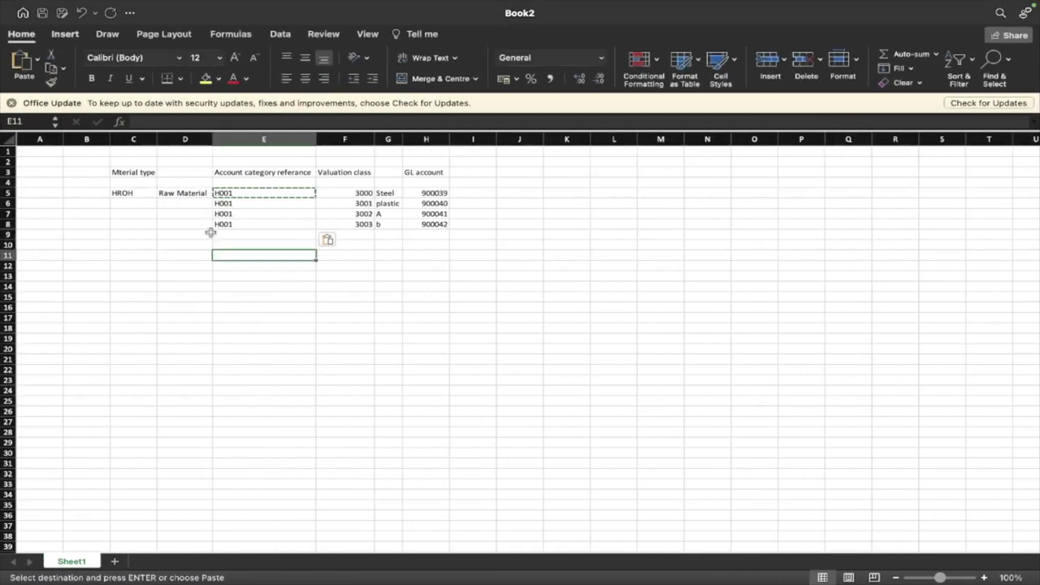
{"action": "left_click", "coordinate": [195, 276]}
{"action": "left_click_drag", "start_coordinate": [244, 193], "coordinate": [352, 224]}
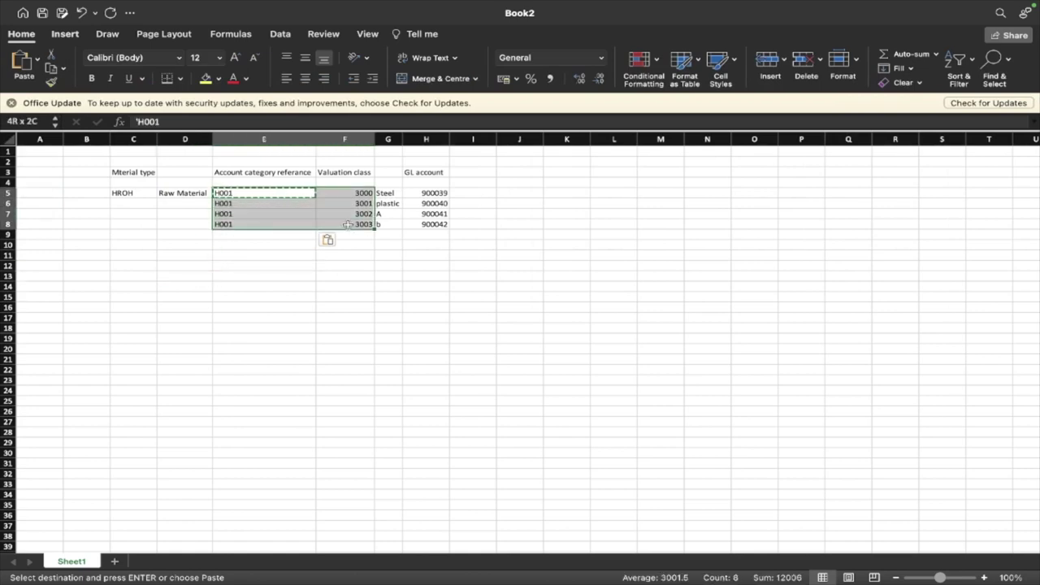
- Switch to SAP, open the material type/account category reference assignments, and position the list at material type HROH
{"action": "key", "text": "ctrl+Right"}
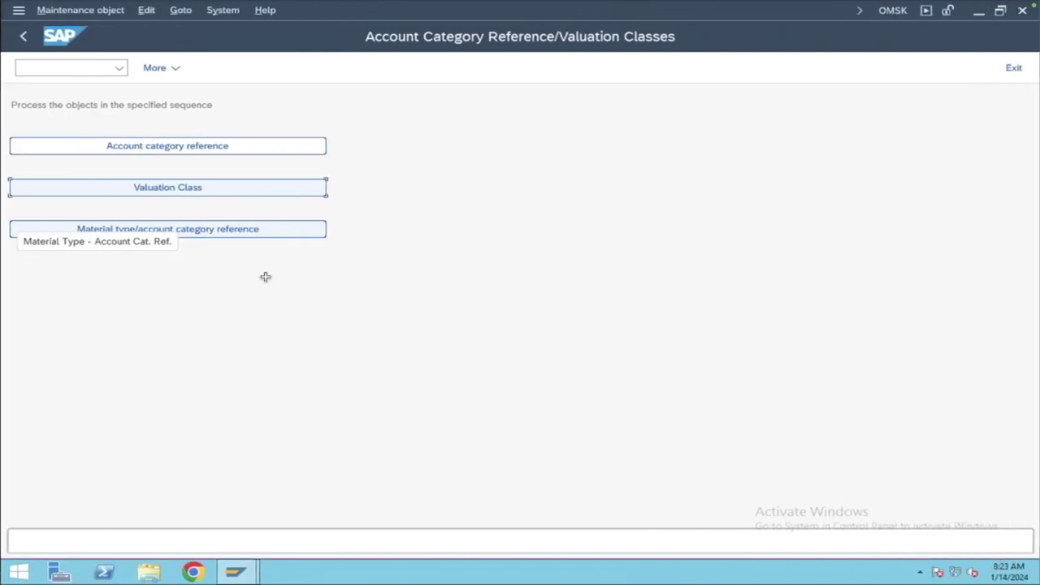
{"action": "left_click", "coordinate": [256, 231]}
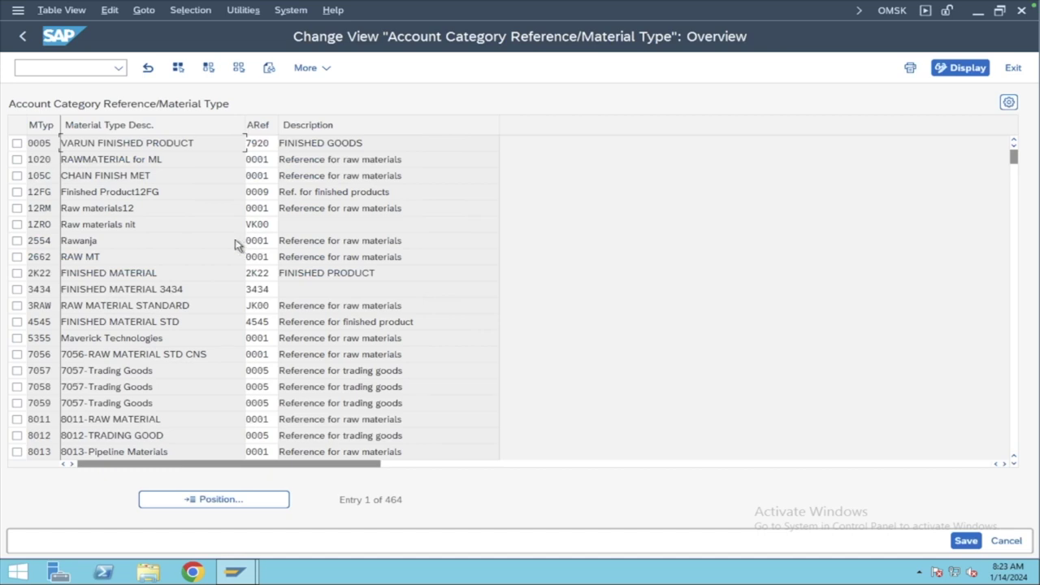
{"action": "left_click", "coordinate": [218, 501]}
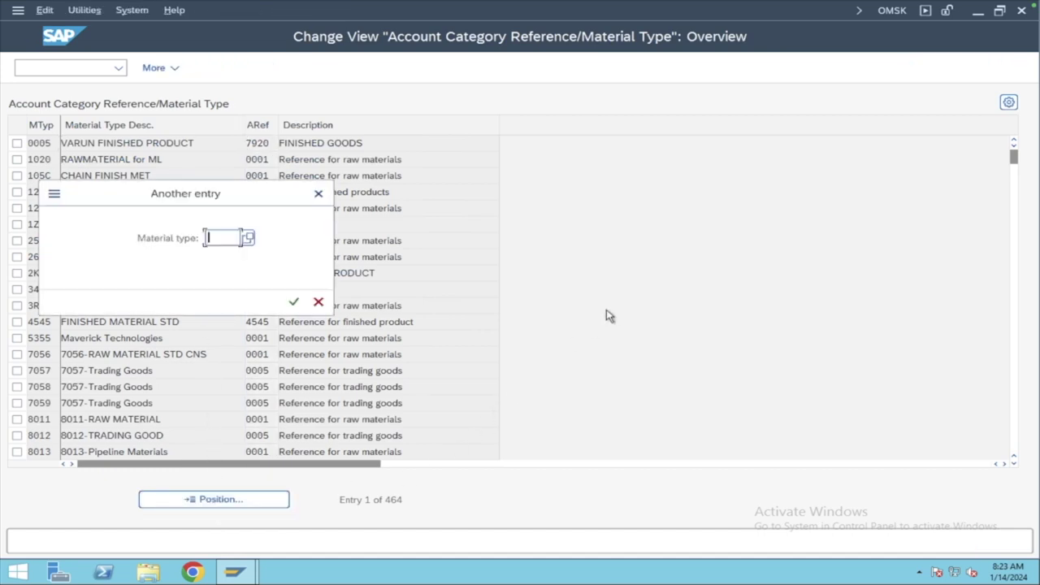
{"action": "type", "text": "hroh"}
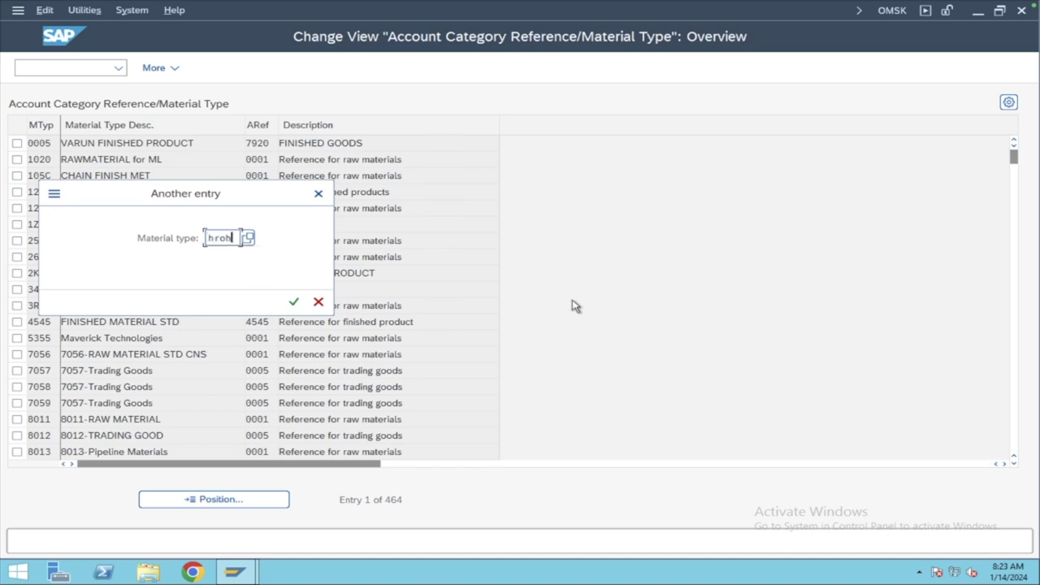
{"action": "key", "text": "Return"}
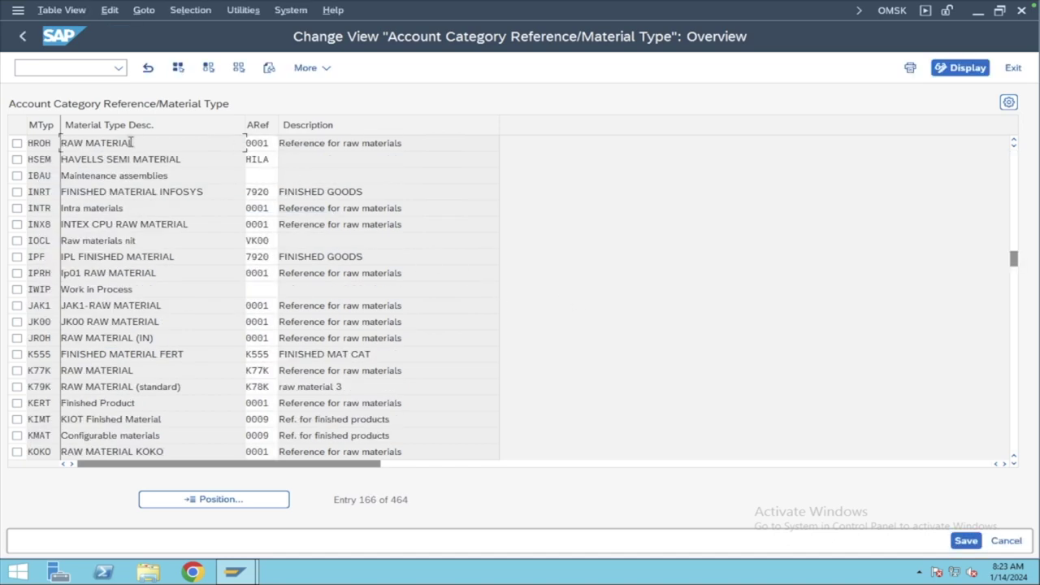
- Assign account category reference H001 to material type HROH and save it under the proposed customizing request
{"action": "double_click", "coordinate": [265, 144]}
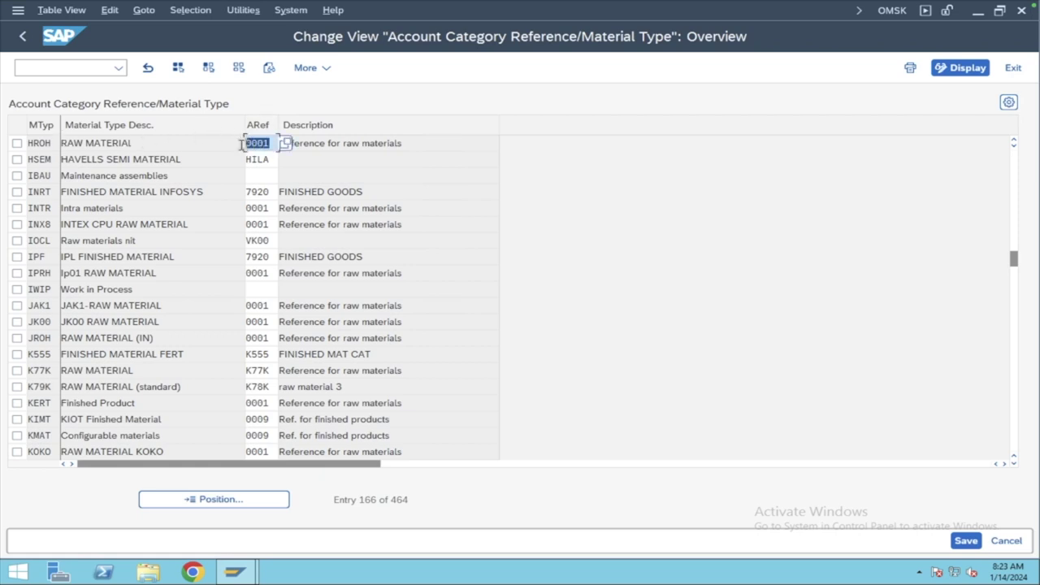
{"action": "key", "text": "BackSpace"}
{"action": "type", "text": "h001"}
{"action": "left_click", "coordinate": [286, 145]}
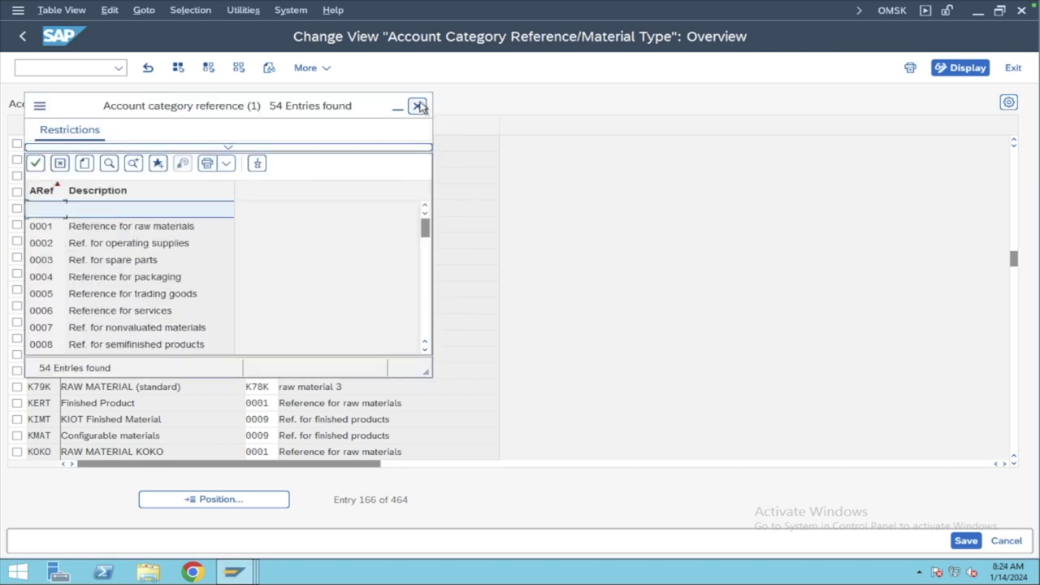
{"action": "left_click", "coordinate": [418, 107]}
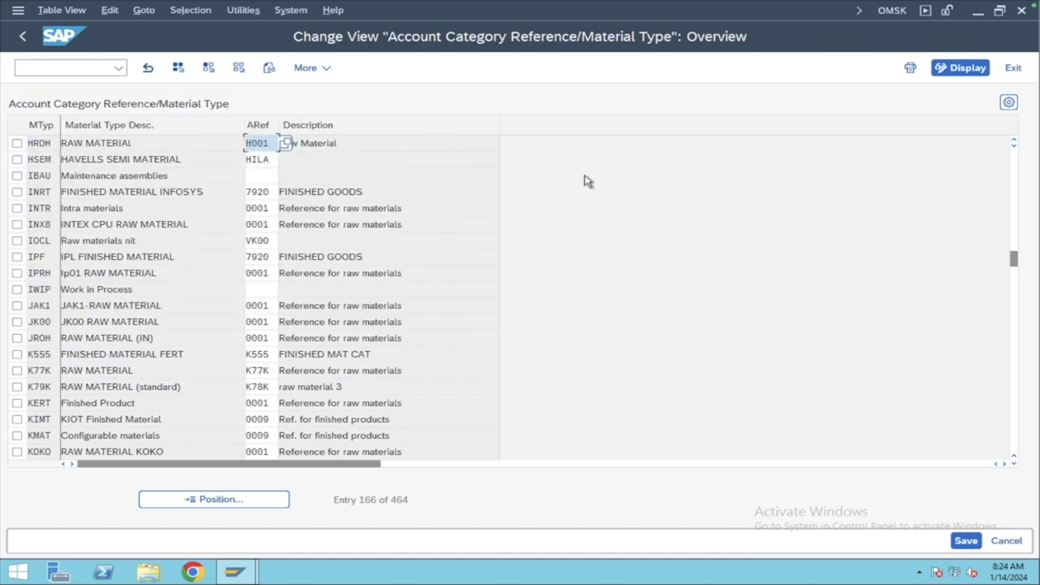
{"action": "left_click", "coordinate": [370, 143]}
{"action": "left_click", "coordinate": [963, 542]}
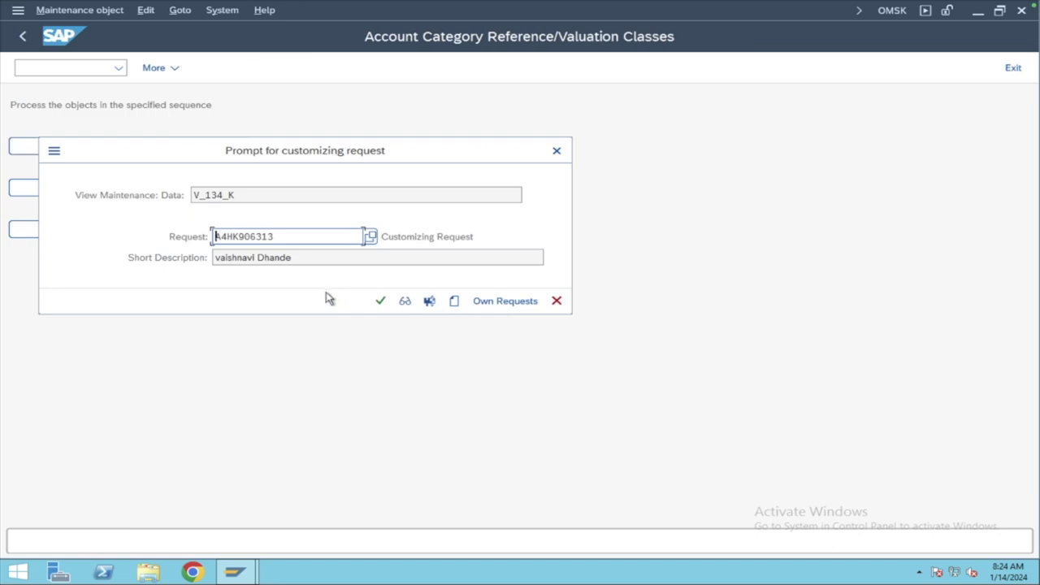
{"action": "left_click", "coordinate": [380, 302]}
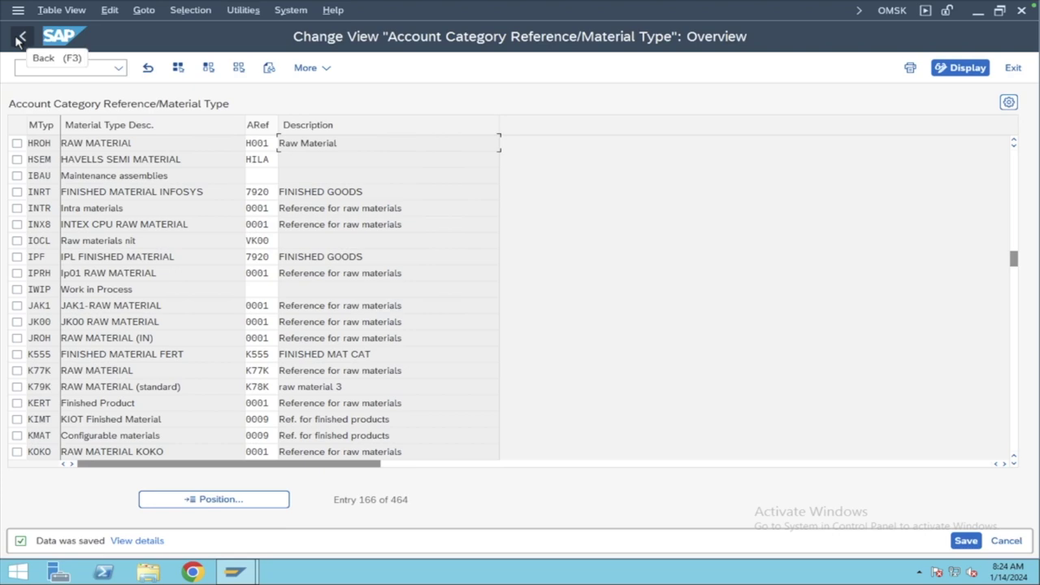
- Switch to the Excel workbook and compare material type HROH in C5 with its account category reference in E5
{"action": "key", "text": "ctrl+Left"}
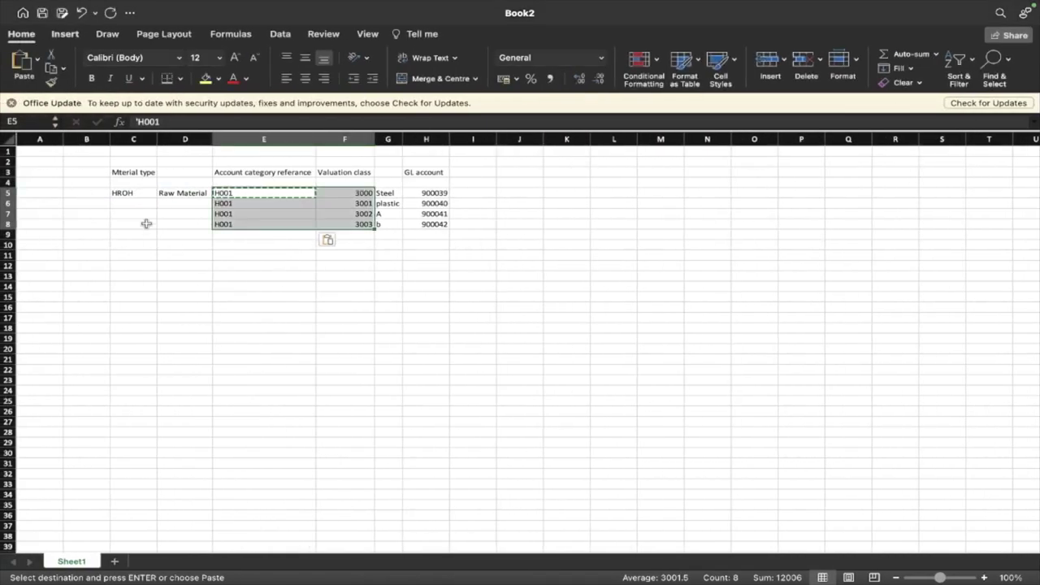
{"action": "left_click", "coordinate": [127, 220]}
{"action": "left_click", "coordinate": [122, 192]}
{"action": "left_click", "coordinate": [229, 192]}
{"action": "left_click", "coordinate": [138, 195]}
{"action": "left_click", "coordinate": [244, 192]}
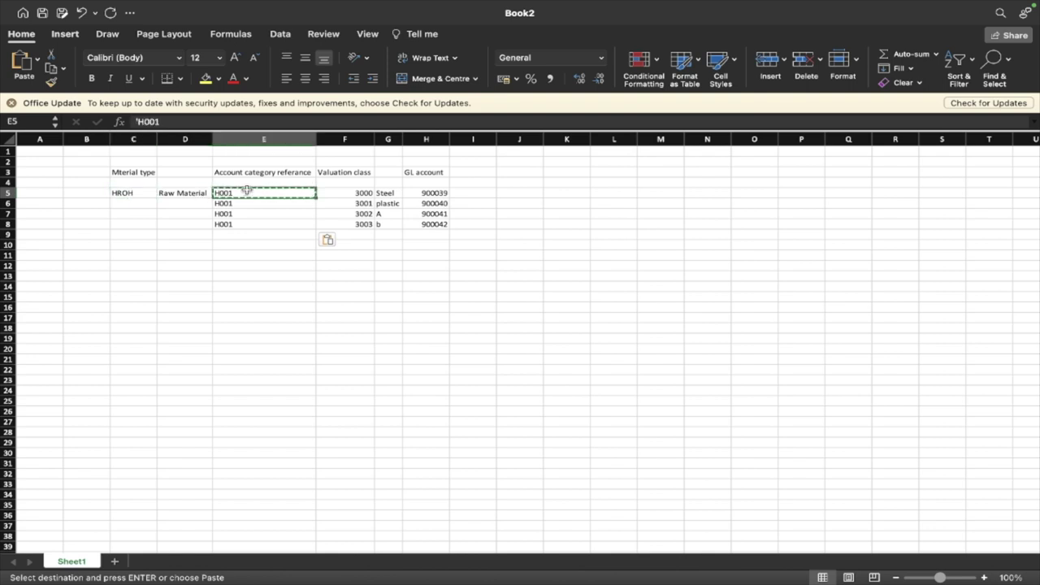
{"action": "left_click", "coordinate": [129, 193]}
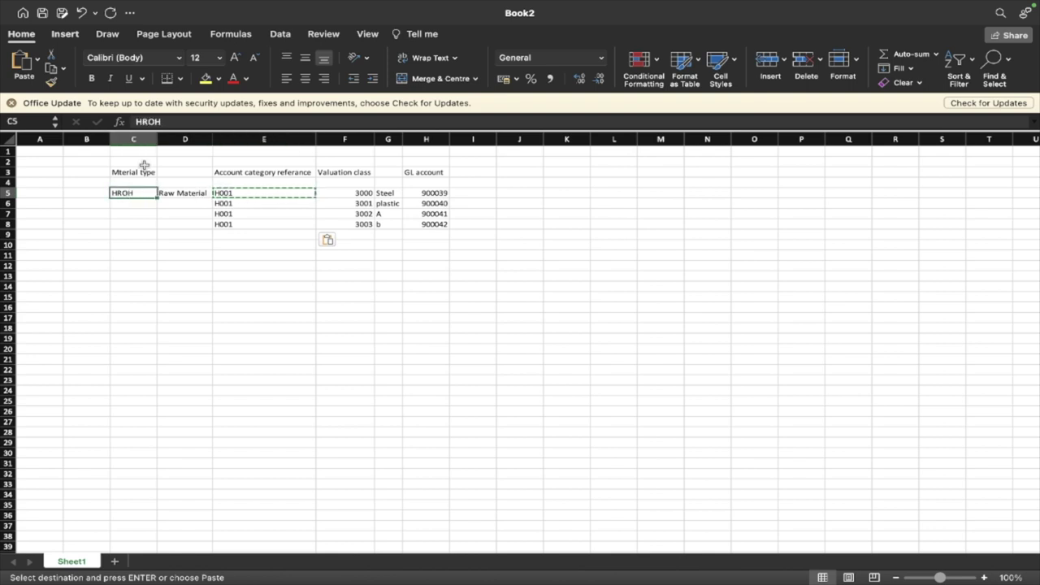
{"action": "left_click", "coordinate": [223, 193]}
{"action": "left_click_drag", "start_coordinate": [127, 196], "coordinate": [277, 227]}
{"action": "left_click", "coordinate": [123, 195]}
{"action": "left_click", "coordinate": [215, 194]}
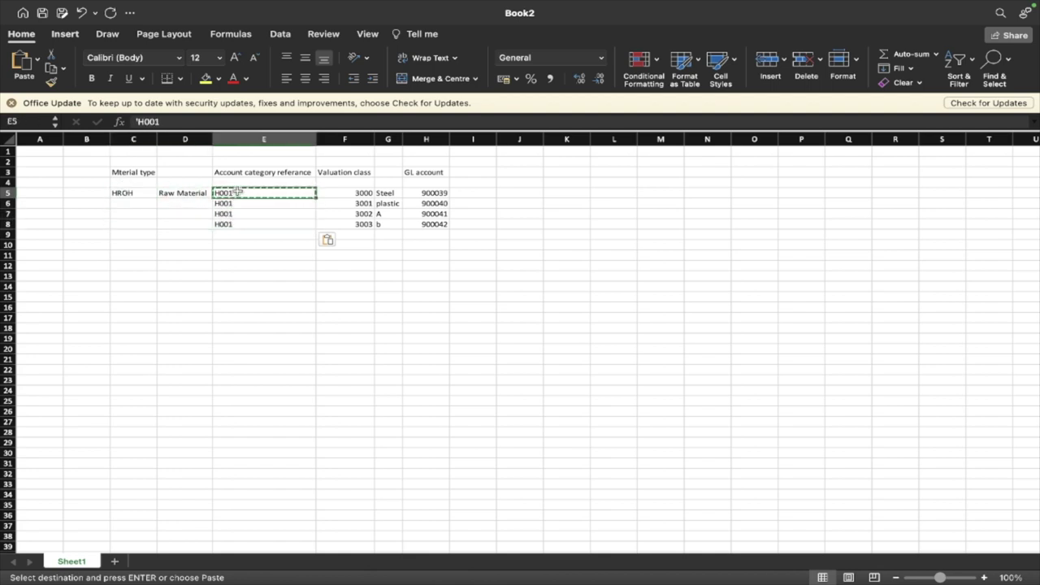
- Switch to SAP and start transaction MM01 in a new session with /omm01
{"action": "key", "text": "ctrl+Right"}
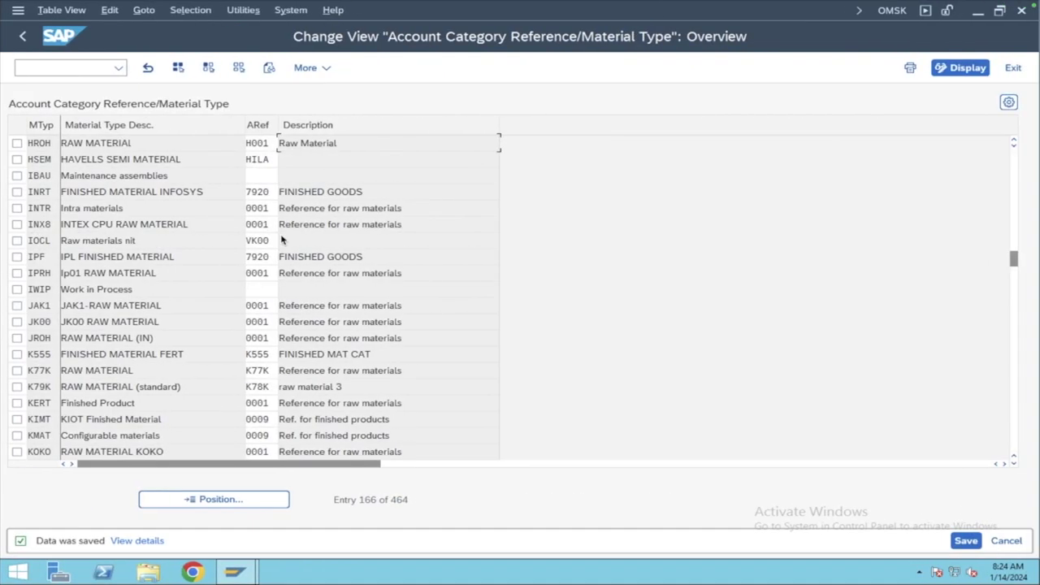
{"action": "left_click", "coordinate": [68, 70]}
{"action": "type", "text": "/omm01"}
{"action": "key", "text": "Return"}
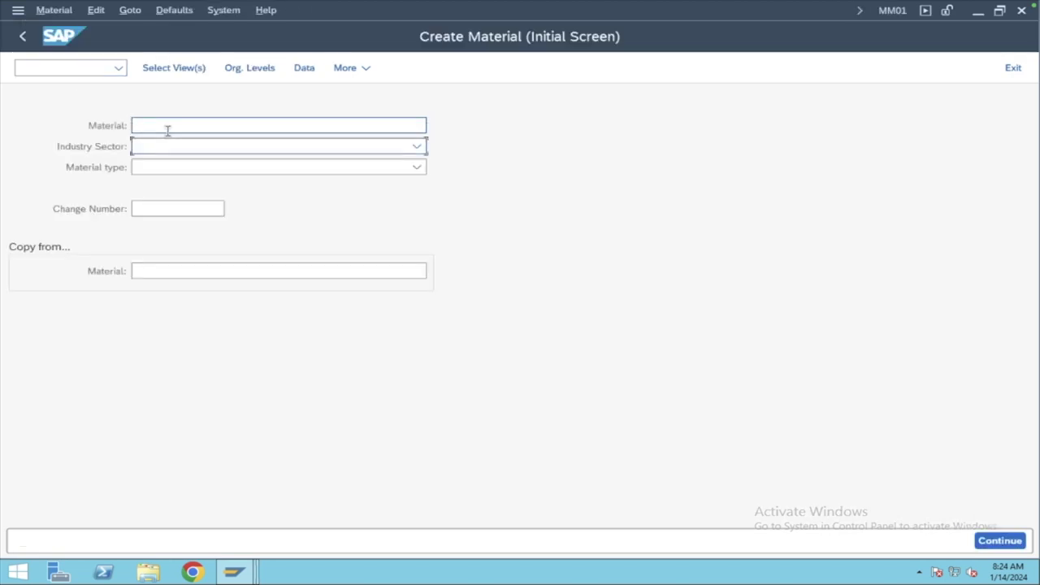
- Set the industry sector of the new material to M Mechanical Engineering
{"action": "left_click", "coordinate": [193, 152]}
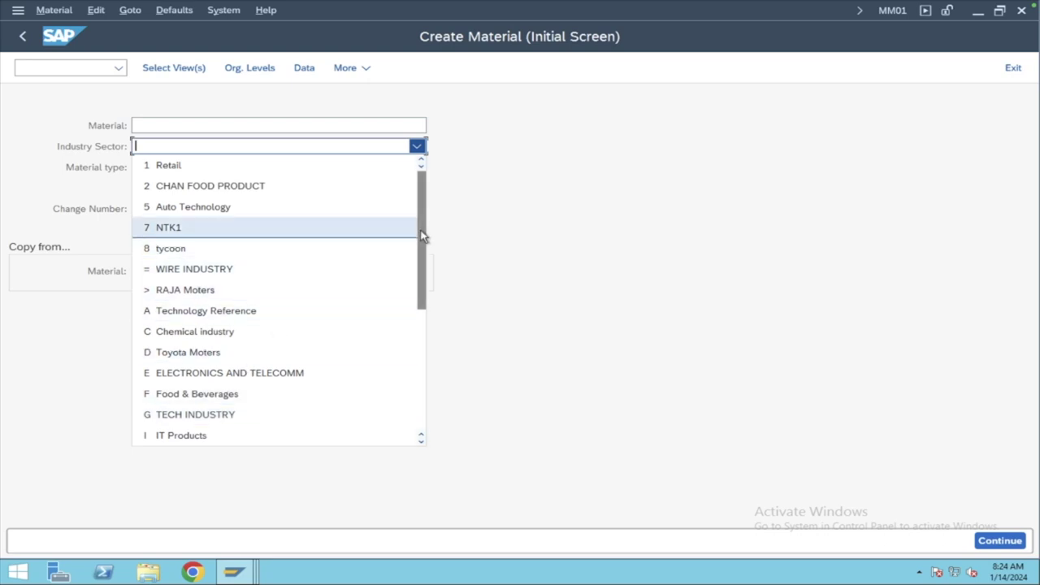
{"action": "left_click_drag", "start_coordinate": [418, 249], "coordinate": [417, 277]}
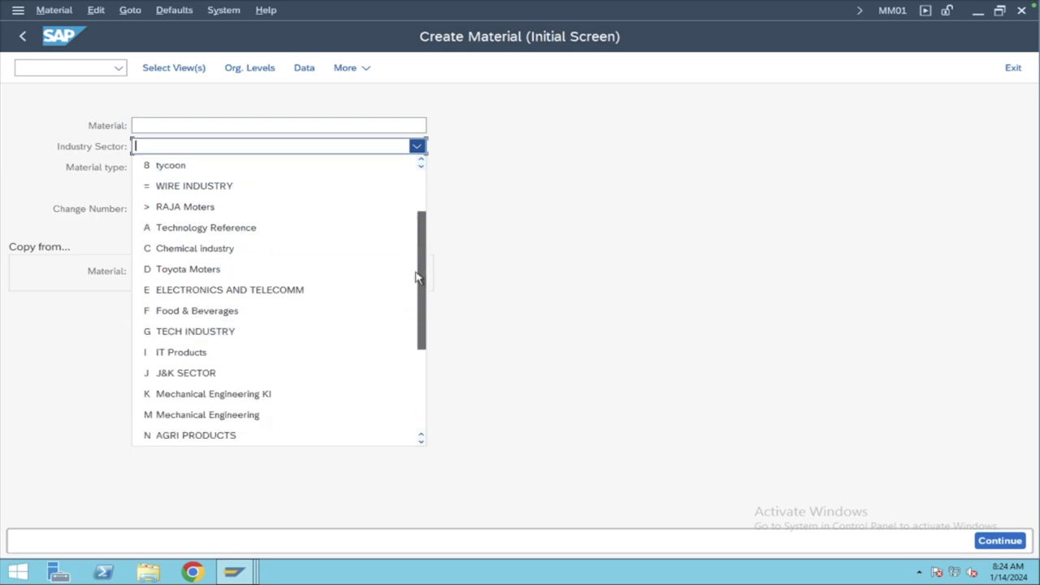
{"action": "left_click", "coordinate": [247, 420]}
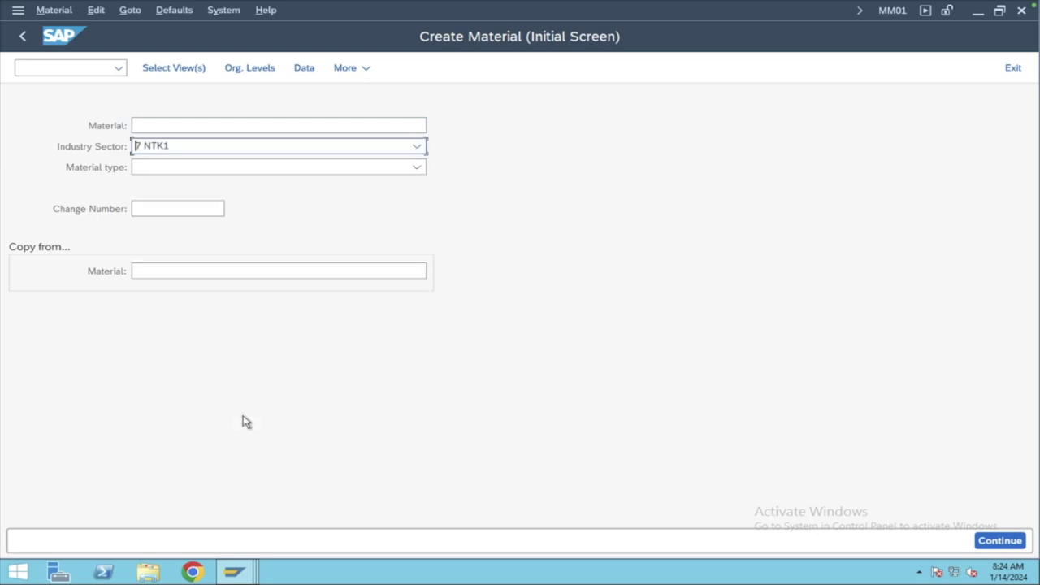
{"action": "left_click", "coordinate": [367, 147]}
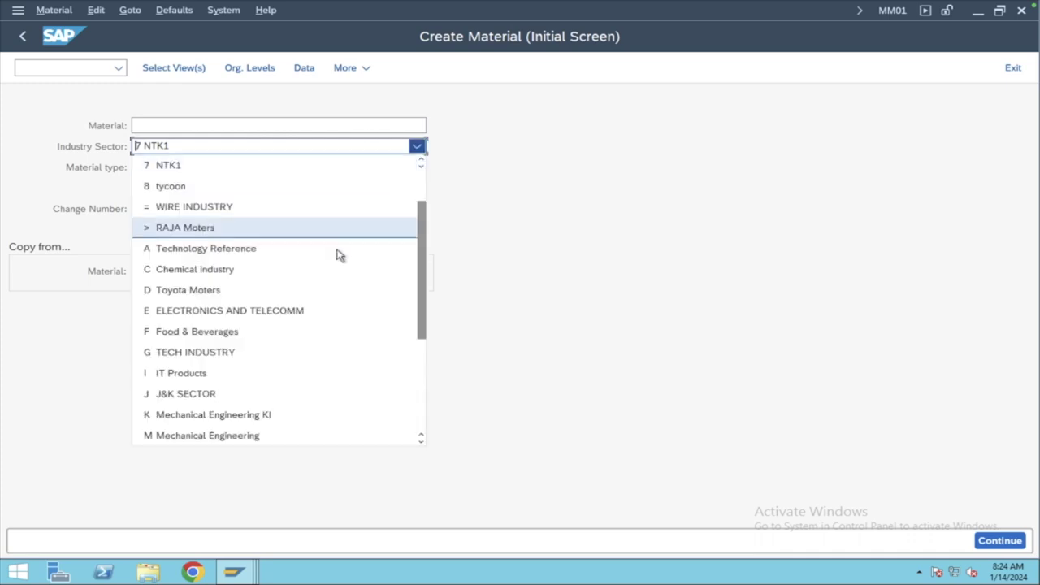
{"action": "left_click", "coordinate": [225, 436]}
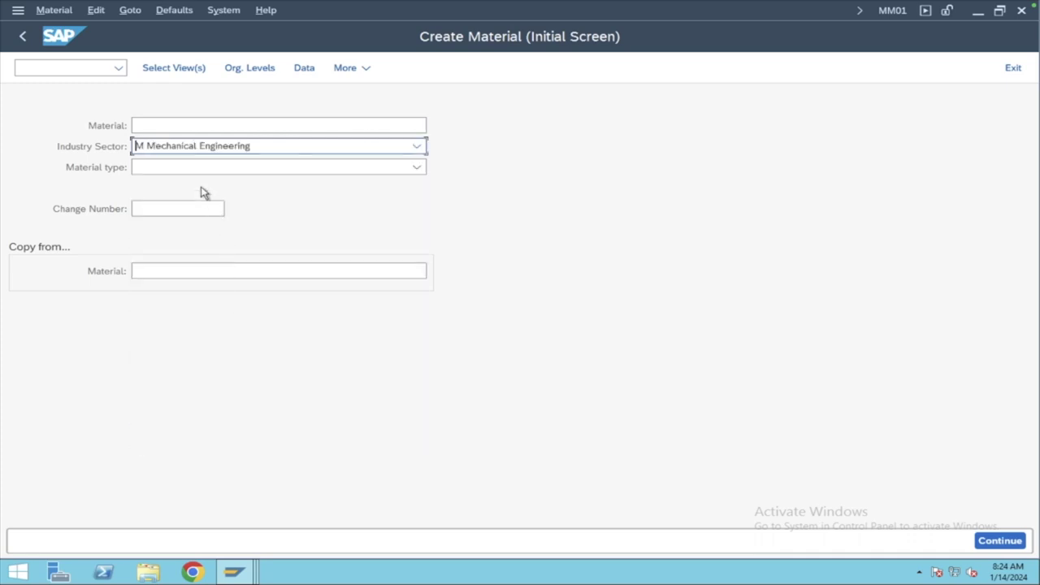
- Set the material type to HROH RAW MATERIAL and try to continue without a material number
{"action": "left_click", "coordinate": [193, 167]}
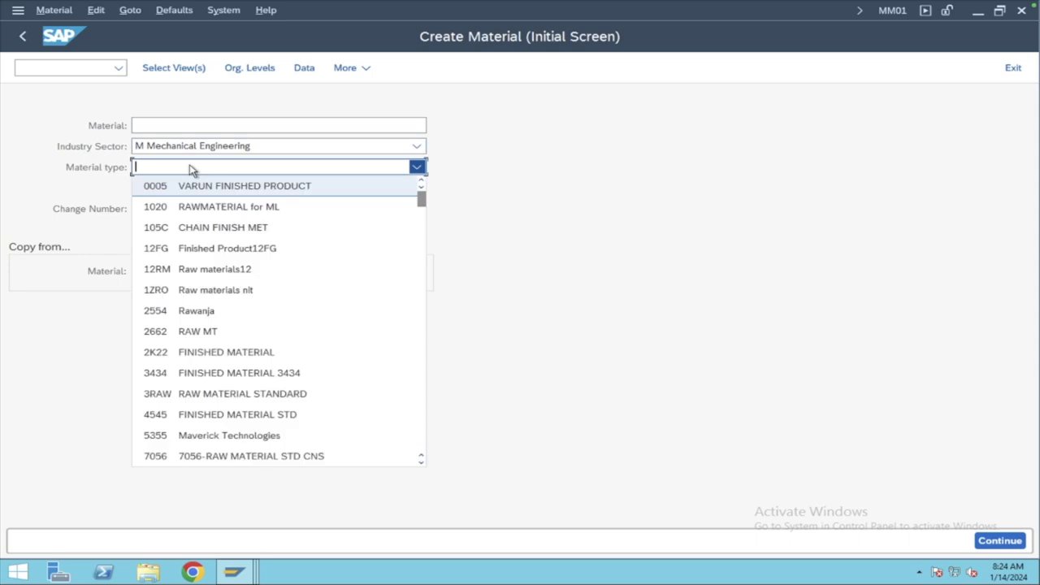
{"action": "key", "text": "Page_Down"}
{"action": "key", "text": "Page_Down"}
{"action": "key", "text": "Page_Down"}
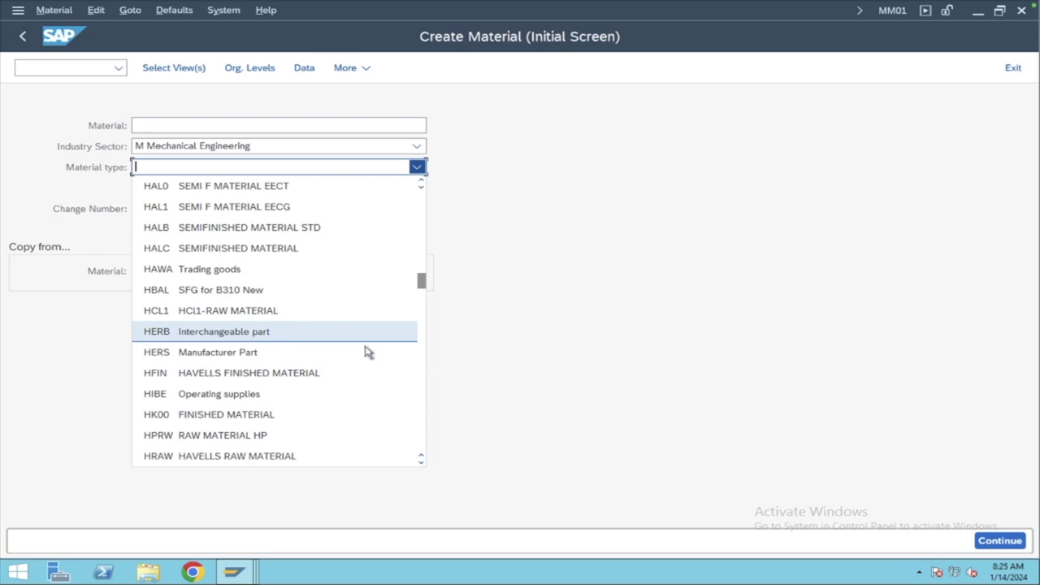
{"action": "left_click_drag", "start_coordinate": [424, 288], "coordinate": [425, 295]}
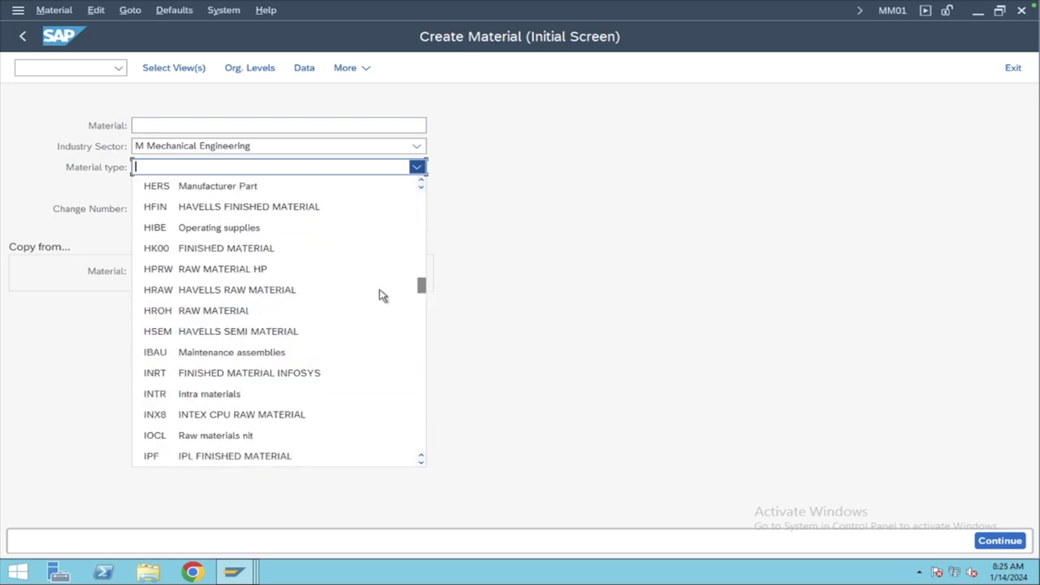
{"action": "left_click", "coordinate": [263, 308]}
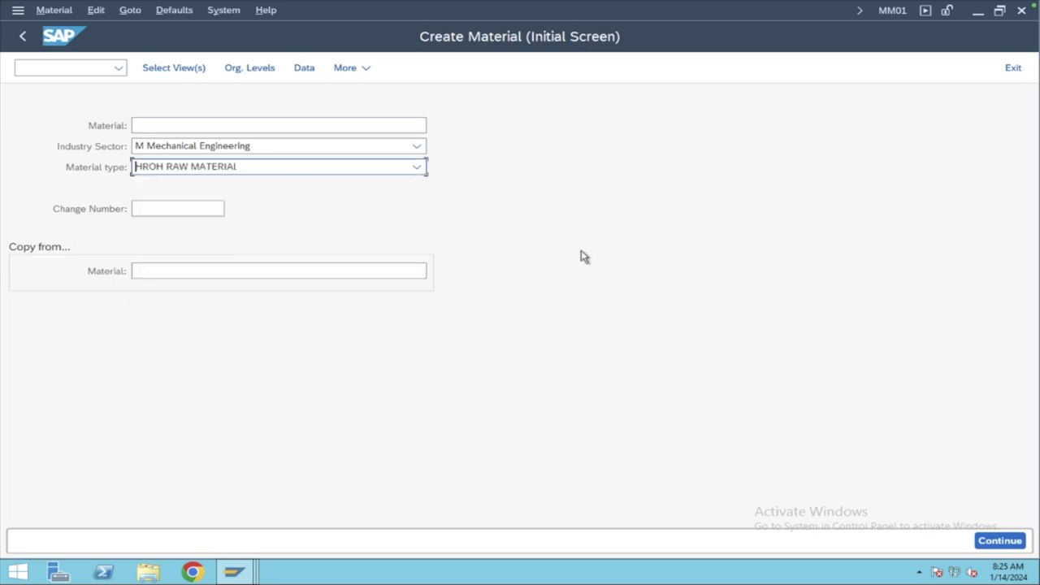
{"action": "key", "text": "Return"}
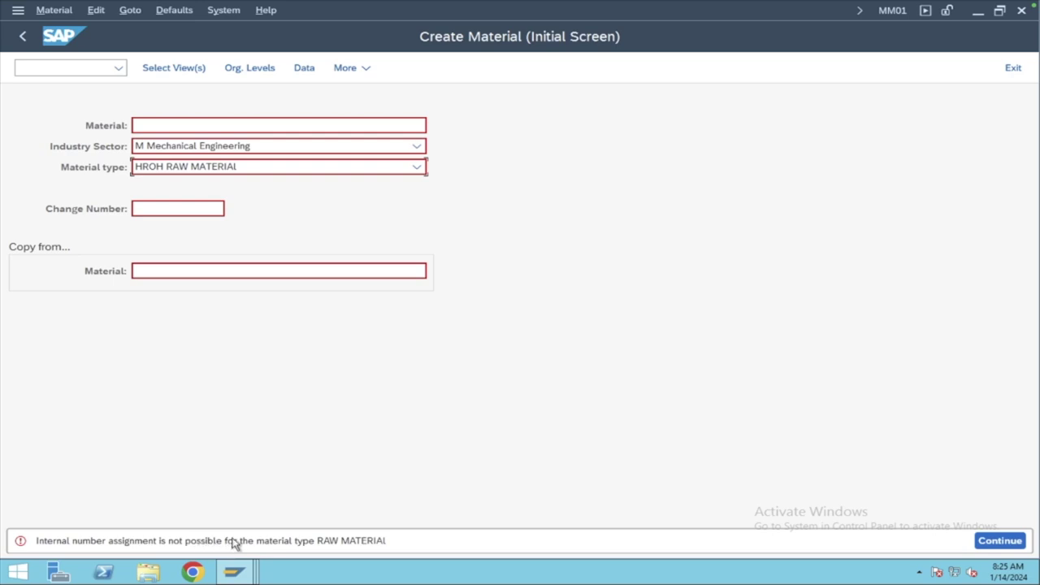
- Enter BXP0000111 as the new material's number and continue to the view selection
{"action": "left_click", "coordinate": [263, 125]}
{"action": "left_click", "coordinate": [263, 124]}
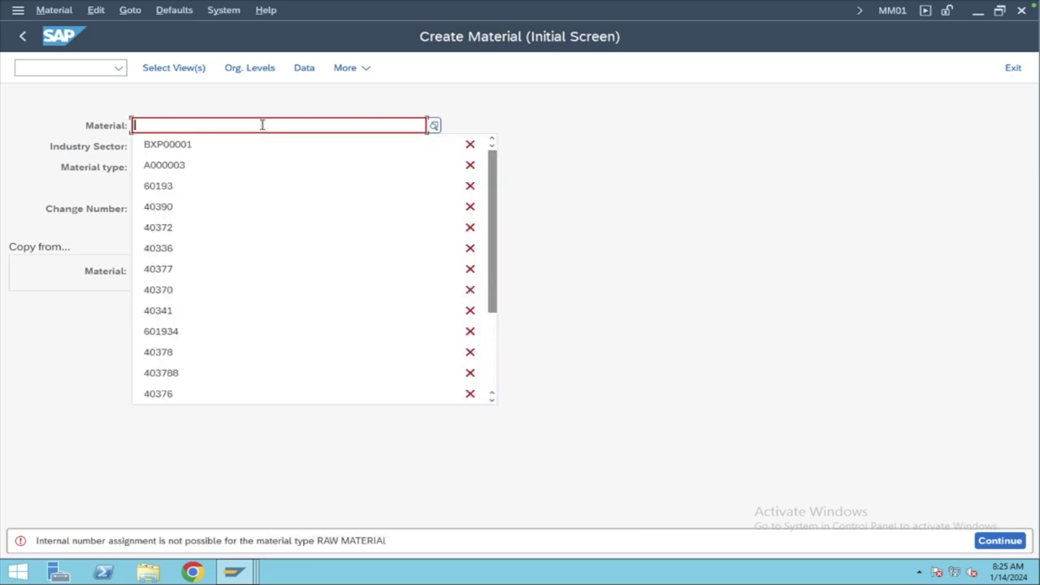
{"action": "key", "text": "Down"}
{"action": "key", "text": "Return"}
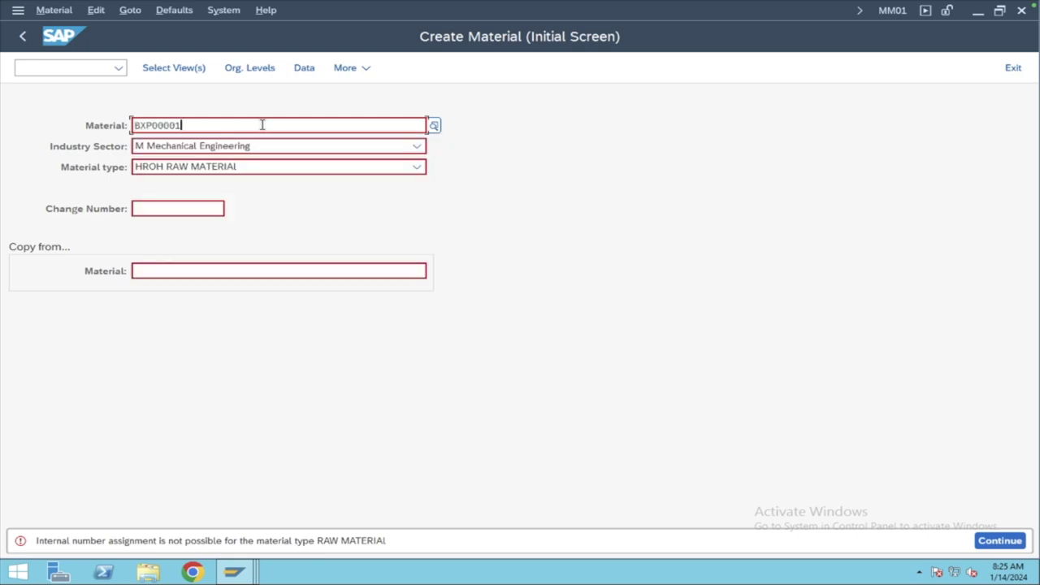
{"action": "type", "text": "11"}
{"action": "key", "text": "Return"}
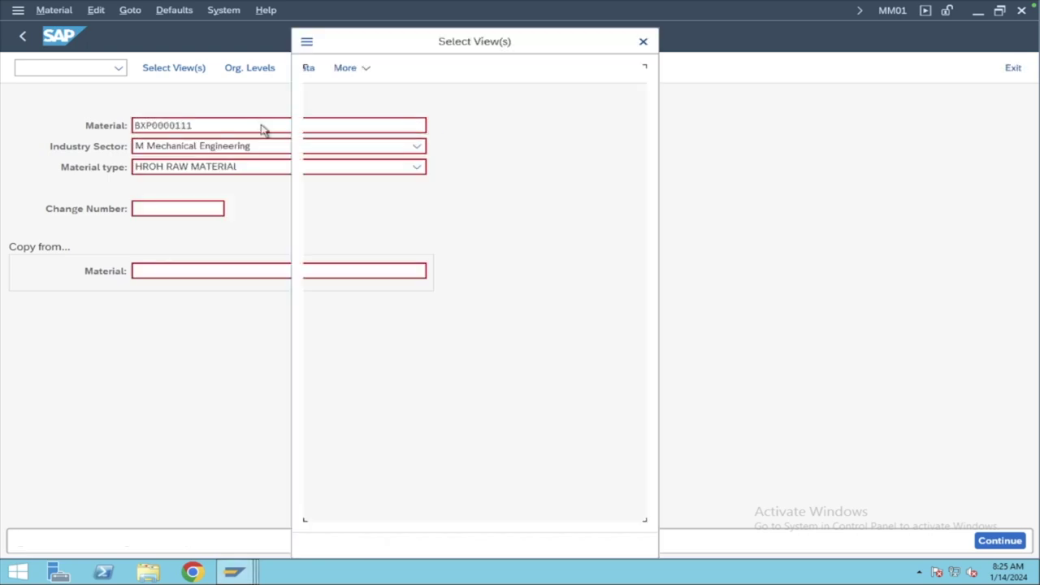
- Select the views Basic Data 1, Basic Data 2, Accounting 1 and Accounting 2 for the material and confirm
{"action": "left_click", "coordinate": [316, 104]}
{"action": "left_click", "coordinate": [315, 120]}
{"action": "left_click", "coordinate": [315, 413]}
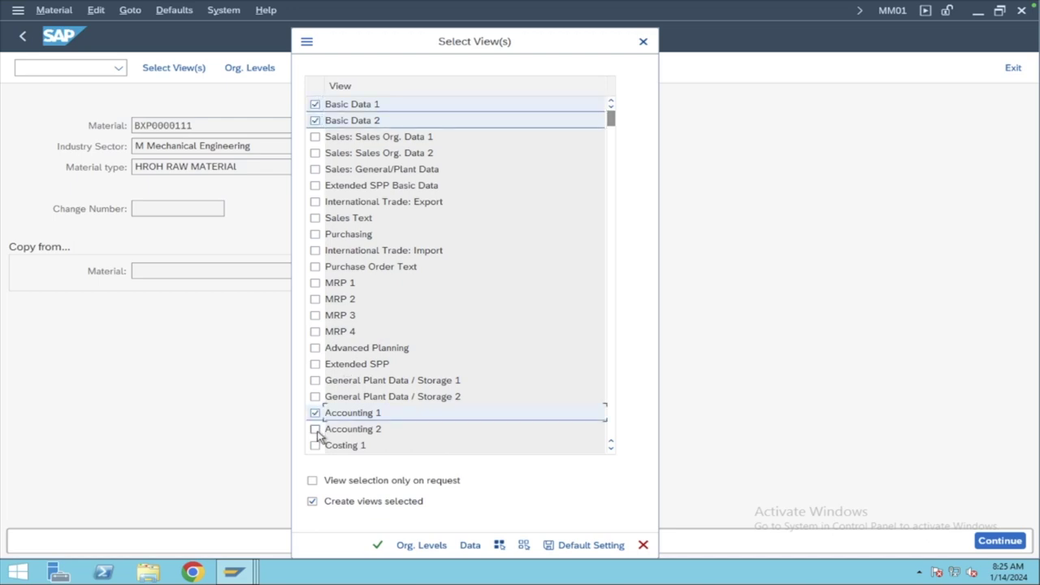
{"action": "left_click", "coordinate": [315, 429]}
{"action": "key", "text": "Return"}
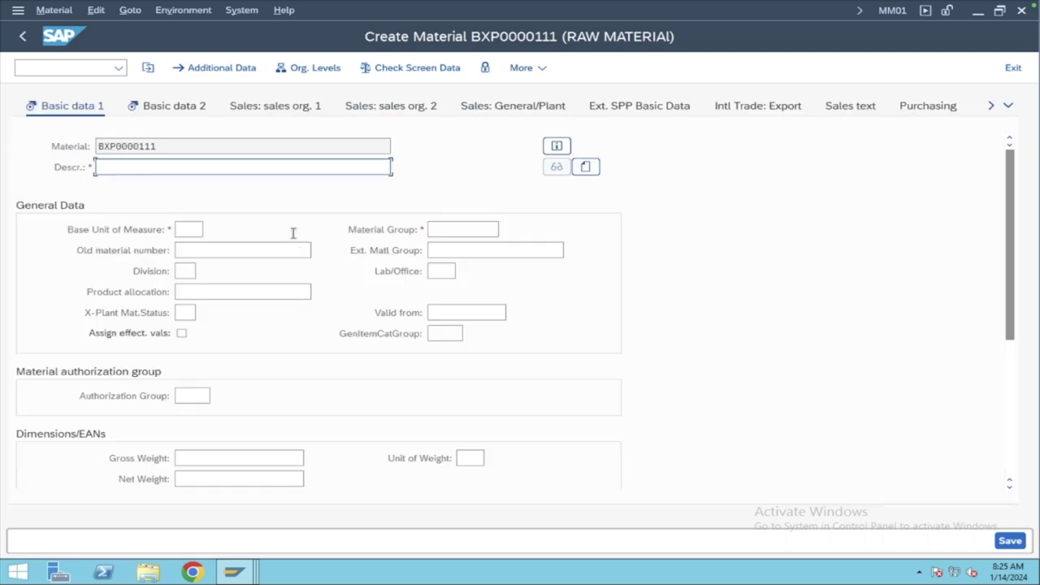
- Enter the description hgjhss and the base unit of measure ea in the material's basic data
{"action": "type", "text": "hgjhss"}
{"action": "left_click", "coordinate": [187, 231]}
{"action": "type", "text": "000"}
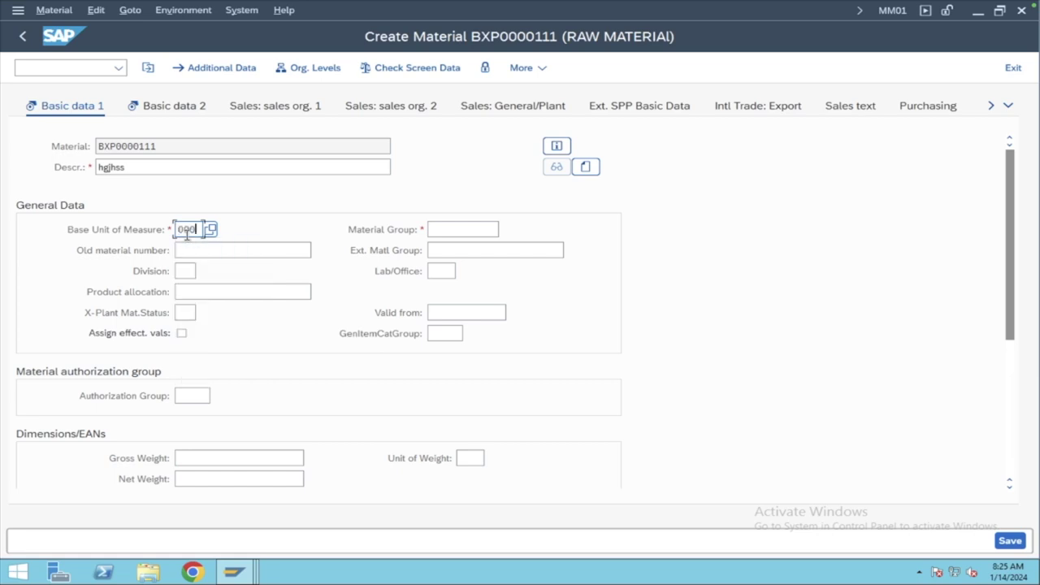
{"action": "key", "text": "BackSpace"}
{"action": "key", "text": "BackSpace"}
{"action": "key", "text": "BackSpace"}
{"action": "type", "text": "ea"}
{"action": "key", "text": "Return"}
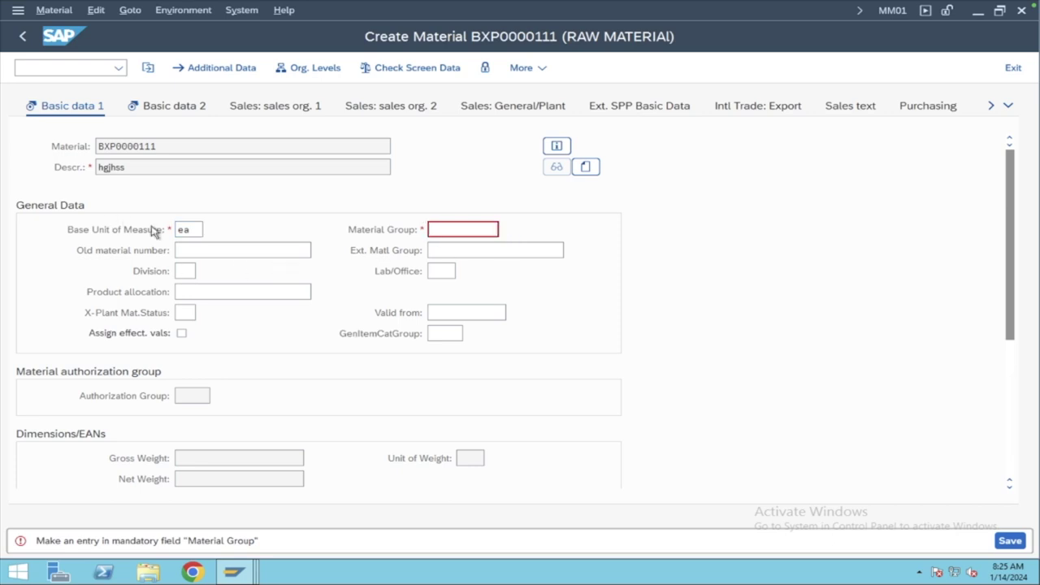
- Choose a material group from the value list and continue to Basic data 2
{"action": "key", "text": "F4"}
{"action": "double_click", "coordinate": [527, 333]}
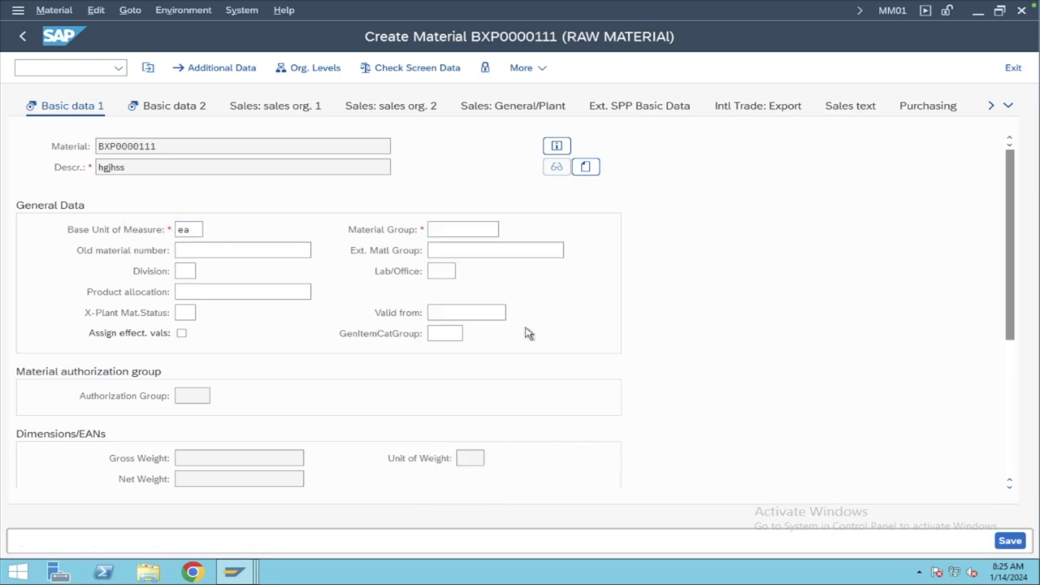
{"action": "key", "text": "Return"}
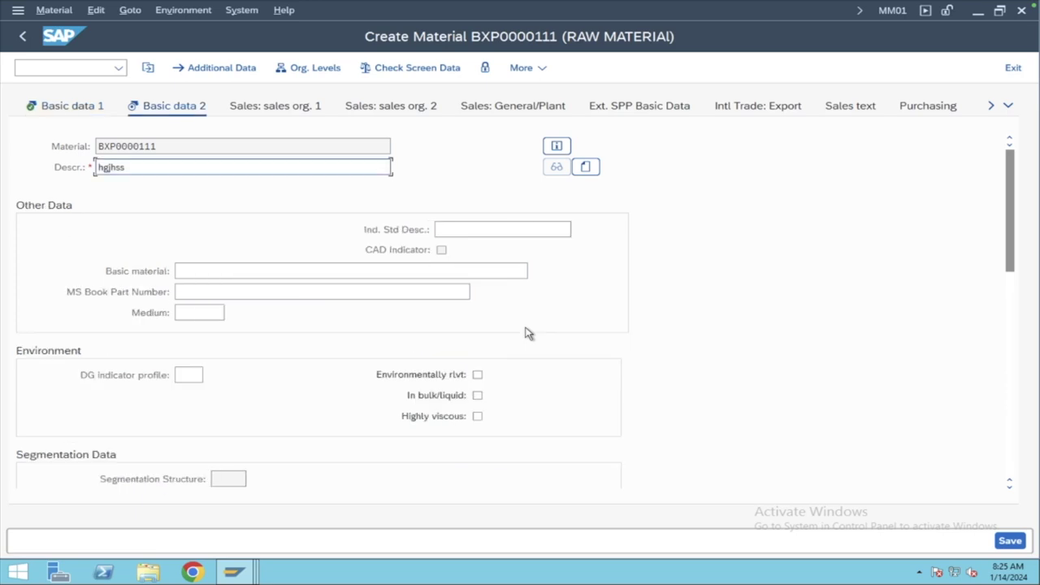
{"action": "key", "text": "Return"}
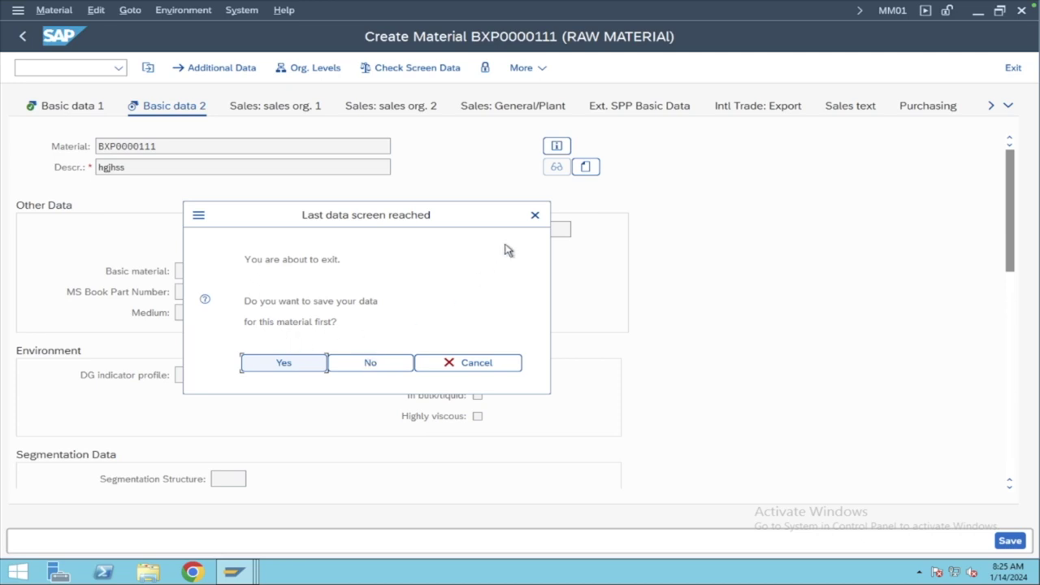
{"action": "left_click", "coordinate": [535, 215]}
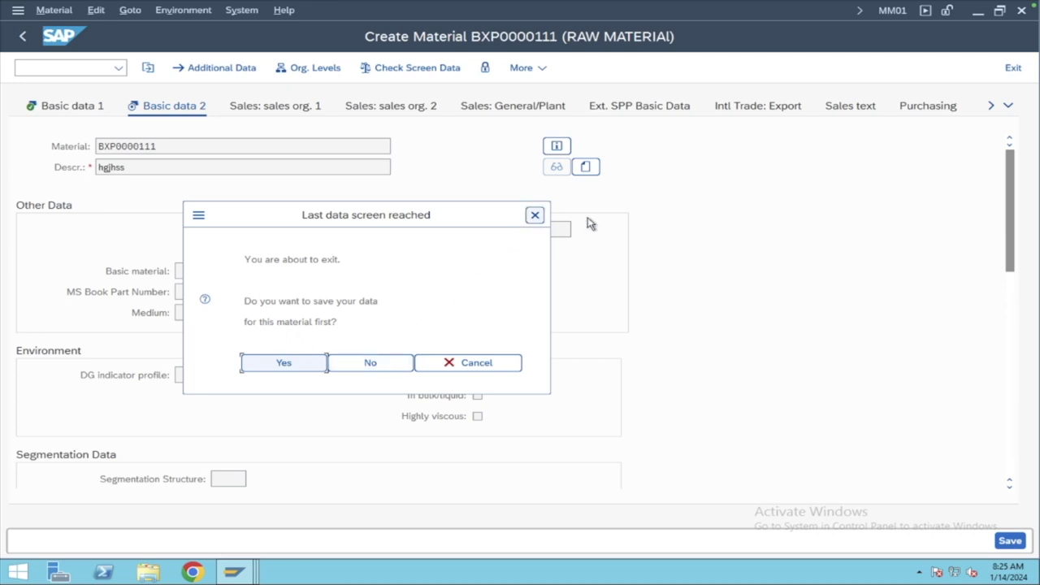
{"action": "left_click", "coordinate": [1008, 107]}
{"action": "left_click", "coordinate": [1015, 109]}
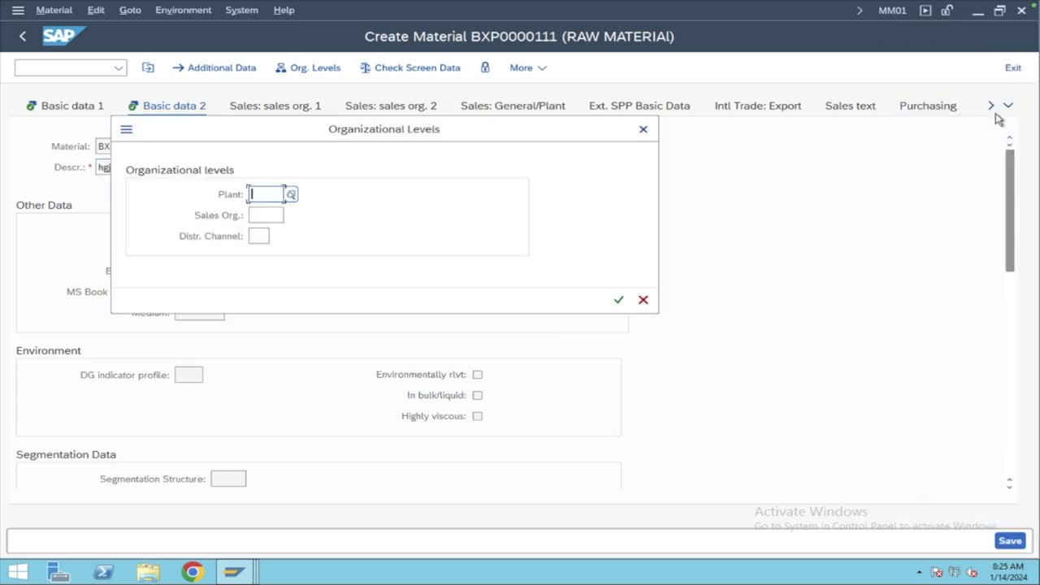
{"action": "left_click", "coordinate": [644, 130]}
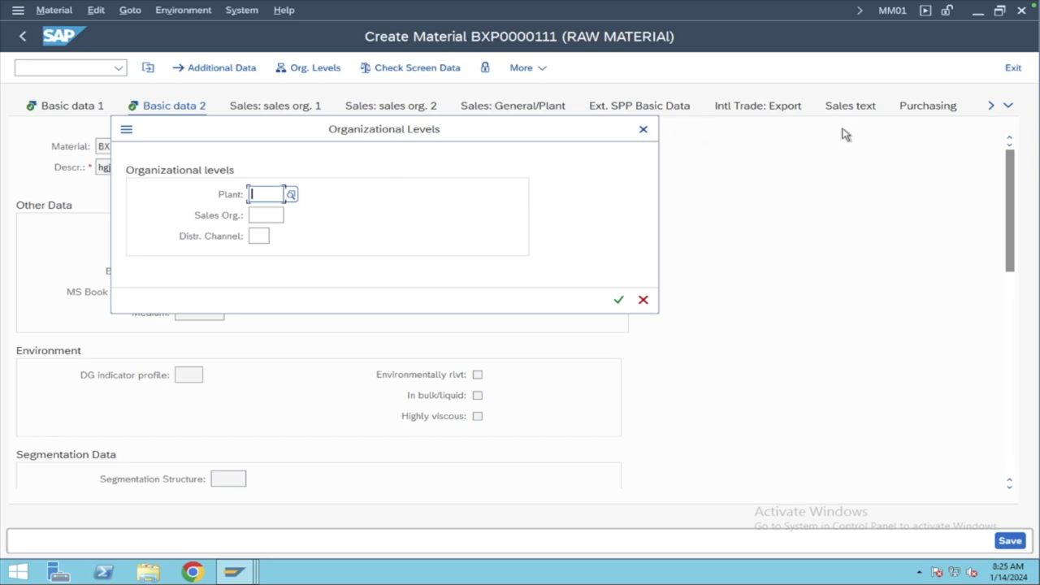
- Open the material's Accounting 1 view for plant KR10
{"action": "left_click", "coordinate": [1009, 107]}
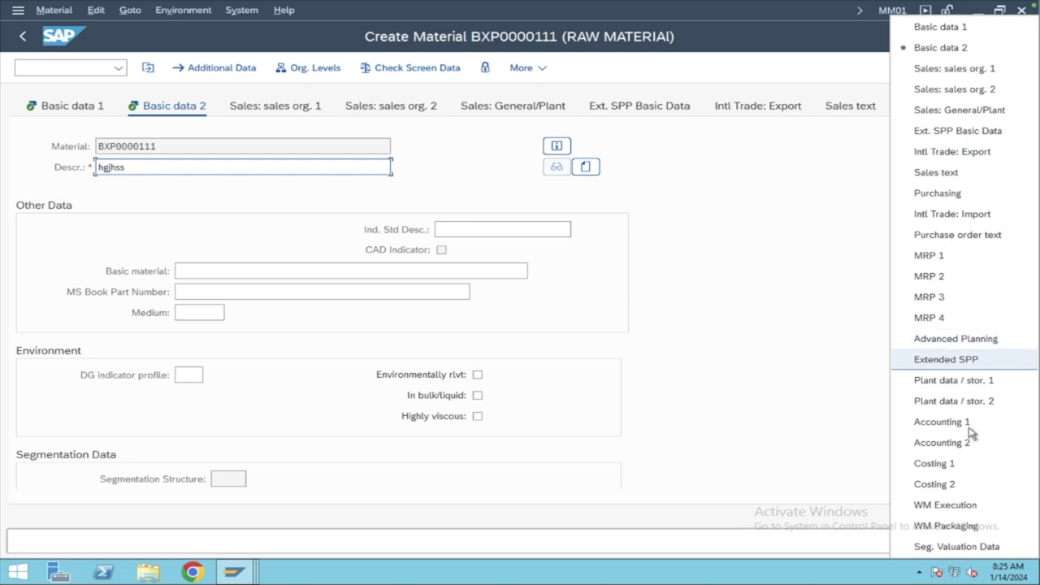
{"action": "left_click", "coordinate": [941, 422]}
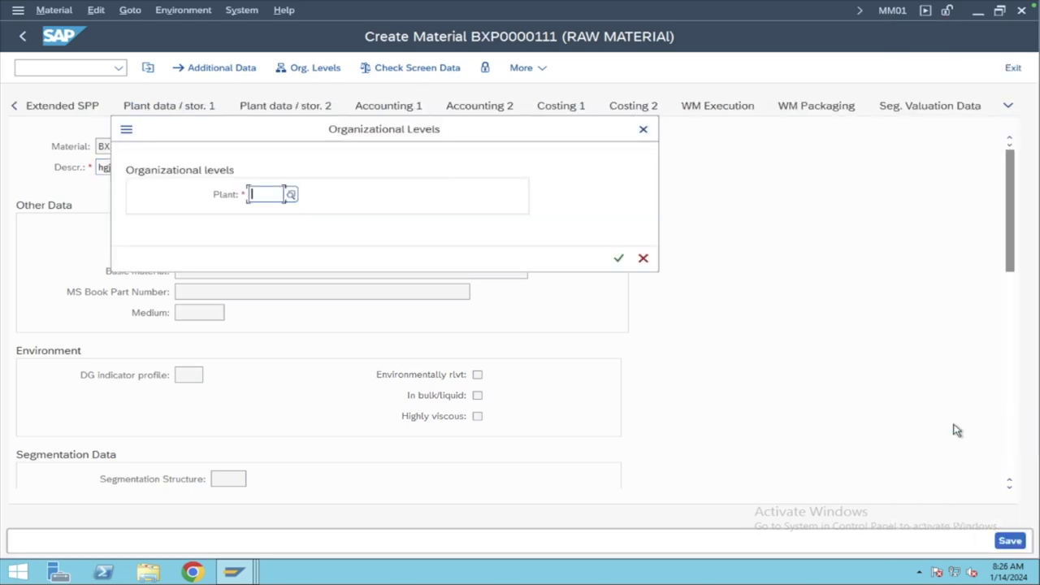
{"action": "key", "text": "BackSpace"}
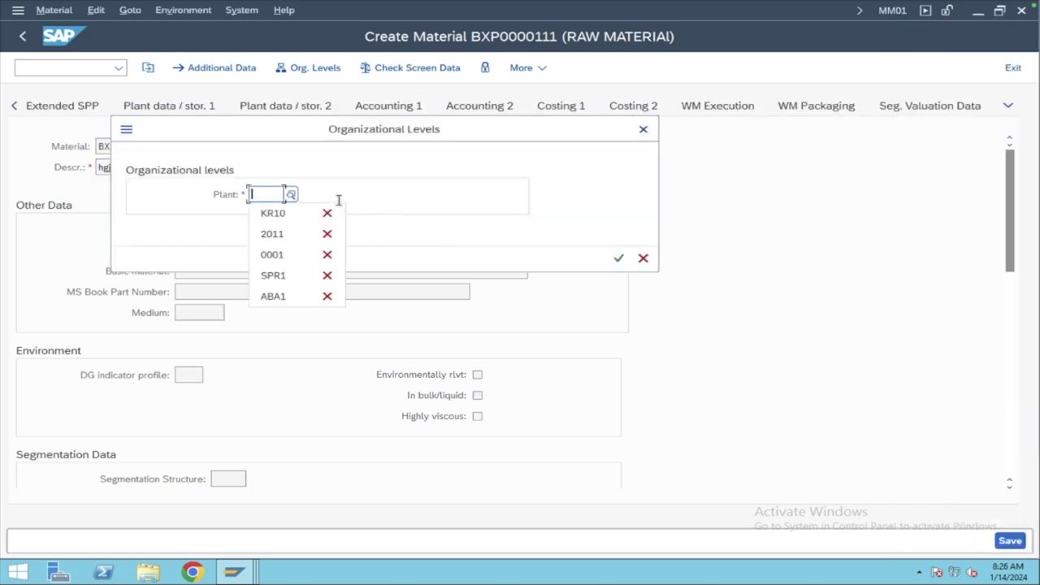
{"action": "key", "text": "Down"}
{"action": "key", "text": "Return"}
{"action": "key", "text": "Return"}
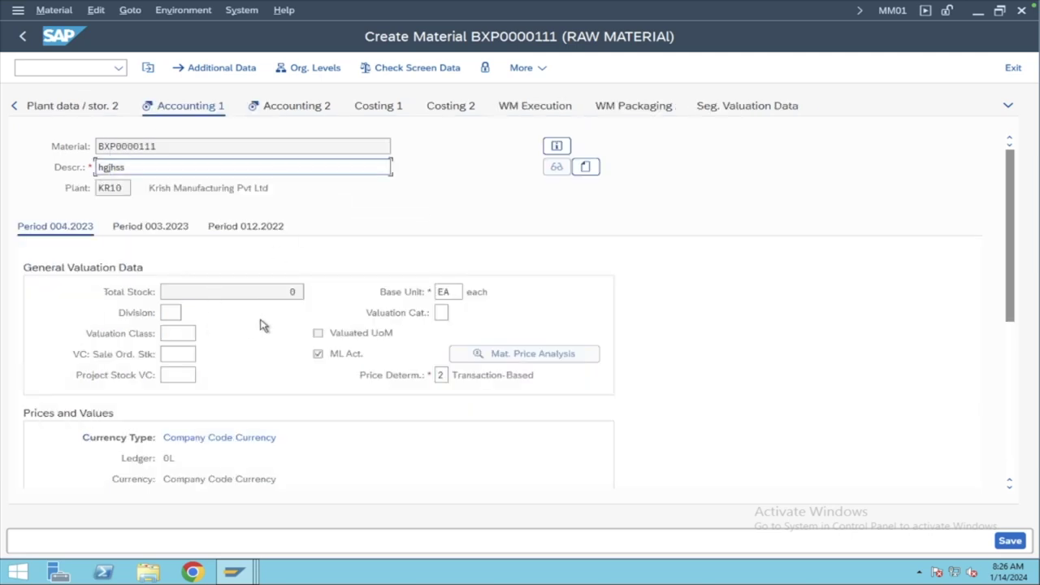
- Display the list of valuation classes available for the material in the Accounting 1 view
{"action": "left_click", "coordinate": [166, 333]}
{"action": "scroll", "coordinate": [235, 341], "scroll_direction": "down", "scroll_amount": 5}
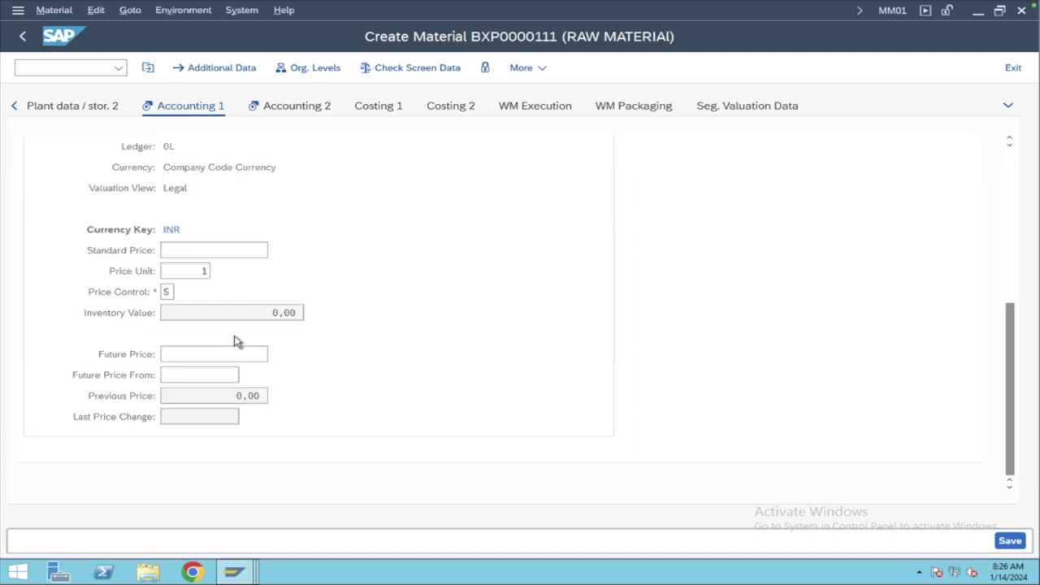
{"action": "scroll", "coordinate": [235, 341], "scroll_direction": "up", "scroll_amount": 5}
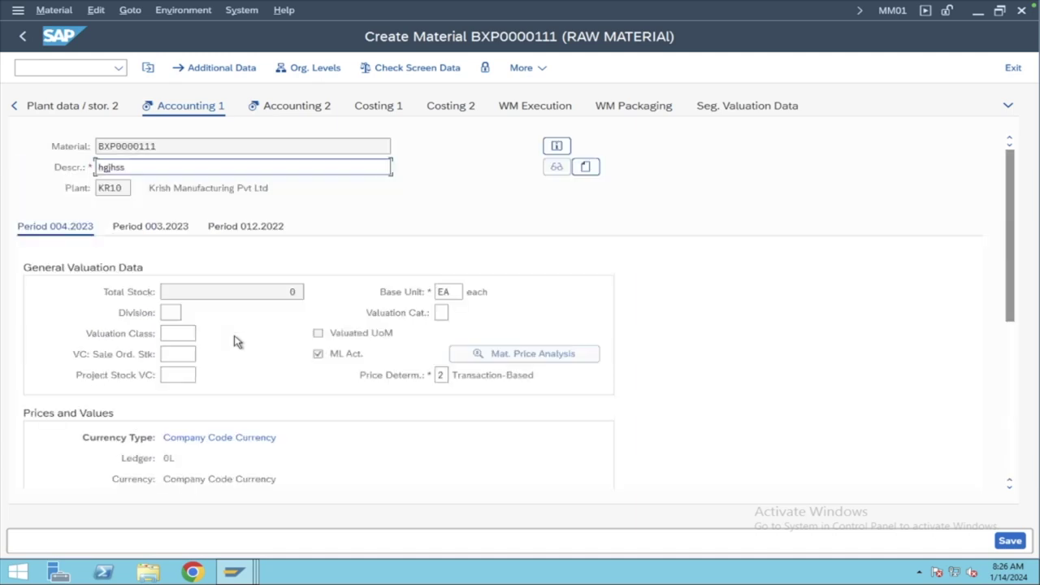
{"action": "left_click", "coordinate": [191, 334]}
{"action": "left_click", "coordinate": [203, 334]}
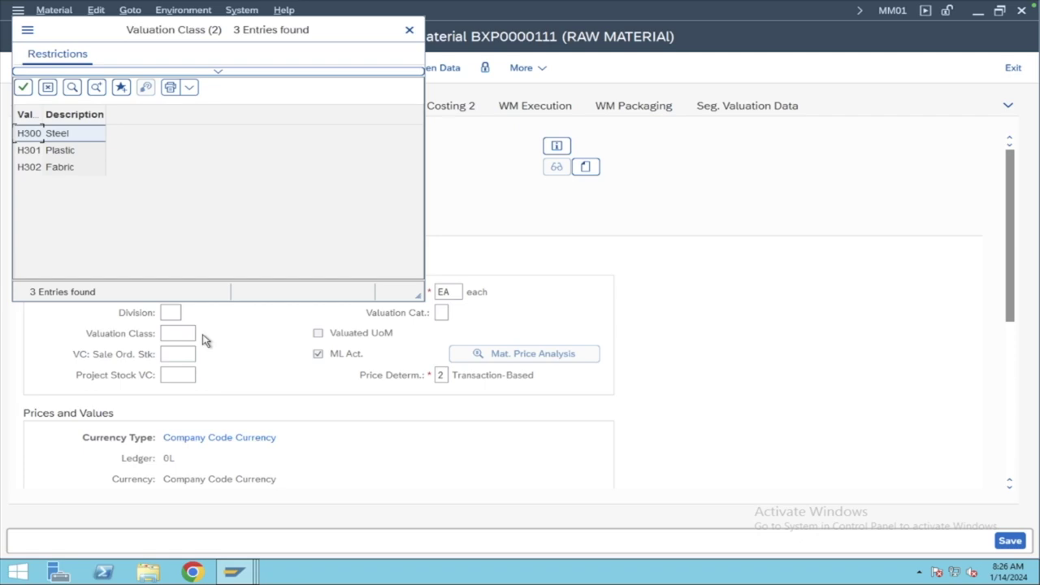
- Switch to the Excel workbook and review the material type, account category reference and valuation class columns
{"action": "key", "text": "ctrl+Left"}
{"action": "left_click", "coordinate": [253, 268]}
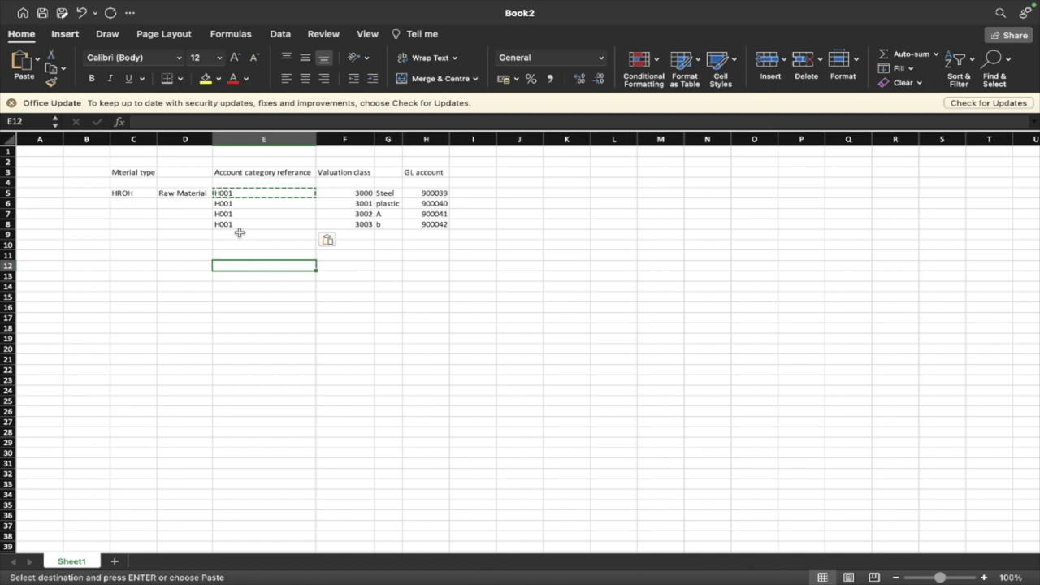
{"action": "left_click", "coordinate": [241, 236]}
{"action": "left_click", "coordinate": [126, 195]}
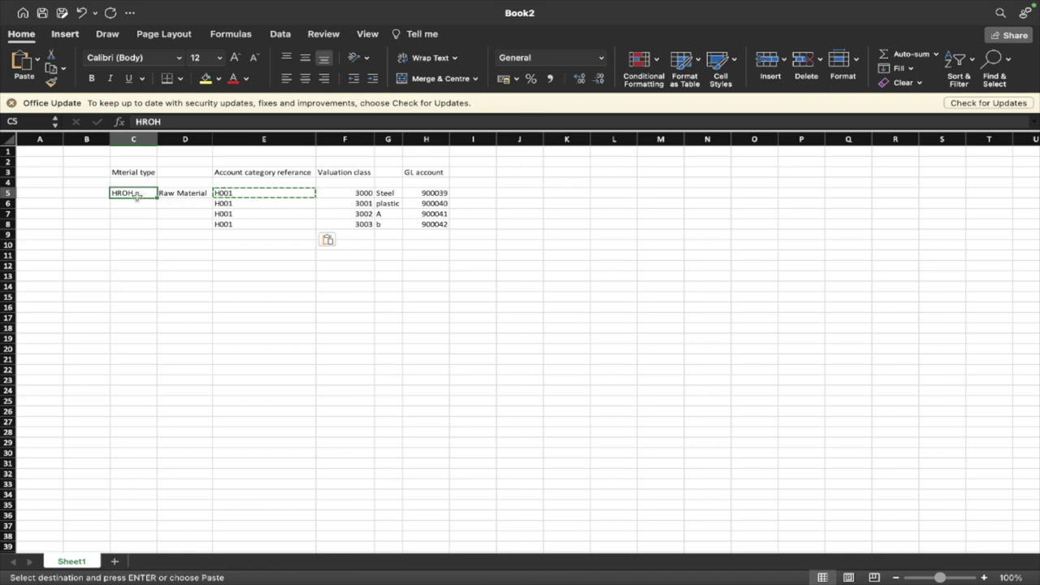
{"action": "left_click", "coordinate": [343, 192]}
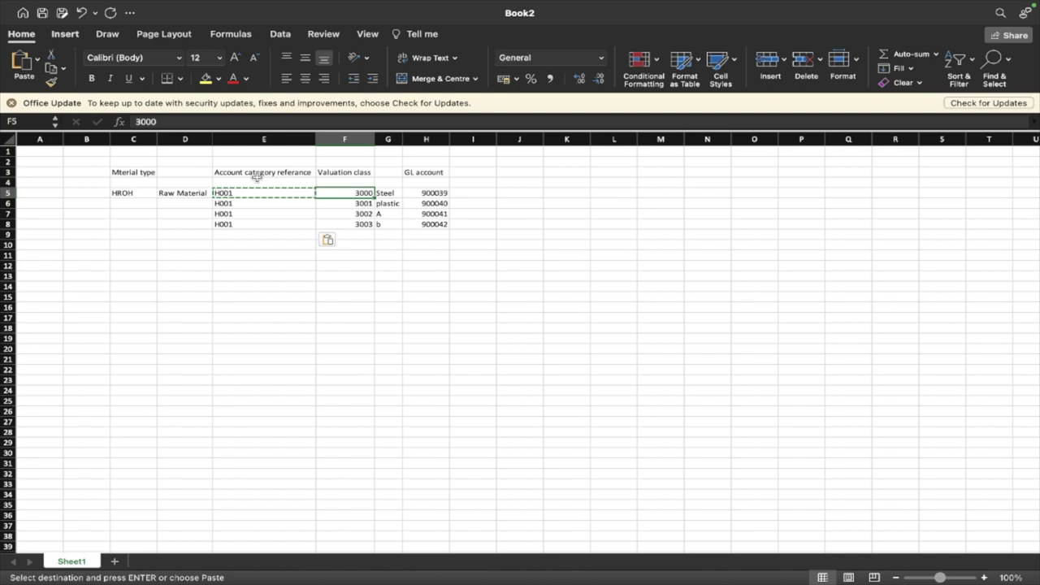
{"action": "left_click", "coordinate": [309, 171]}
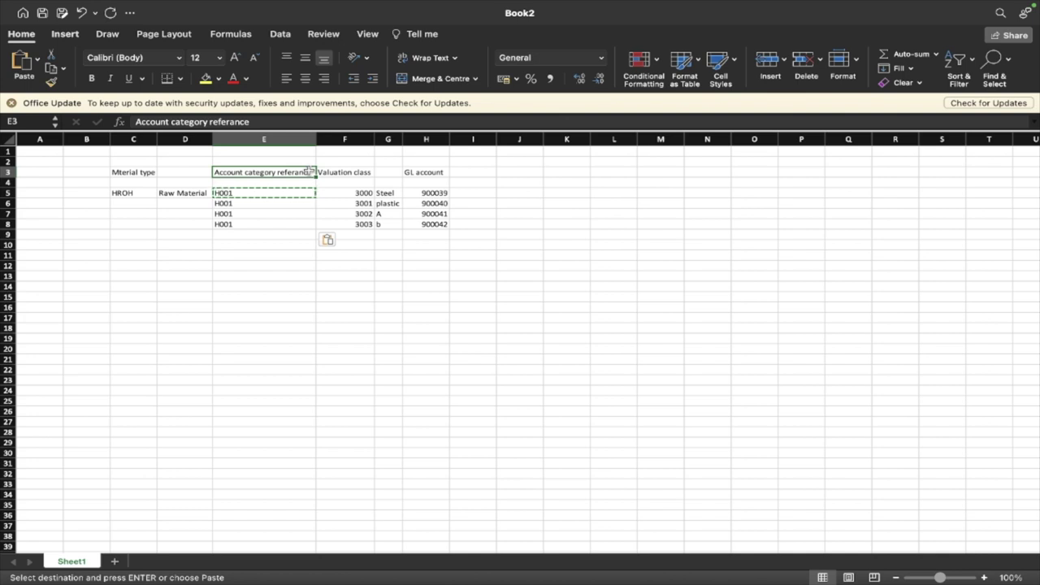
{"action": "left_click", "coordinate": [139, 194]}
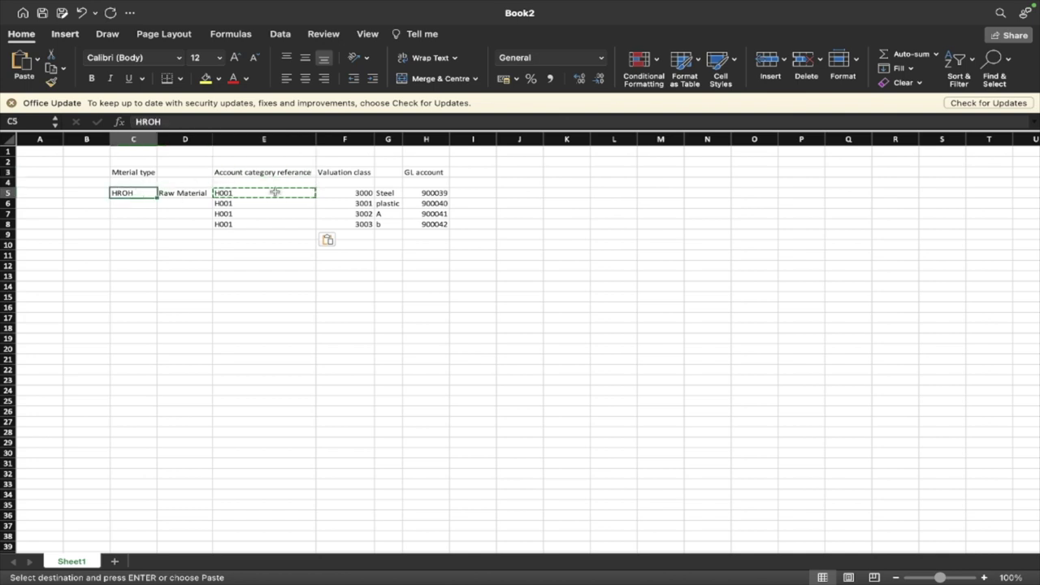
{"action": "left_click", "coordinate": [346, 175]}
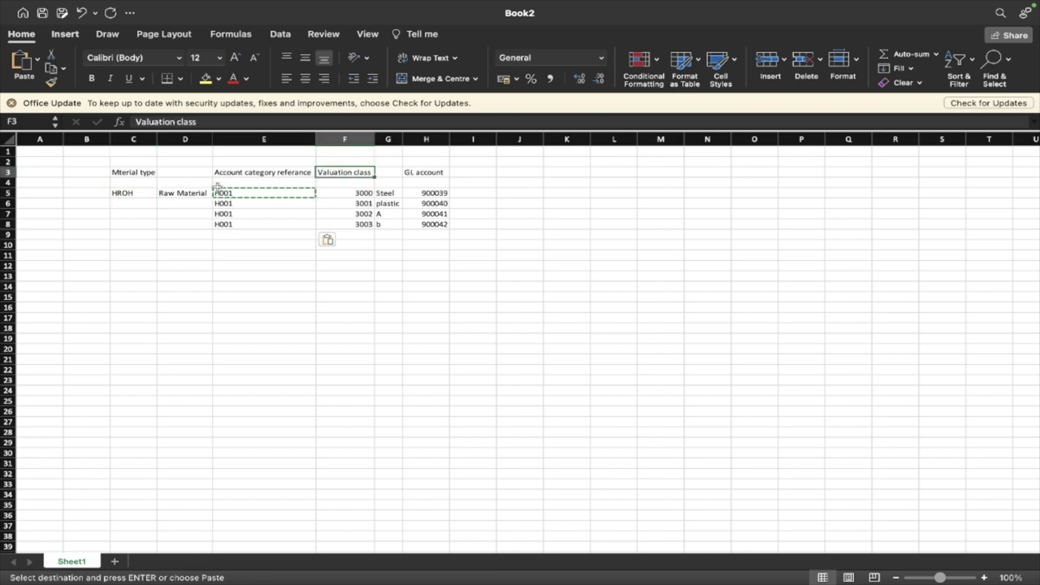
- Compare material type HROH in C5 with its valuation class in F5
{"action": "left_click", "coordinate": [127, 192]}
{"action": "left_click", "coordinate": [344, 195]}
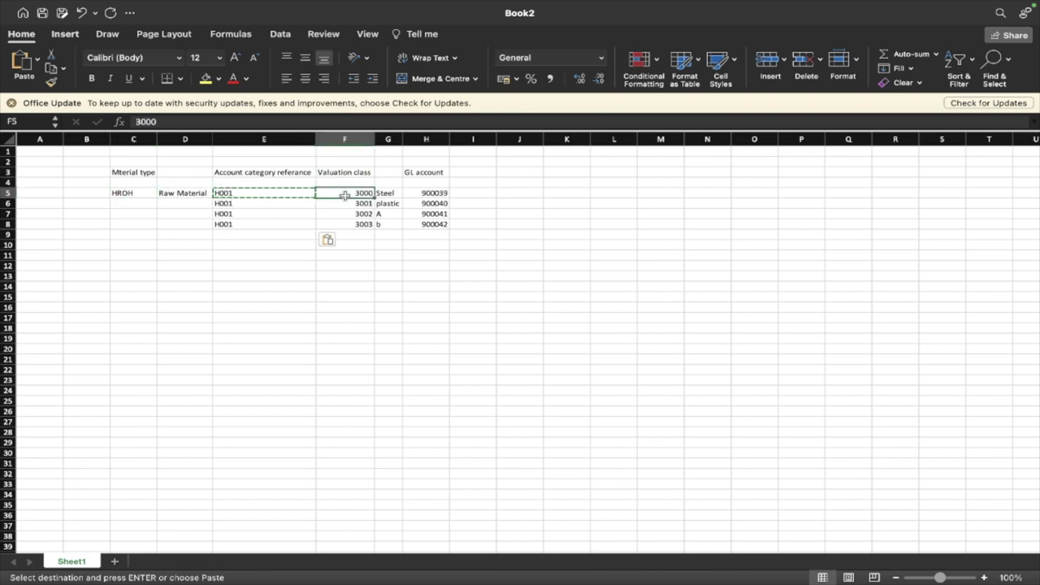
{"action": "left_click", "coordinate": [128, 195]}
{"action": "left_click", "coordinate": [370, 192]}
{"action": "left_click", "coordinate": [114, 195]}
{"action": "left_click", "coordinate": [341, 192]}
- Compare material type HROH in C5 with account category reference H001 in E5
{"action": "left_click", "coordinate": [124, 195]}
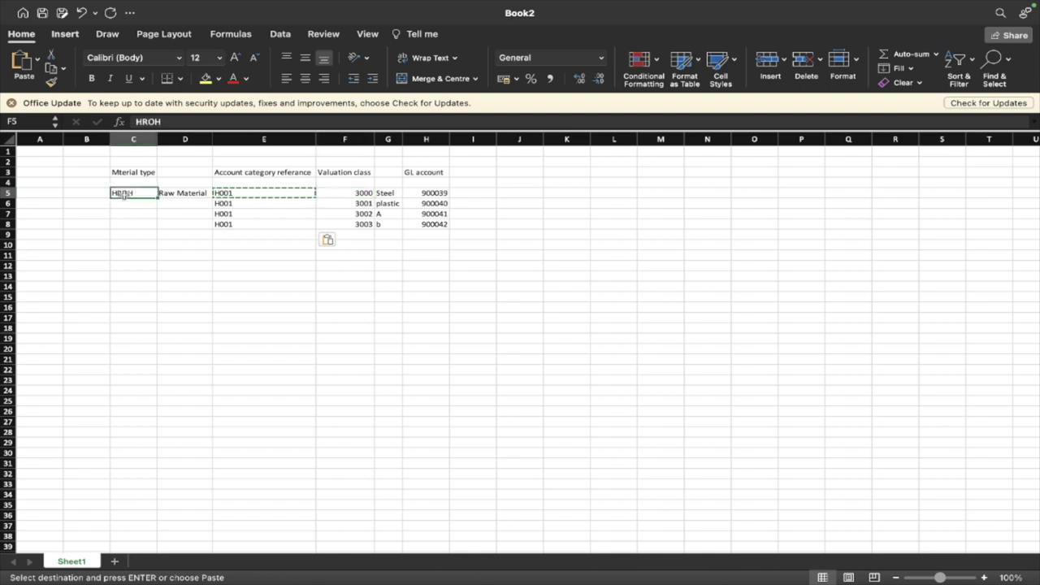
{"action": "left_click", "coordinate": [224, 196]}
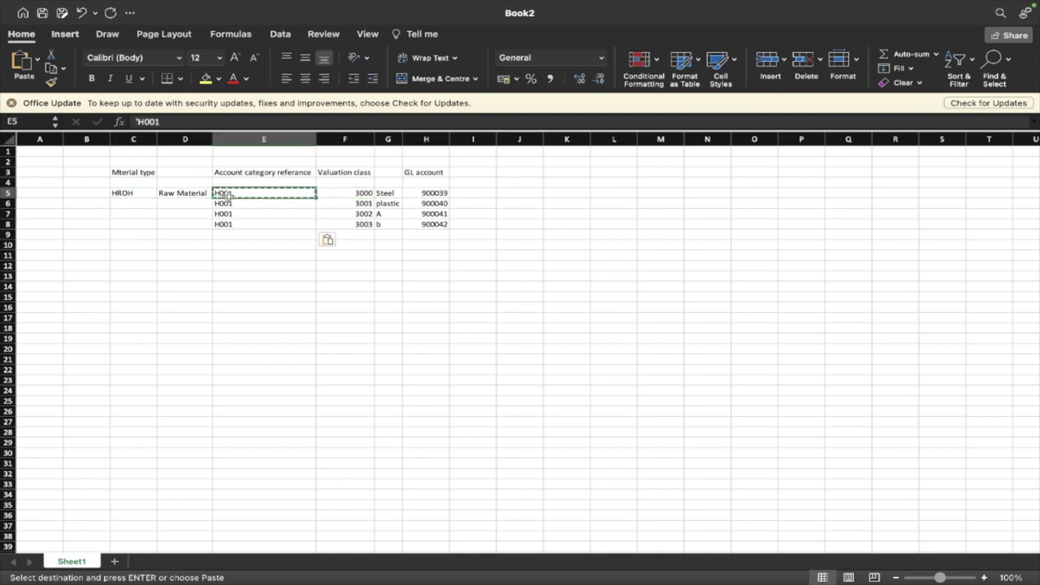
{"action": "left_click", "coordinate": [122, 196]}
{"action": "left_click", "coordinate": [239, 195]}
{"action": "left_click", "coordinate": [141, 196]}
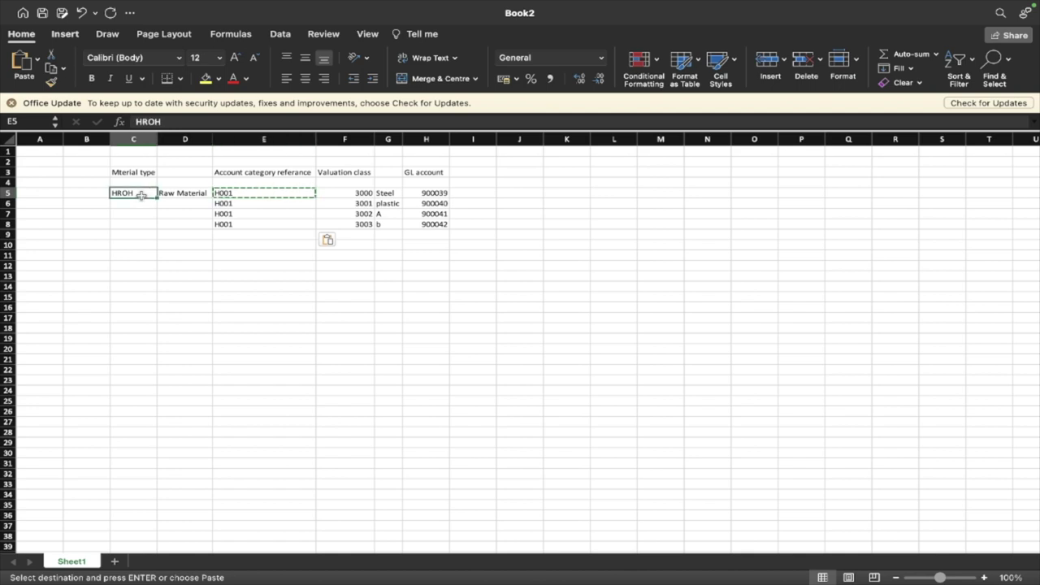
- Compare account category reference H001 in column E with the valuation classes in F5:F8
{"action": "left_click", "coordinate": [226, 192]}
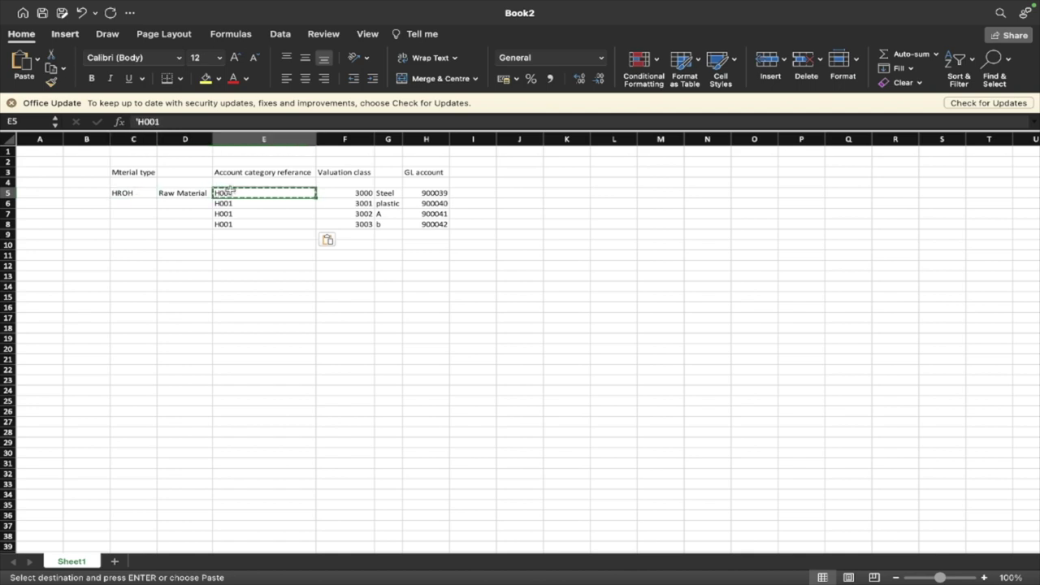
{"action": "left_click", "coordinate": [340, 196]}
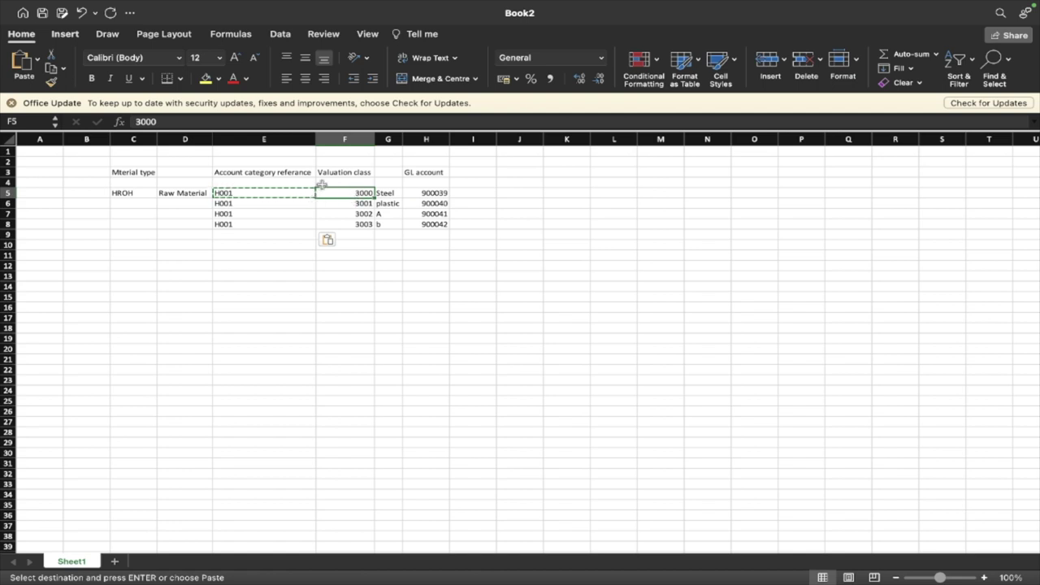
{"action": "left_click", "coordinate": [223, 196]}
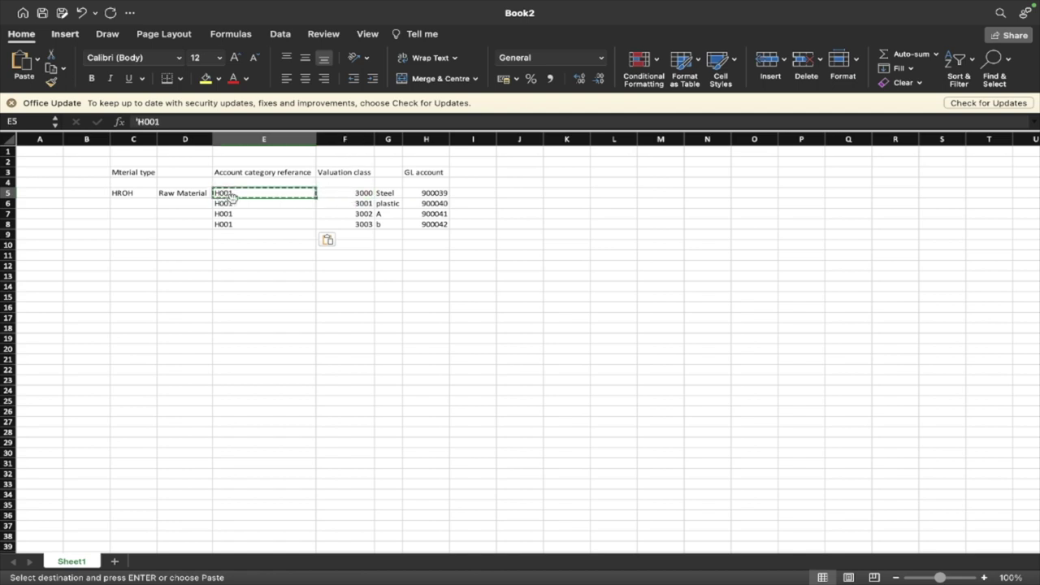
{"action": "left_click_drag", "start_coordinate": [358, 194], "coordinate": [347, 224]}
{"action": "left_click", "coordinate": [286, 192]}
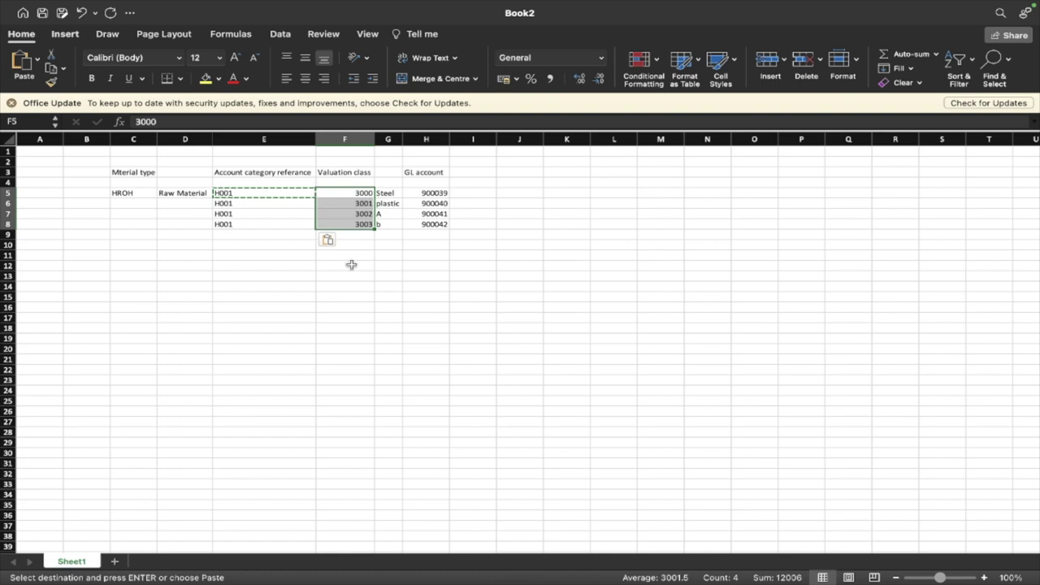
{"action": "left_click", "coordinate": [254, 201]}
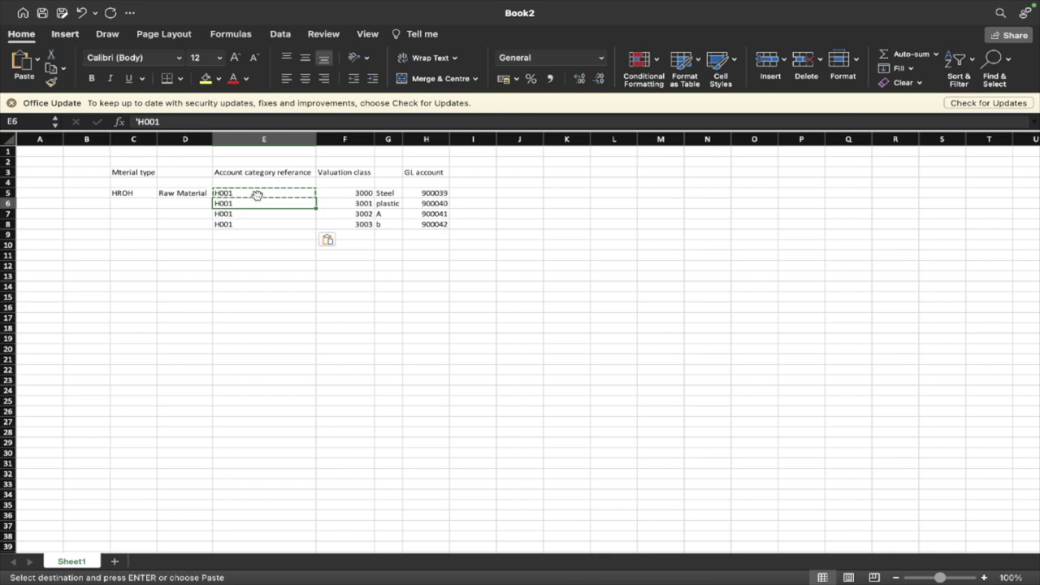
- Switch back to the SAP material creation screen and close the valuation class list without choosing an entry
{"action": "key", "text": "ctrl+Right"}
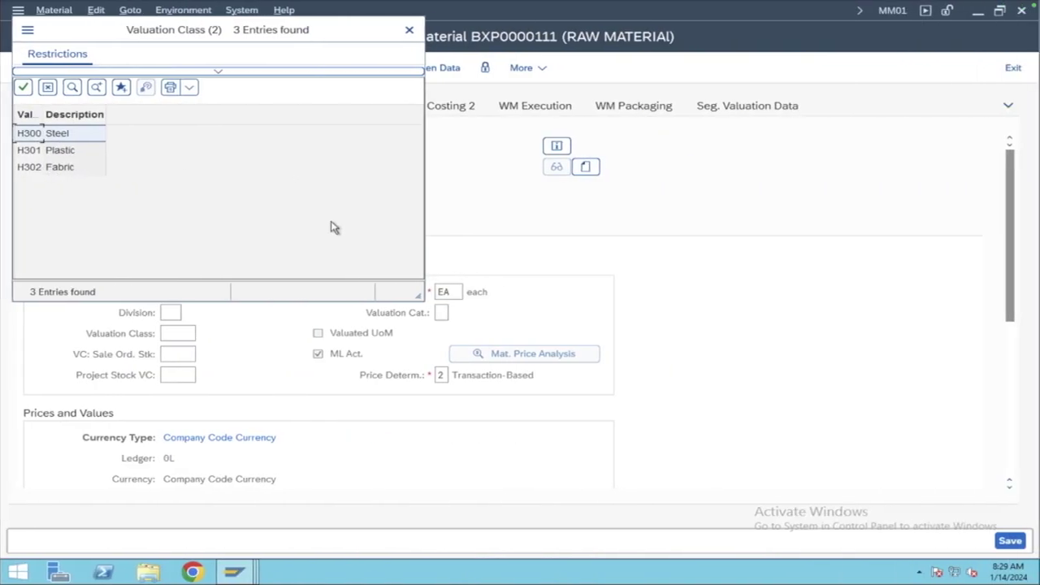
{"action": "left_click", "coordinate": [409, 29]}
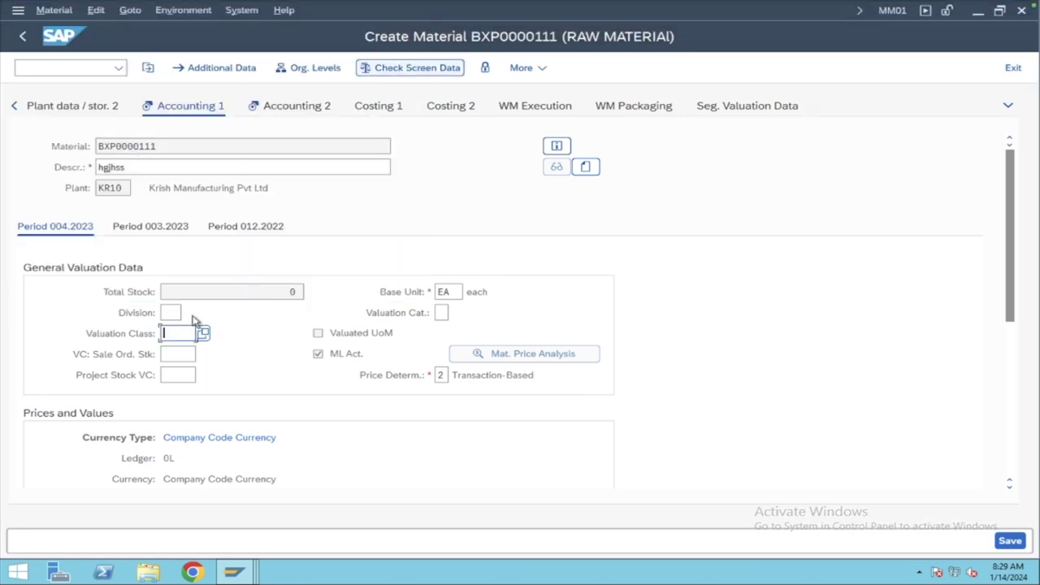
- Assign valuation class H300 to the new raw material BXP0000111 in its first accounting view
{"action": "left_click", "coordinate": [1010, 541]}
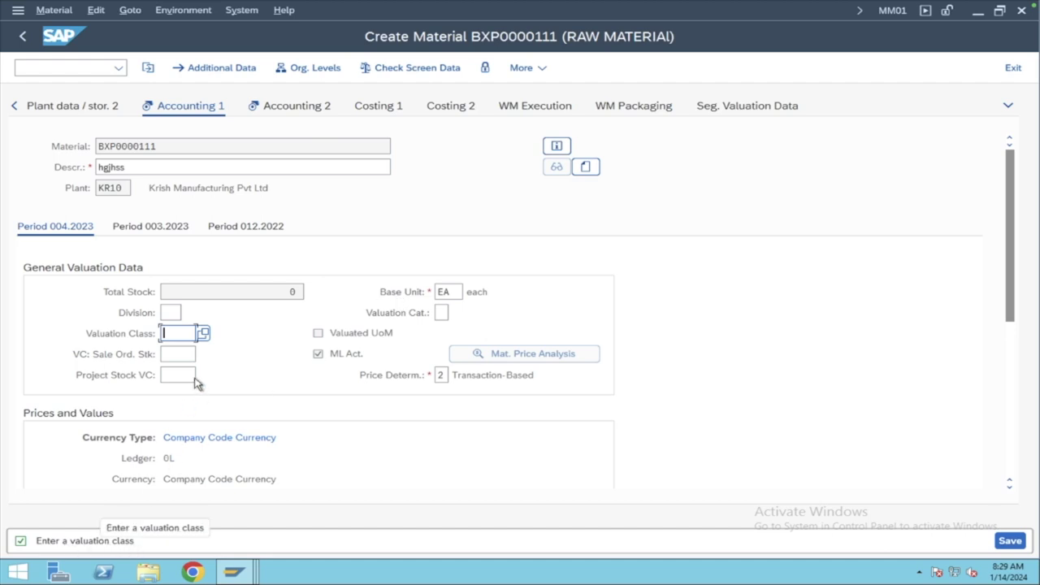
{"action": "left_click", "coordinate": [180, 334]}
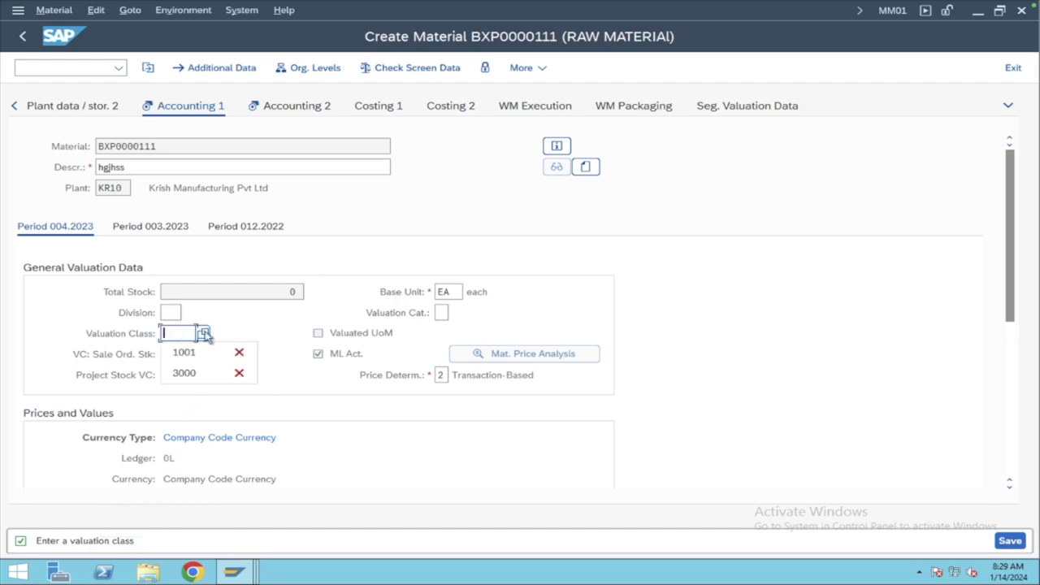
{"action": "left_click", "coordinate": [203, 333]}
{"action": "left_click", "coordinate": [51, 137]}
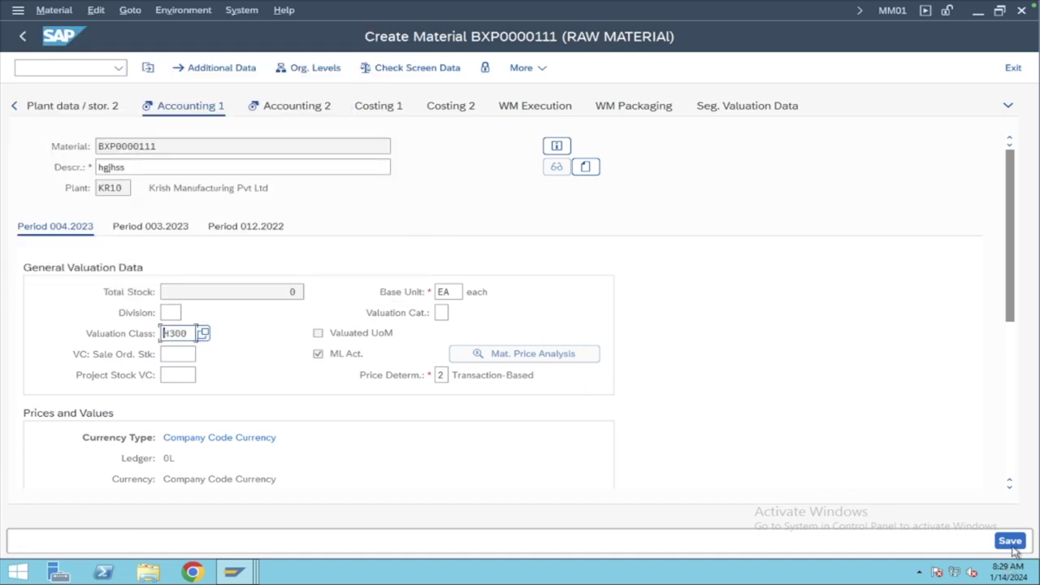
{"action": "key", "text": "Return"}
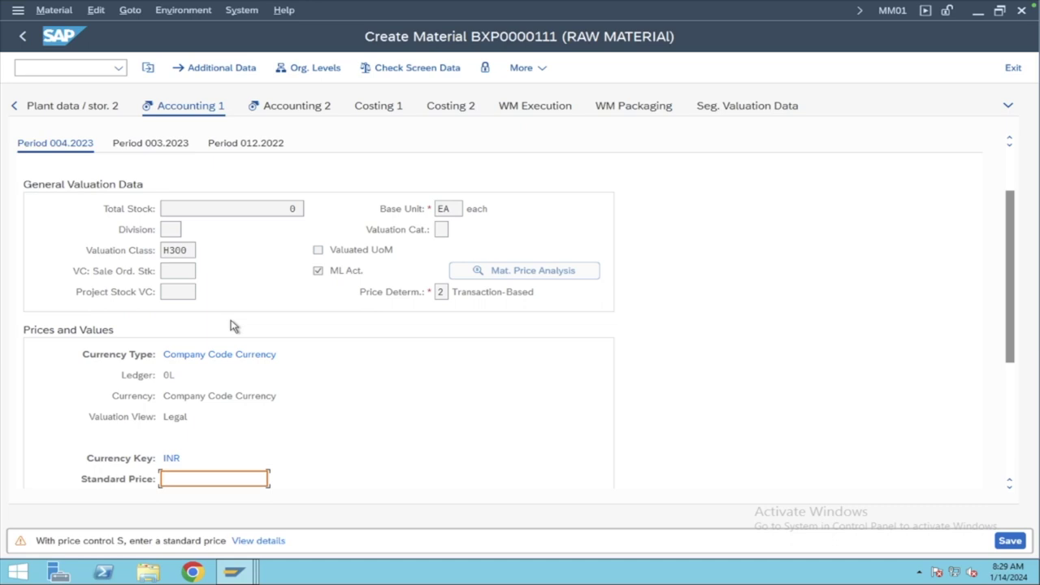
- Set the material's price control to V in the company code currency prices and values
{"action": "scroll", "coordinate": [232, 325], "scroll_direction": "down", "scroll_amount": 3}
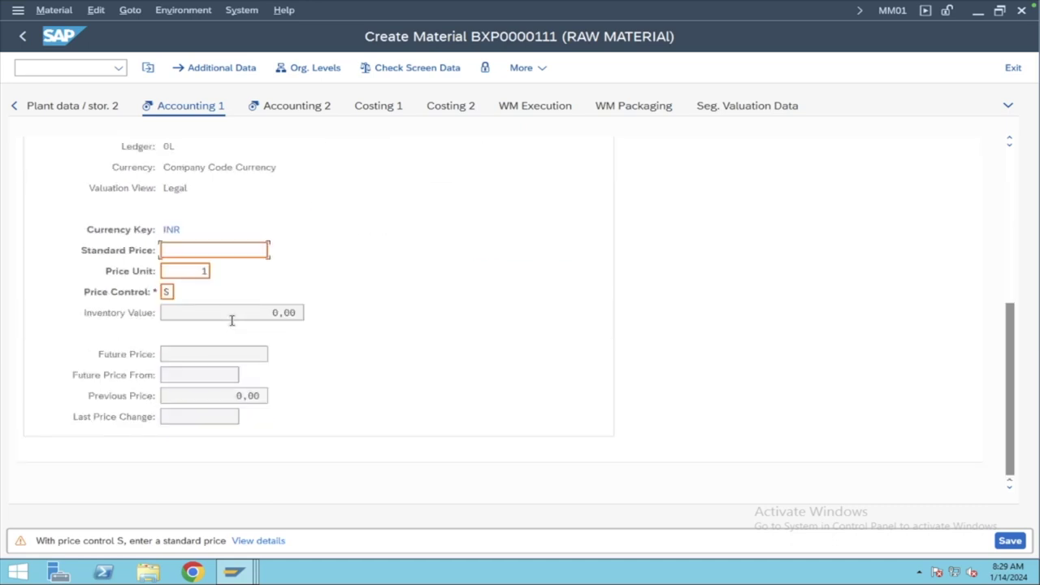
{"action": "left_click", "coordinate": [166, 291]}
{"action": "type", "text": "V"}
{"action": "key", "text": "Return"}
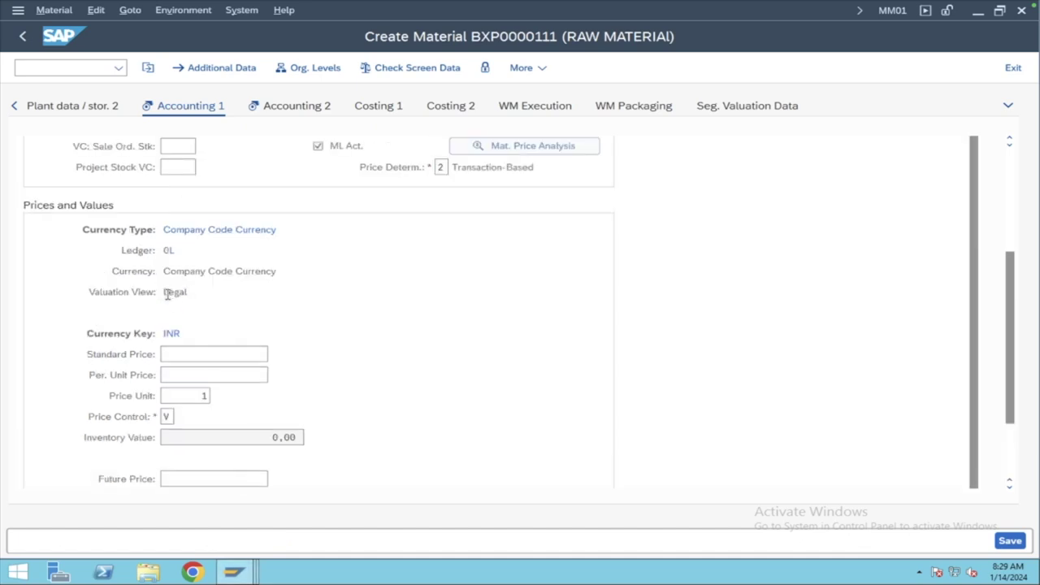
- Accept the accounting data without a moving average price, pass the second accounting view and save the new material
{"action": "key", "text": "Return"}
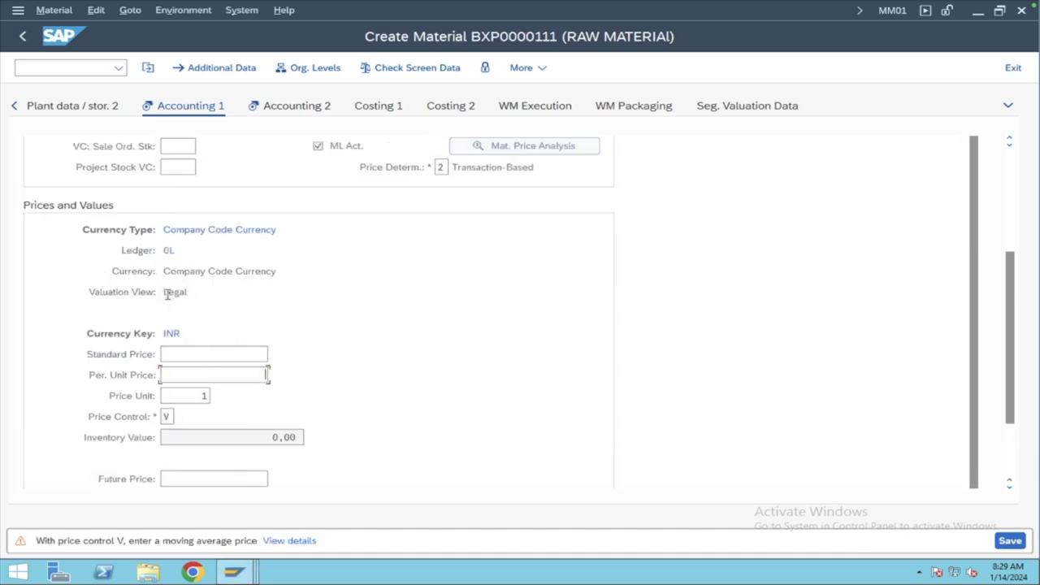
{"action": "key", "text": "Return"}
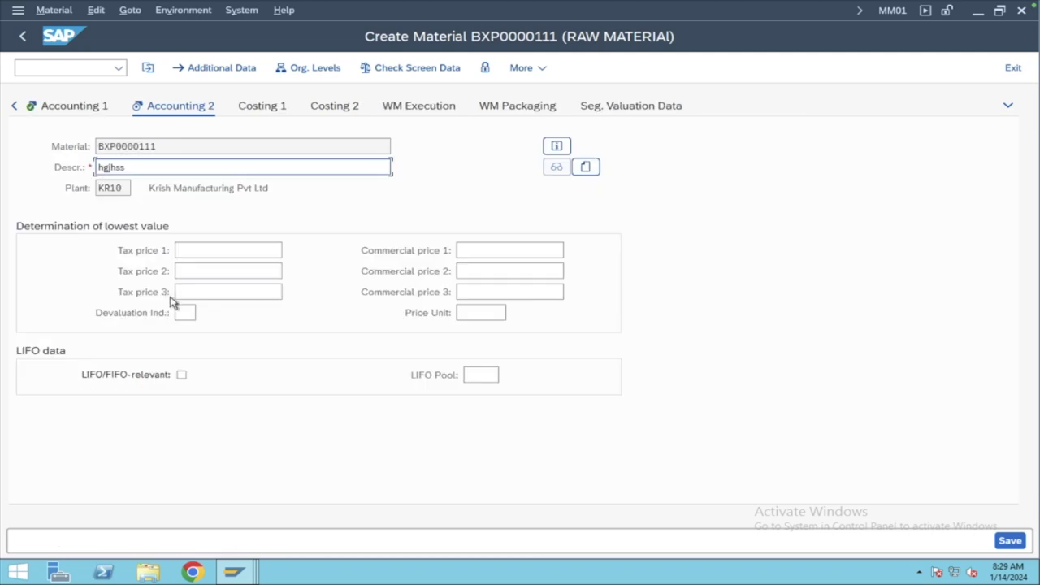
{"action": "key", "text": "Return"}
{"action": "key", "text": "Return"}
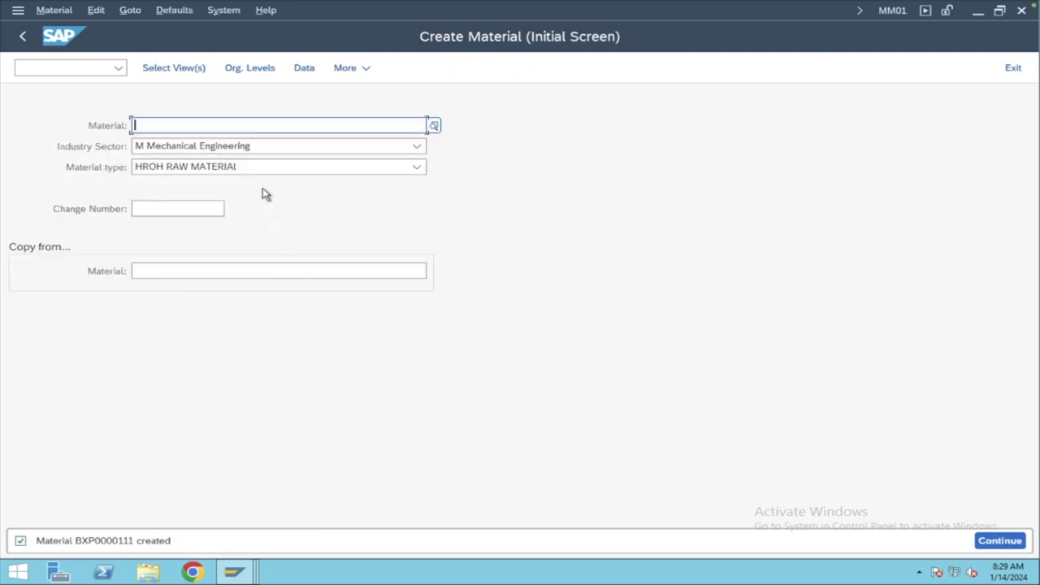
- Open transaction OBYC in a new session using the /o prefix
{"action": "left_click", "coordinate": [56, 70]}
{"action": "type", "text": "/o"}
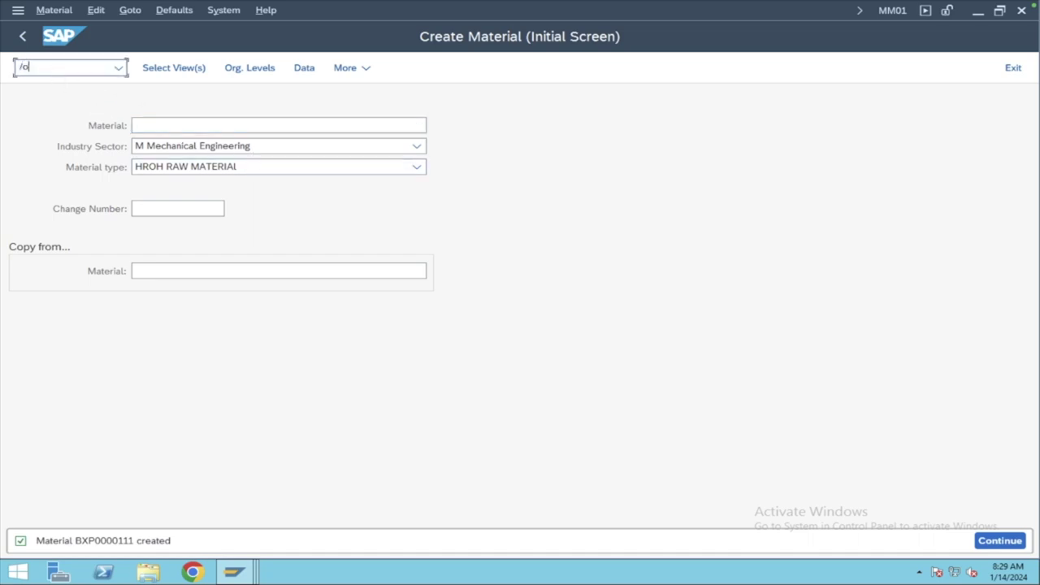
{"action": "type", "text": "mm01"}
{"action": "key", "text": "Return"}
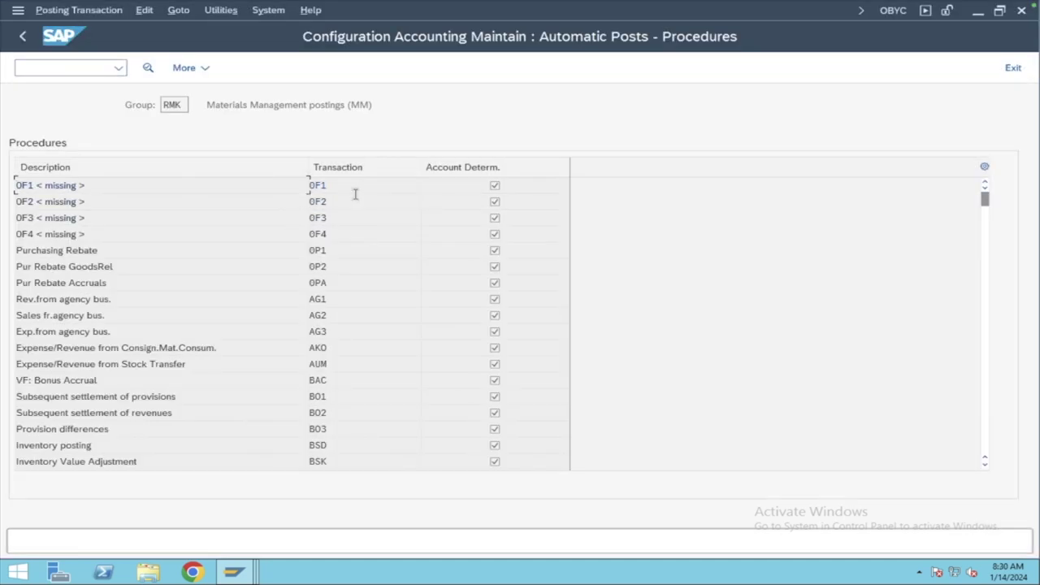
- Switch to the Excel workbook Book2 and examine valuation class 3000 for steel and the GL account mapped to it
{"action": "key", "text": "alt+Tab"}
{"action": "key", "text": "ctrl+Left"}
{"action": "key", "text": "ctrl+Left"}
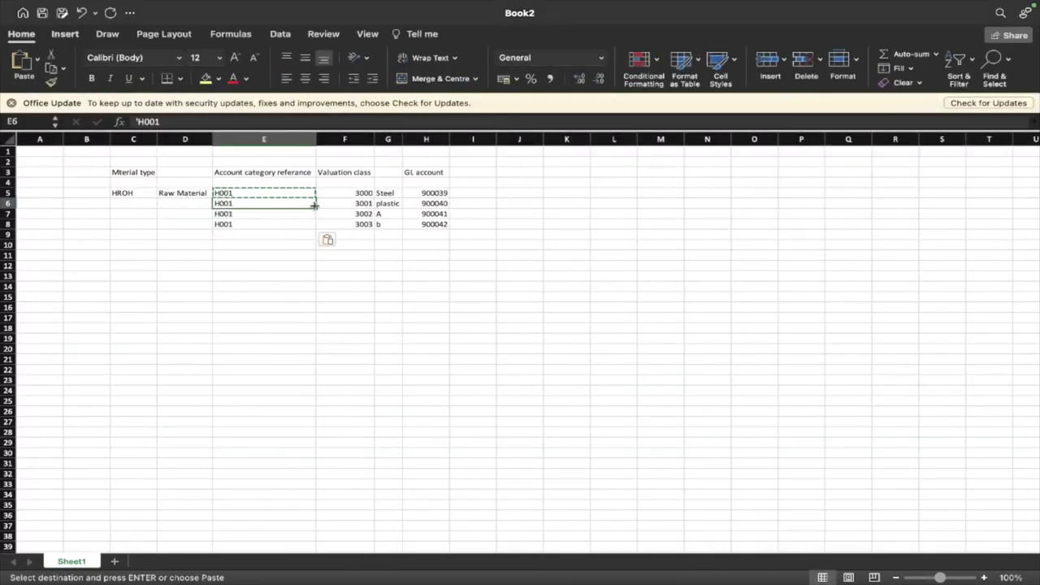
{"action": "left_click", "coordinate": [355, 193]}
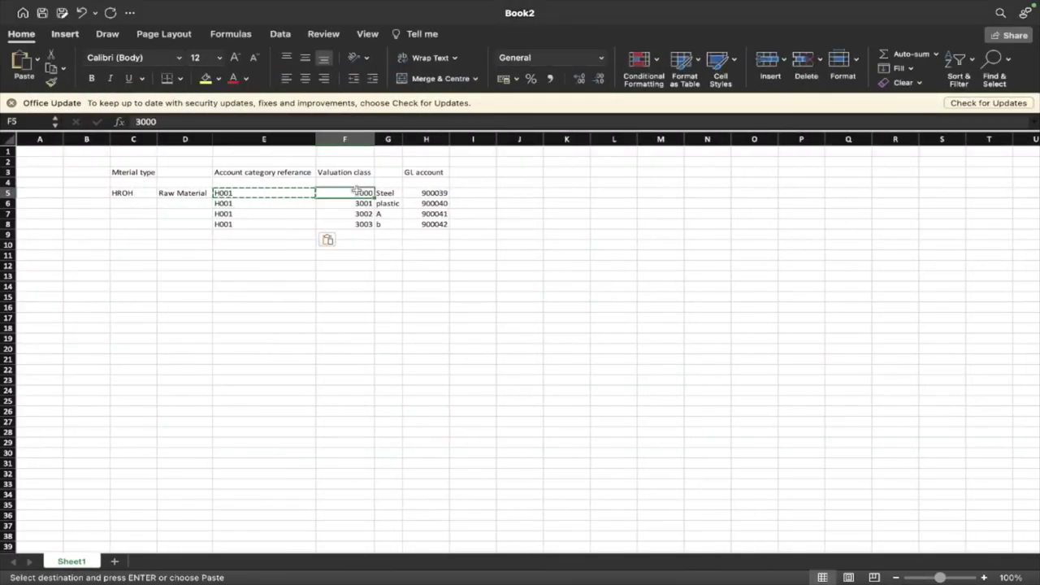
{"action": "left_click", "coordinate": [484, 213]}
{"action": "left_click", "coordinate": [363, 193]}
{"action": "left_click", "coordinate": [360, 172]}
{"action": "left_click", "coordinate": [352, 192]}
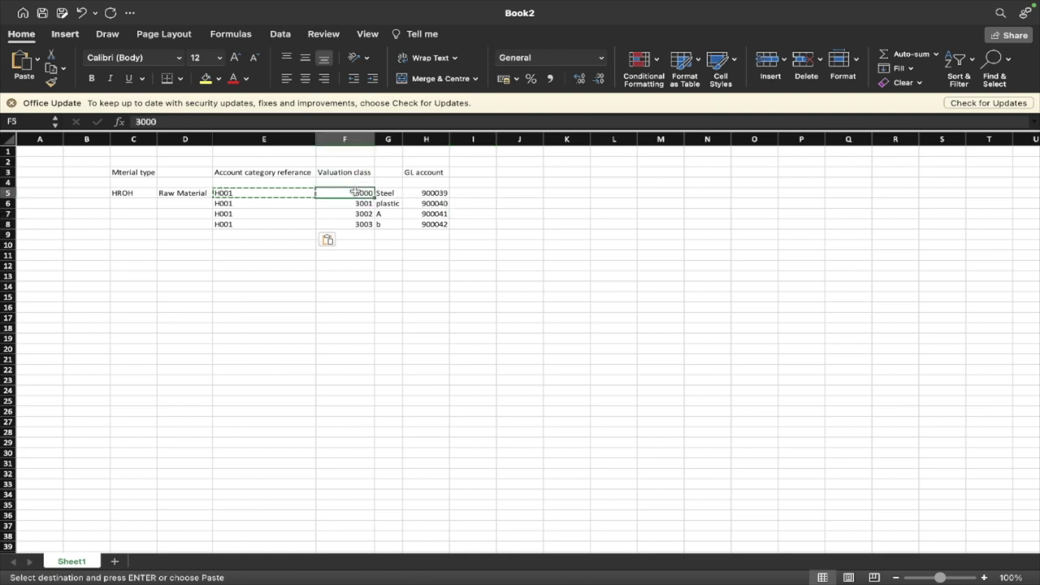
{"action": "left_click", "coordinate": [438, 193]}
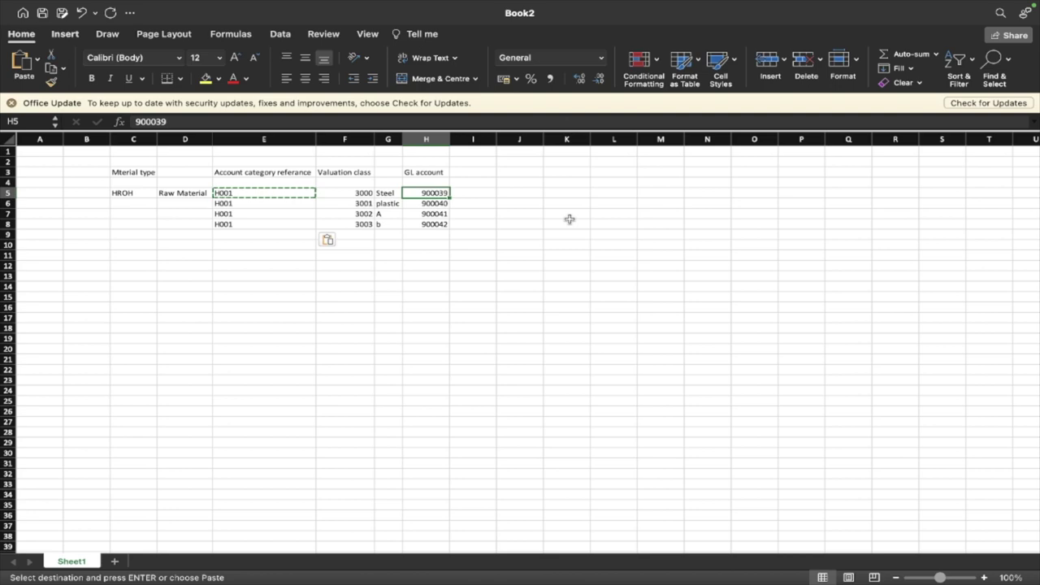
- Switch back to SAP, find the GR/IR clearing account procedure WRX in the posting procedures list and open it
{"action": "key", "text": "ctrl+Right"}
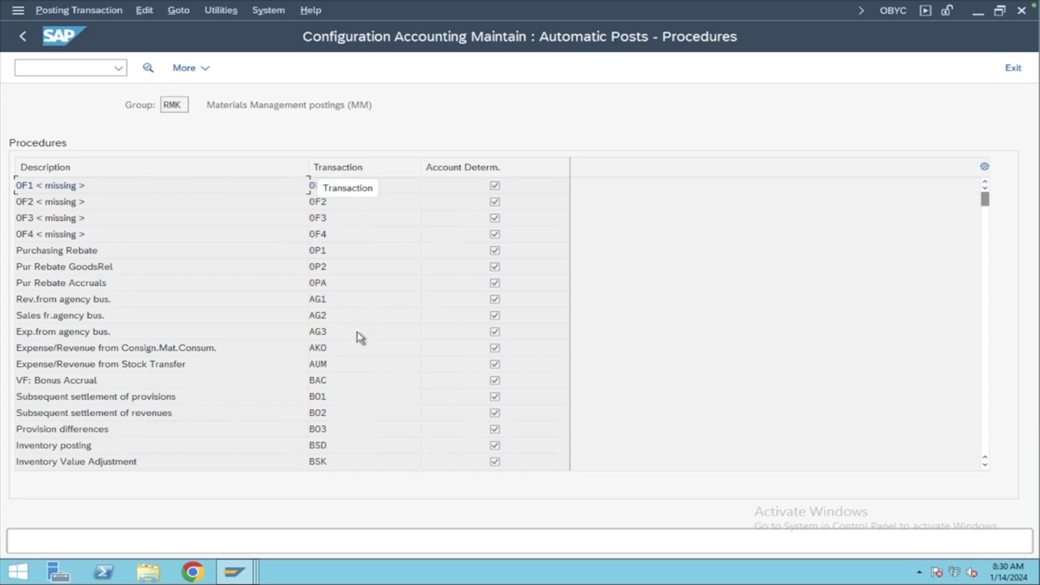
{"action": "scroll", "coordinate": [358, 334], "scroll_direction": "down", "scroll_amount": 2}
{"action": "scroll", "coordinate": [359, 335], "scroll_direction": "down", "scroll_amount": 1}
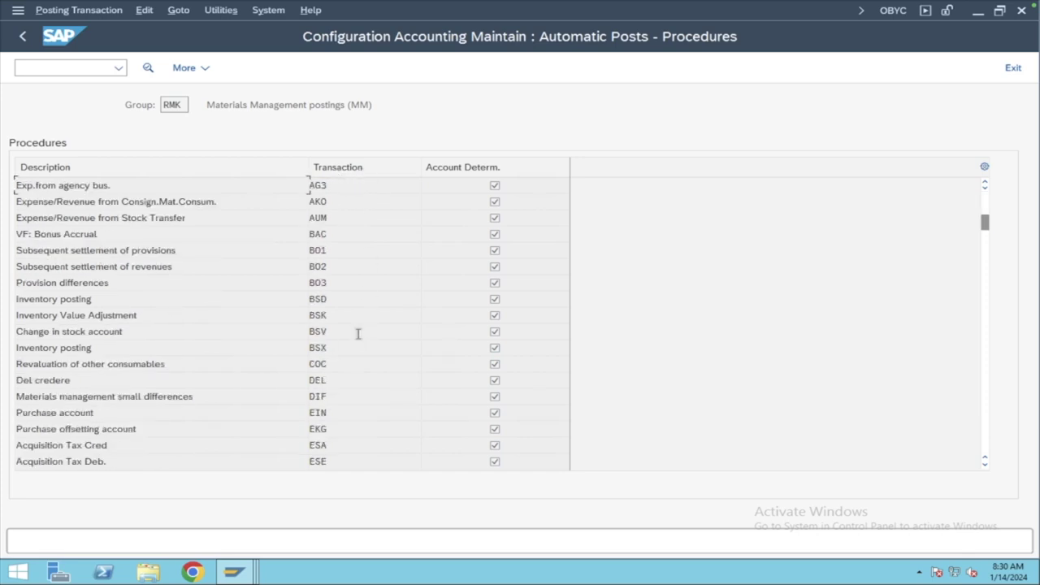
{"action": "scroll", "coordinate": [359, 334], "scroll_direction": "down", "scroll_amount": 4}
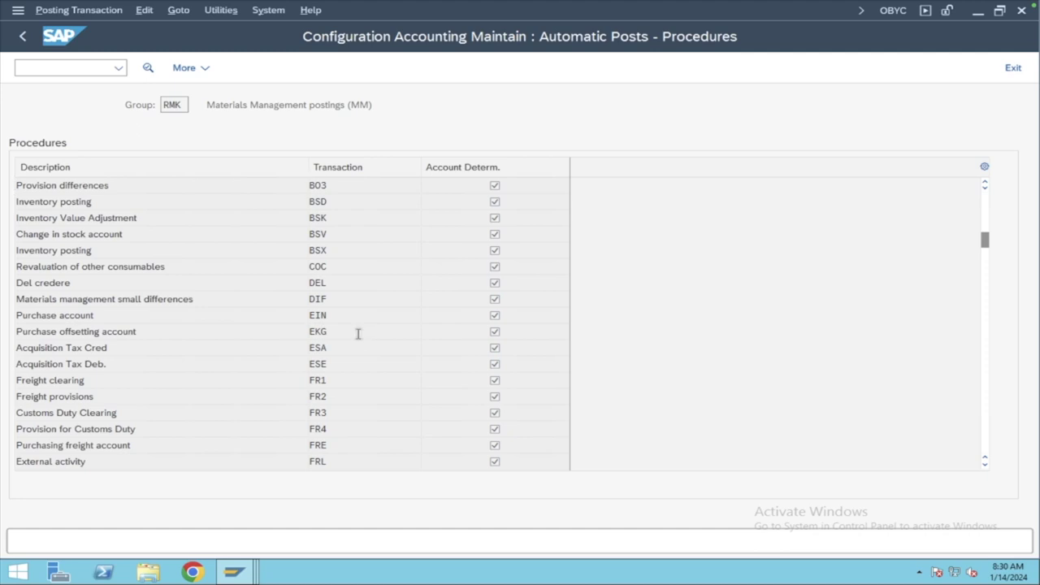
{"action": "scroll", "coordinate": [358, 334], "scroll_direction": "down", "scroll_amount": 1}
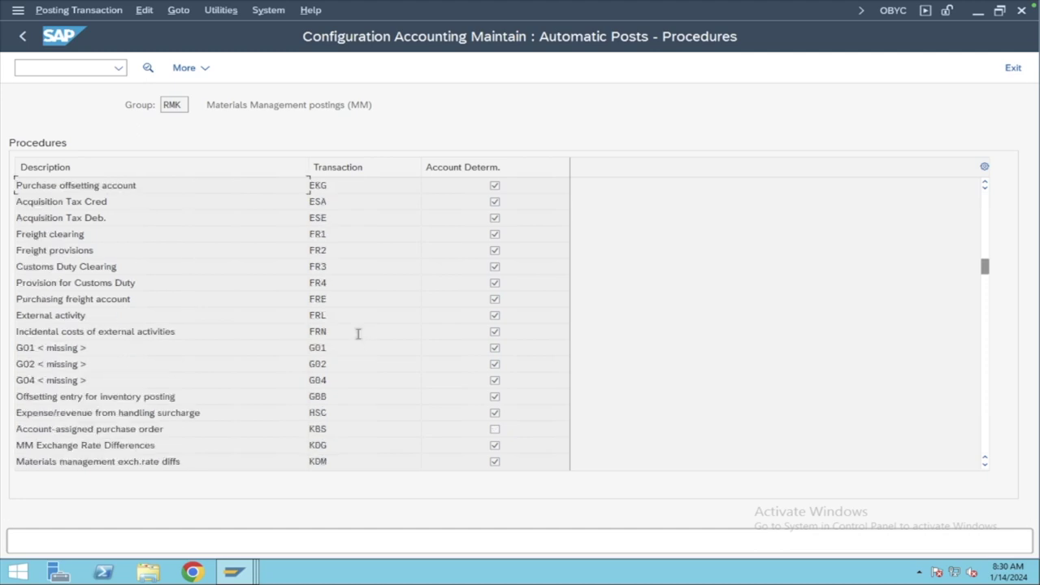
{"action": "scroll", "coordinate": [358, 334], "scroll_direction": "down", "scroll_amount": 2}
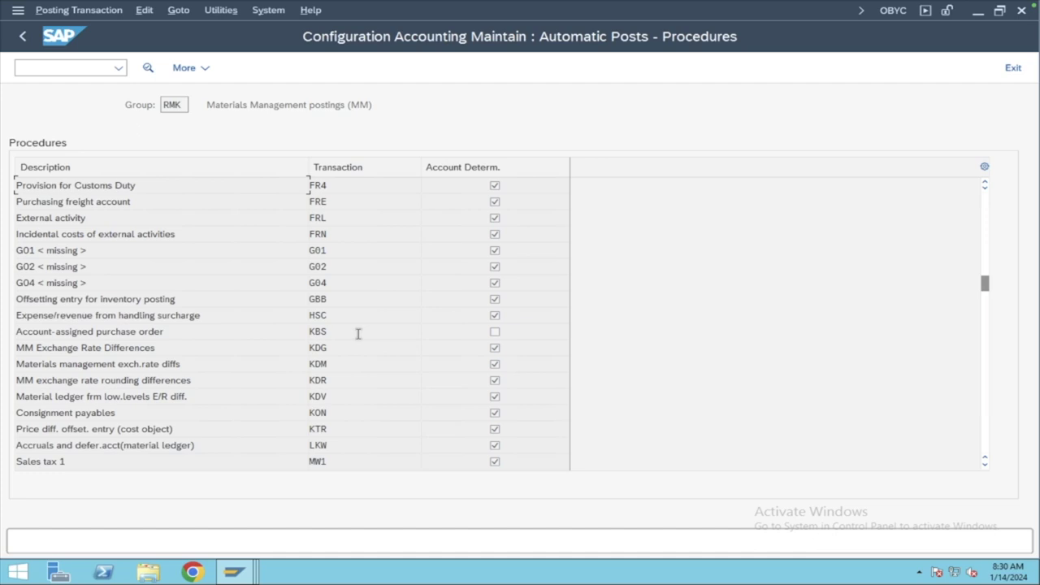
{"action": "scroll", "coordinate": [359, 334], "scroll_direction": "down", "scroll_amount": 4}
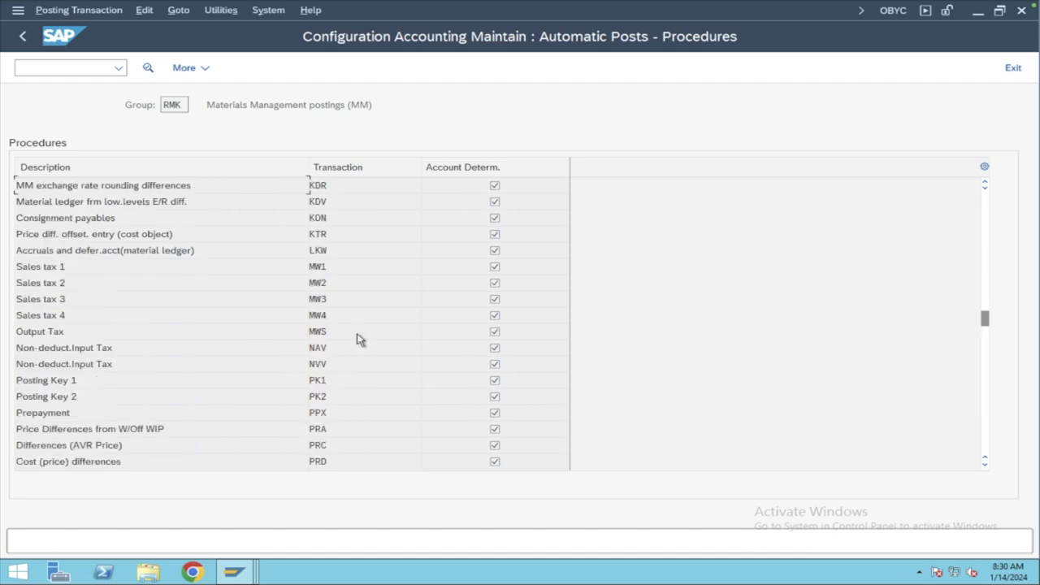
{"action": "scroll", "coordinate": [359, 336], "scroll_direction": "down", "scroll_amount": 3}
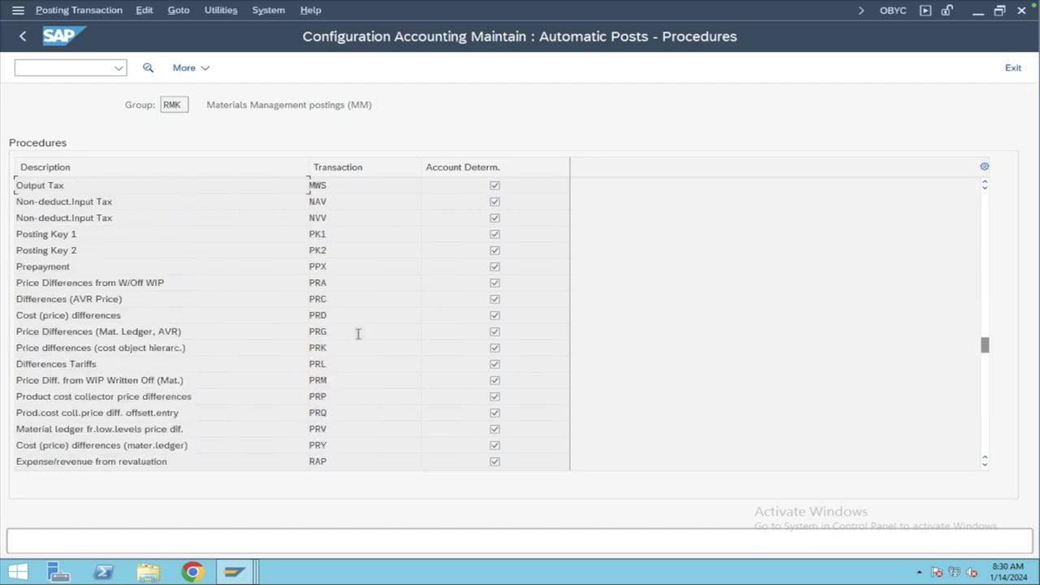
{"action": "scroll", "coordinate": [358, 334], "scroll_direction": "down", "scroll_amount": 1}
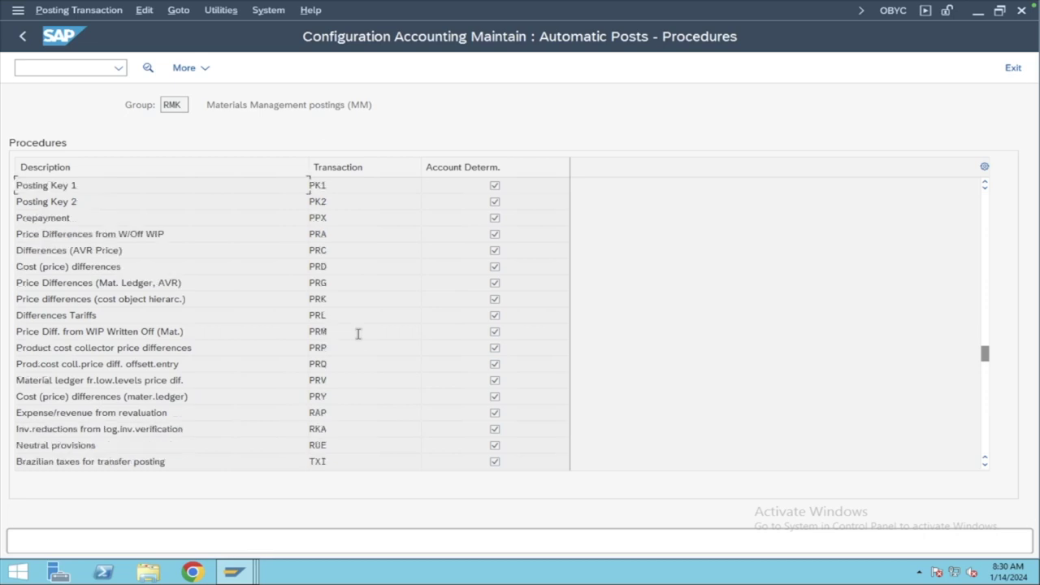
{"action": "scroll", "coordinate": [358, 334], "scroll_direction": "down", "scroll_amount": 4}
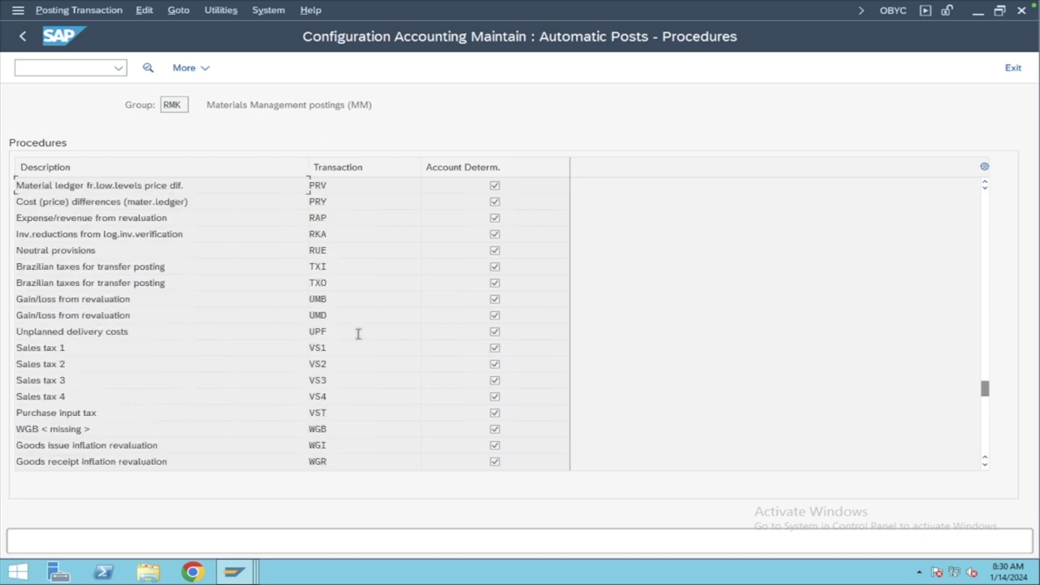
{"action": "scroll", "coordinate": [359, 334], "scroll_direction": "down", "scroll_amount": 4}
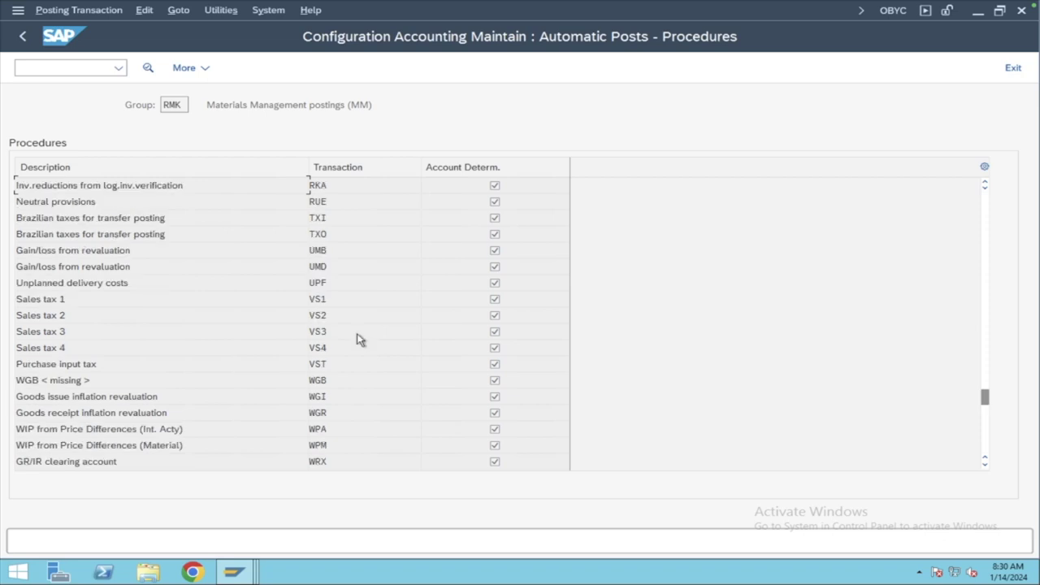
{"action": "left_click", "coordinate": [329, 317]}
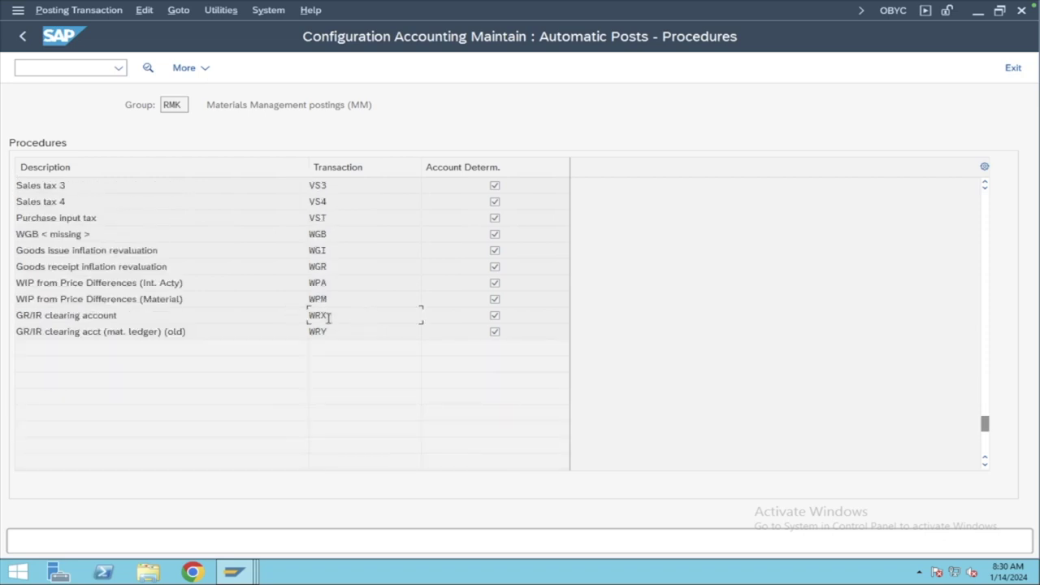
{"action": "left_click", "coordinate": [202, 318]}
{"action": "double_click", "coordinate": [333, 315]}
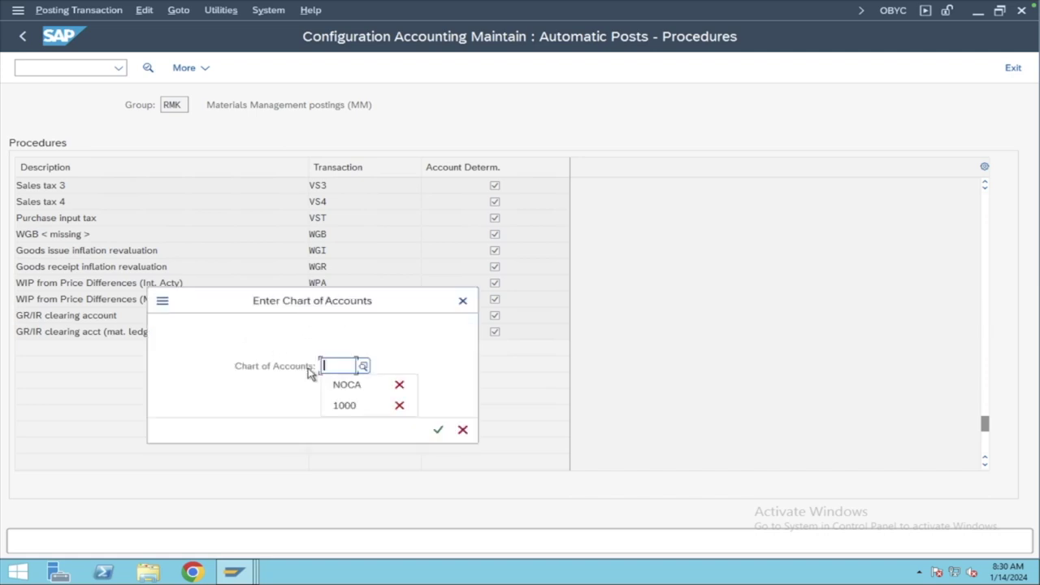
- Choose chart of accounts 1000 for the WRX procedure and display its posting rules
{"action": "key", "text": "Down"}
{"action": "key", "text": "Down"}
{"action": "key", "text": "Return"}
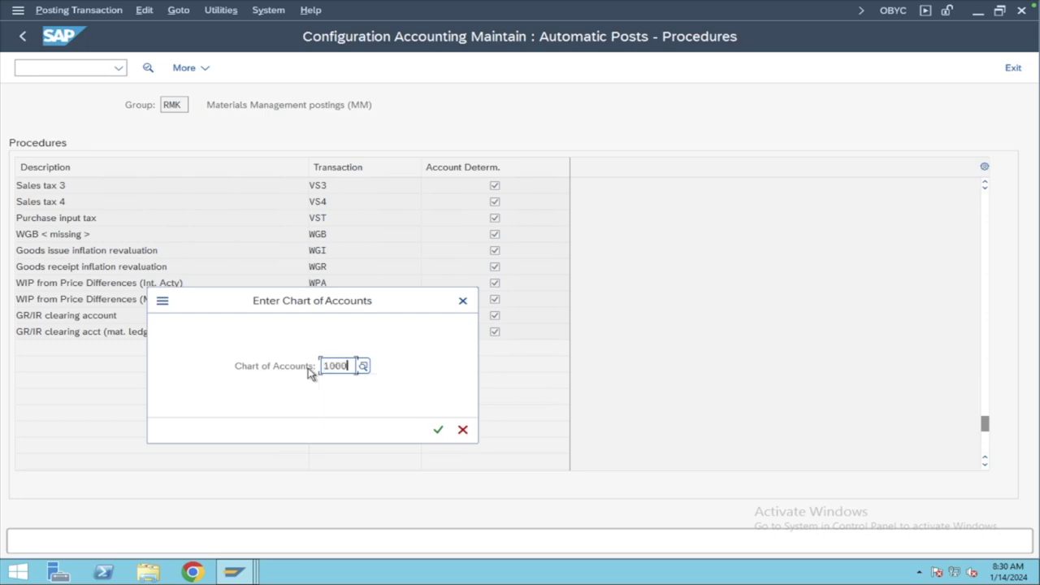
{"action": "key", "text": "Return"}
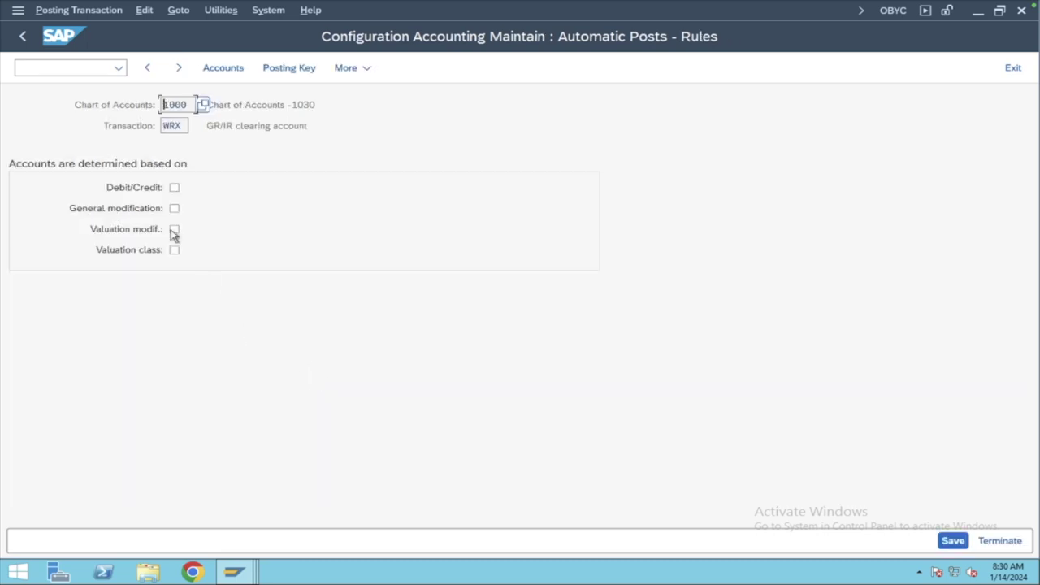
- Leave the WRX posting rules without saving, reopen the WRX procedure, and exit it again without saving
{"action": "left_click", "coordinate": [22, 38]}
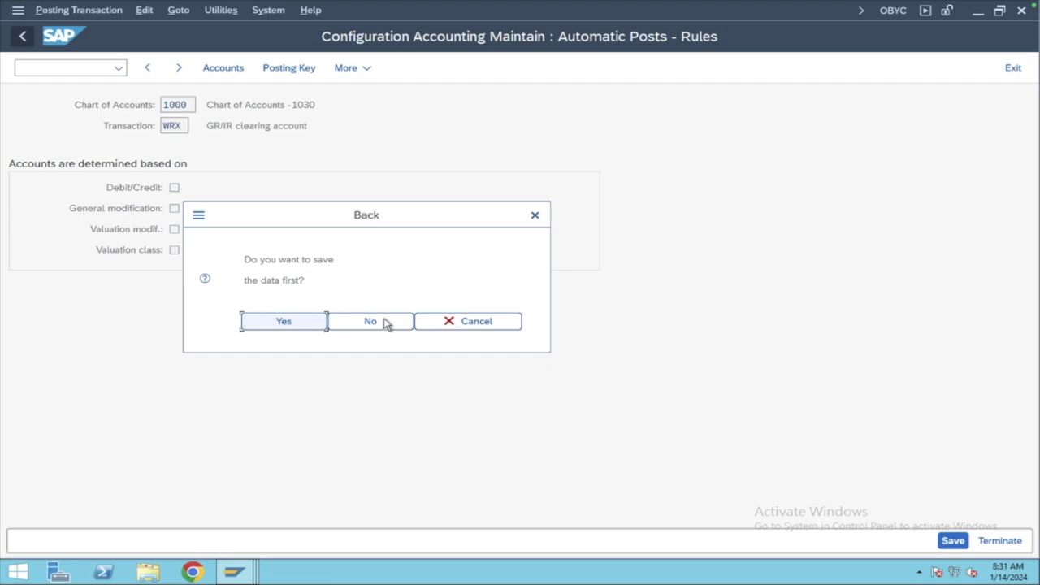
{"action": "left_click", "coordinate": [370, 321]}
{"action": "double_click", "coordinate": [329, 317]}
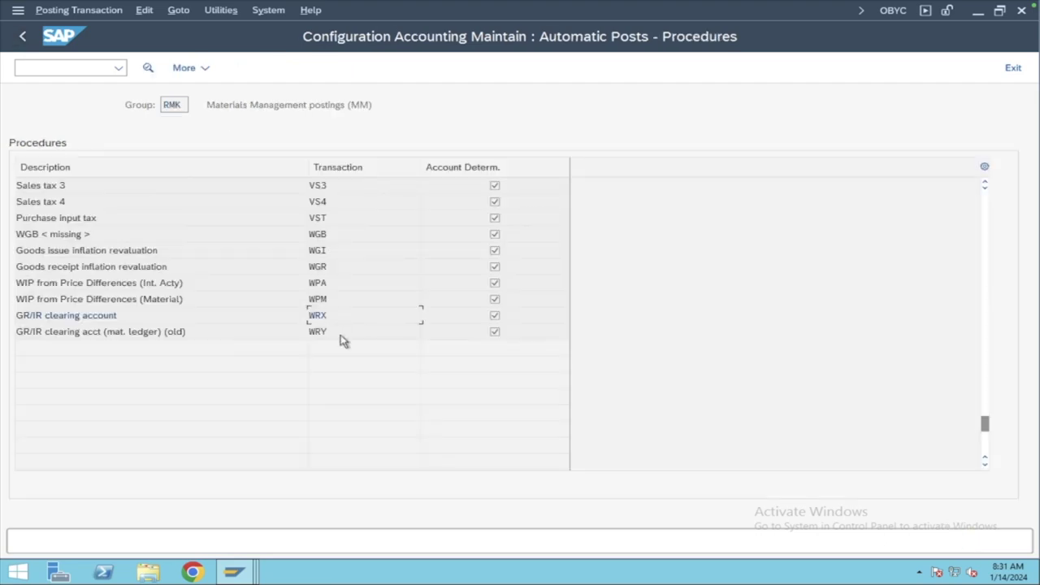
{"action": "left_click", "coordinate": [23, 38]}
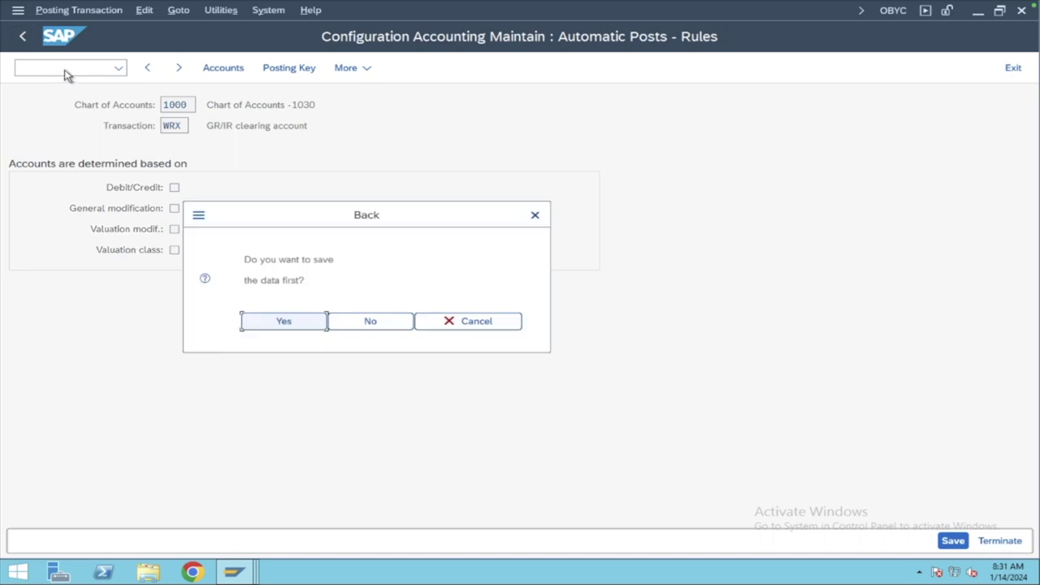
{"action": "left_click", "coordinate": [373, 322]}
- Restart transaction OBYC and open the GR/IR clearing account procedure WRX from the procedures list
{"action": "left_click", "coordinate": [66, 70]}
{"action": "type", "text": "/nobyc"}
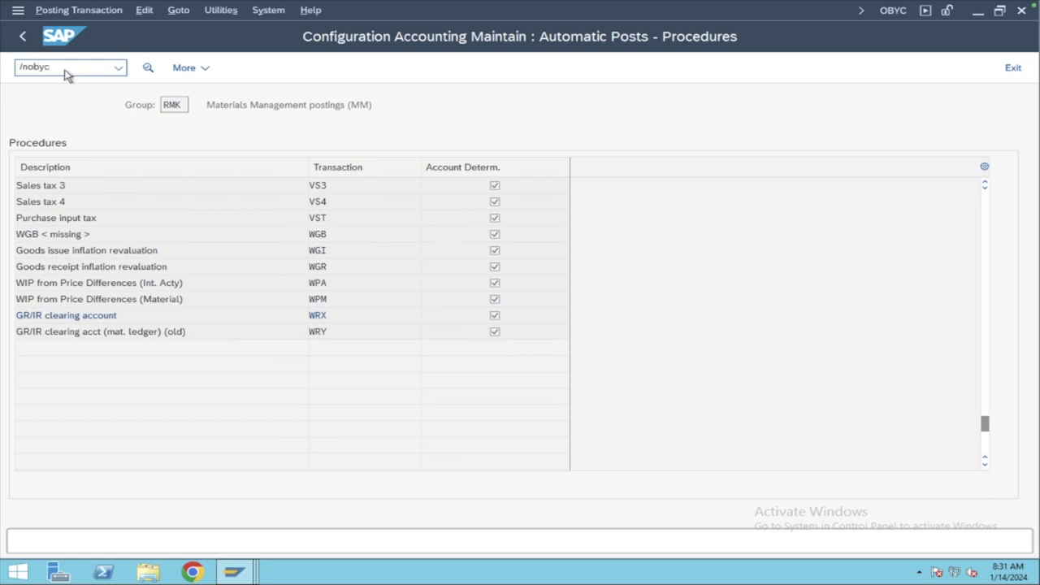
{"action": "key", "text": "Return"}
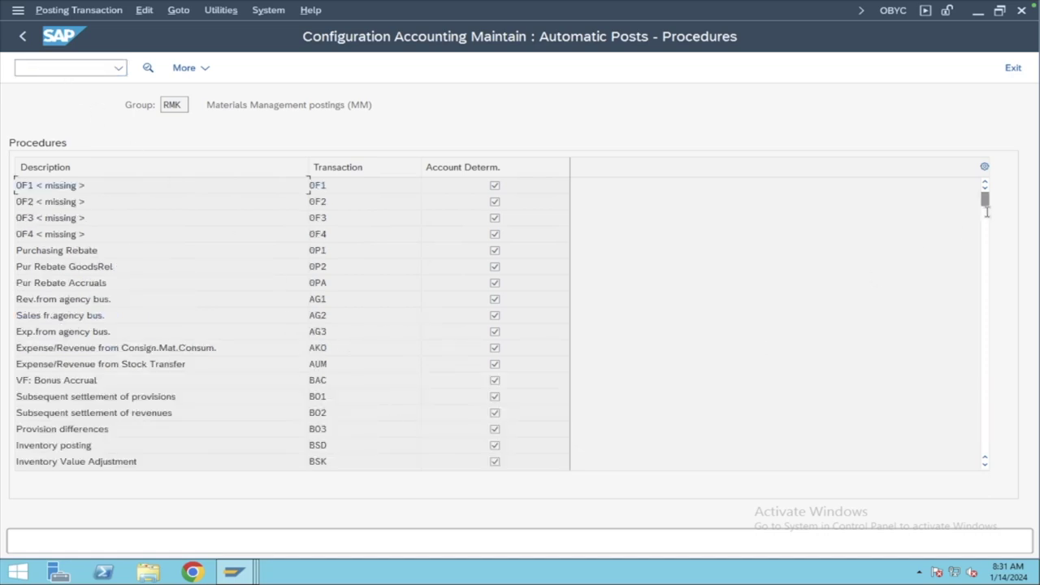
{"action": "left_click_drag", "start_coordinate": [985, 200], "coordinate": [1016, 334]}
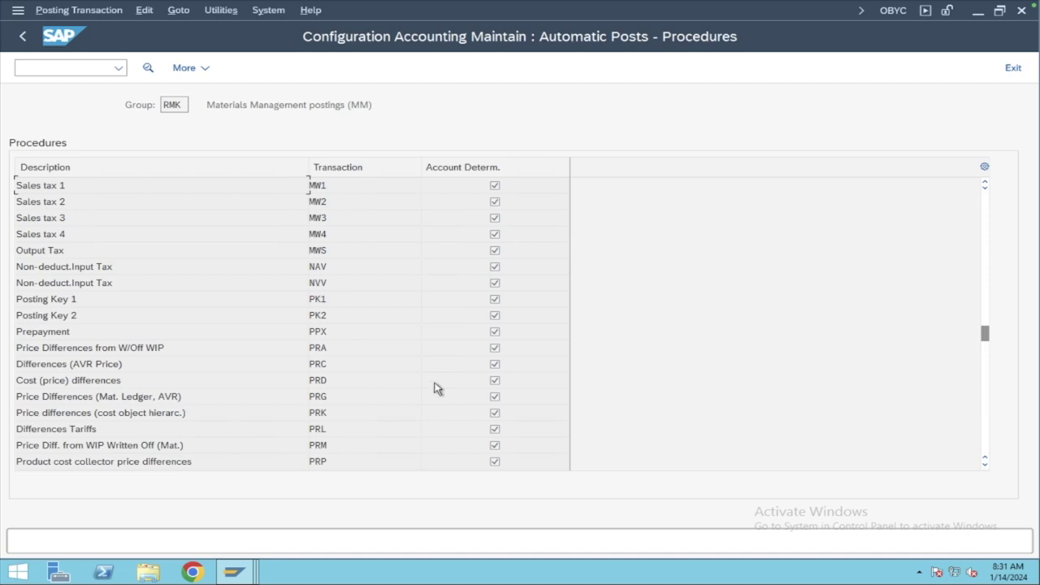
{"action": "scroll", "coordinate": [509, 415], "scroll_direction": "down", "scroll_amount": 9}
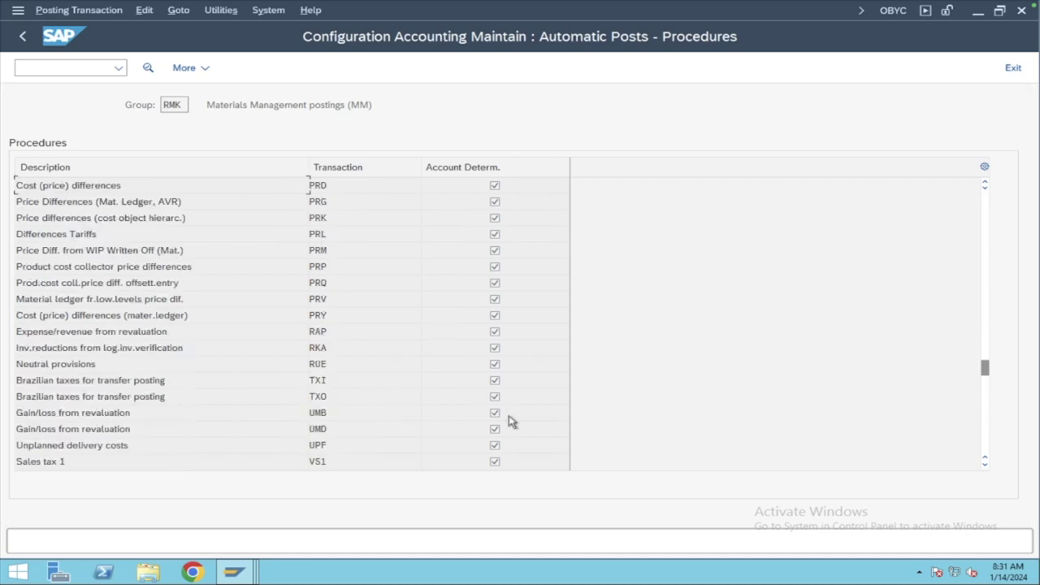
{"action": "scroll", "coordinate": [509, 418], "scroll_direction": "down", "scroll_amount": 2}
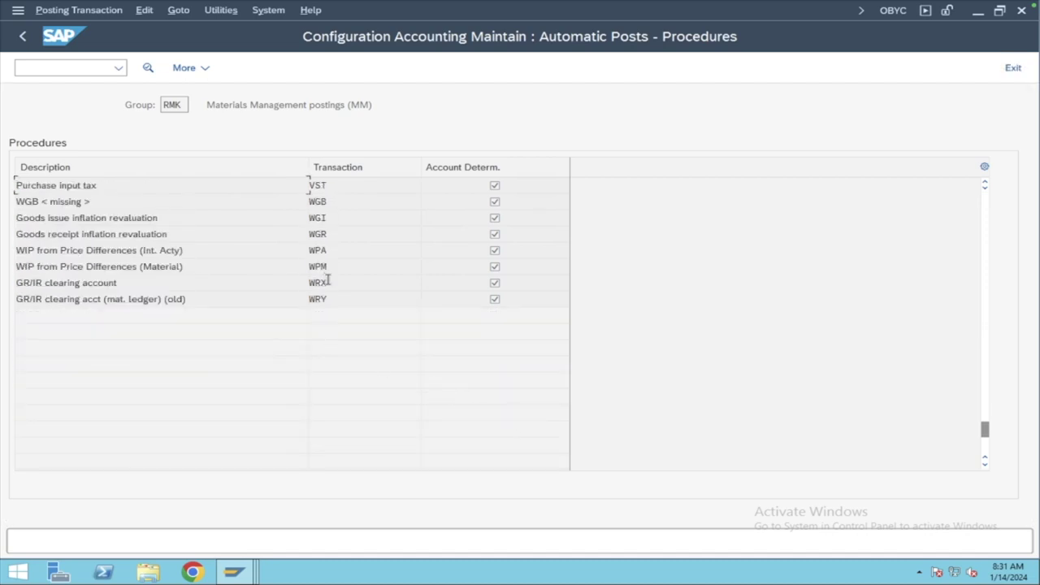
{"action": "double_click", "coordinate": [328, 283]}
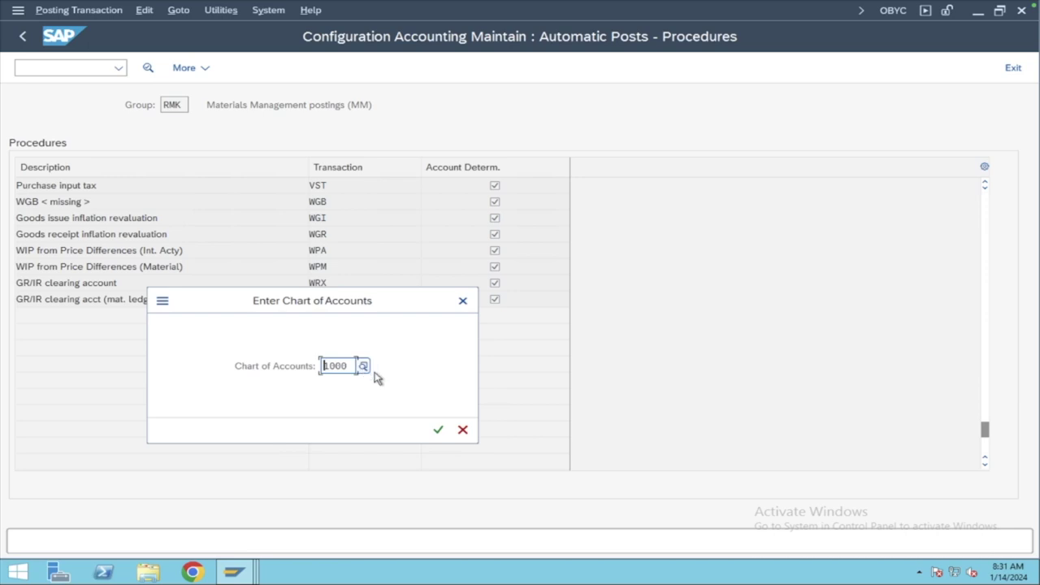
- Set the chart of accounts to NOCA for the WRX procedure and display its account assignments
{"action": "key", "text": "End"}
{"action": "key", "text": "BackSpace"}
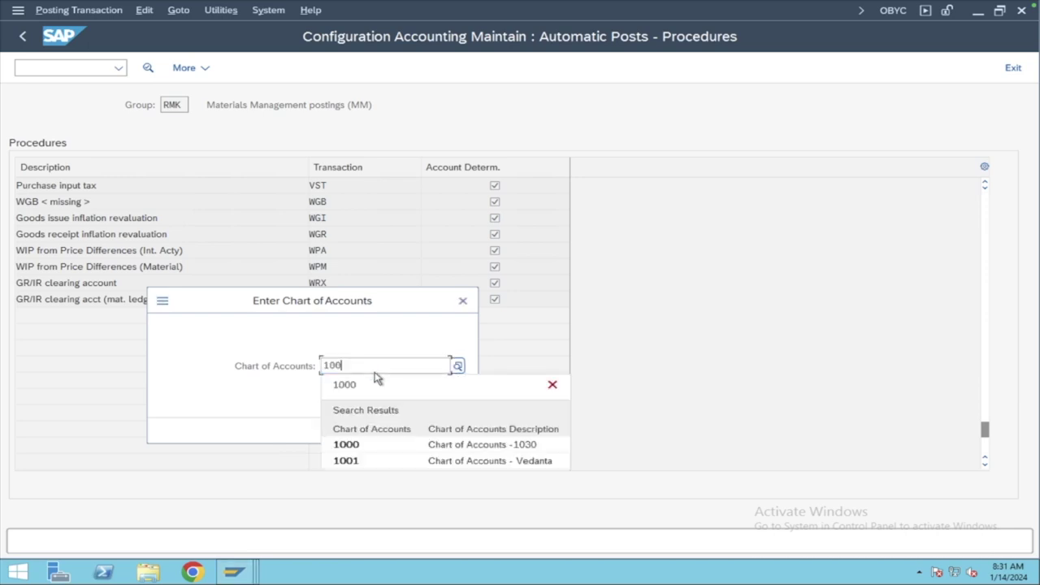
{"action": "key", "text": "BackSpace"}
{"action": "key", "text": "BackSpace"}
{"action": "key", "text": "BackSpace"}
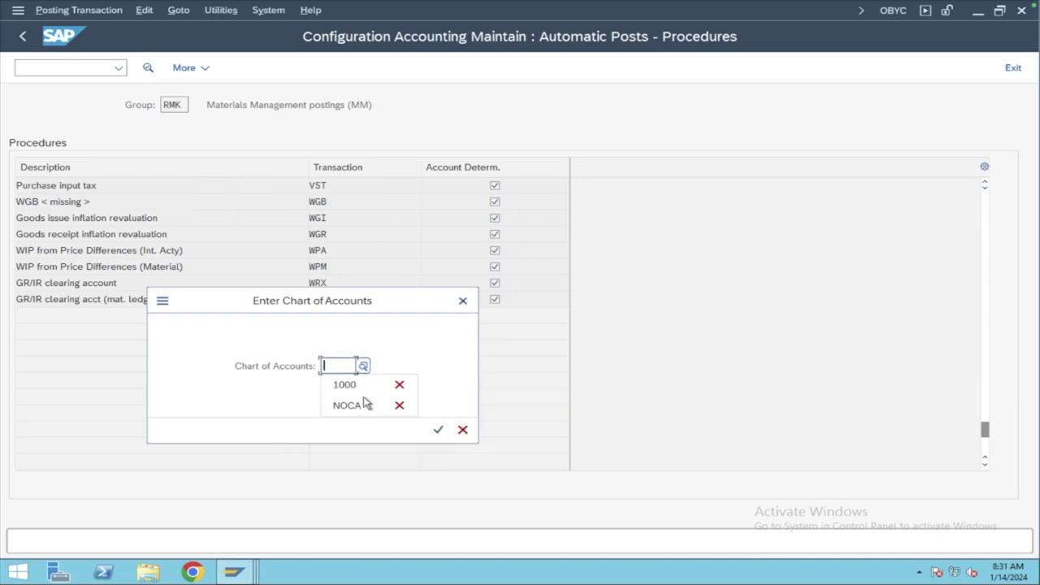
{"action": "left_click", "coordinate": [358, 409]}
{"action": "key", "text": "Return"}
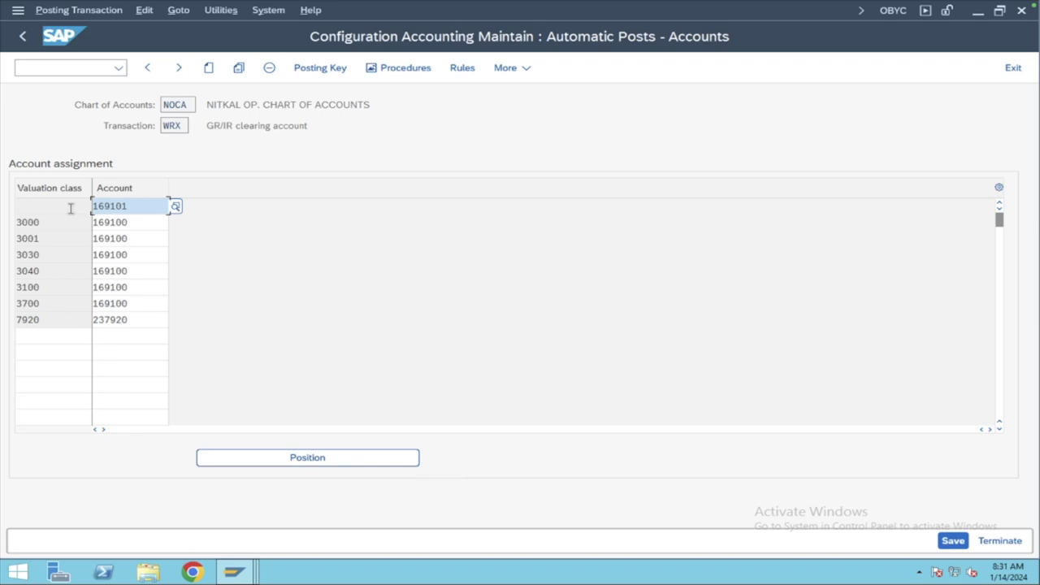
- Examine the GL account assigned to valuation class 3000 under transaction WRX
{"action": "left_click", "coordinate": [47, 224]}
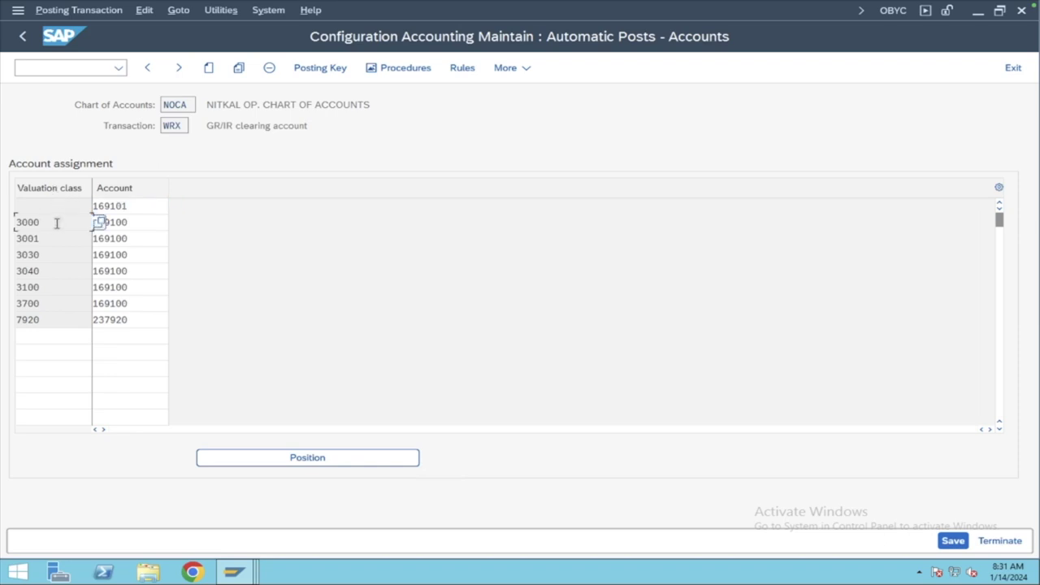
{"action": "double_click", "coordinate": [147, 217]}
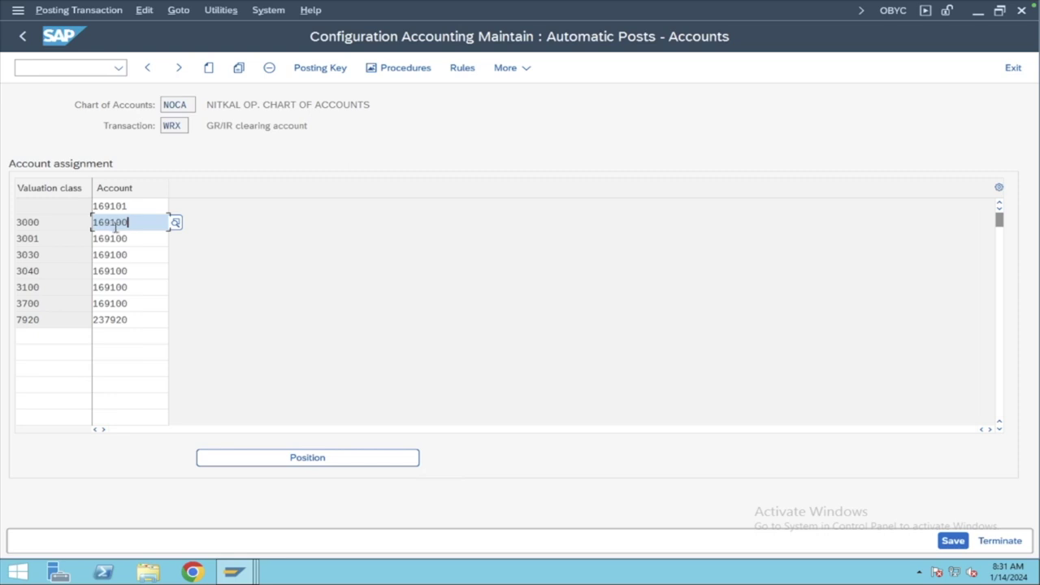
{"action": "left_click_drag", "start_coordinate": [184, 126], "coordinate": [163, 121]}
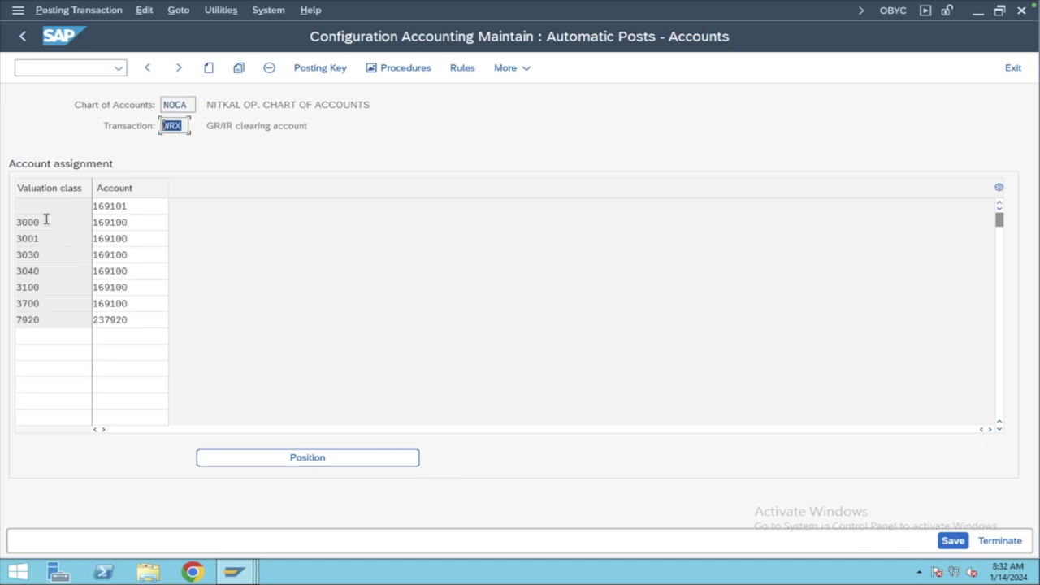
{"action": "left_click", "coordinate": [18, 219]}
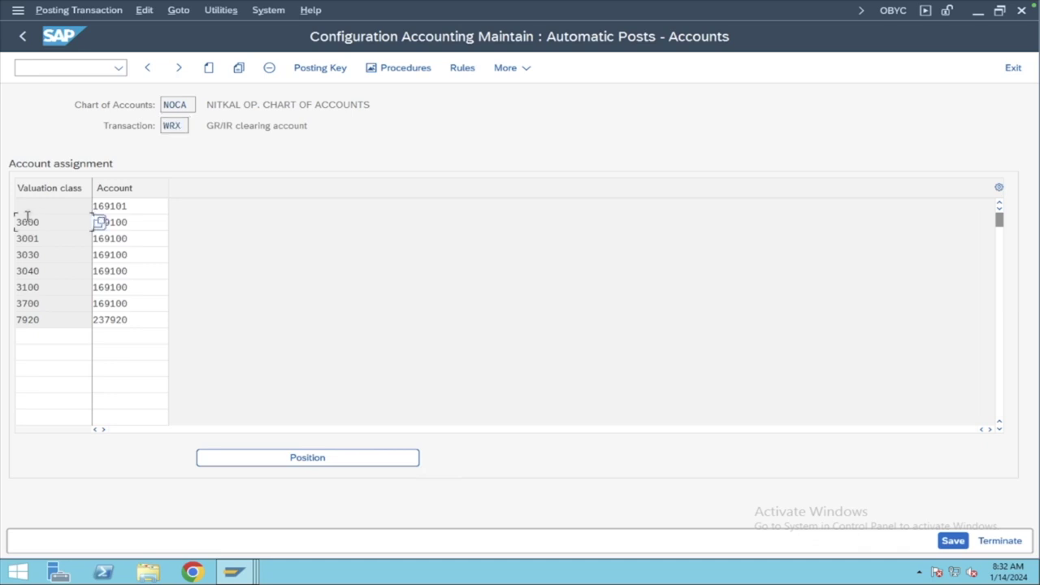
{"action": "double_click", "coordinate": [18, 219]}
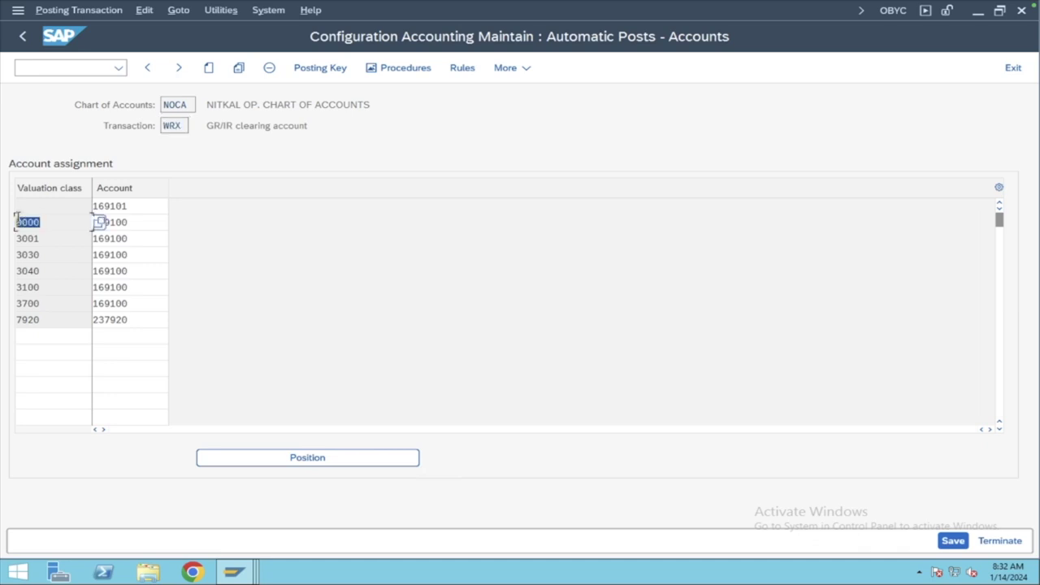
{"action": "double_click", "coordinate": [174, 125]}
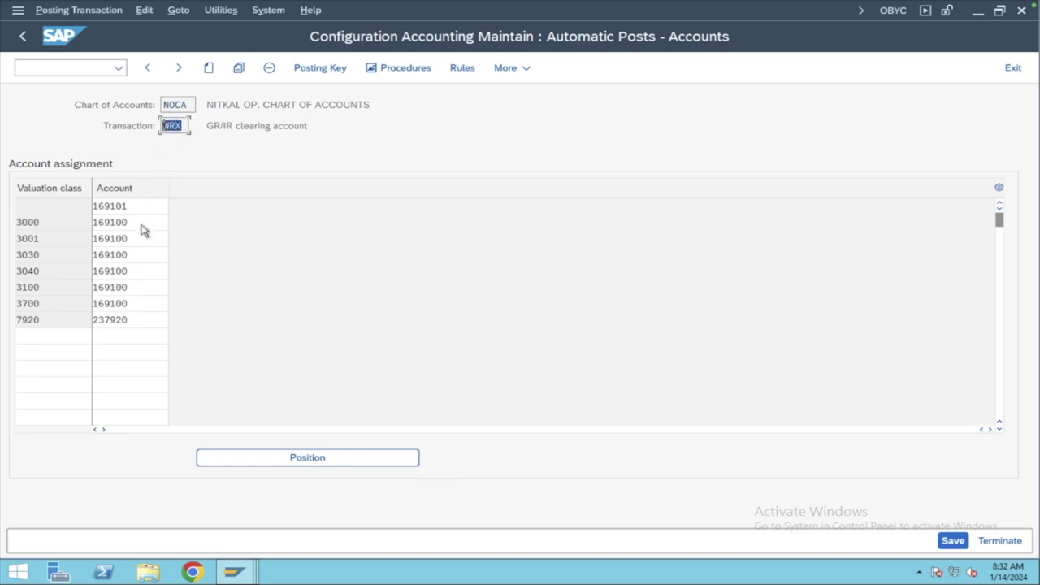
{"action": "double_click", "coordinate": [107, 223]}
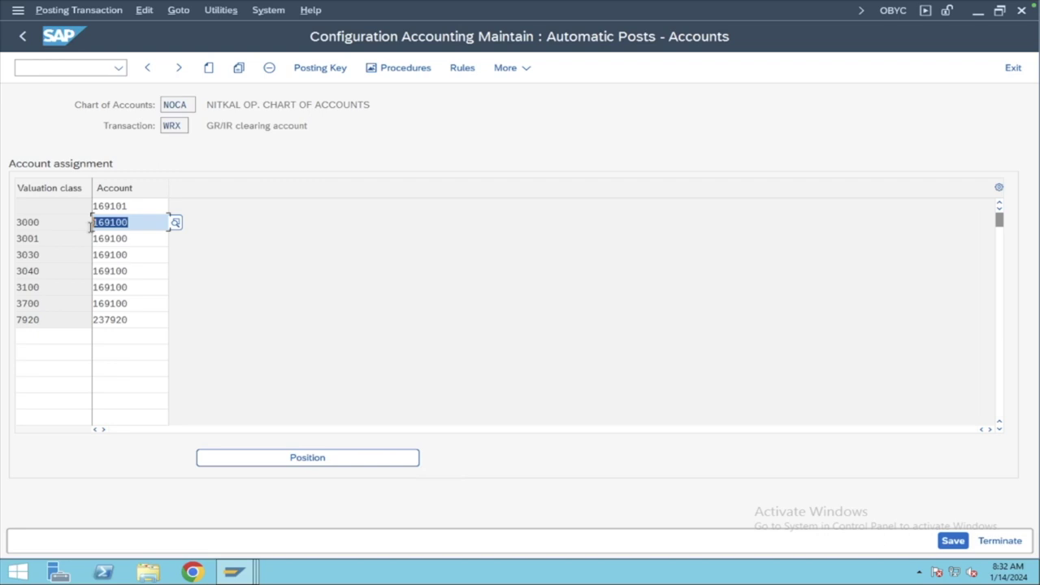
- Switch to the Excel workbook Book2 and review material type HROH, valuation class 3000 and the GL account in the same row
{"action": "key", "text": "ctrl+Left"}
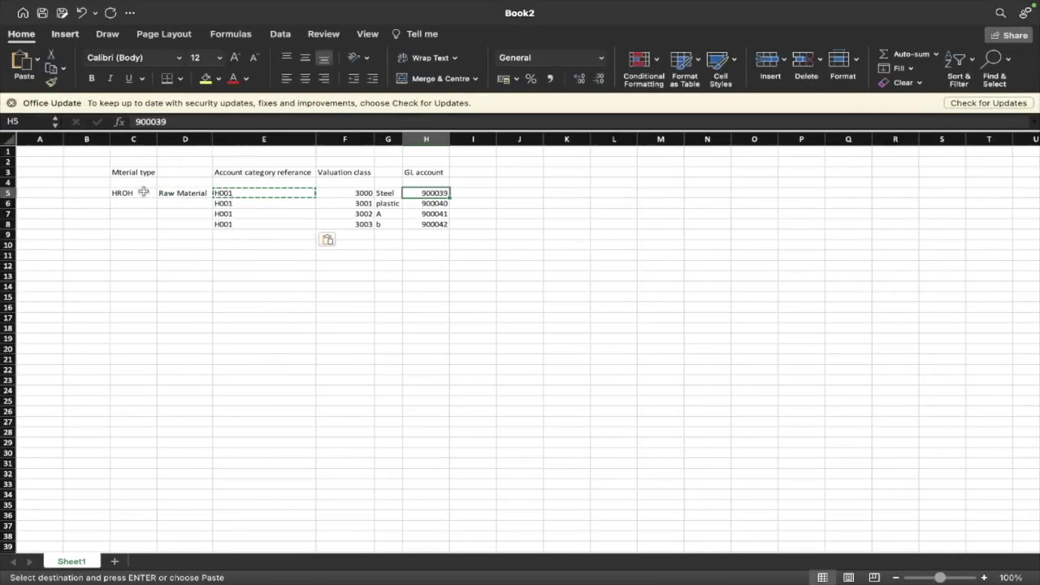
{"action": "left_click", "coordinate": [138, 191]}
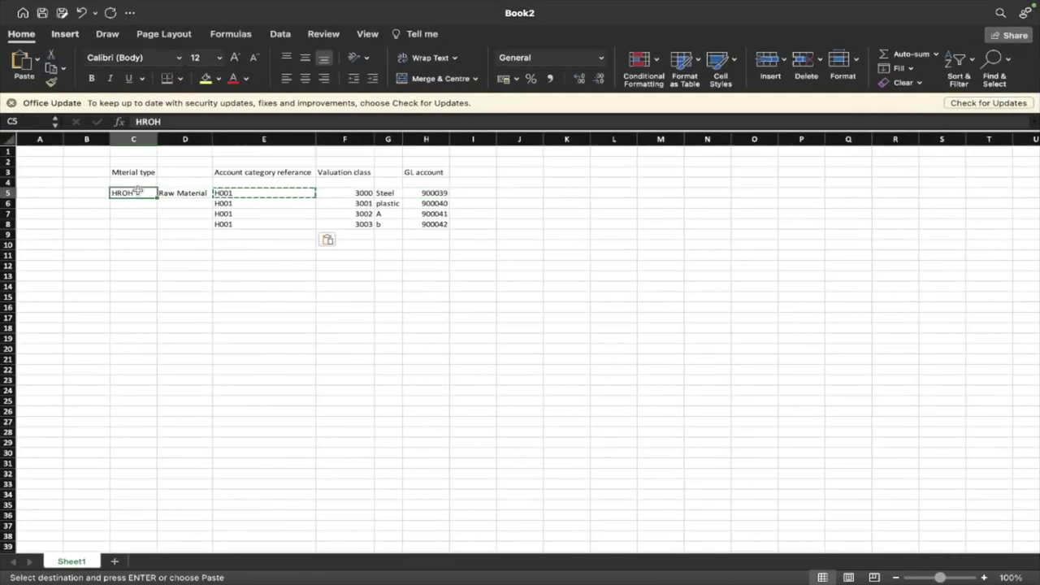
{"action": "left_click", "coordinate": [370, 193]}
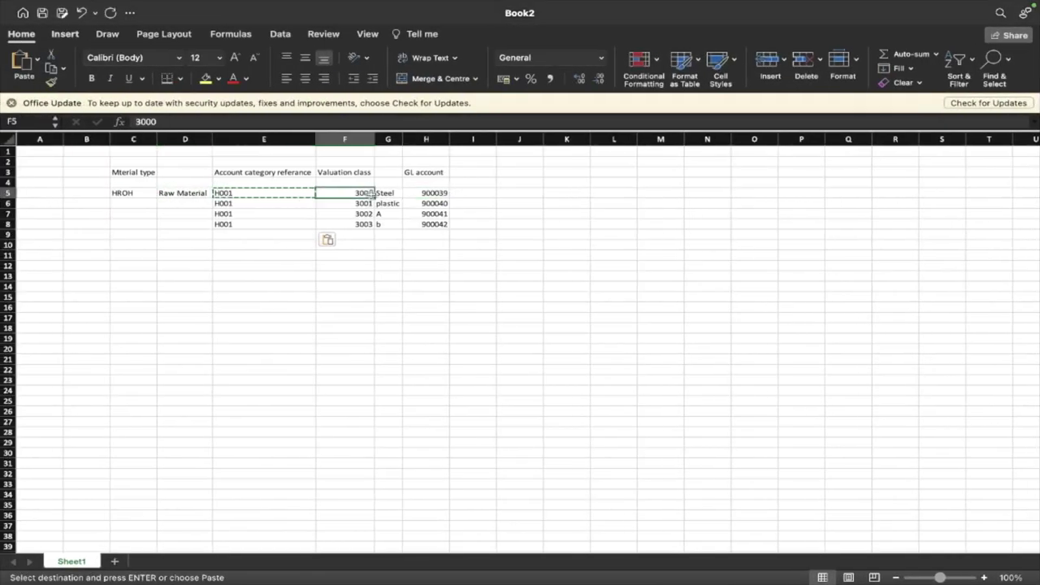
{"action": "left_click", "coordinate": [433, 192]}
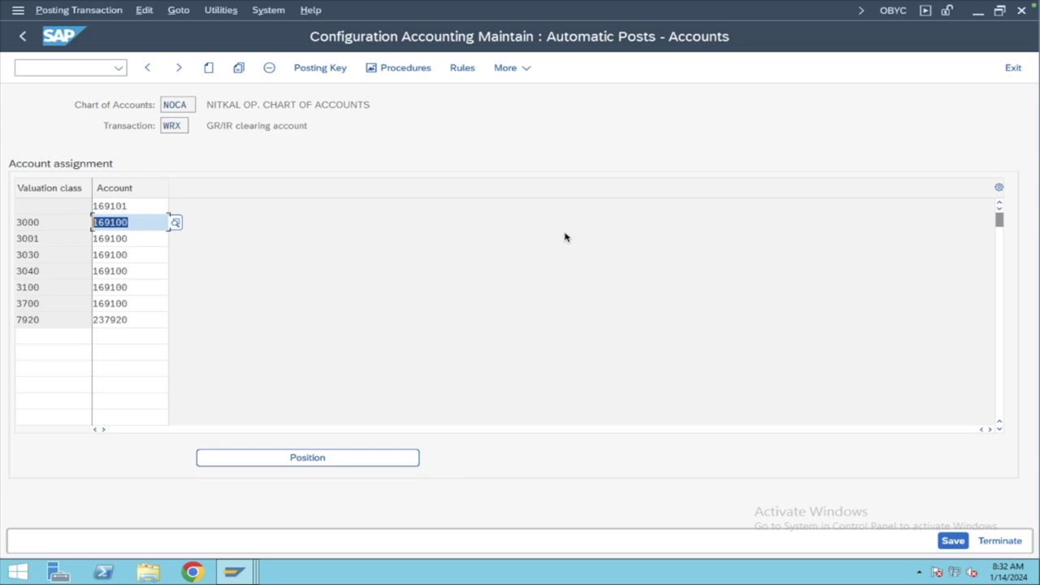
- Switch to Chrome, go back from the KDS PDF to the course page and expand the Import Procurement section
{"action": "key", "text": "ctrl+Left"}
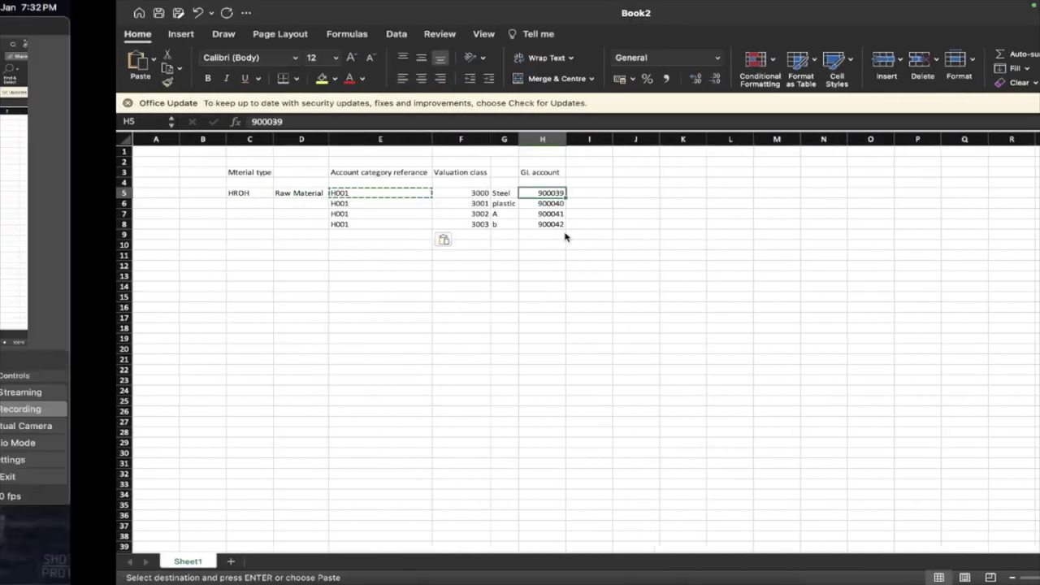
{"action": "key", "text": "ctrl+Right"}
{"action": "key", "text": "ctrl+Right"}
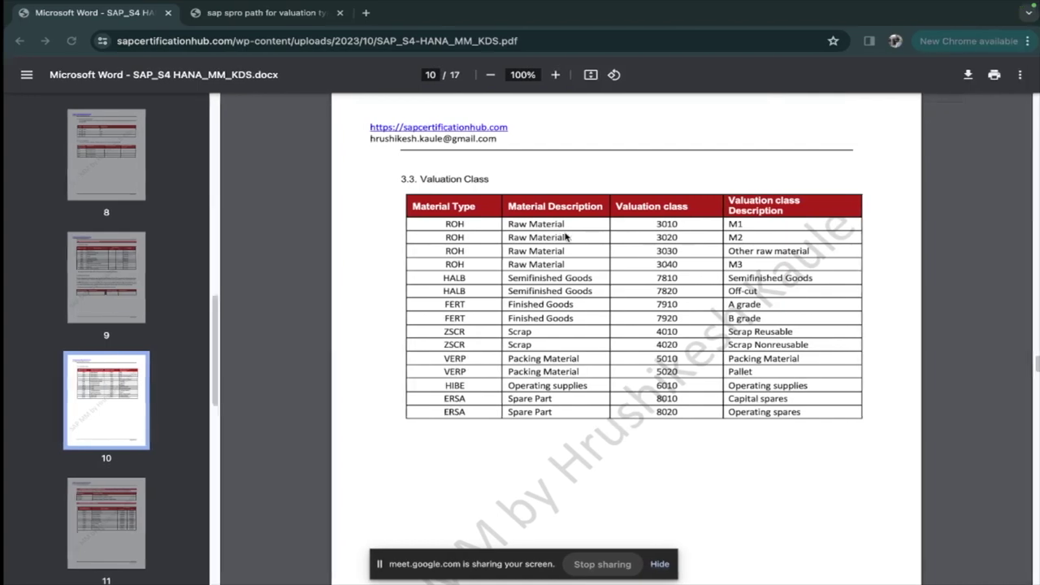
{"action": "left_click", "coordinate": [17, 41]}
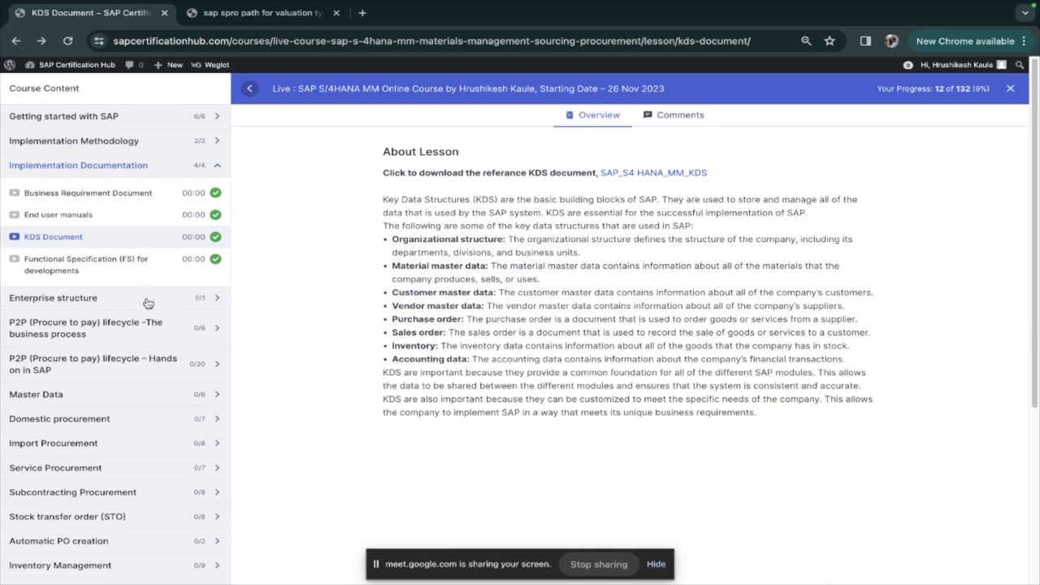
{"action": "scroll", "coordinate": [173, 365], "scroll_direction": "down", "scroll_amount": 1}
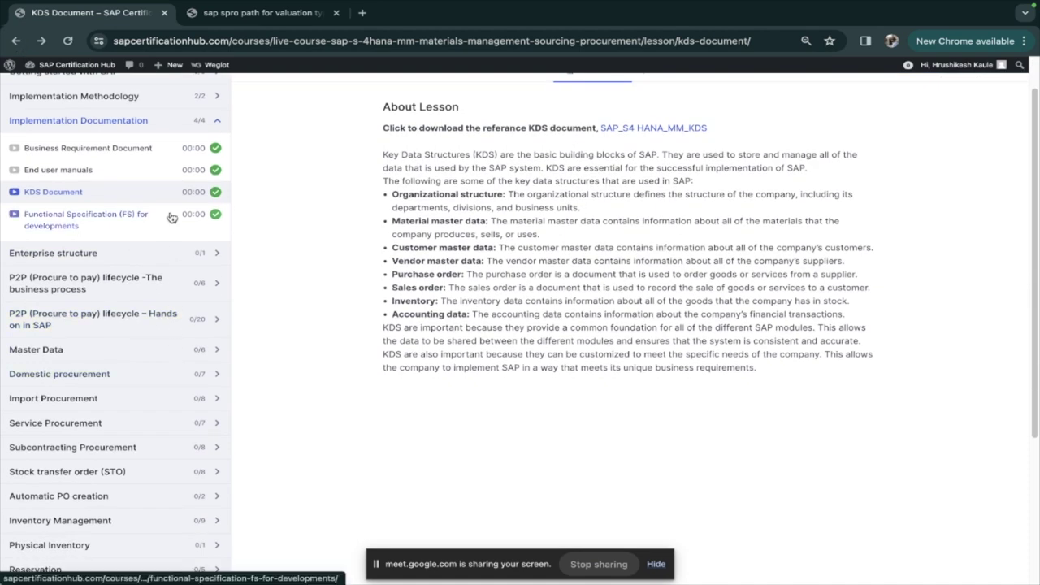
{"action": "scroll", "coordinate": [169, 215], "scroll_direction": "down", "scroll_amount": 2}
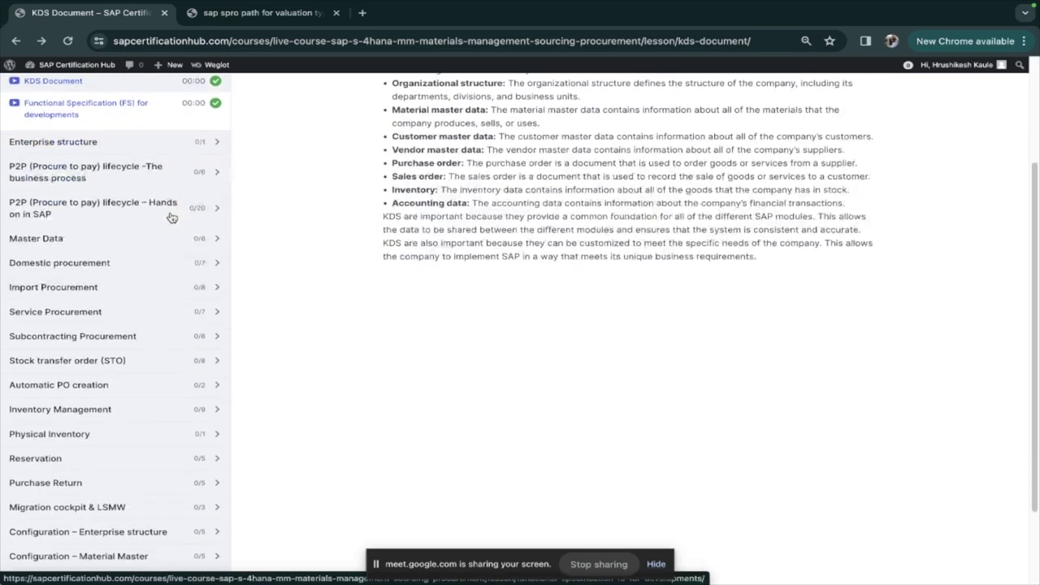
{"action": "left_click", "coordinate": [214, 290]}
{"action": "scroll", "coordinate": [145, 322], "scroll_direction": "down", "scroll_amount": 1}
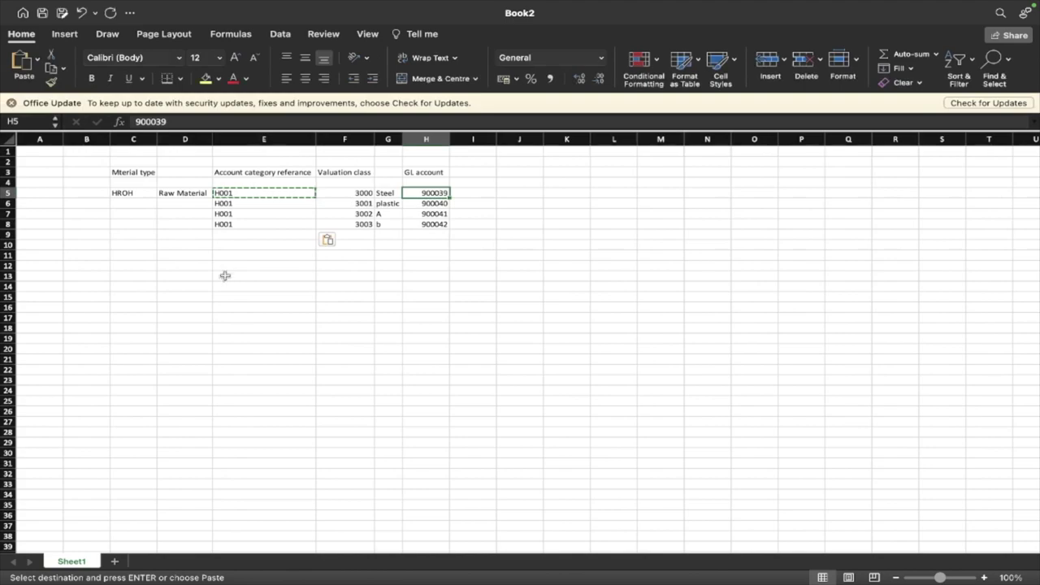
- Return to the course page in Chrome and open the lesson "Import procurement – What is it..?"
{"action": "left_click", "coordinate": [167, 288]}
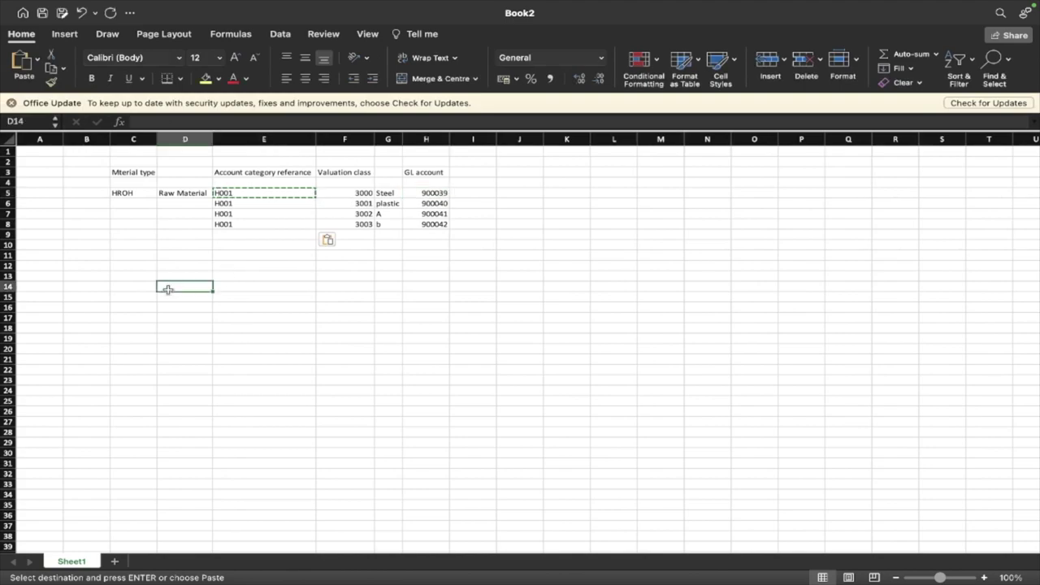
{"action": "left_click", "coordinate": [122, 273]}
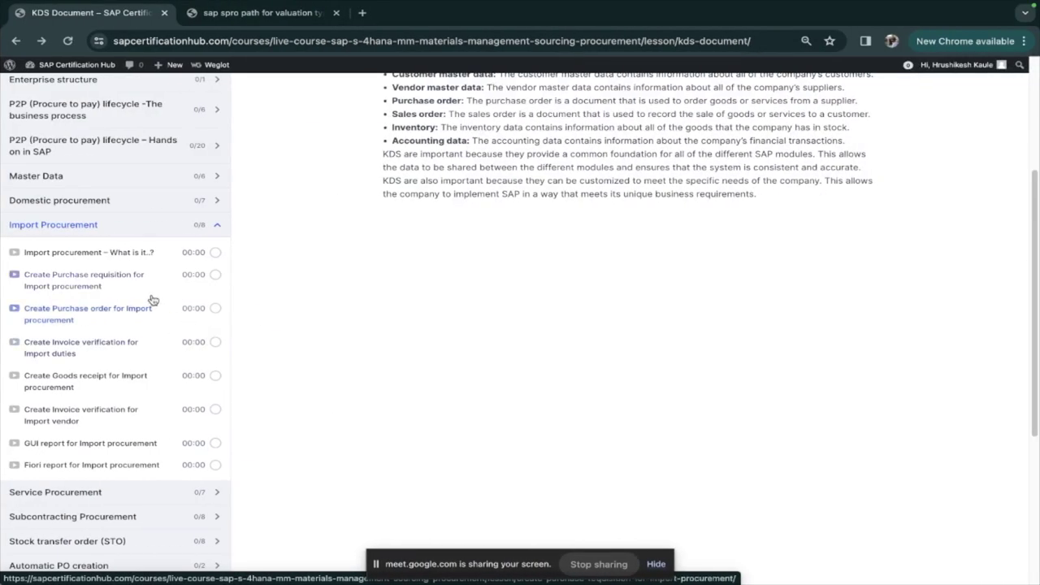
{"action": "left_click", "coordinate": [81, 254]}
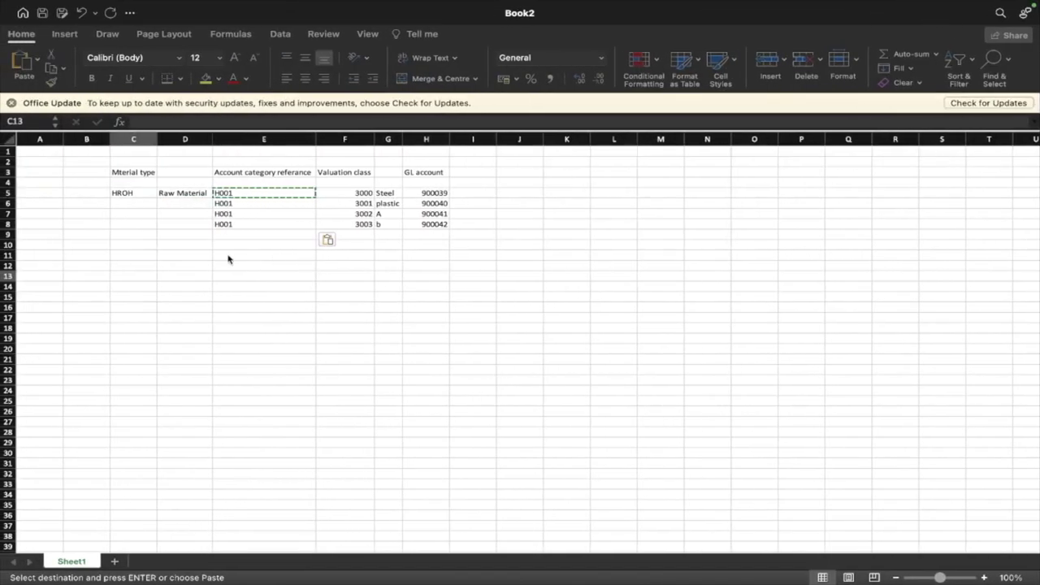
- Switch to the Excel workbook Book2 and enter ME21N in cell C14 and ME51N in cell C13
{"action": "left_click", "coordinate": [156, 288]}
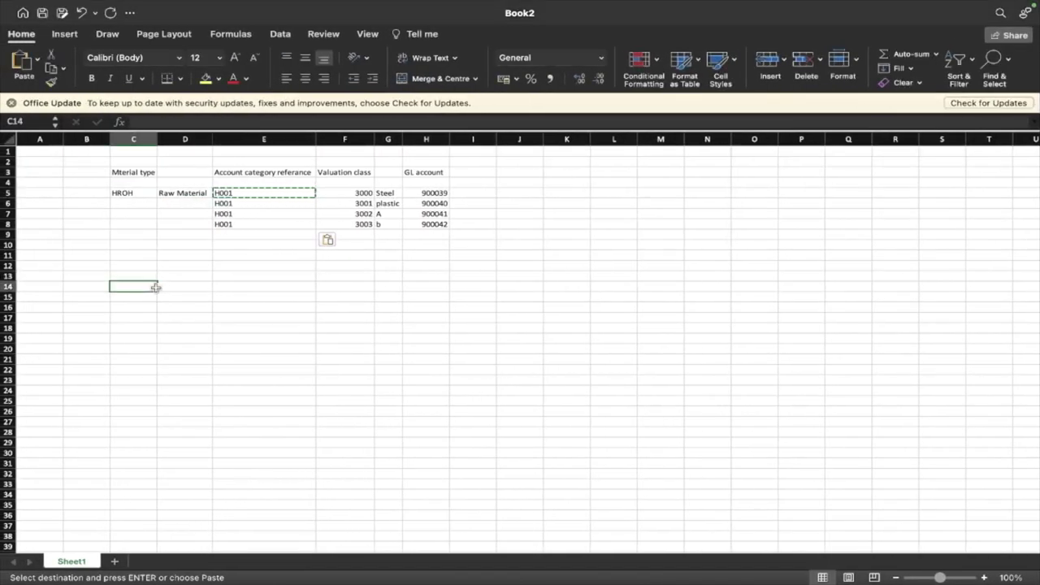
{"action": "type", "text": "ME21N"}
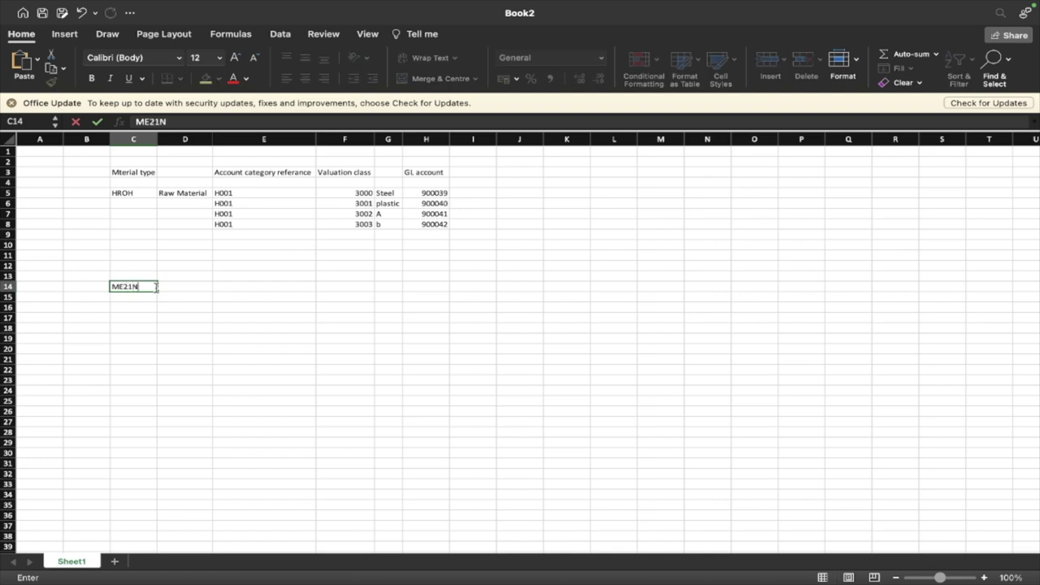
{"action": "key", "text": "Return"}
{"action": "left_click", "coordinate": [156, 288]}
{"action": "key", "text": "Up"}
{"action": "type", "text": "ME51"}
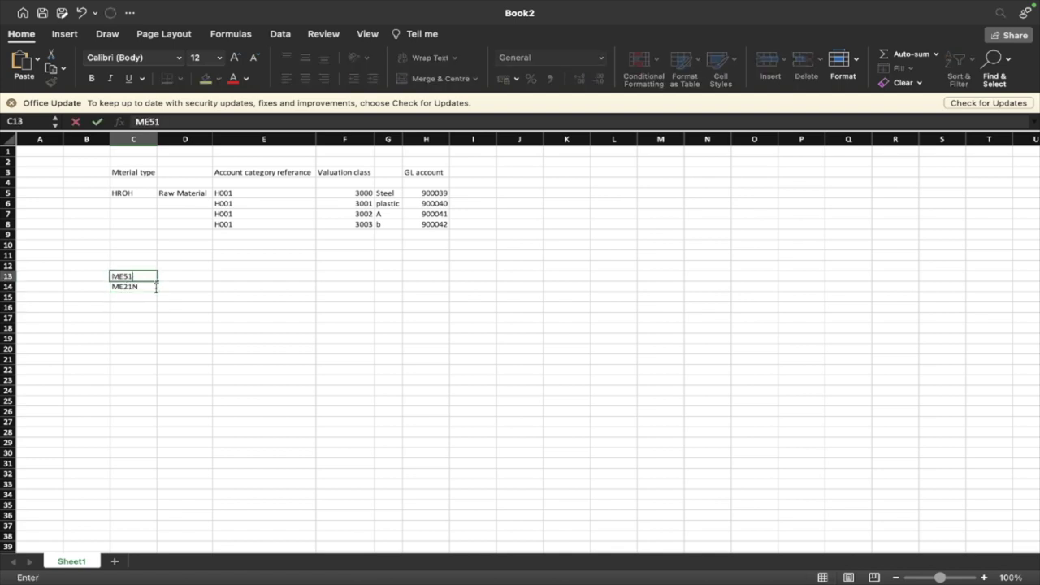
{"action": "type", "text": "N"}
{"action": "key", "text": "Return"}
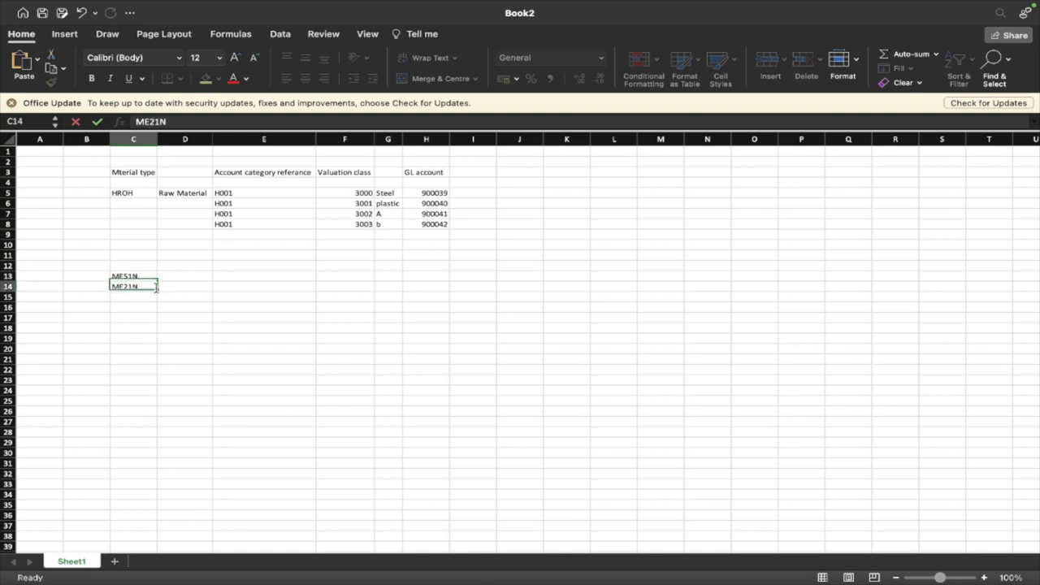
- Label the transaction codes by entering PR beside ME51N in D13 and PO beside ME21N in D14
{"action": "key", "text": "Return"}
{"action": "left_click", "coordinate": [156, 287]}
{"action": "key", "text": "Up"}
{"action": "key", "text": "Right"}
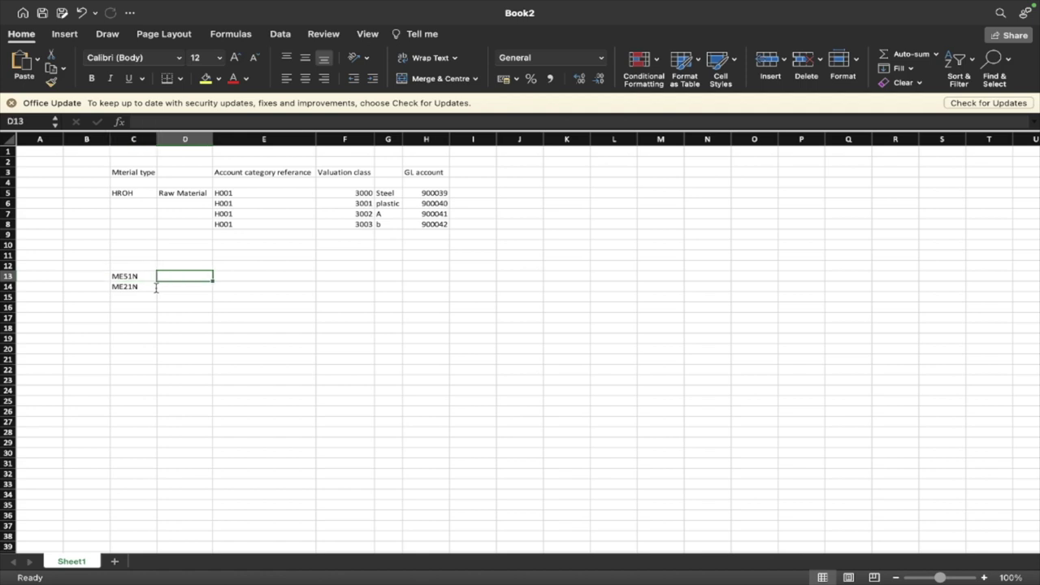
{"action": "type", "text": "PR"}
{"action": "key", "text": "Return"}
{"action": "type", "text": "PO"}
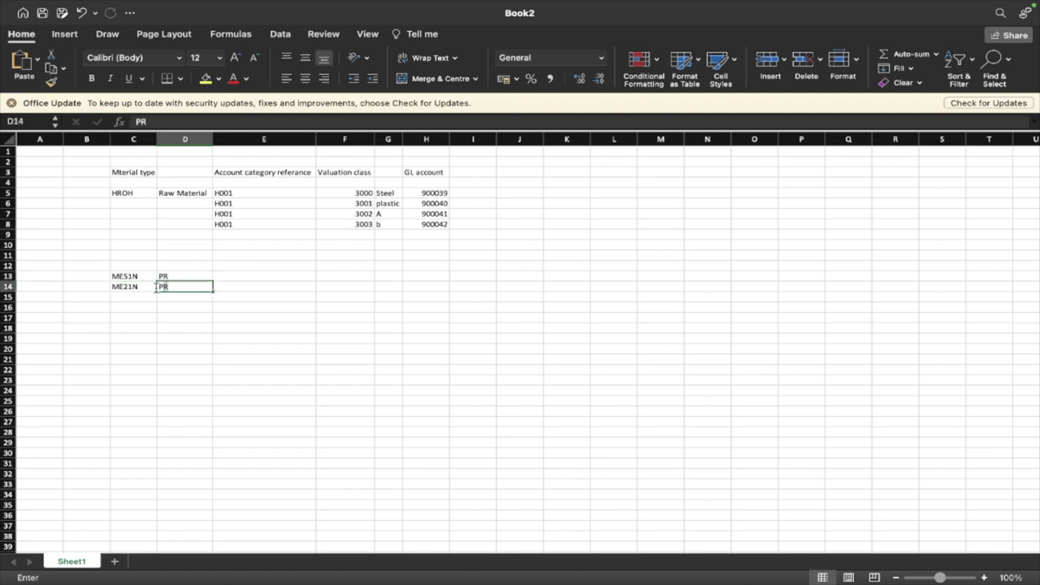
- Enter MIGO in cell C15 and label it GRN in D15
{"action": "key", "text": "Return"}
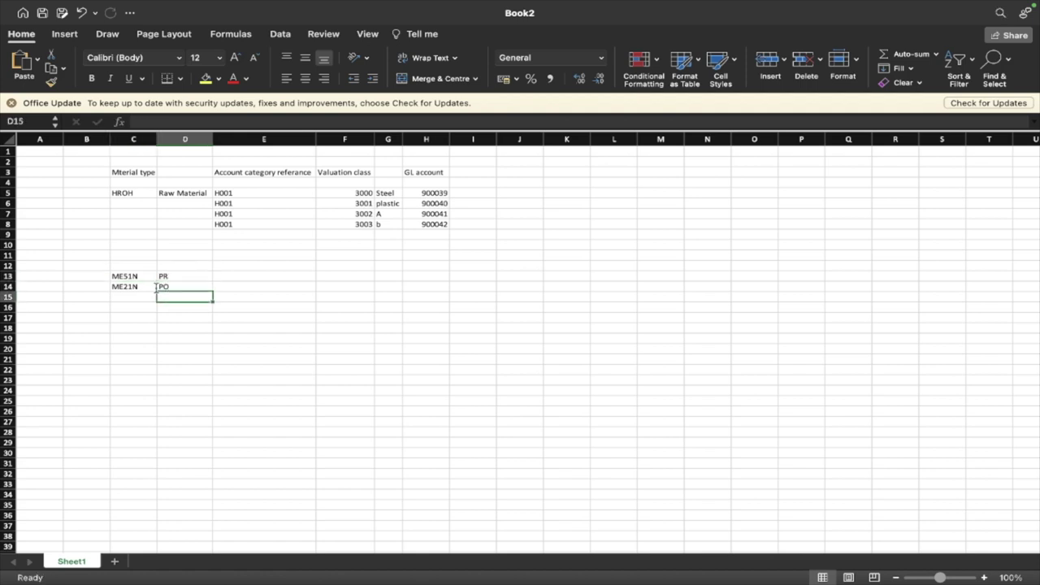
{"action": "key", "text": "Left"}
{"action": "type", "text": "MIGO"}
{"action": "key", "text": "Tab"}
{"action": "type", "text": "GRN"}
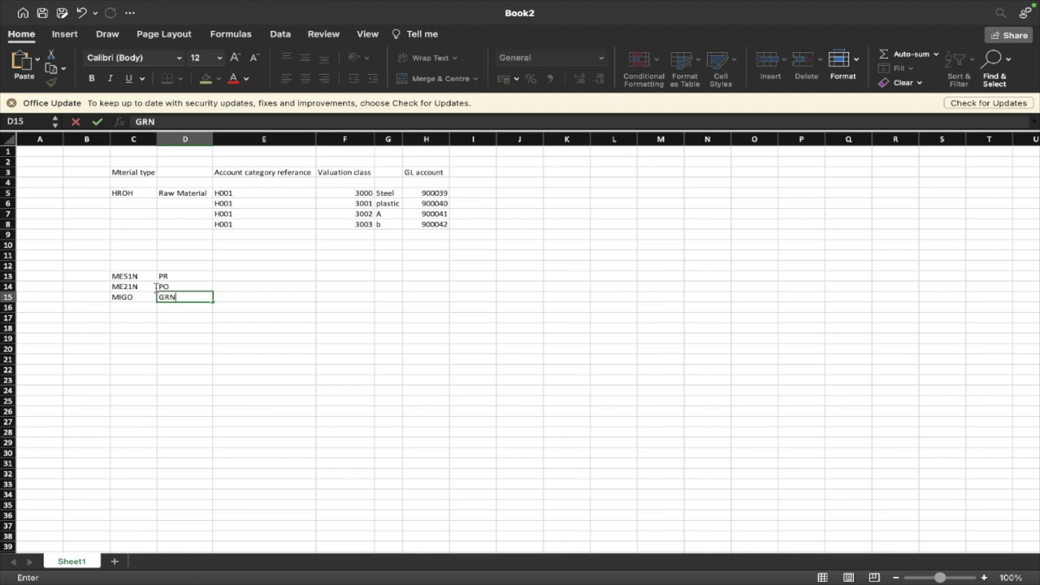
{"action": "key", "text": "Return"}
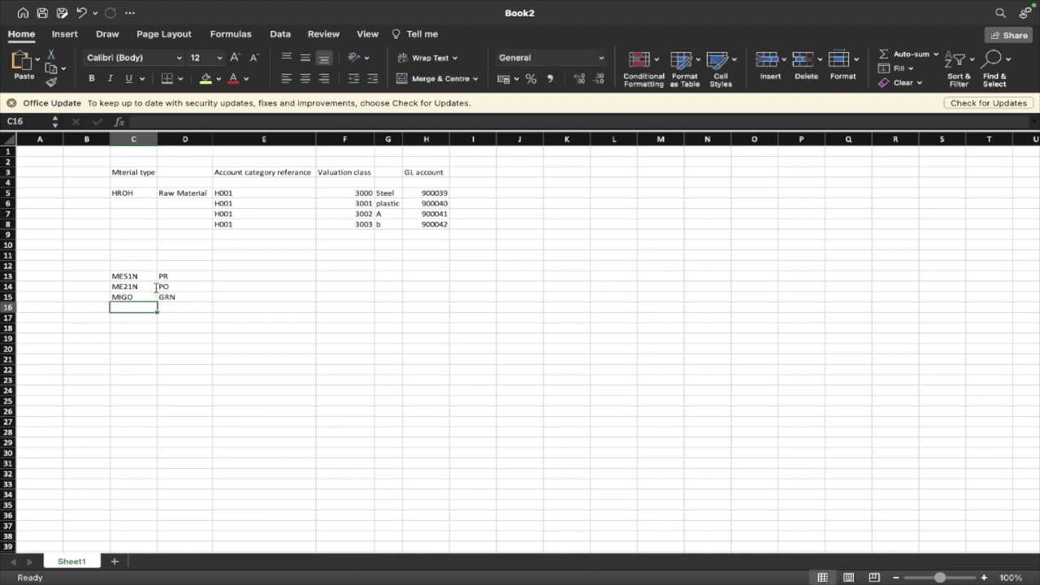
- Enter MIRO in cell C16 and label it Invoice verification in D16
{"action": "type", "text": "MIRO"}
{"action": "key", "text": "Tab"}
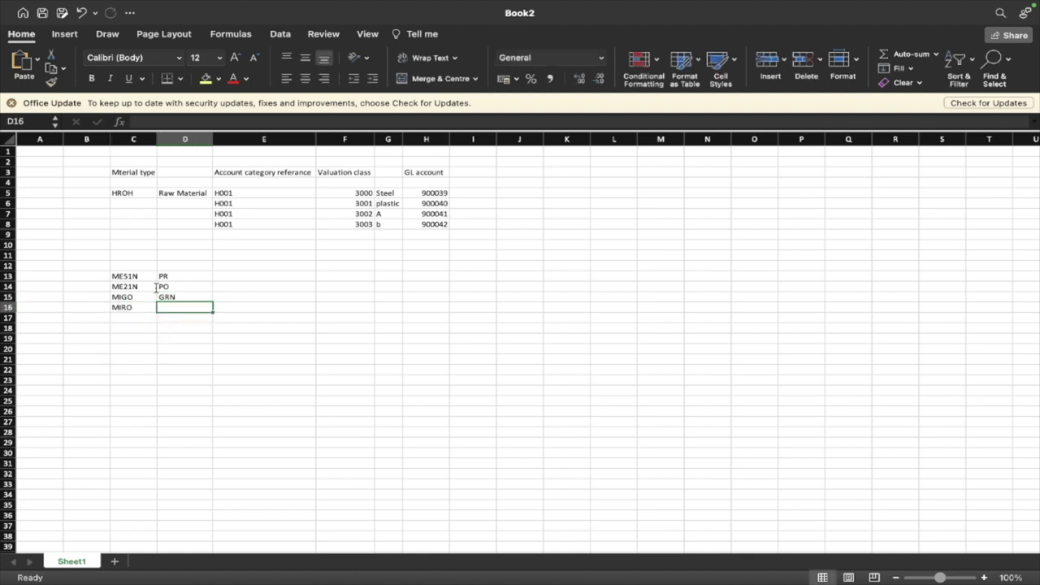
{"action": "type", "text": "Invoi"}
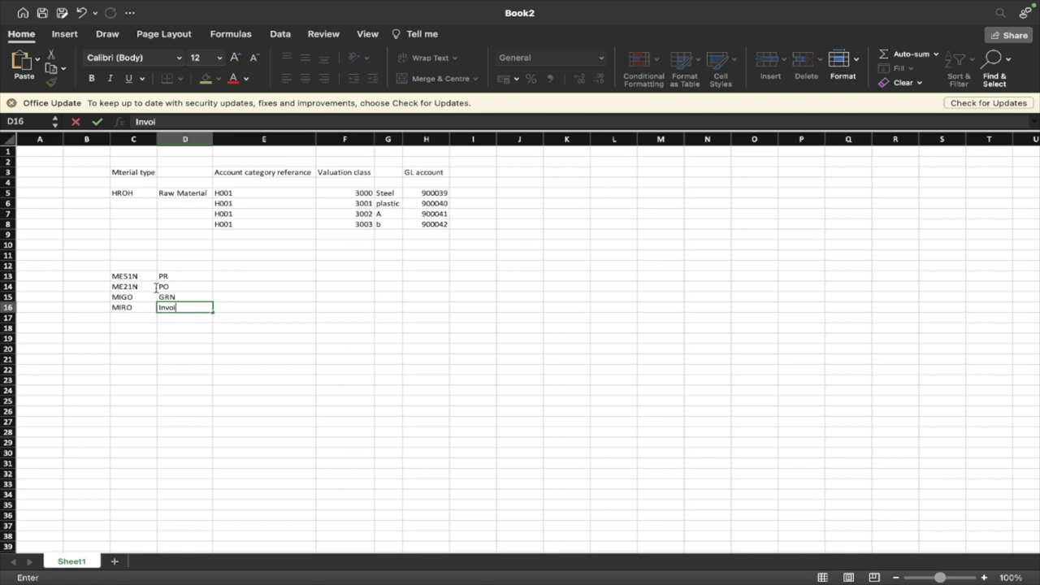
{"action": "type", "text": "ce verification"}
{"action": "key", "text": "Return"}
- Widen column D so that the Invoice verification text fits inside it
{"action": "key", "text": "Up"}
{"action": "key", "text": "Up"}
{"action": "key", "text": "Up"}
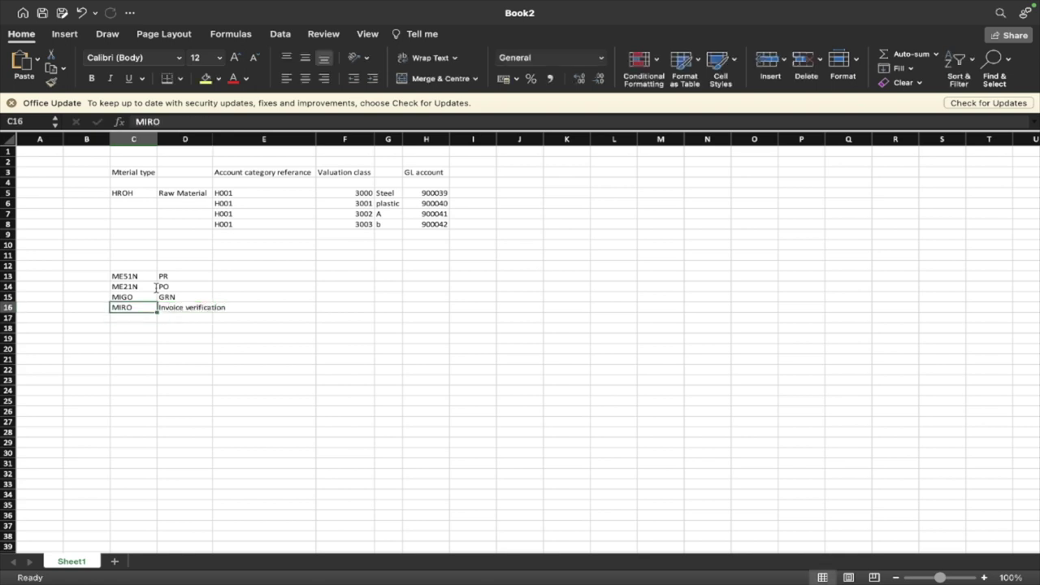
{"action": "key", "text": "Up"}
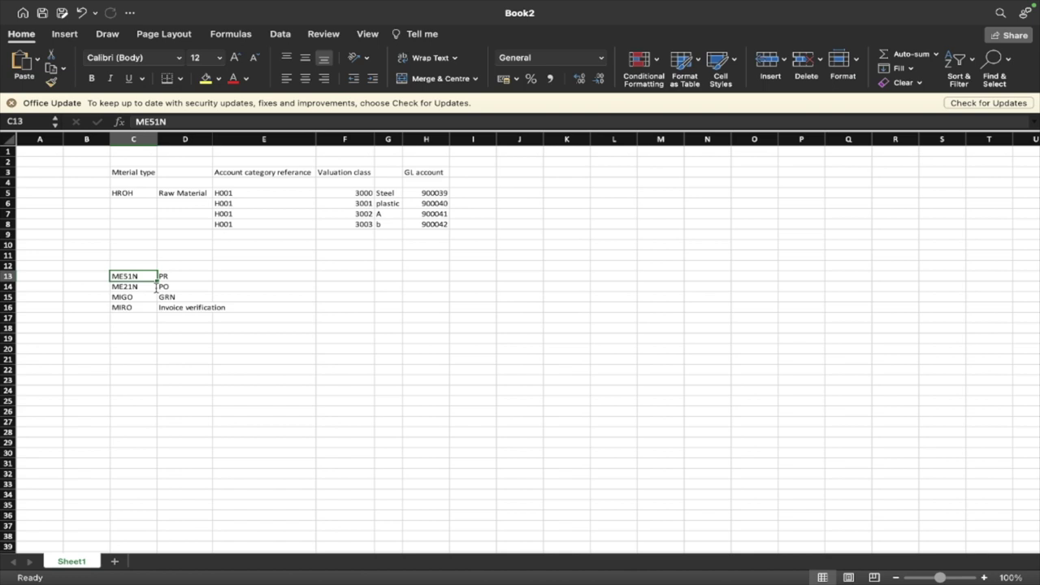
{"action": "key", "text": "Up"}
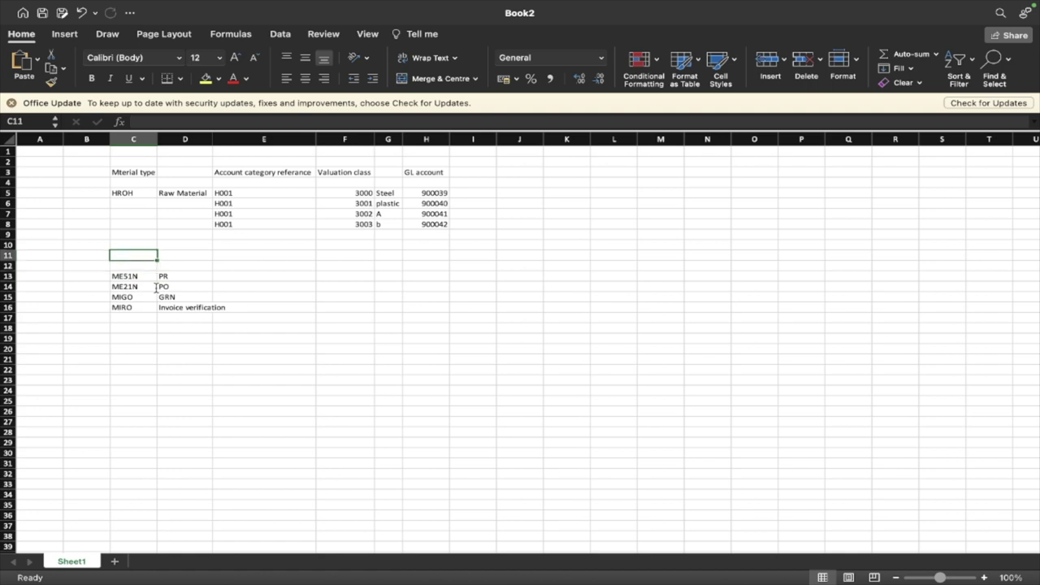
{"action": "key", "text": "Right"}
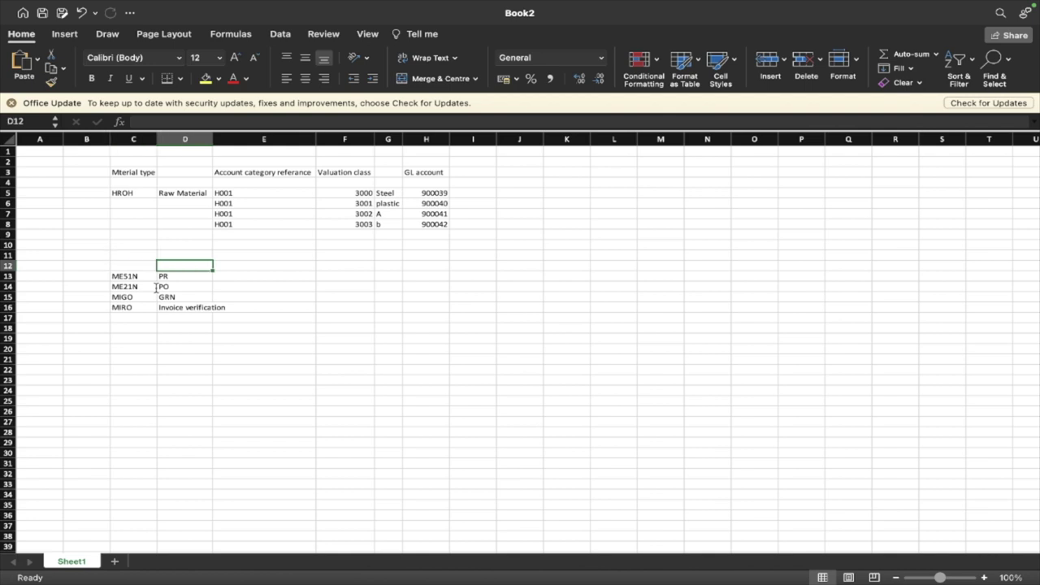
{"action": "left_click_drag", "start_coordinate": [213, 139], "coordinate": [230, 139]}
{"action": "left_click", "coordinate": [334, 297]}
{"action": "left_click", "coordinate": [422, 309]}
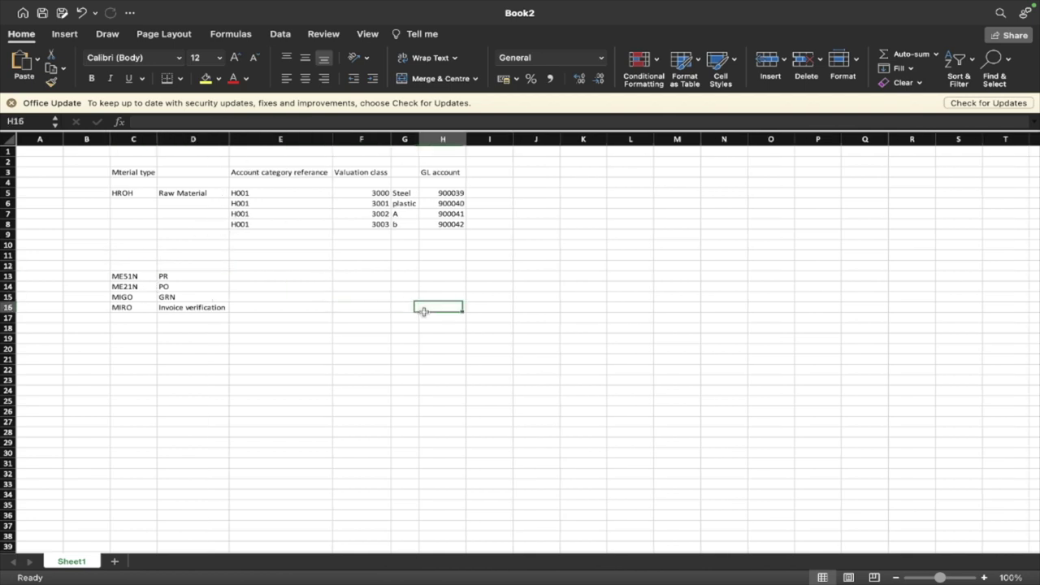
{"action": "key", "text": "Up"}
{"action": "key", "text": "Up"}
{"action": "key", "text": "Up"}
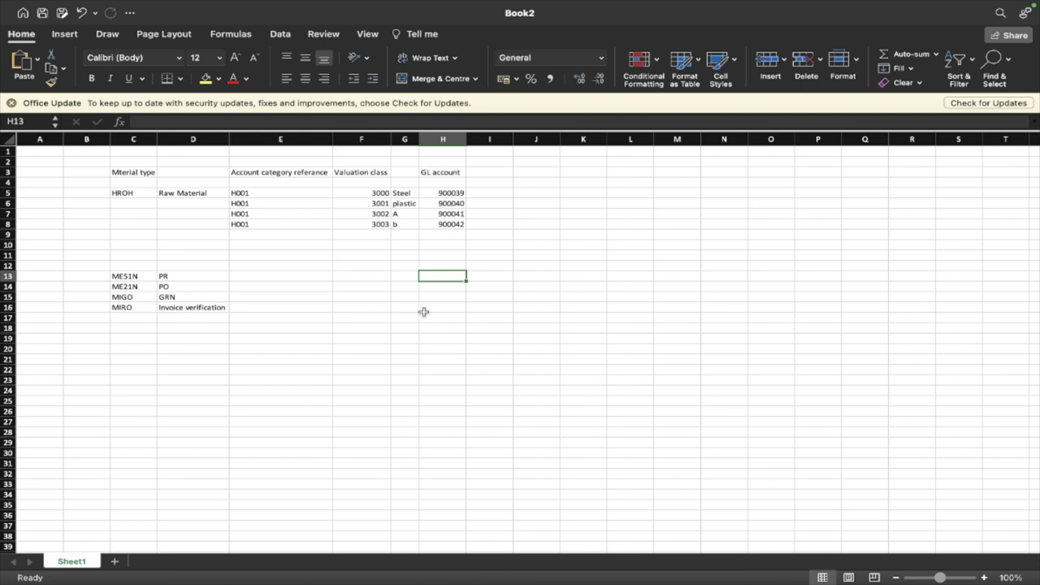
{"action": "key", "text": "Left"}
{"action": "key", "text": "Left"}
{"action": "key", "text": "Left"}
{"action": "key", "text": "Left"}
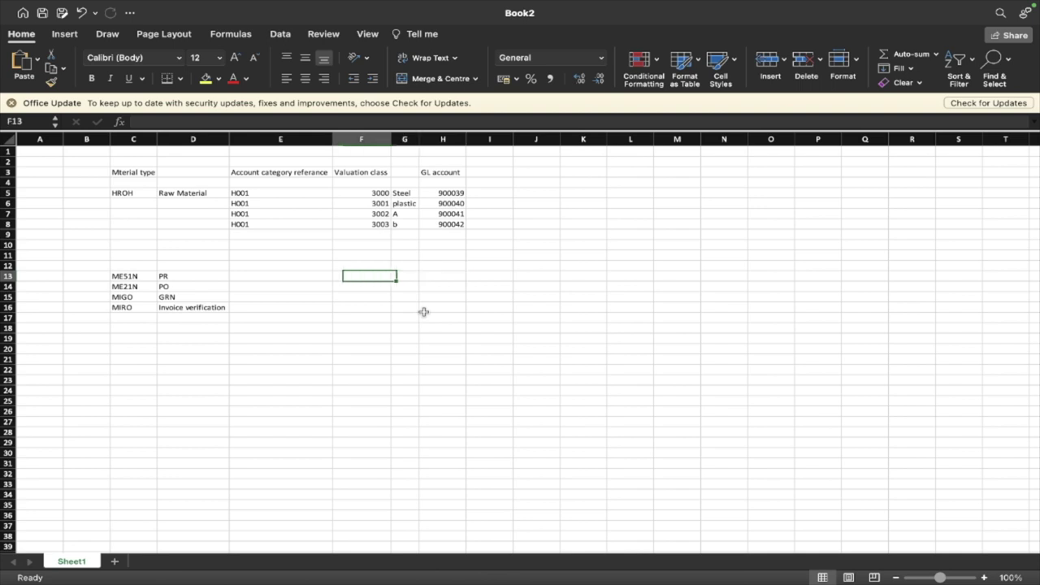
{"action": "key", "text": "Down"}
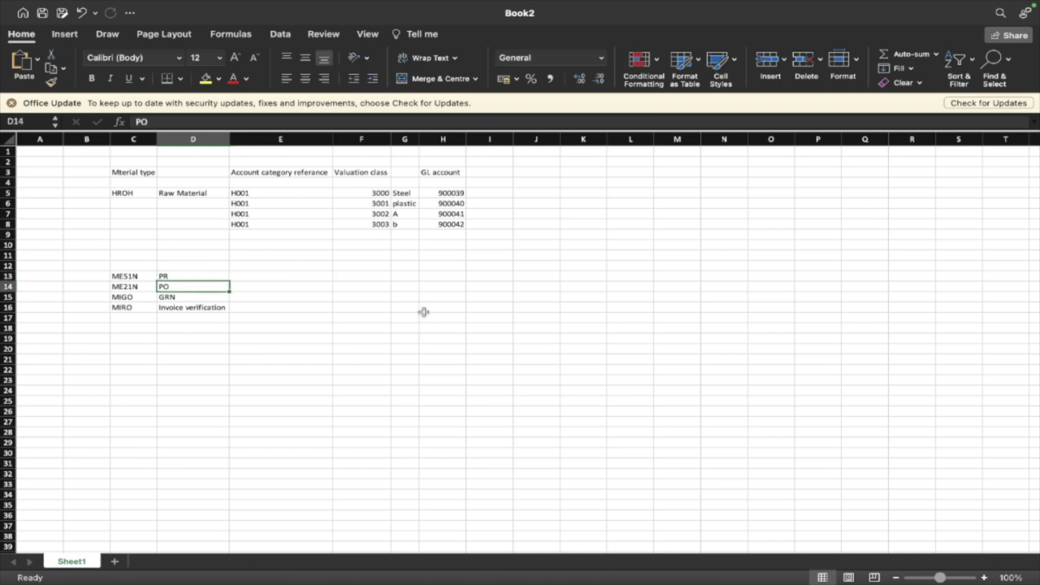
{"action": "key", "text": "Down"}
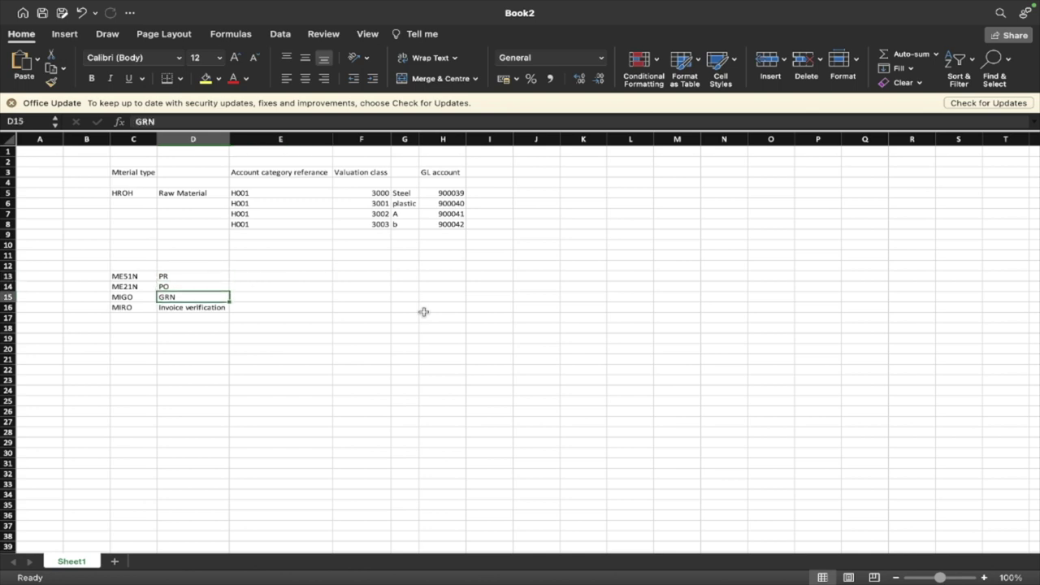
{"action": "key", "text": "Up"}
{"action": "key", "text": "Down"}
{"action": "key", "text": "Up"}
{"action": "key", "text": "Down"}
{"action": "key", "text": "Right"}
{"action": "key", "text": "Right"}
{"action": "key", "text": "Right"}
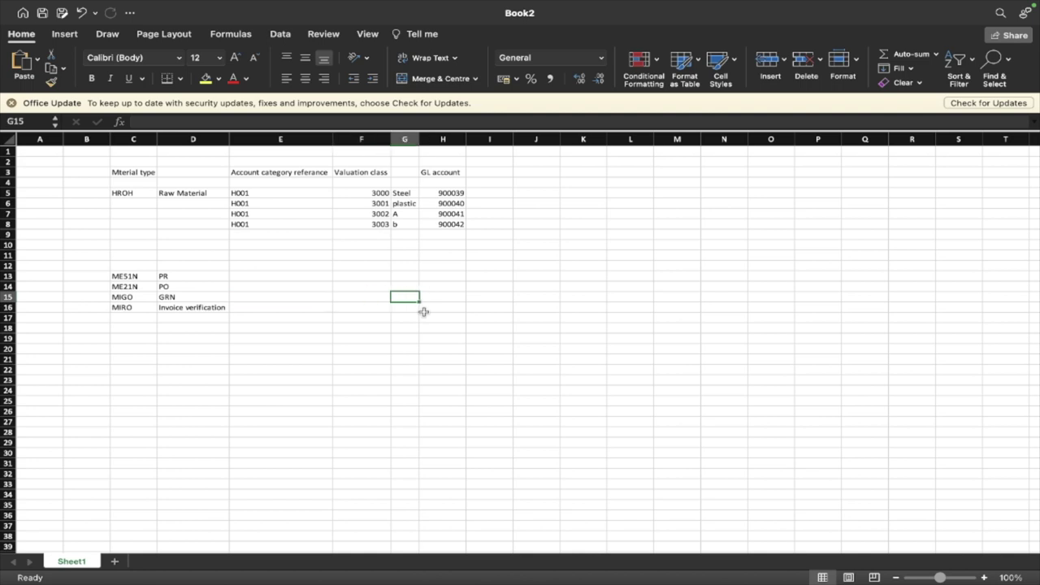
- Shift the MIGO and MIRO entries with their labels down one row, leaving row 15 empty below the PO entry
{"action": "key", "text": "shift+Left"}
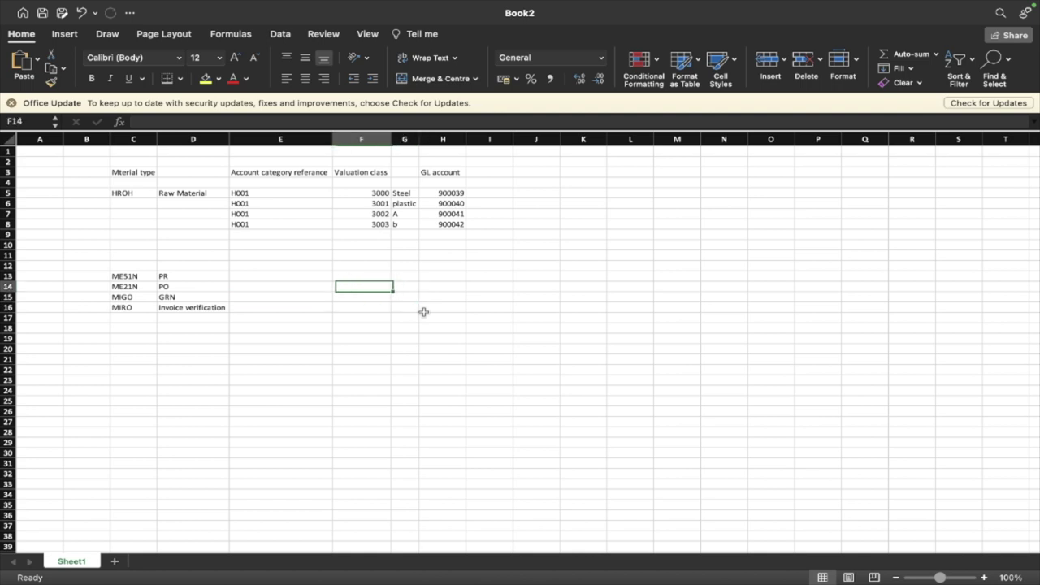
{"action": "key", "text": "shift+Left"}
{"action": "key", "text": "Up"}
{"action": "key", "text": "Left"}
{"action": "key", "text": "Left"}
{"action": "key", "text": "Left"}
{"action": "key", "text": "Left"}
{"action": "key", "text": "shift+Right"}
{"action": "key", "text": "shift+Down"}
{"action": "key", "text": "shift+Down"}
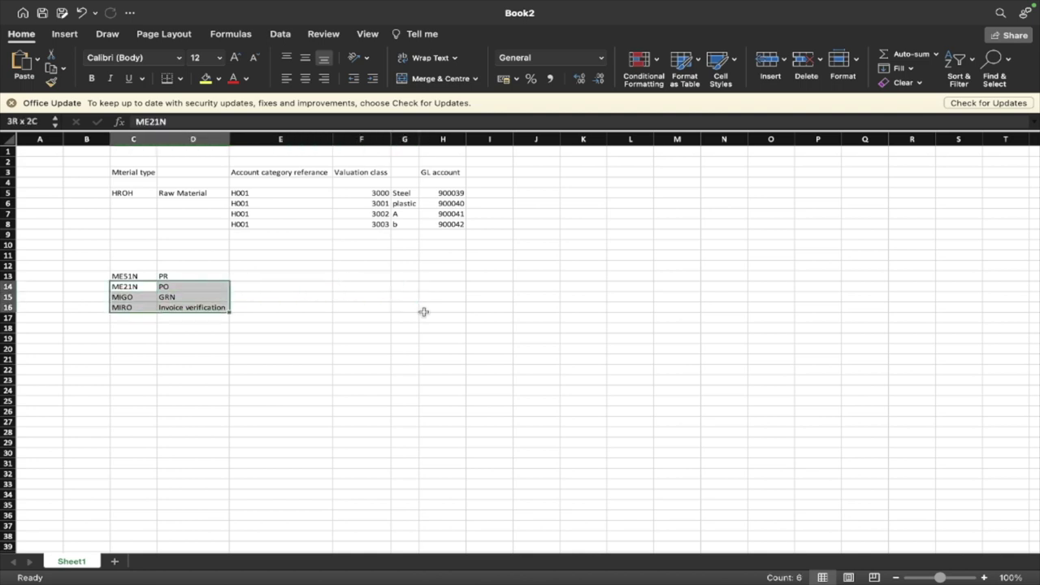
{"action": "key", "text": "Left"}
{"action": "key", "text": "Down"}
{"action": "key", "text": "Right"}
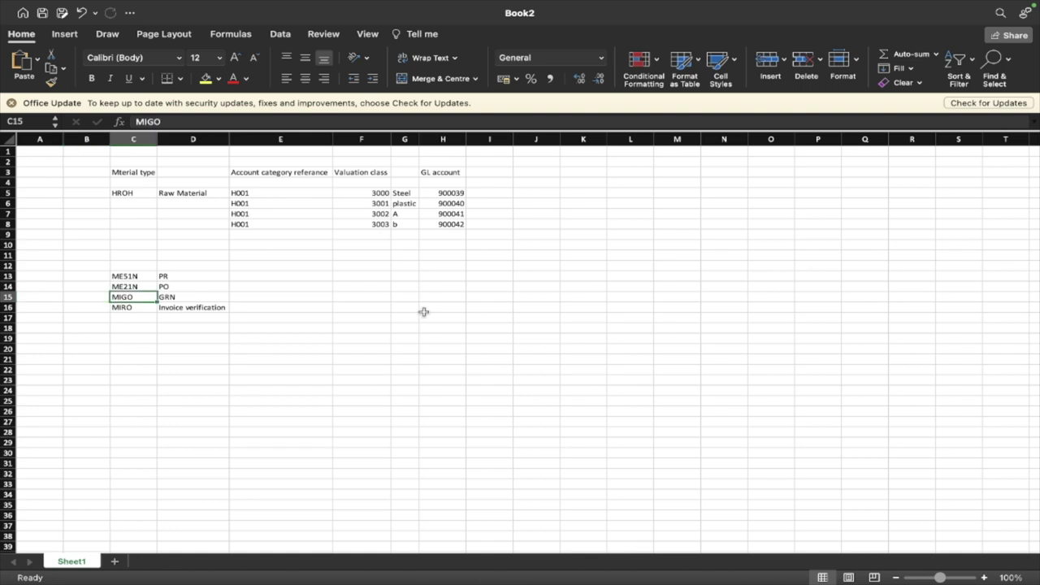
{"action": "key", "text": "shift+Right"}
{"action": "key", "text": "shift+Down"}
{"action": "key", "text": "super+c"}
{"action": "key", "text": "Down"}
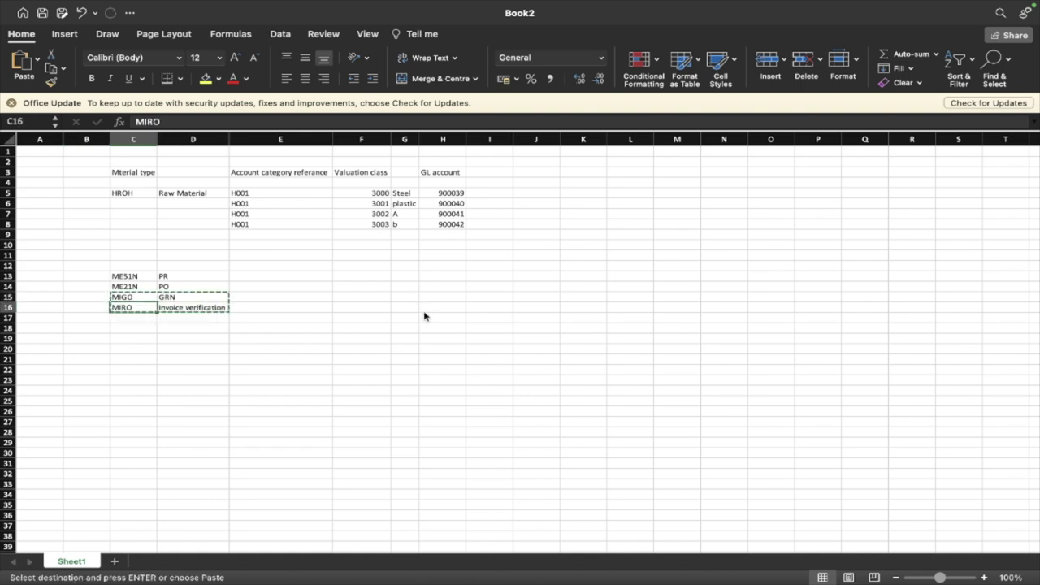
{"action": "key", "text": "Return"}
{"action": "key", "text": "Up"}
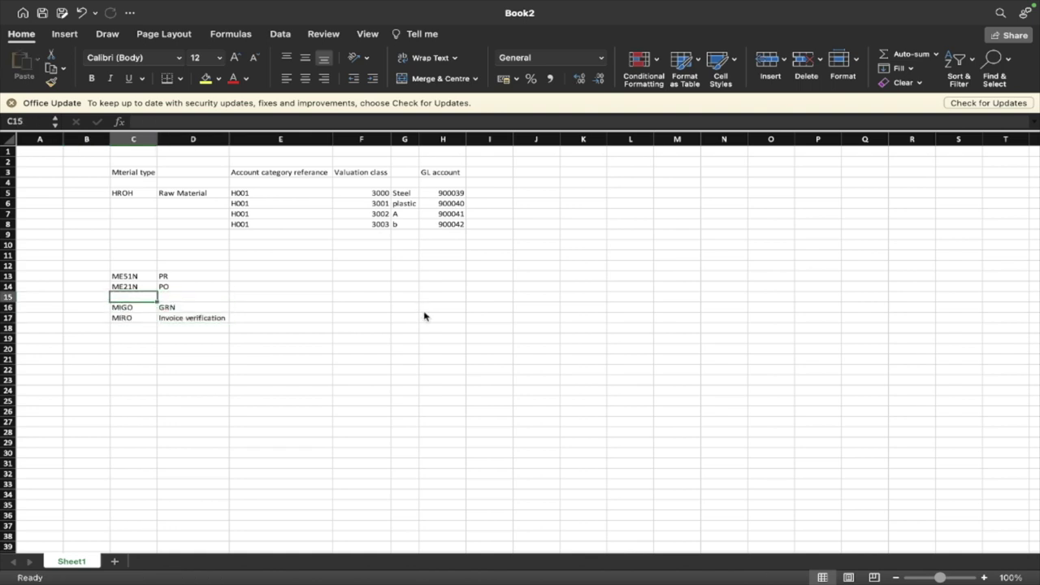
- Enter MIRO in cell C15 and label it Invoice verification in D15
{"action": "type", "text": "MIRO"}
{"action": "key", "text": "Tab"}
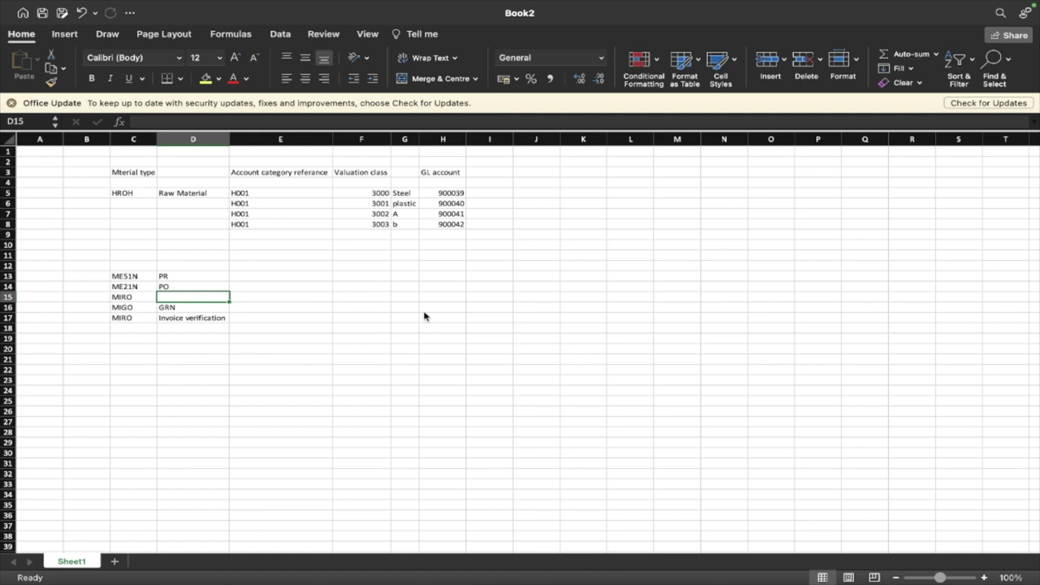
{"action": "type", "text": "Invoice verification"}
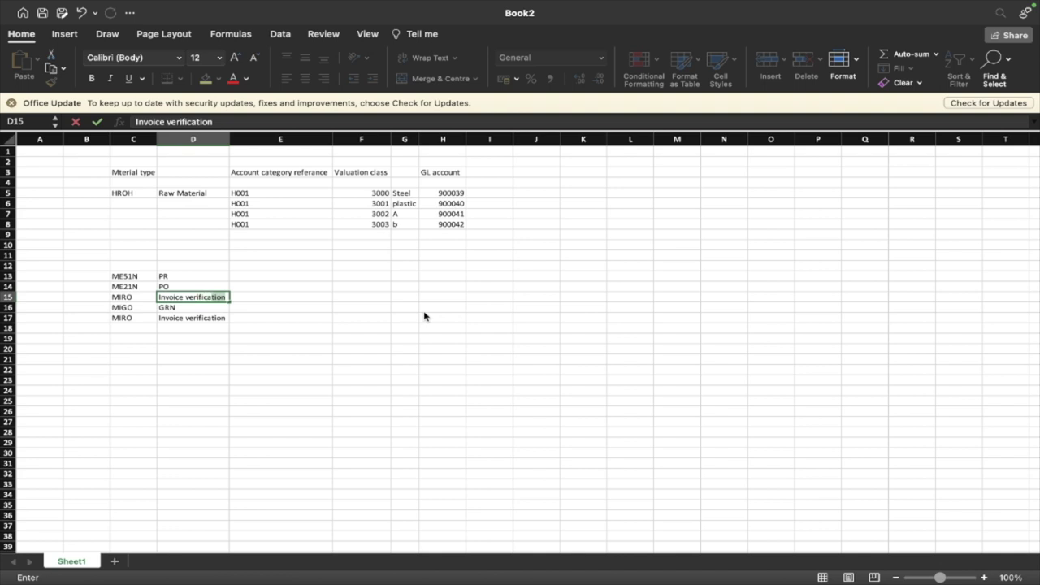
{"action": "key", "text": "Tab"}
- Enter Custom vendor in cell E15 beside the first invoice verification
{"action": "type", "text": "Custom vendot"}
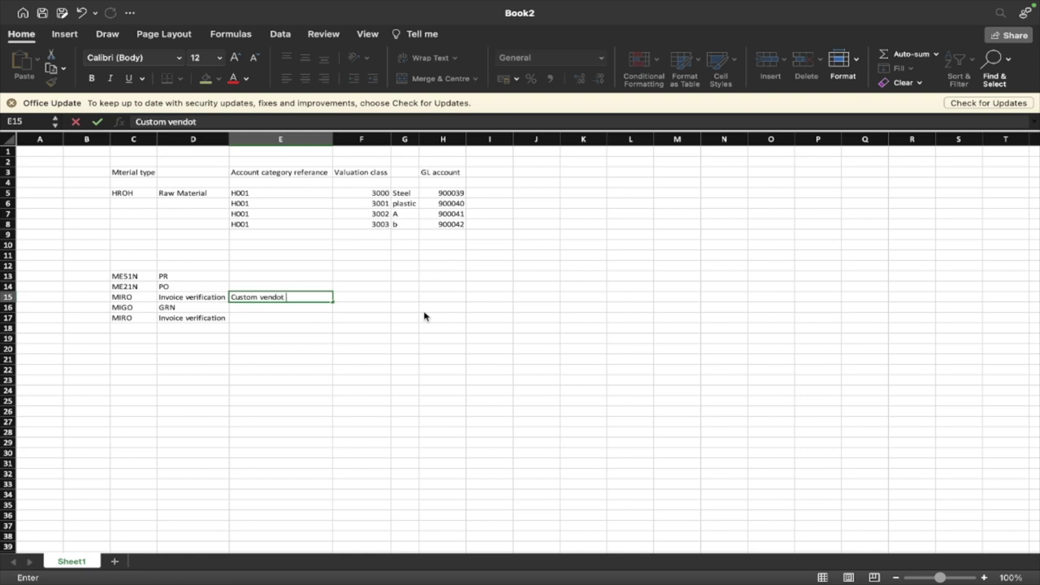
{"action": "key", "text": "BackSpace"}
{"action": "key", "text": "BackSpace"}
{"action": "type", "text": "r - India"}
{"action": "key", "text": "BackSpace"}
{"action": "key", "text": "BackSpace"}
{"action": "key", "text": "BackSpace"}
{"action": "key", "text": "BackSpace"}
{"action": "key", "text": "BackSpace"}
{"action": "key", "text": "BackSpace"}
{"action": "key", "text": "BackSpace"}
{"action": "key", "text": "BackSpace"}
{"action": "key", "text": "Up"}
{"action": "key", "text": "Up"}
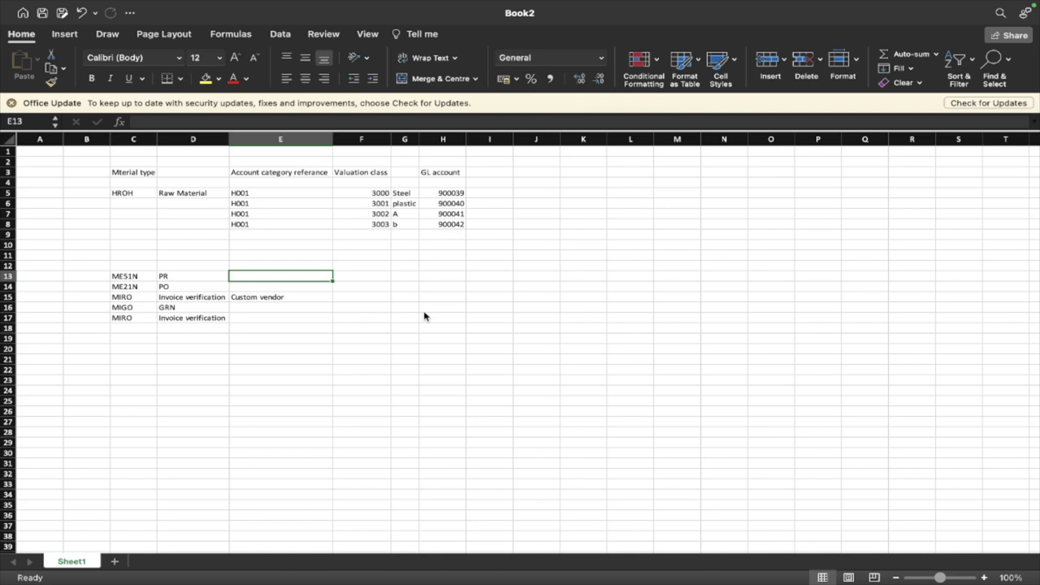
- Clear the ME51N code and its PR label from cells C13 and D13
{"action": "key", "text": "Up"}
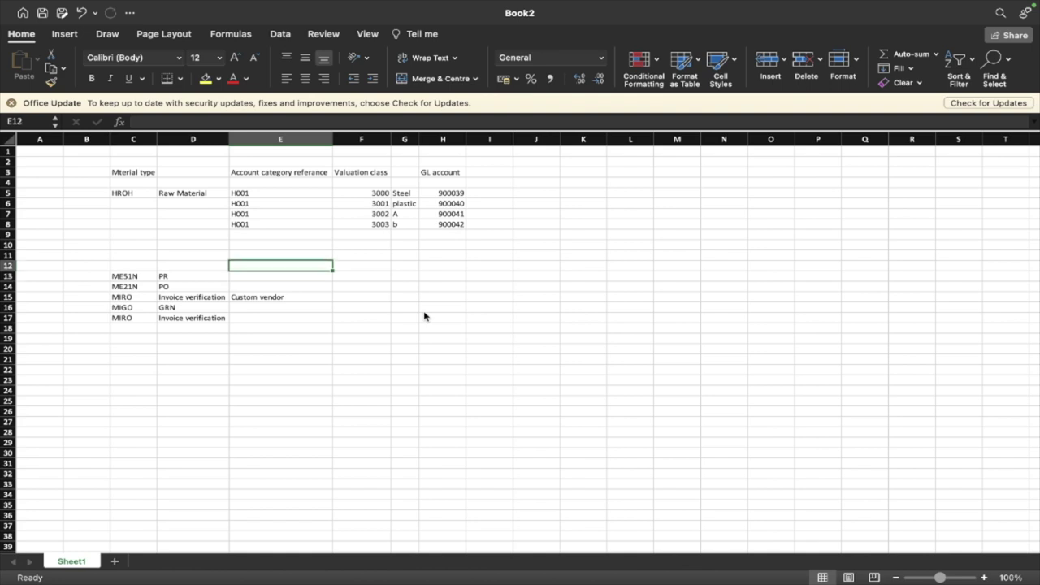
{"action": "key", "text": "Left"}
{"action": "key", "text": "Right"}
{"action": "key", "text": "Left"}
{"action": "key", "text": "Left"}
{"action": "key", "text": "Right"}
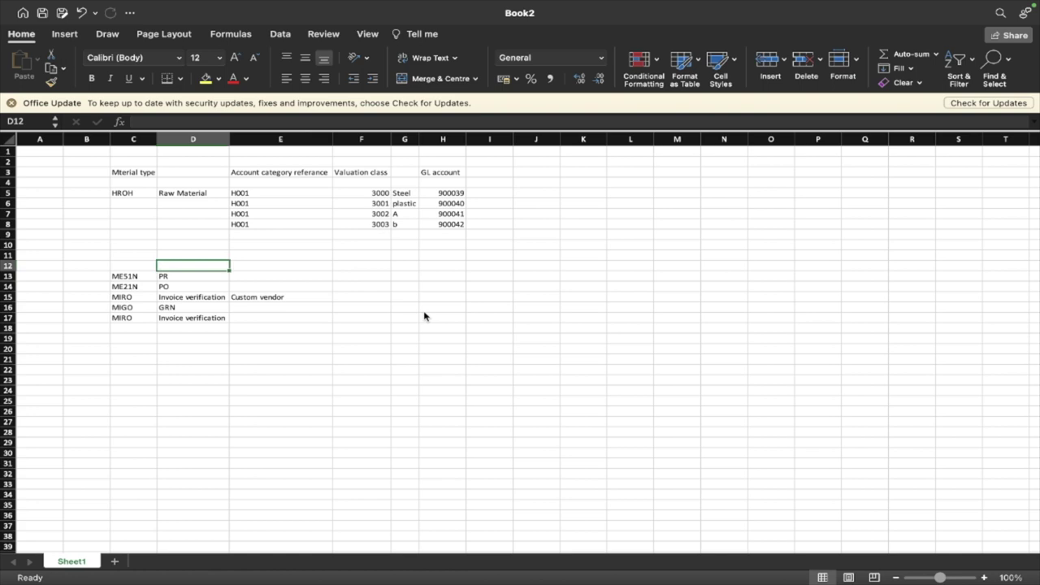
{"action": "key", "text": "Left"}
{"action": "key", "text": "Down"}
{"action": "key", "text": "shift+Right"}
{"action": "key", "text": "Delete"}
- Enter the supplier's vendor number in cell H13 and label it Supplier in I13
{"action": "key", "text": "Up"}
{"action": "key", "text": "Right"}
{"action": "key", "text": "Right"}
{"action": "key", "text": "Right"}
{"action": "key", "text": "Right"}
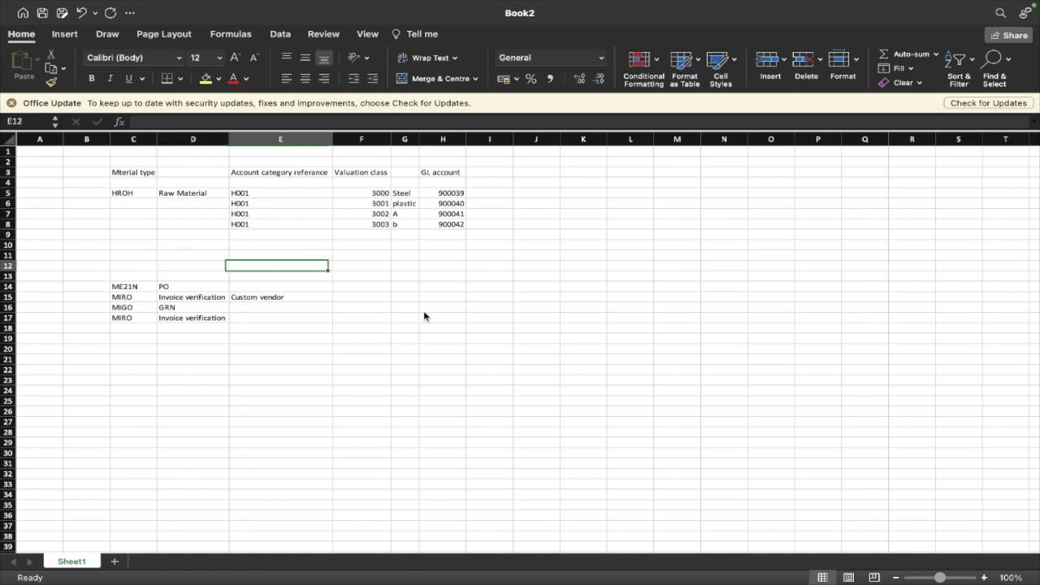
{"action": "key", "text": "Down"}
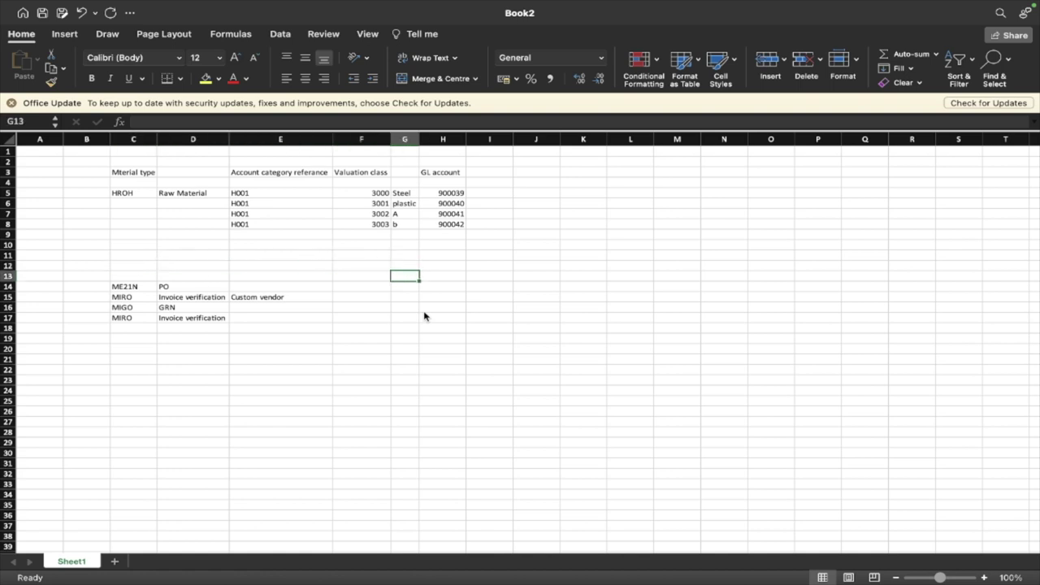
{"action": "key", "text": "Right"}
{"action": "type", "text": "V"}
{"action": "key", "text": "BackSpace"}
{"action": "type", "text": "90000"}
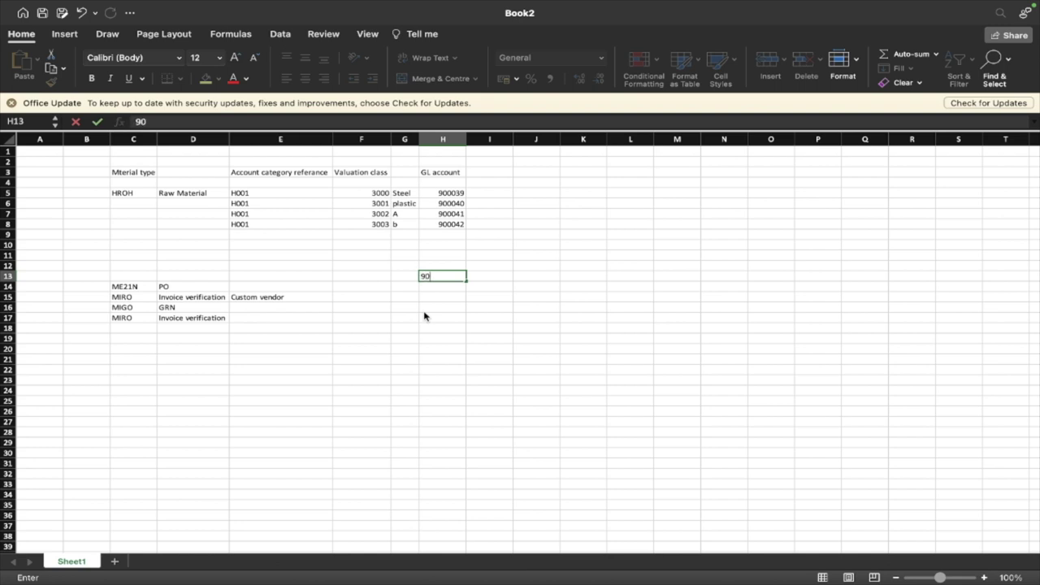
{"action": "key", "text": "BackSpace"}
{"action": "key", "text": "BackSpace"}
{"action": "key", "text": "BackSpace"}
{"action": "key", "text": "BackSpace"}
{"action": "key", "text": "BackSpace"}
{"action": "type", "text": "610001"}
{"action": "key", "text": "Tab"}
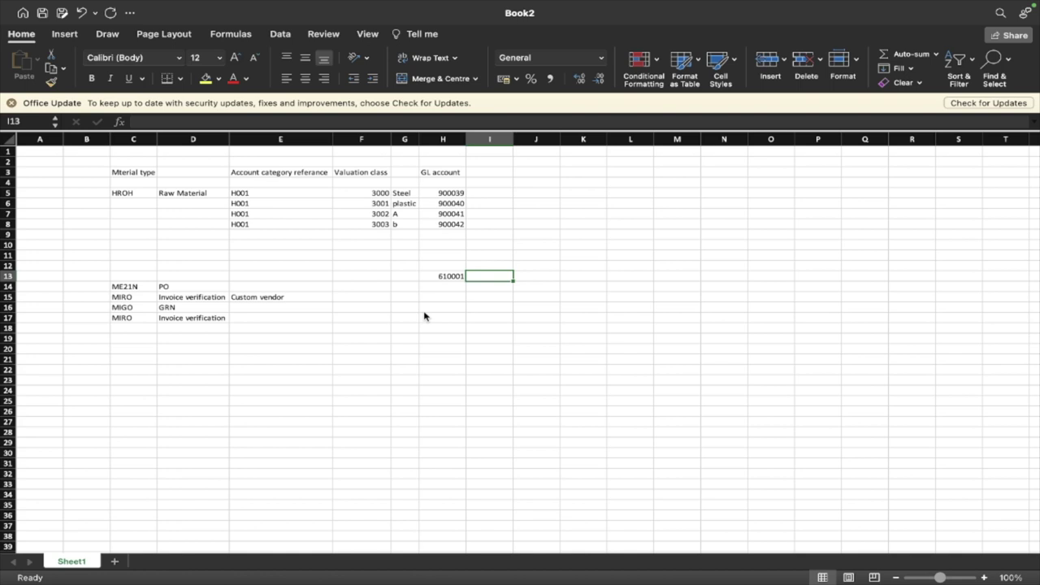
{"action": "type", "text": "Supplier"}
{"action": "key", "text": "Return"}
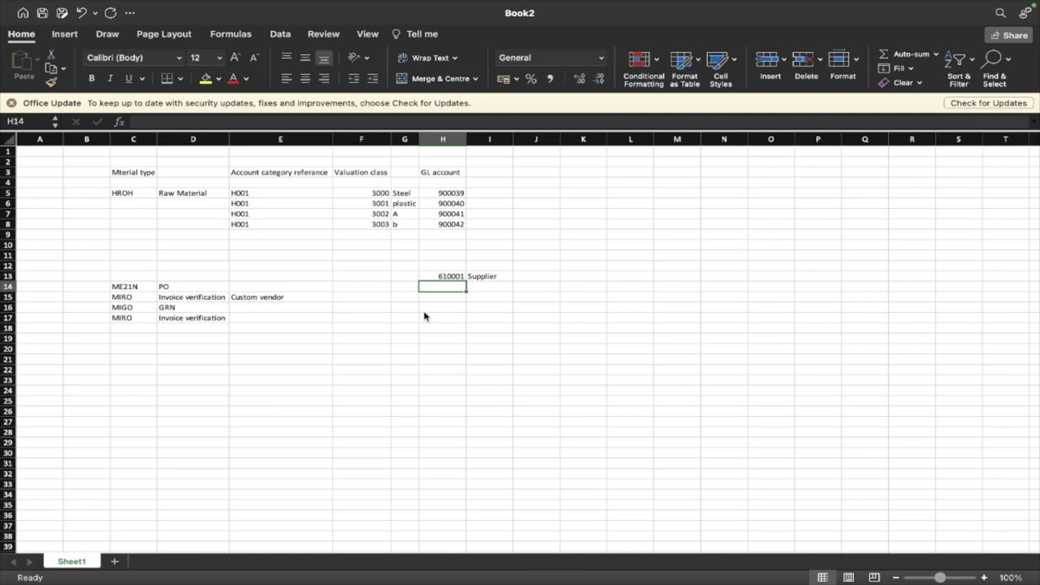
- Enter the customs vendor's number in cell H14 and label it Custom vendor - Indian in I14
{"action": "type", "text": "61"}
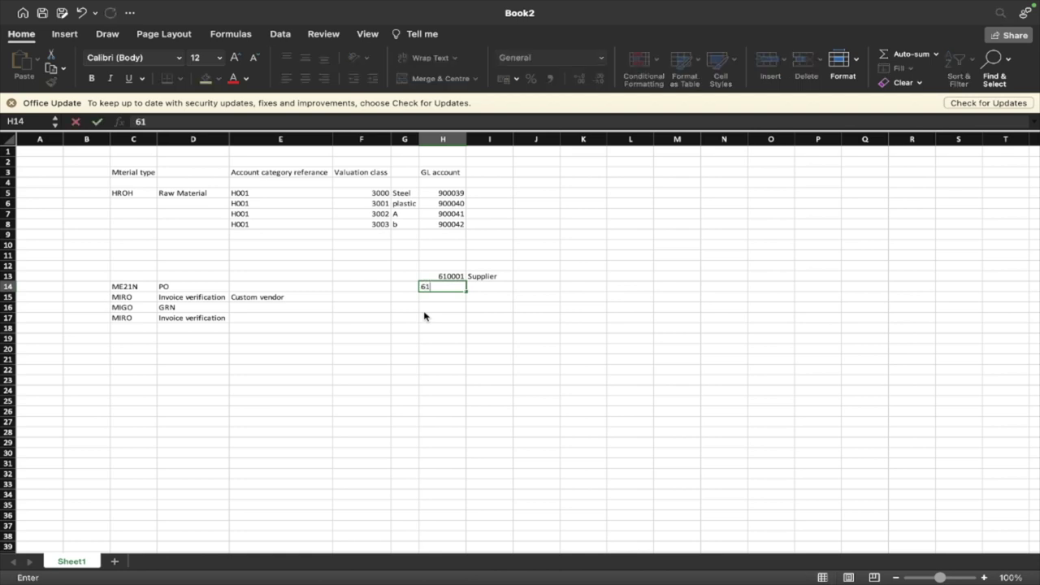
{"action": "type", "text": "0002"}
{"action": "key", "text": "Tab"}
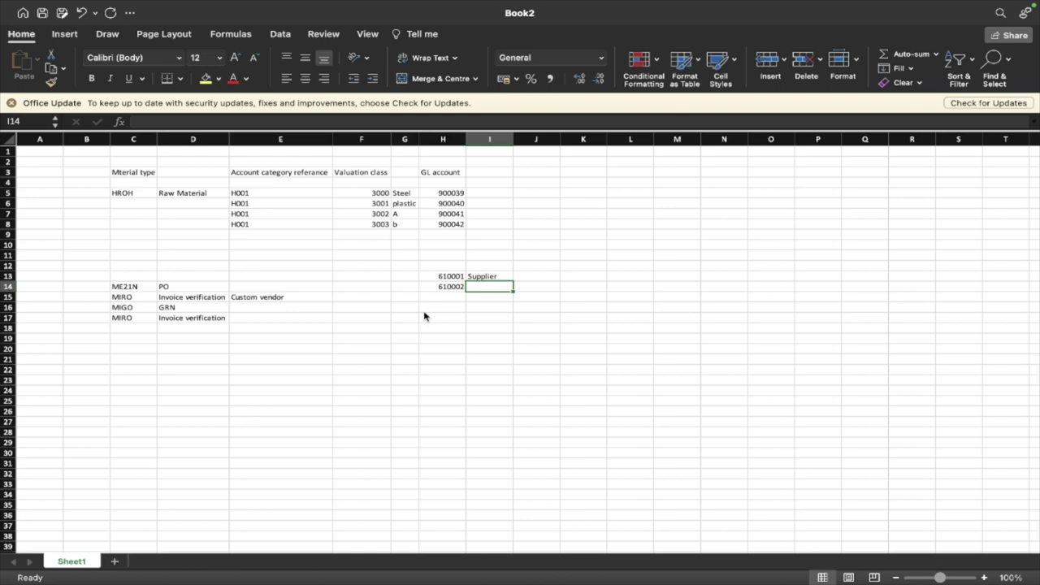
{"action": "type", "text": "Custom vendor -"}
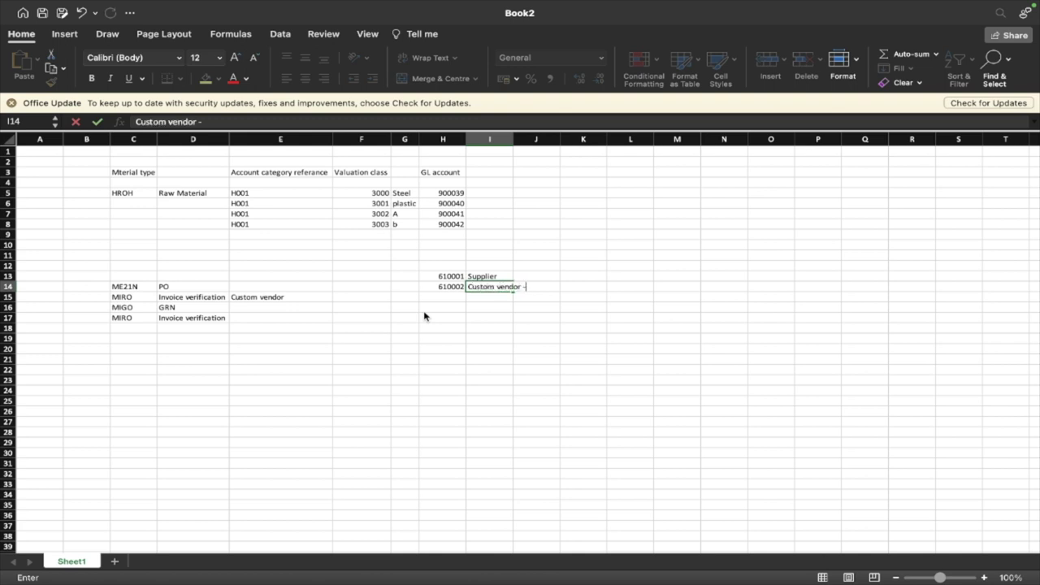
{"action": "type", "text": " Indian"}
{"action": "key", "text": "Return"}
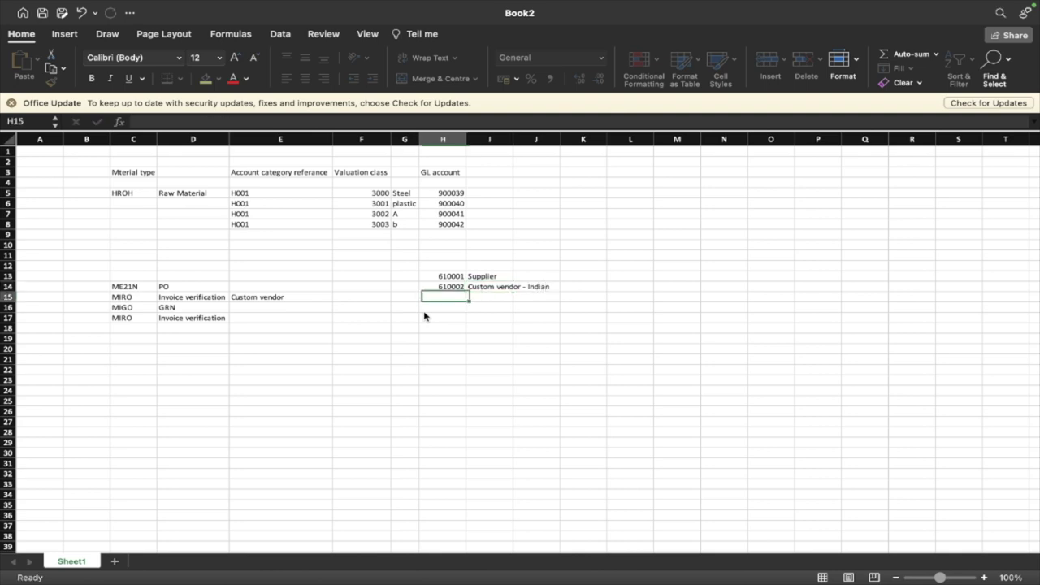
- Review the PO and first invoice verification rows together with the Custom vendor entry in row 15
{"action": "key", "text": "Up"}
{"action": "key", "text": "Down"}
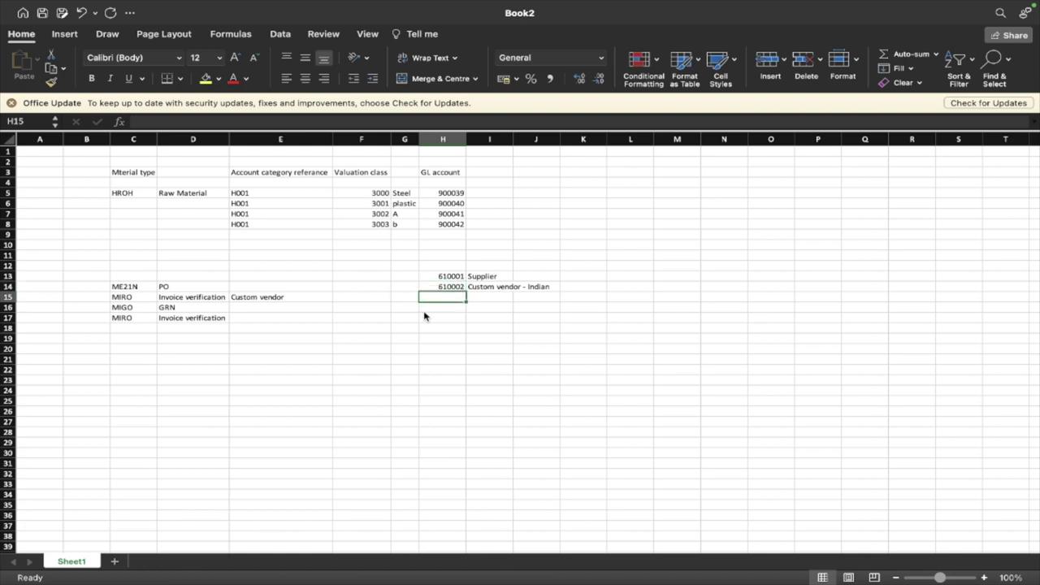
{"action": "key", "text": "Left"}
{"action": "key", "text": "Left"}
{"action": "key", "text": "Left"}
{"action": "key", "text": "Left"}
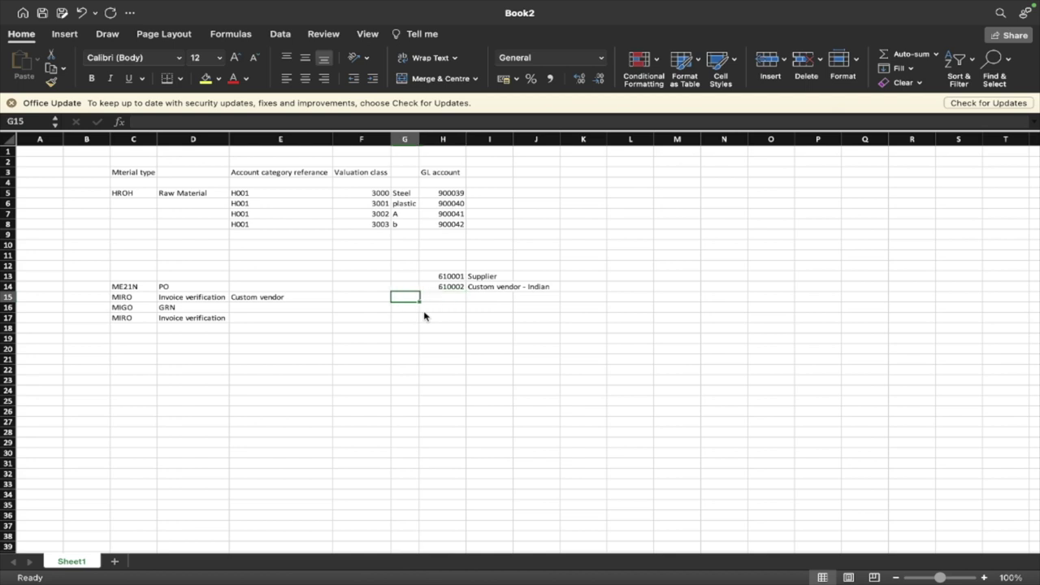
{"action": "key", "text": "Right"}
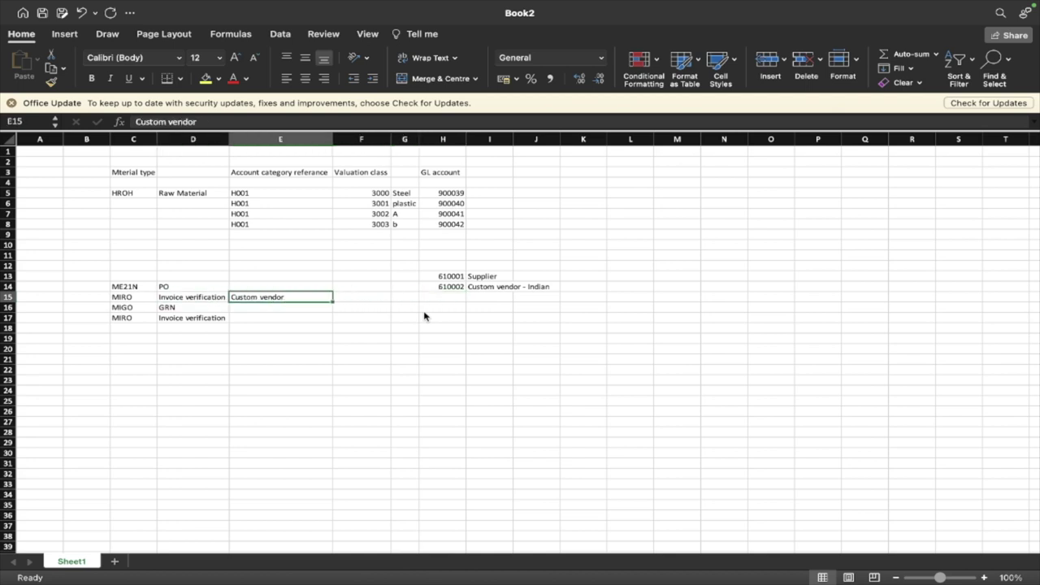
{"action": "key", "text": "Left"}
{"action": "key", "text": "Right"}
{"action": "key", "text": "Left"}
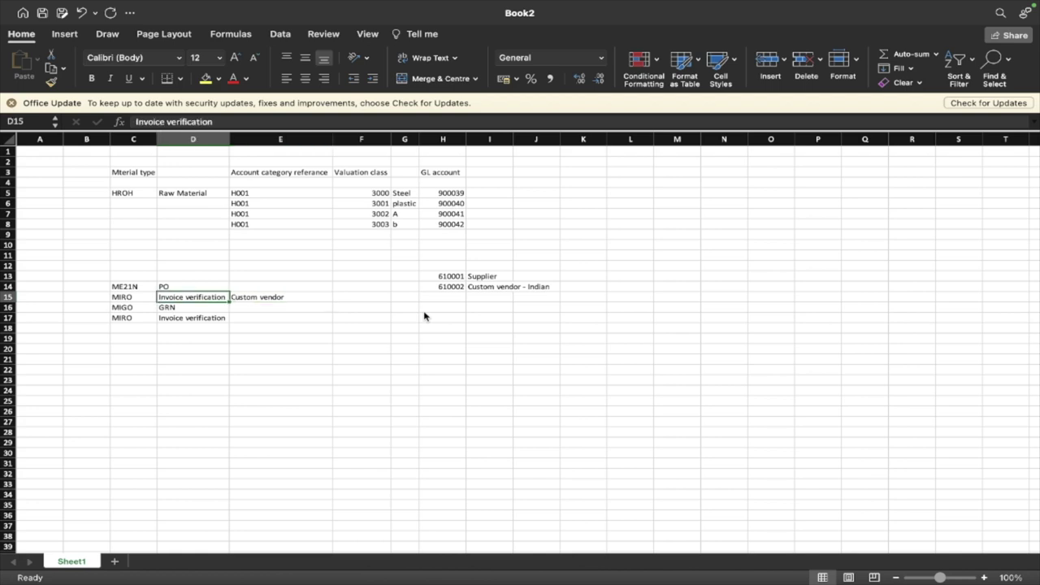
{"action": "key", "text": "Right"}
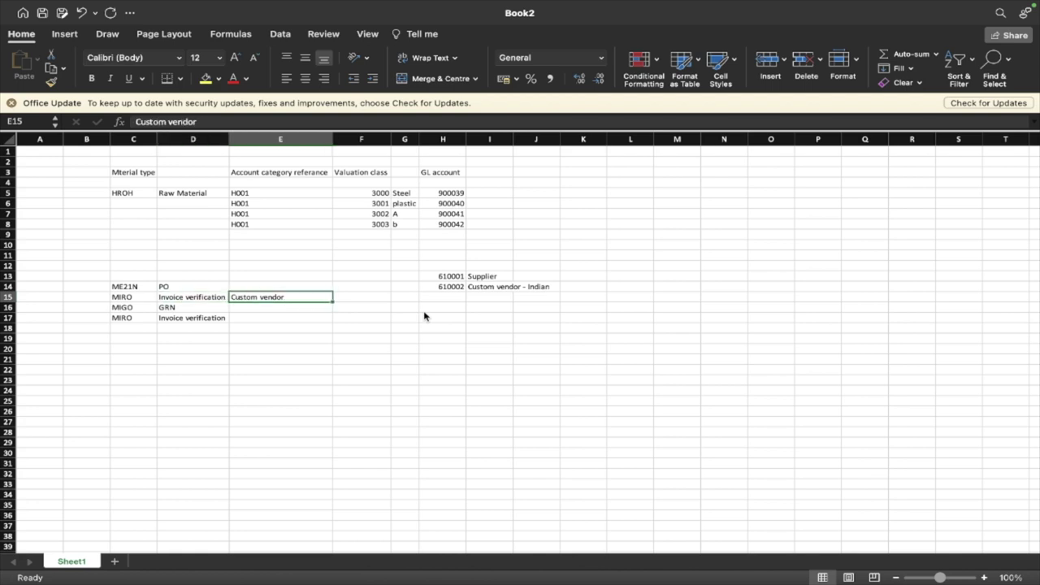
{"action": "key", "text": "Left"}
{"action": "key", "text": "Left"}
{"action": "key", "text": "Up"}
{"action": "key", "text": "Down"}
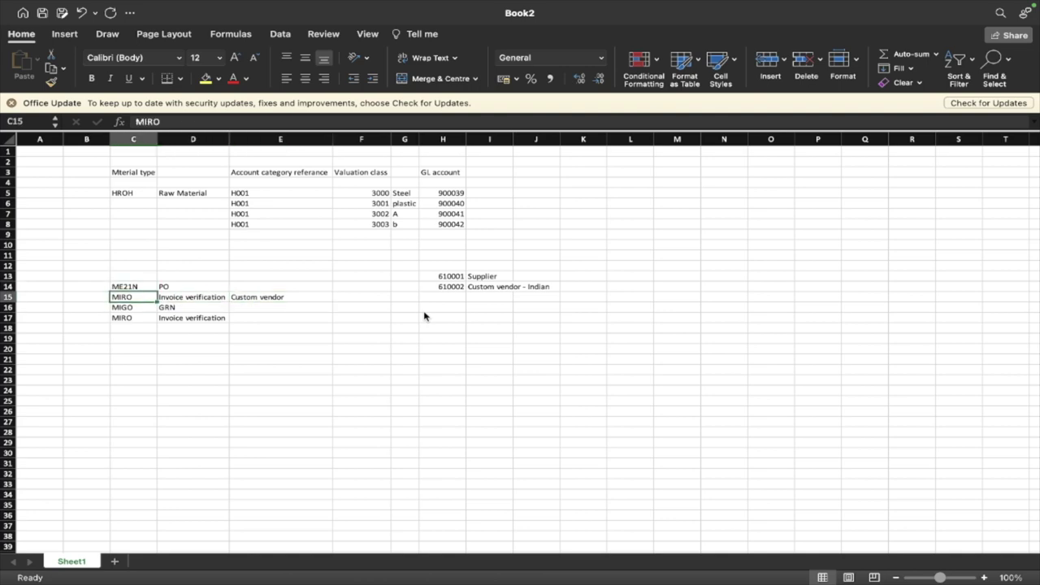
{"action": "key", "text": "Right"}
{"action": "key", "text": "Right"}
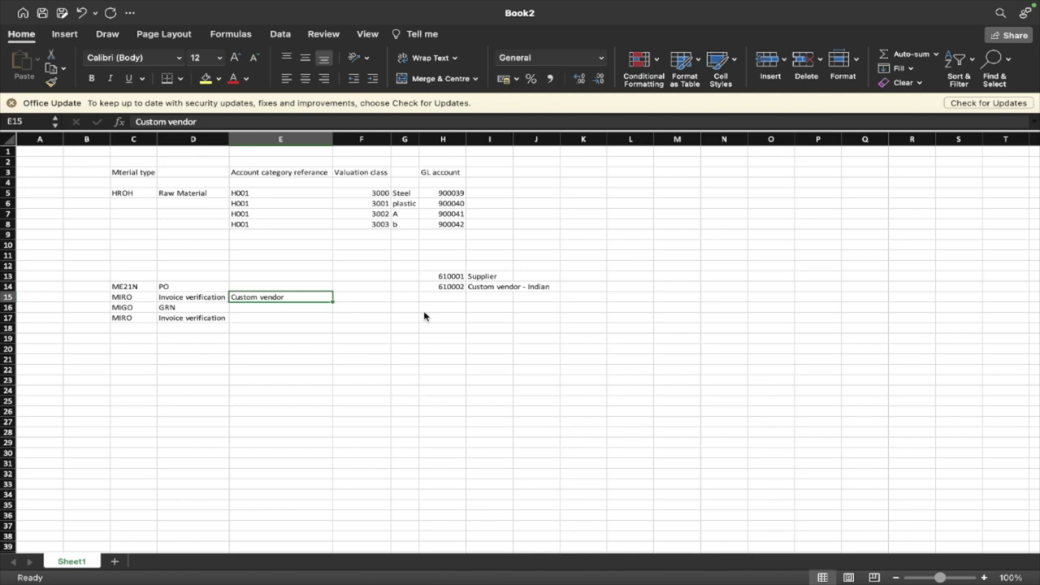
- Enter Goods supplier in cell E17 beside the second invoice verification
{"action": "key", "text": "Left"}
{"action": "key", "text": "Down"}
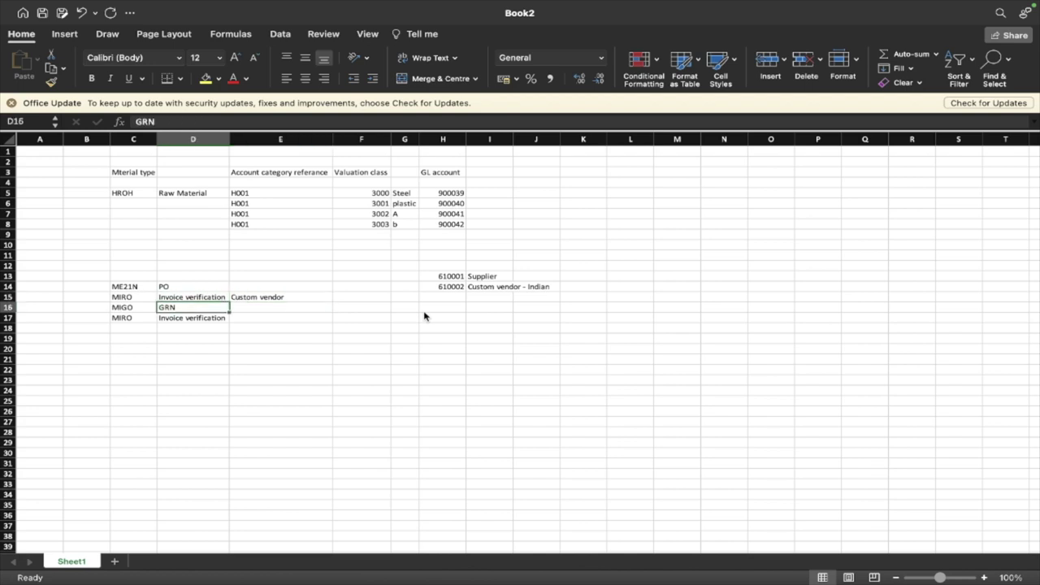
{"action": "key", "text": "Down"}
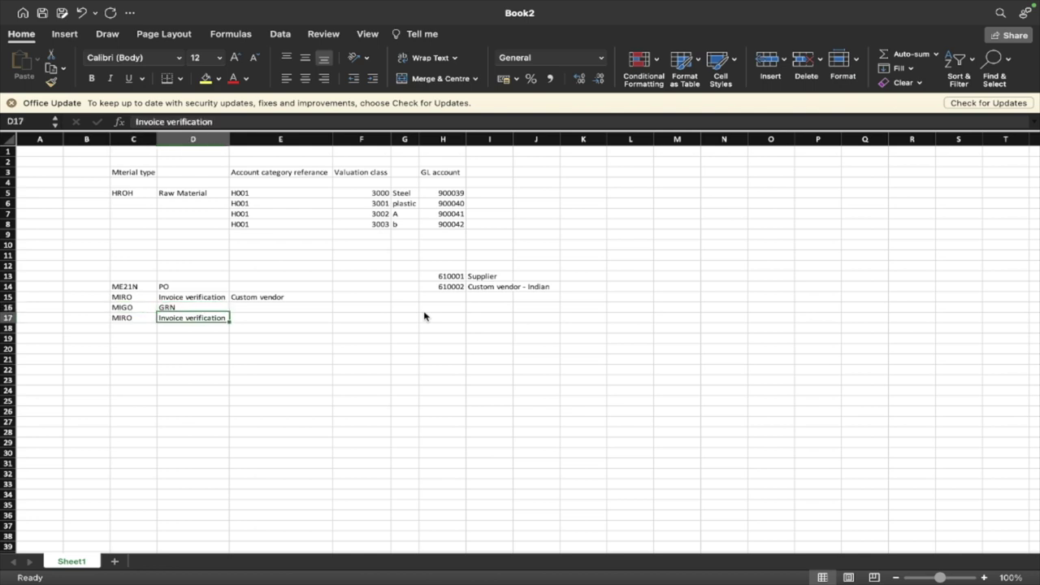
{"action": "key", "text": "Right"}
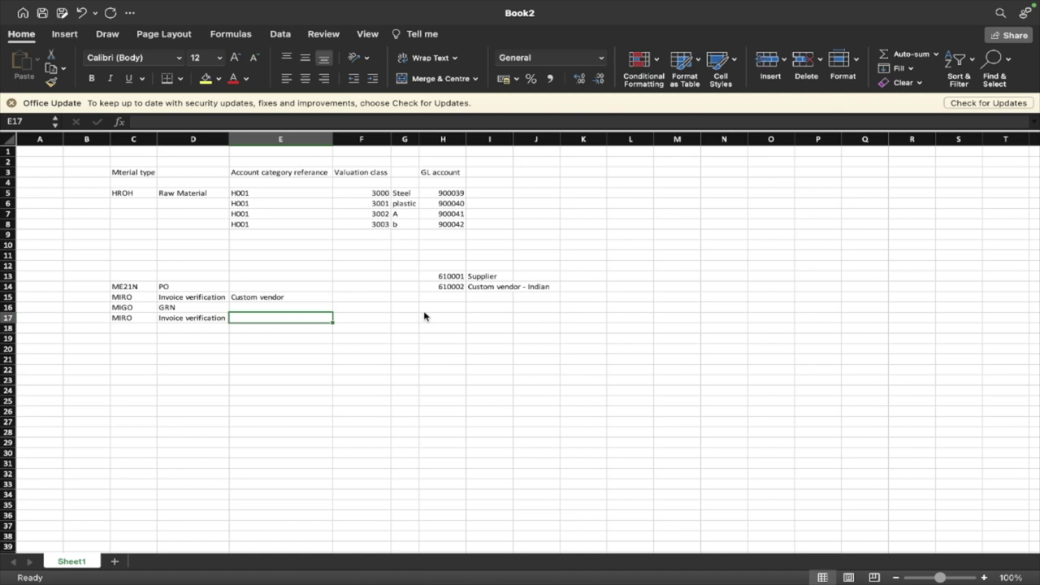
{"action": "type", "text": "Supplier"}
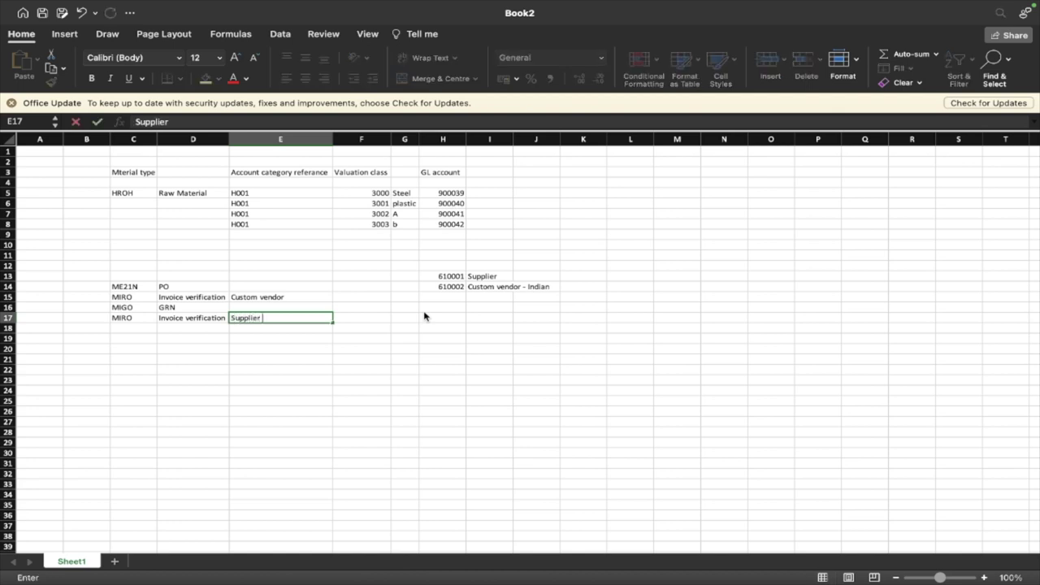
{"action": "key", "text": "Left"}
{"action": "key", "text": "Right"}
{"action": "type", "text": "Goods supplier"}
{"action": "key", "text": "Return"}
- Move the two-row vendor list from H13:I14 to K13:L14
{"action": "key", "text": "Up"}
{"action": "key", "text": "Up"}
{"action": "key", "text": "Up"}
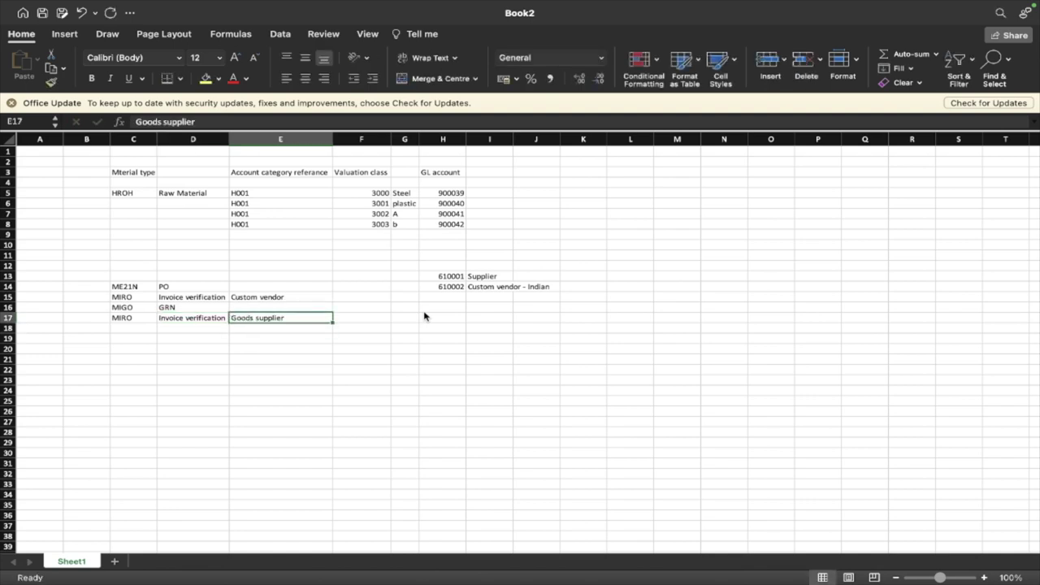
{"action": "key", "text": "Right"}
{"action": "key", "text": "Right"}
{"action": "key", "text": "Right"}
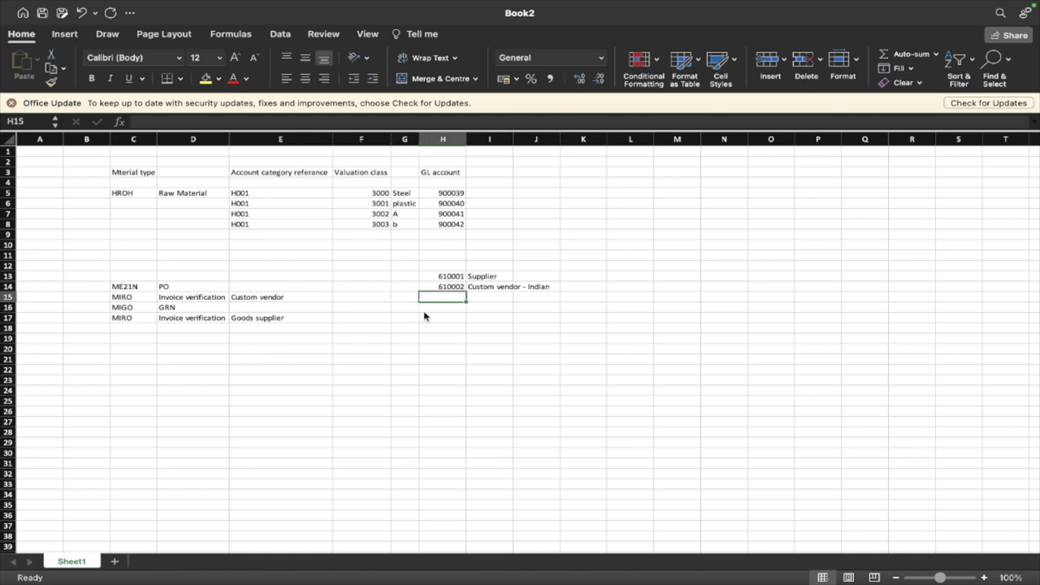
{"action": "key", "text": "Up"}
{"action": "key", "text": "Up"}
{"action": "key", "text": "shift+Right"}
{"action": "key", "text": "shift+Down"}
{"action": "key", "text": "super+c"}
{"action": "key", "text": "Right"}
{"action": "key", "text": "Right"}
{"action": "key", "text": "Right"}
{"action": "key", "text": "super+v"}
{"action": "key", "text": "Left"}
{"action": "key", "text": "Left"}
{"action": "key", "text": "Left"}
{"action": "key", "text": "Left"}
{"action": "key", "text": "Left"}
{"action": "key", "text": "Left"}
{"action": "key", "text": "Left"}
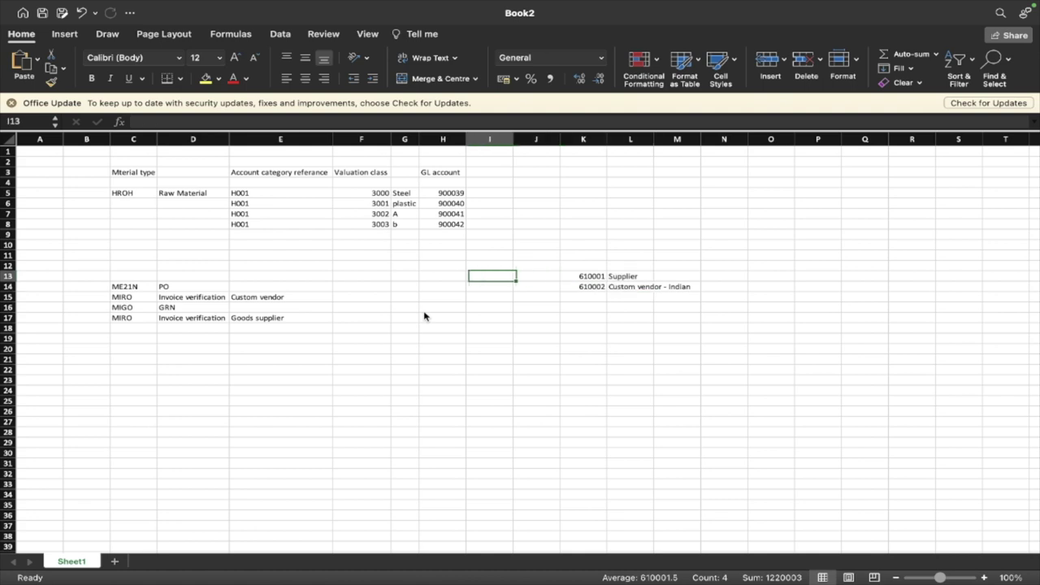
{"action": "key", "text": "Down"}
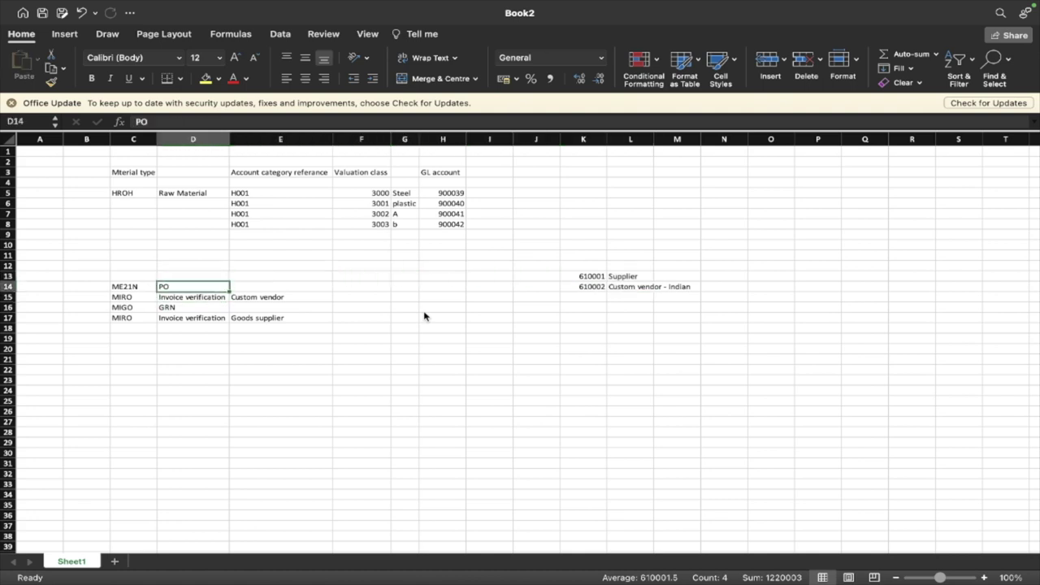
{"action": "key", "text": "Right"}
{"action": "key", "text": "Right"}
{"action": "key", "text": "Left"}
{"action": "key", "text": "Left"}
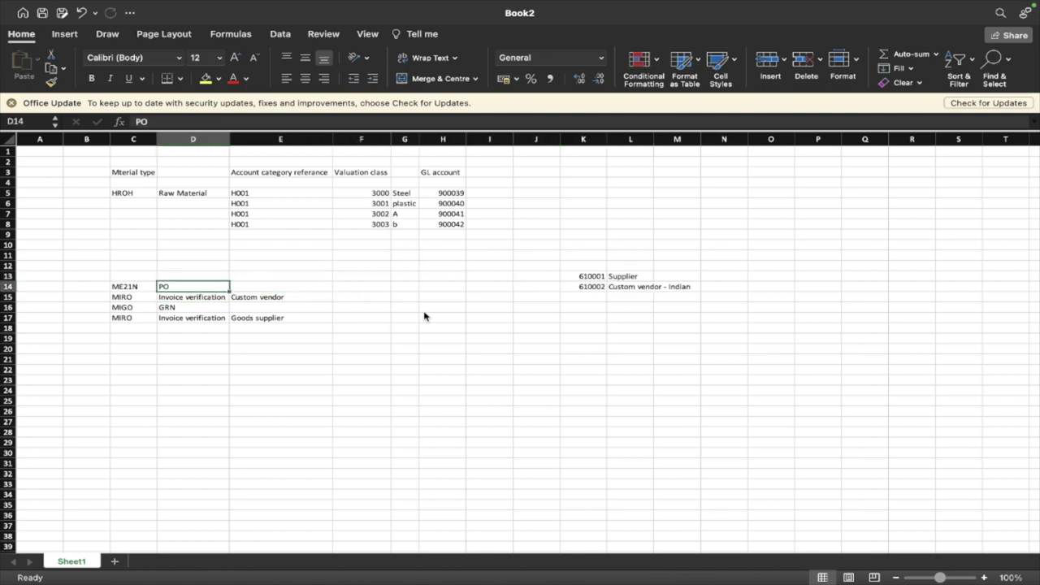
- Enter the sea freight vendor's number in cell K15 and label it Freight vendor sea in L15
{"action": "key", "text": "Right"}
{"action": "key", "text": "Right"}
{"action": "key", "text": "Right"}
{"action": "key", "text": "Right"}
{"action": "key", "text": "Right"}
{"action": "key", "text": "Right"}
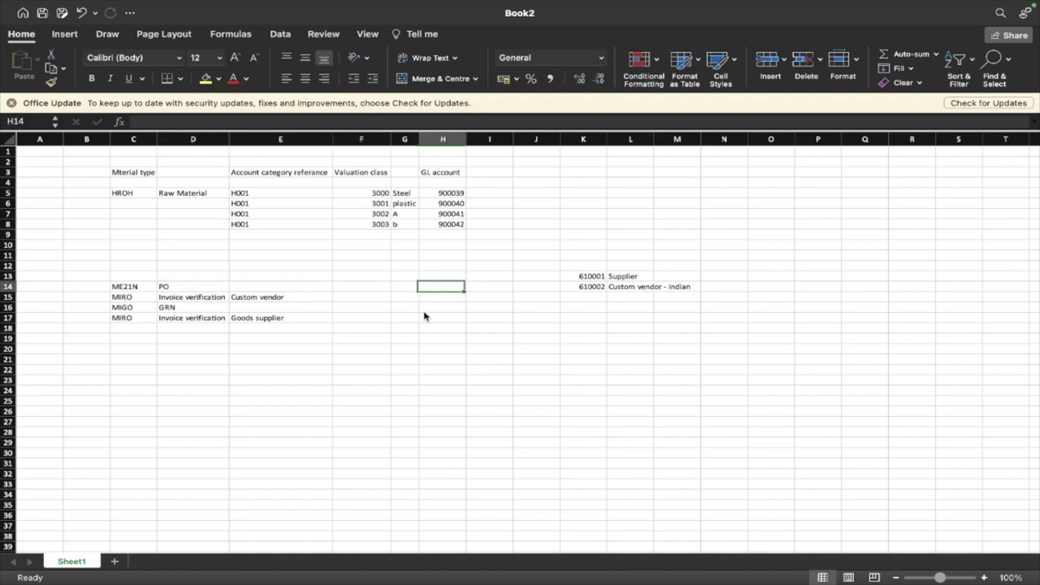
{"action": "key", "text": "Down"}
{"action": "type", "text": "6100"}
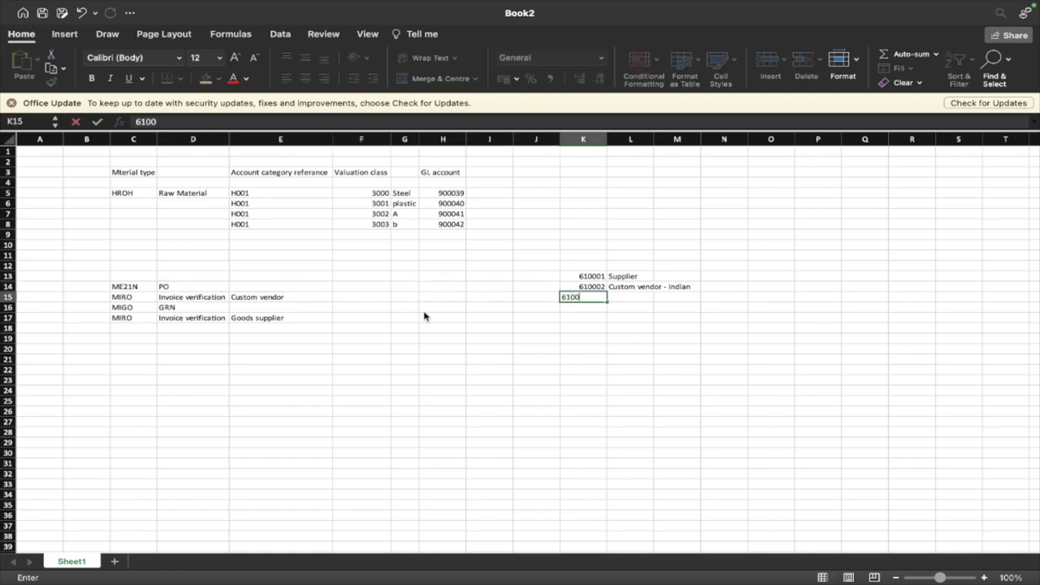
{"action": "type", "text": "3"}
{"action": "key", "text": "BackSpace"}
{"action": "type", "text": "03"}
{"action": "key", "text": "Tab"}
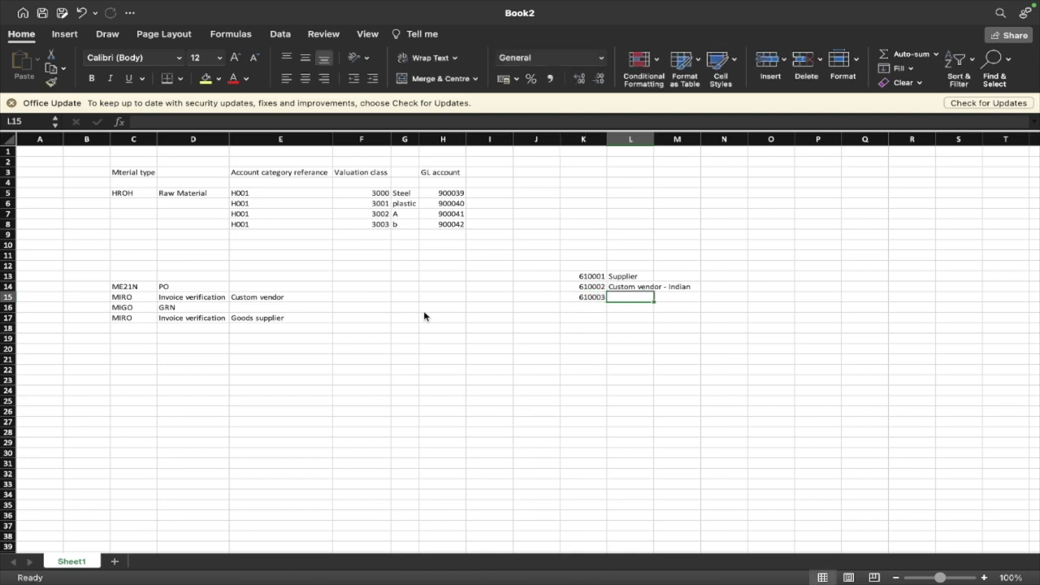
{"action": "type", "text": "Freight"}
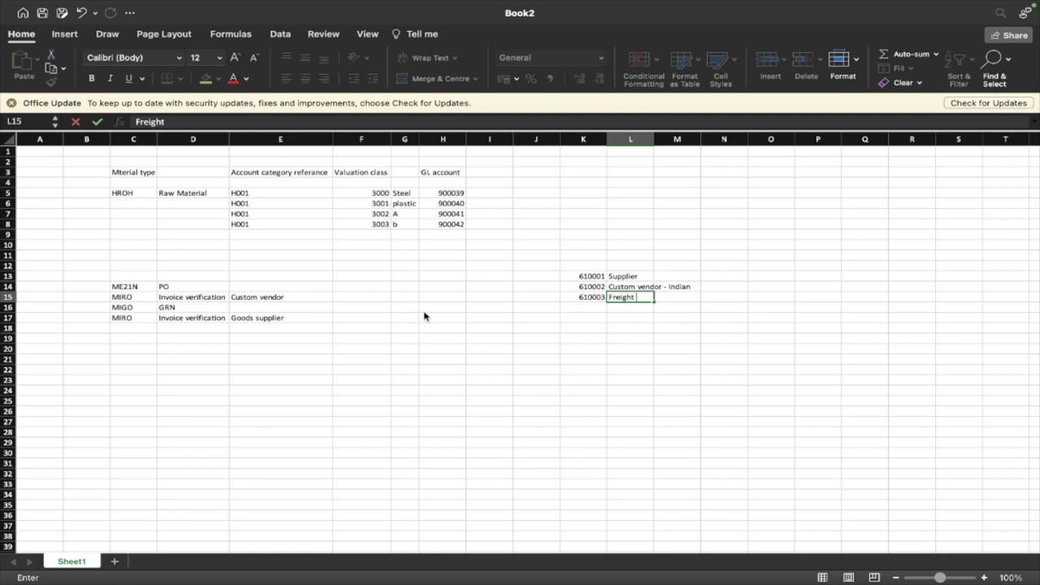
{"action": "type", "text": " vendor sea"}
{"action": "key", "text": "Return"}
- Enter the local freight vendor's number in cell K16 and label it Freight local in L16
{"action": "type", "text": "61"}
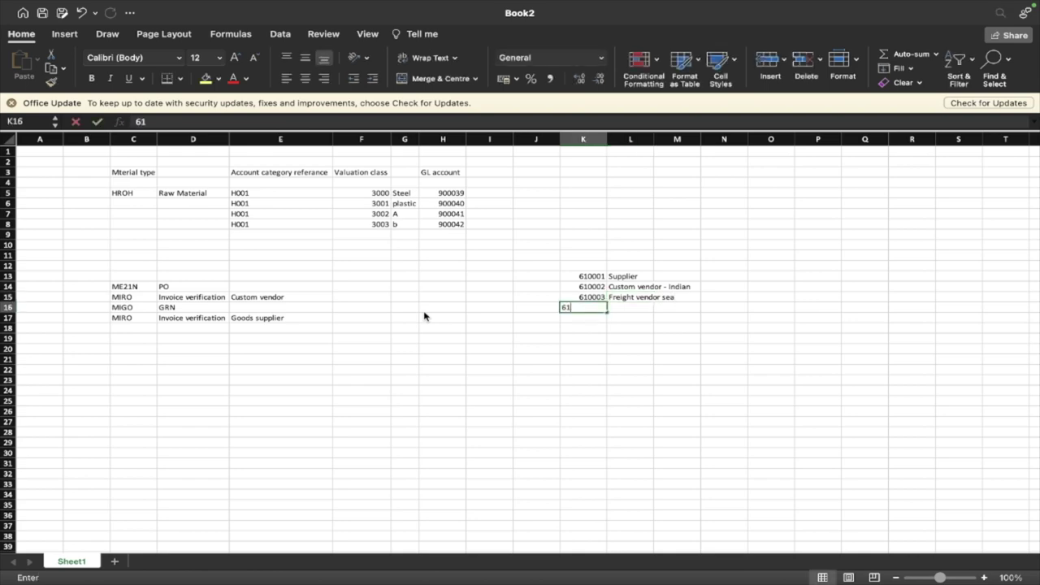
{"action": "type", "text": "0004"}
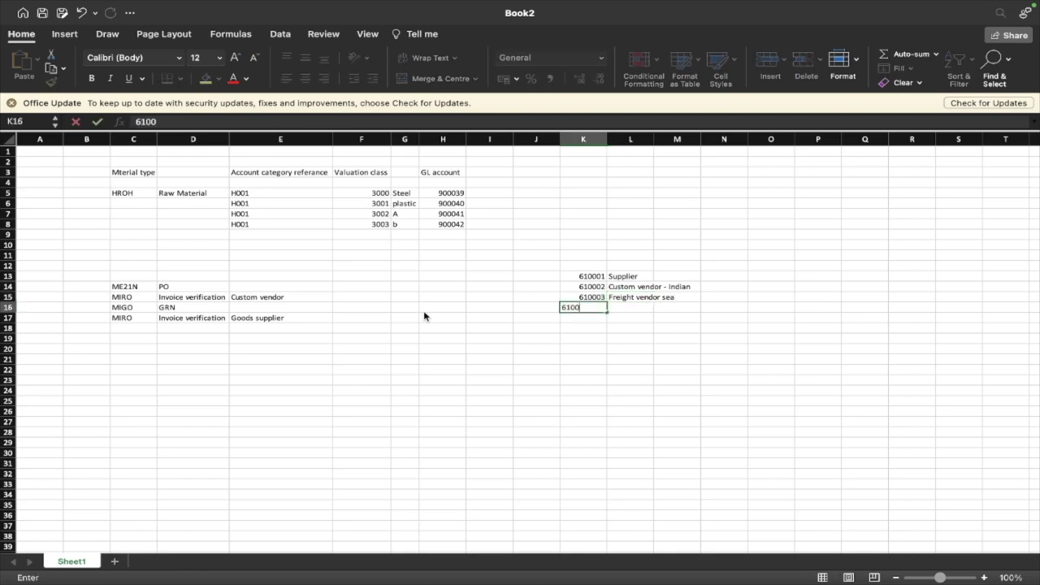
{"action": "key", "text": "Tab"}
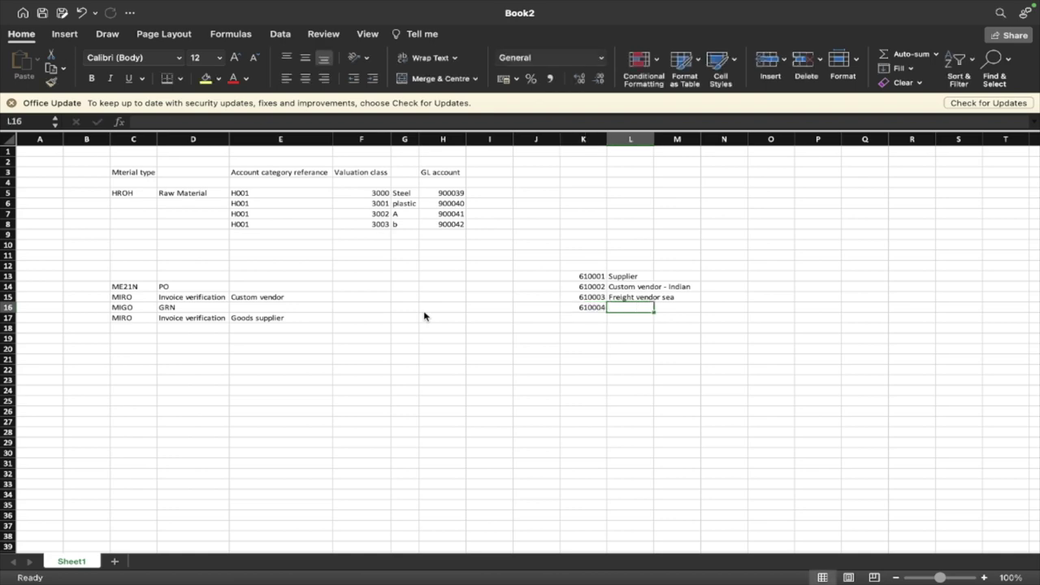
{"action": "type", "text": "Freig"}
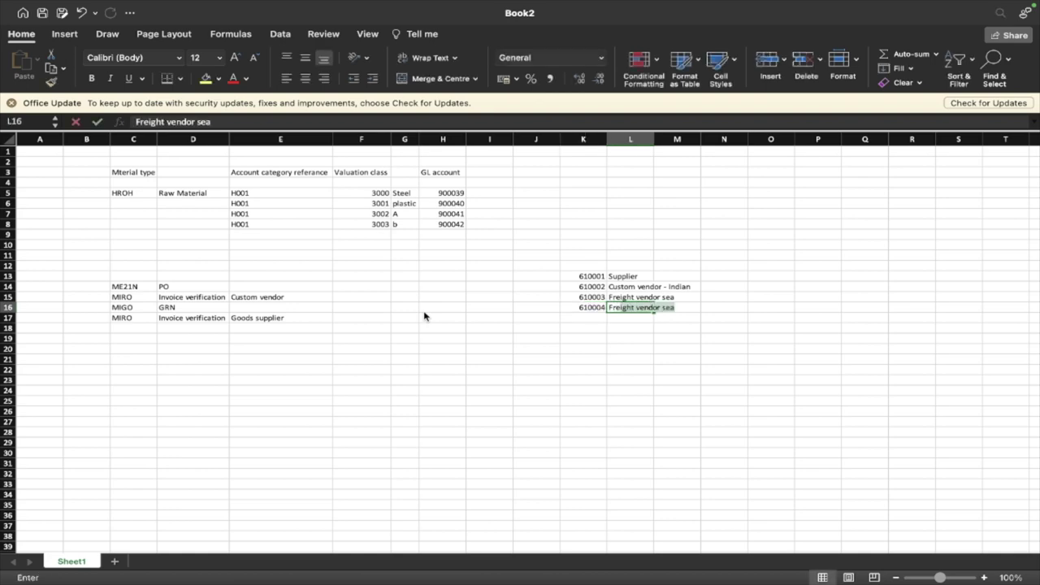
{"action": "type", "text": "ht local"}
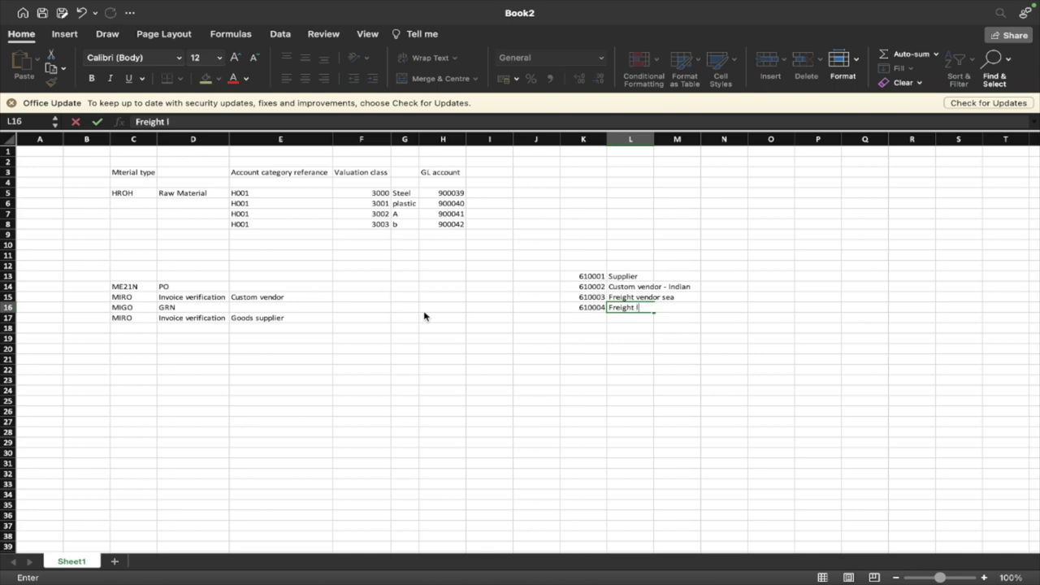
{"action": "key", "text": "Return"}
- Review the four vendors listed in K13:L16, especially the sea freight vendor
{"action": "key", "text": "Up"}
{"action": "key", "text": "Up"}
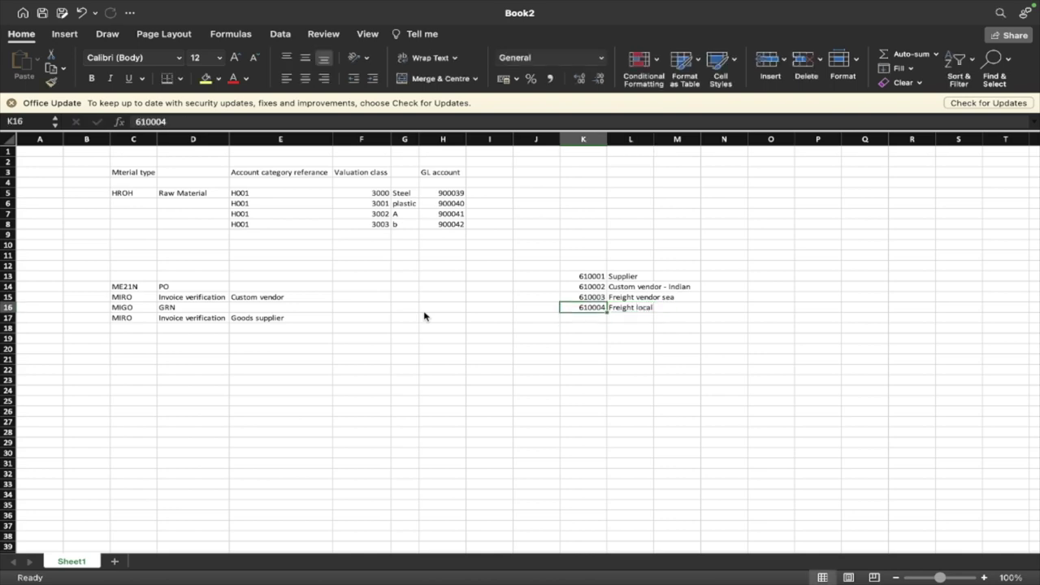
{"action": "key", "text": "Right"}
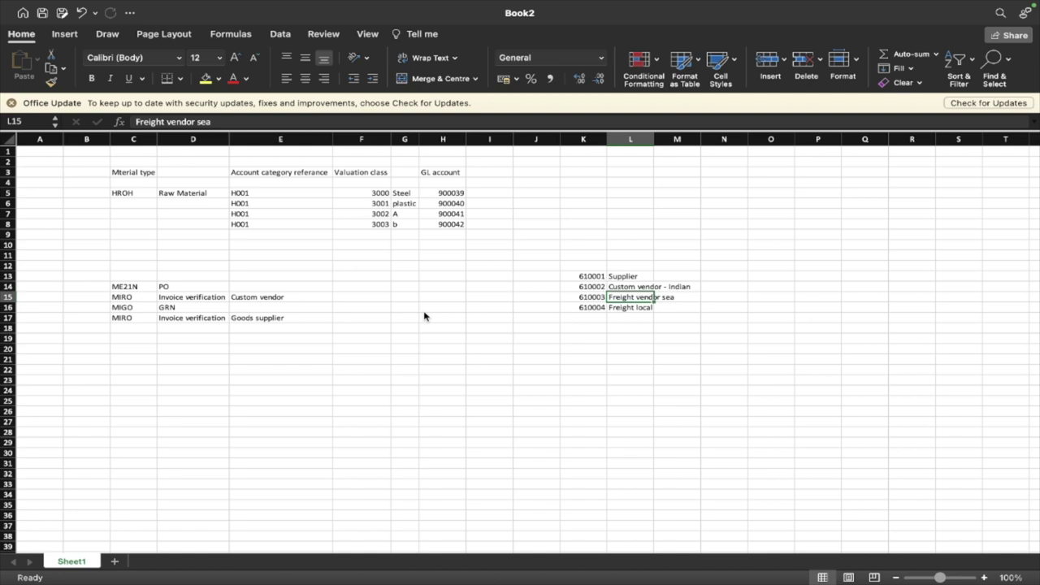
{"action": "key", "text": "Left"}
{"action": "key", "text": "Left"}
{"action": "key", "text": "Left"}
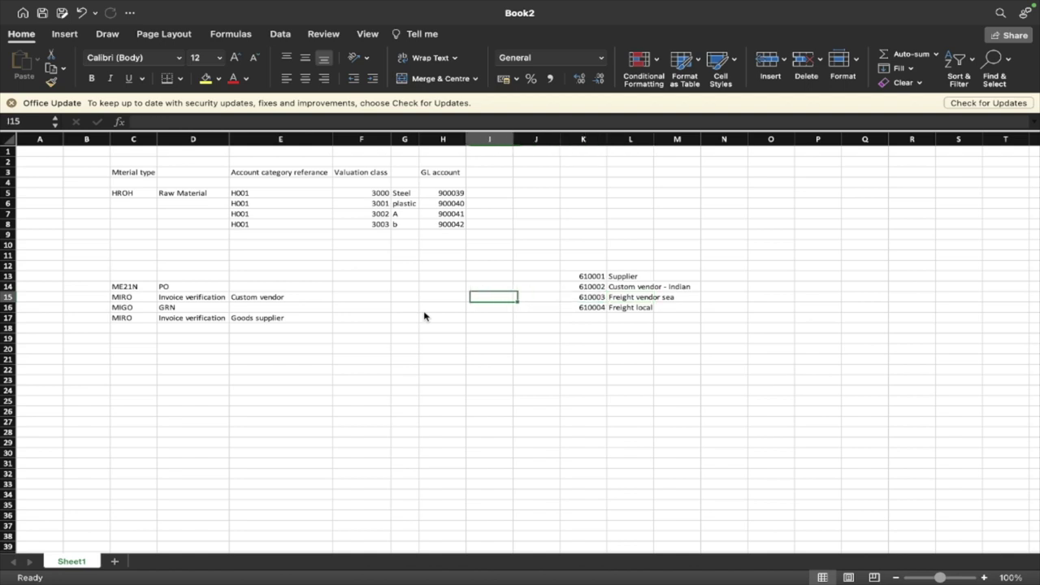
{"action": "key", "text": "Right"}
{"action": "key", "text": "Right"}
{"action": "key", "text": "Right"}
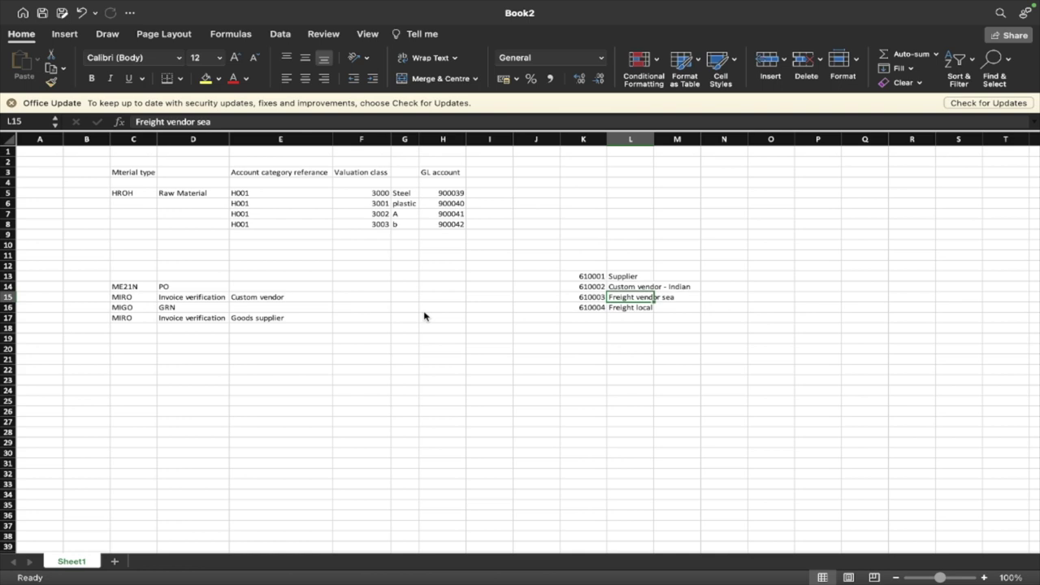
{"action": "key", "text": "Left"}
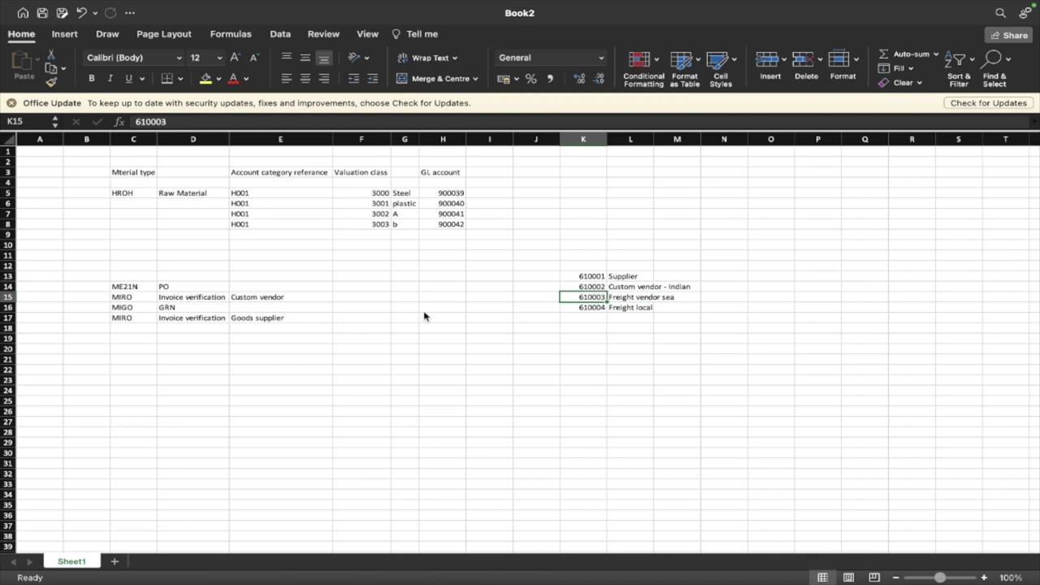
{"action": "key", "text": "Right"}
{"action": "key", "text": "Left"}
{"action": "key", "text": "Up"}
{"action": "key", "text": "Up"}
{"action": "key", "text": "Down"}
{"action": "key", "text": "Down"}
{"action": "key", "text": "Down"}
- Enter a quantity of 100 for the supplier in cell M13 and add the heading Qty in M12
{"action": "key", "text": "Up"}
{"action": "key", "text": "Up"}
{"action": "key", "text": "Up"}
{"action": "key", "text": "Right"}
{"action": "key", "text": "Right"}
{"action": "key", "text": "Right"}
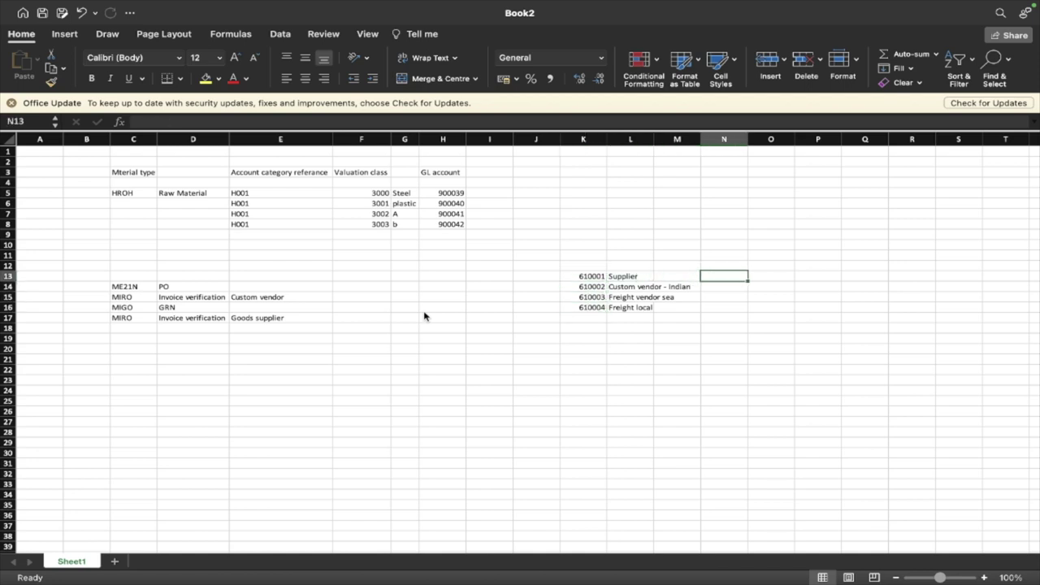
{"action": "key", "text": "Left"}
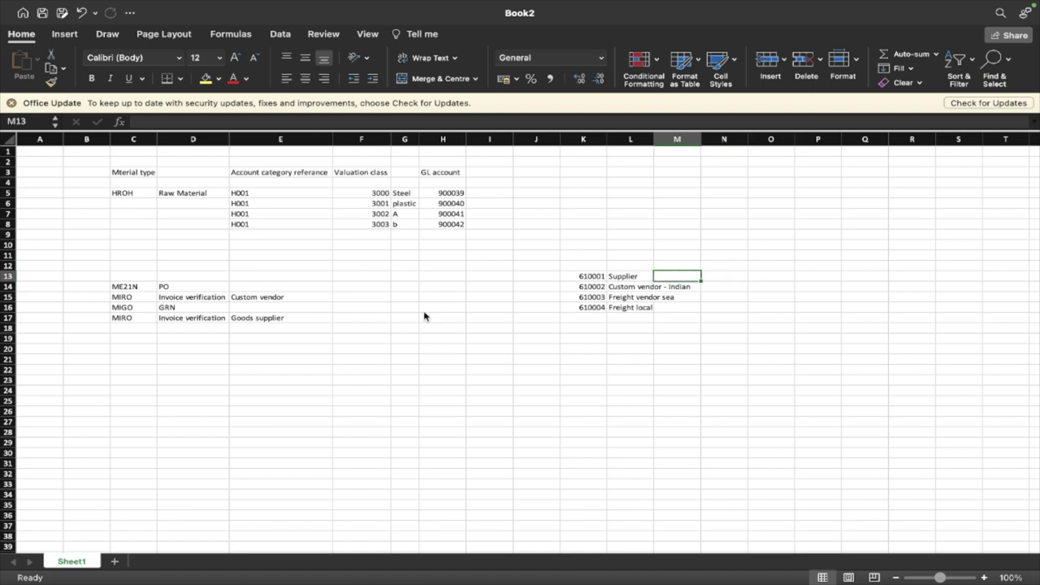
{"action": "type", "text": "100"}
{"action": "key", "text": "Right"}
{"action": "key", "text": "Up"}
{"action": "key", "text": "Left"}
{"action": "type", "text": "Qty"}
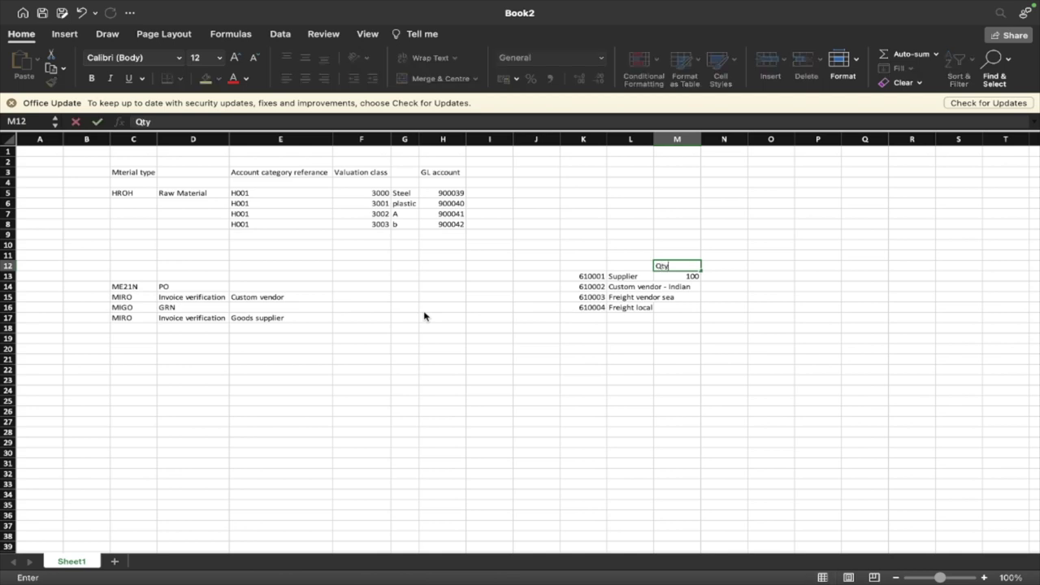
- Add the heading Payment in N12 and enter 10000 as the supplier's payment in N13
{"action": "key", "text": "Right"}
{"action": "key", "text": "Down"}
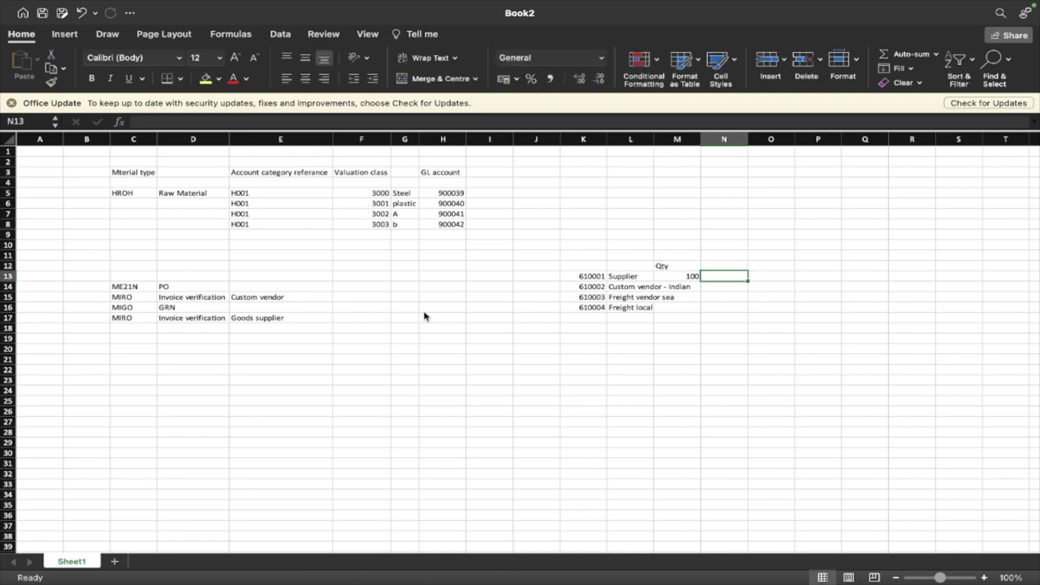
{"action": "key", "text": "Up"}
{"action": "type", "text": "Payment"}
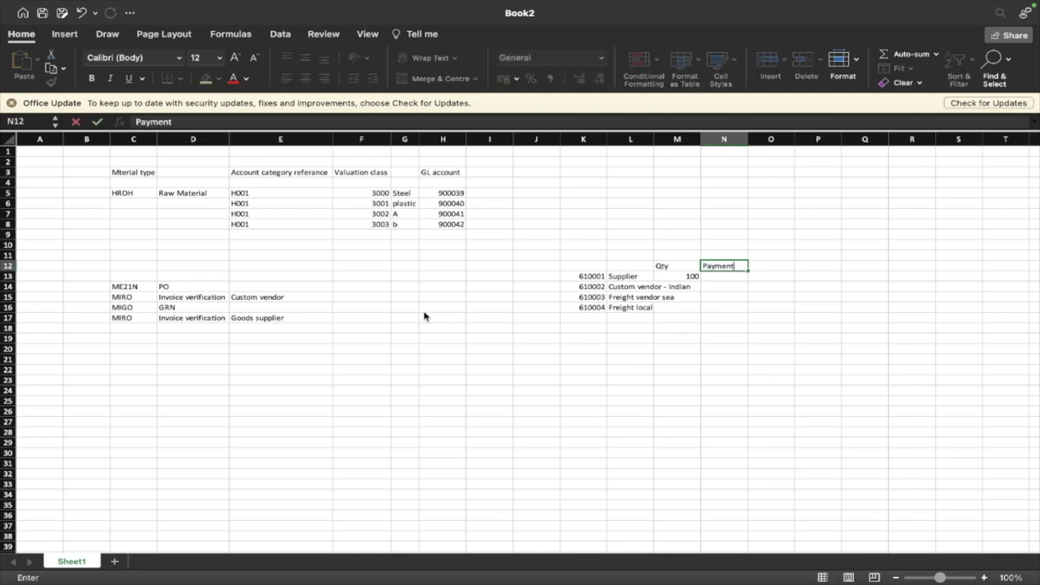
{"action": "key", "text": "Return"}
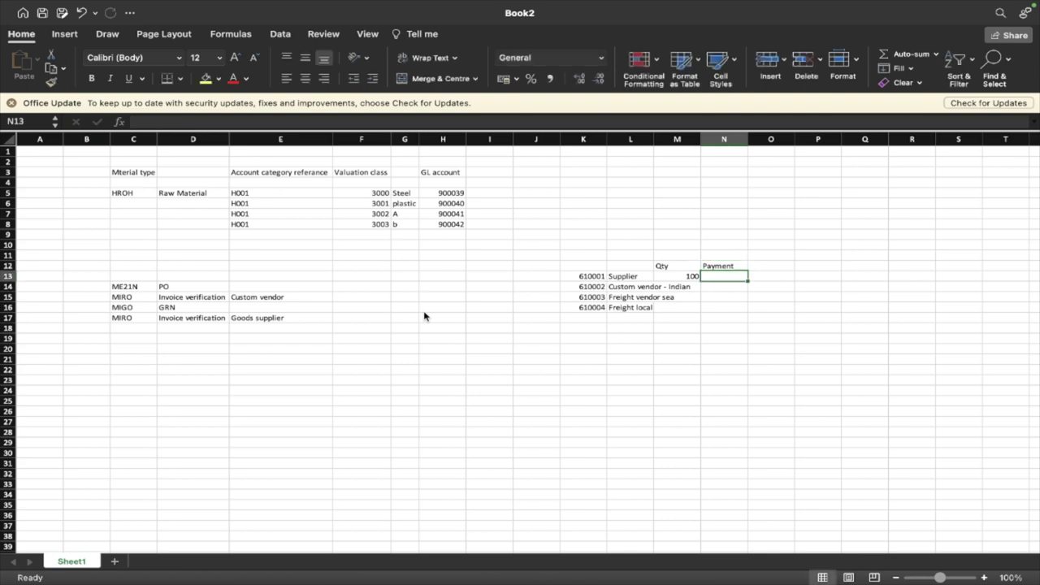
{"action": "type", "text": "10000"}
{"action": "key", "text": "Return"}
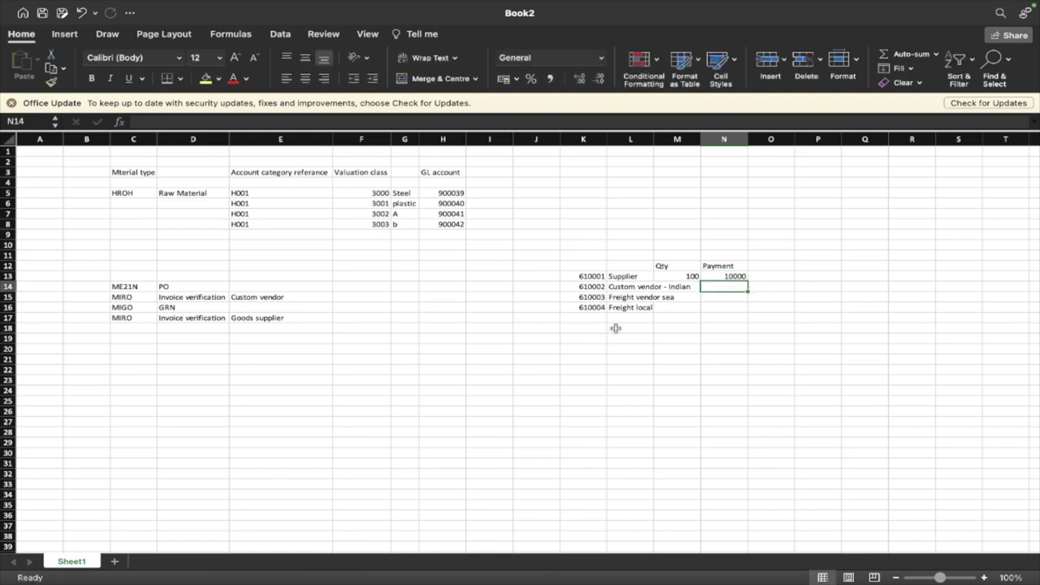
- Fit column L to its text and give the Indian custom vendor 10% in M14 and a payment of 1000 in N14
{"action": "double_click", "coordinate": [654, 139]}
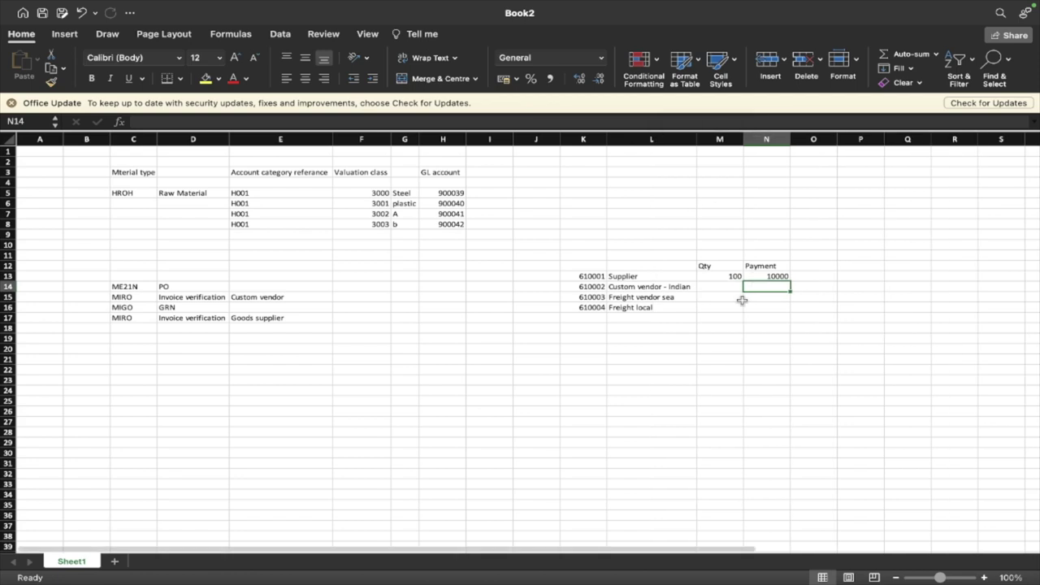
{"action": "left_click", "coordinate": [659, 284]}
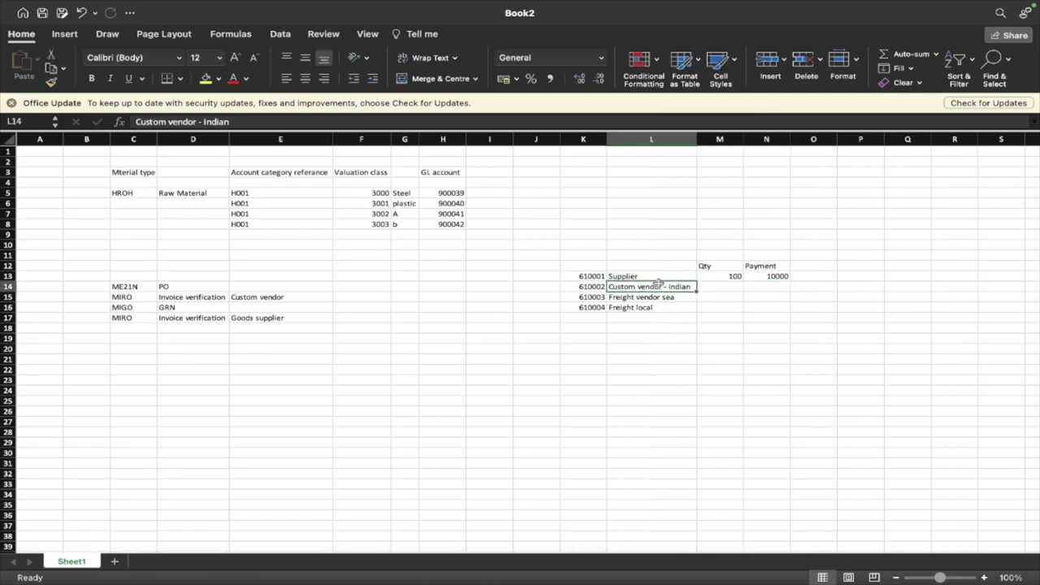
{"action": "left_click", "coordinate": [752, 289]}
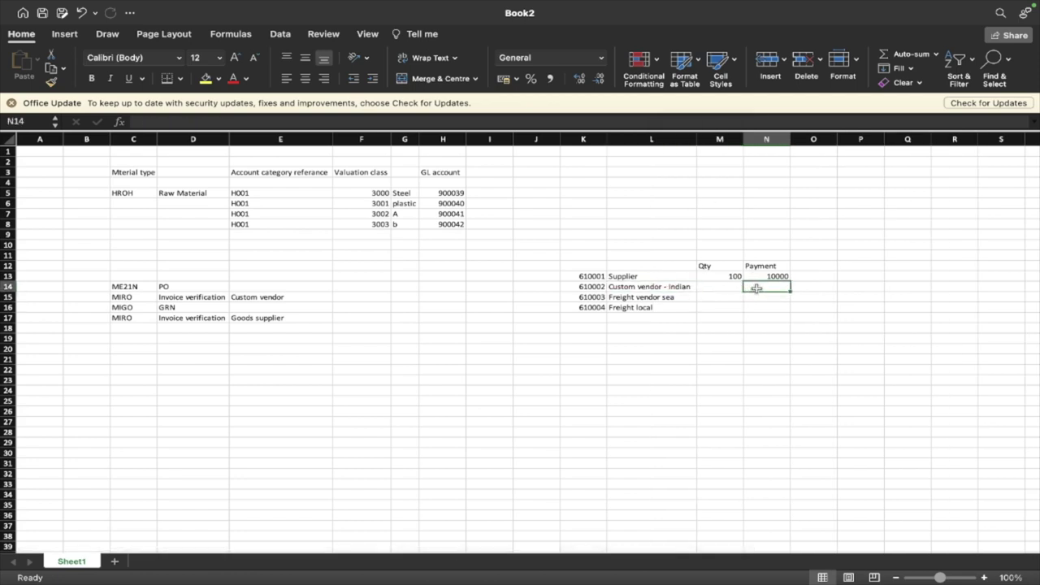
{"action": "left_click", "coordinate": [726, 287]}
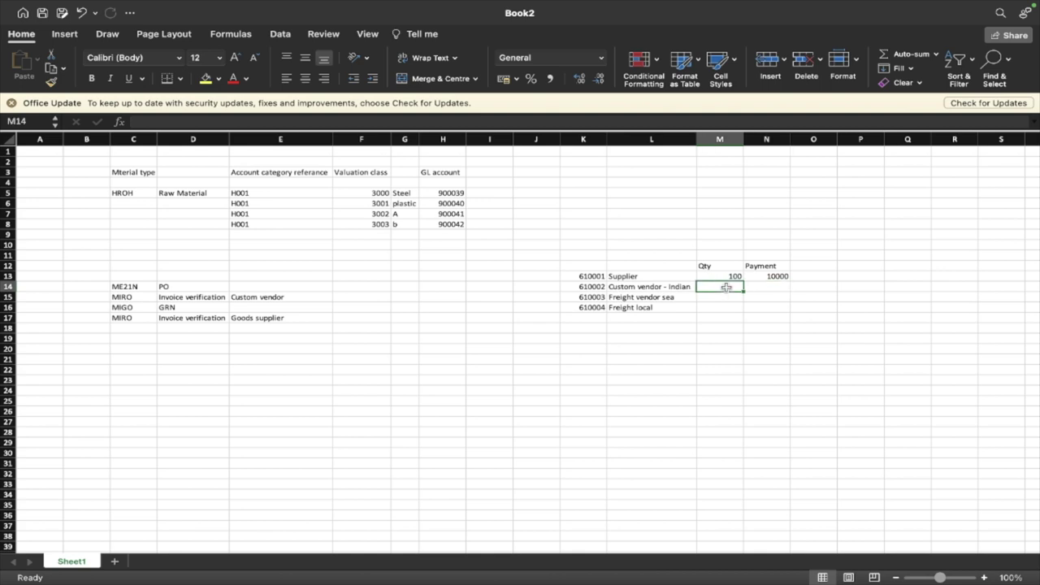
{"action": "type", "text": "10"}
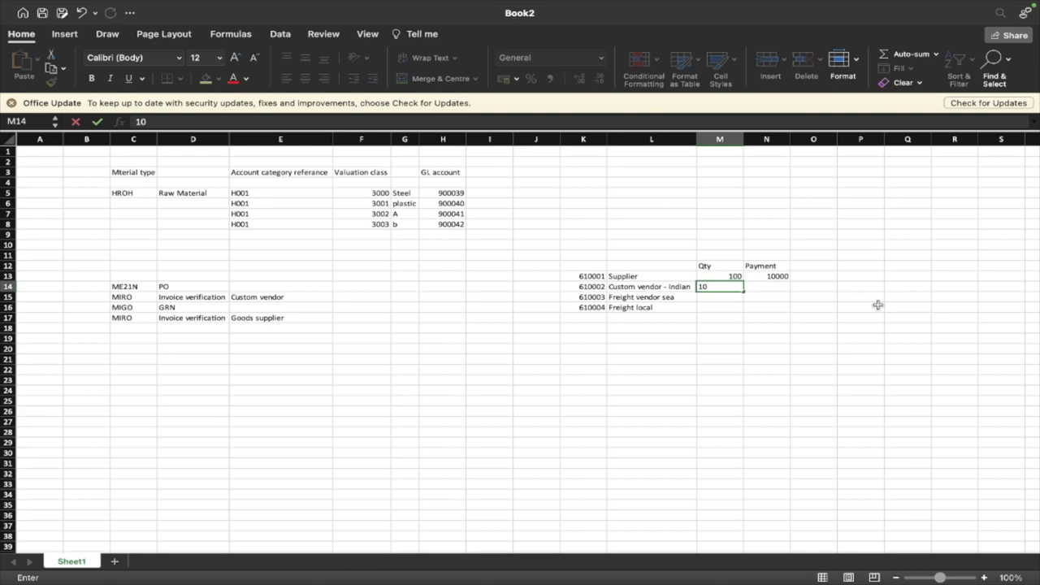
{"action": "type", "text": "%"}
{"action": "key", "text": "Tab"}
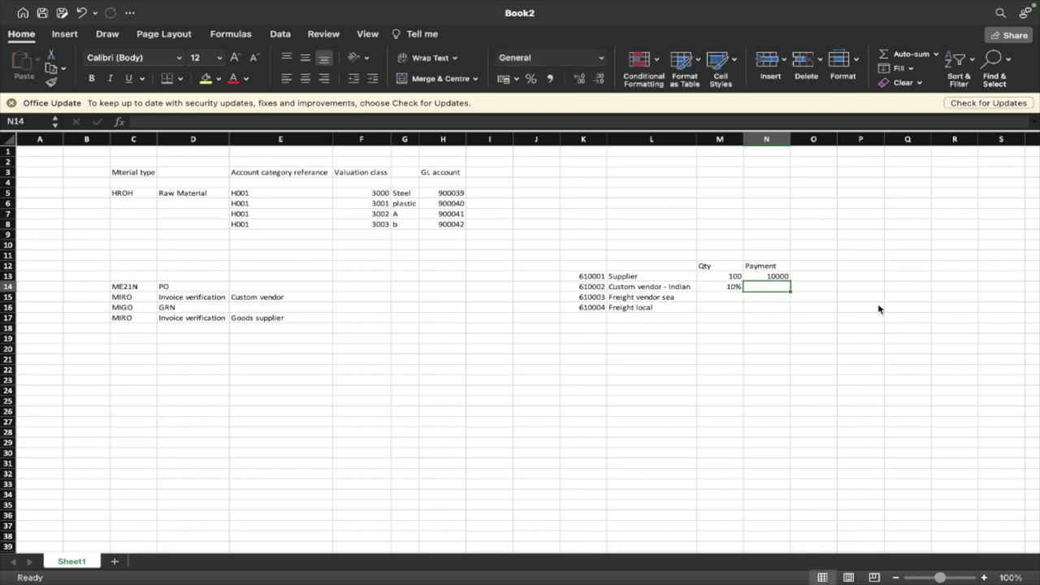
{"action": "type", "text": "1000"}
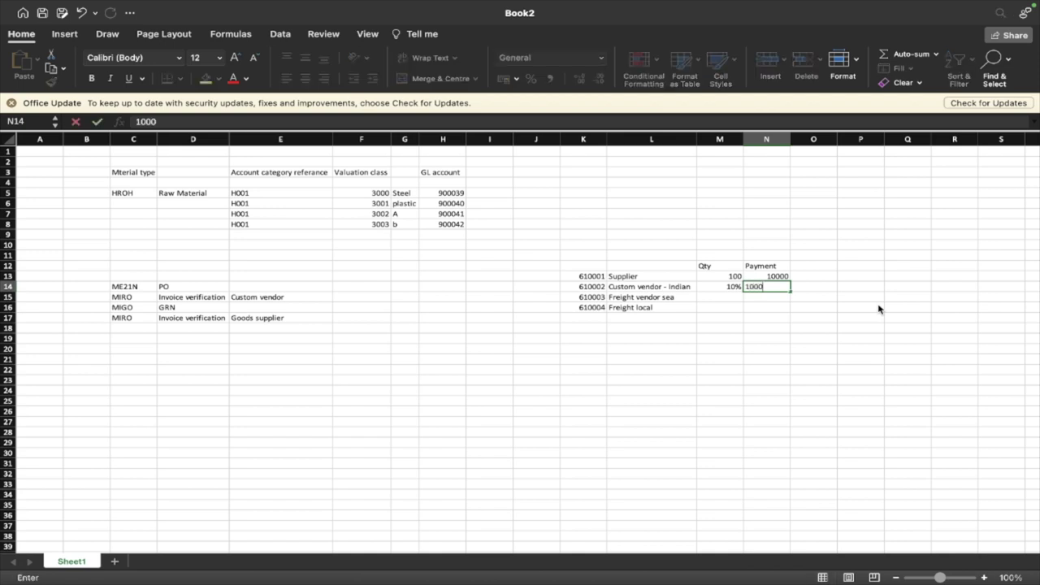
{"action": "key", "text": "Return"}
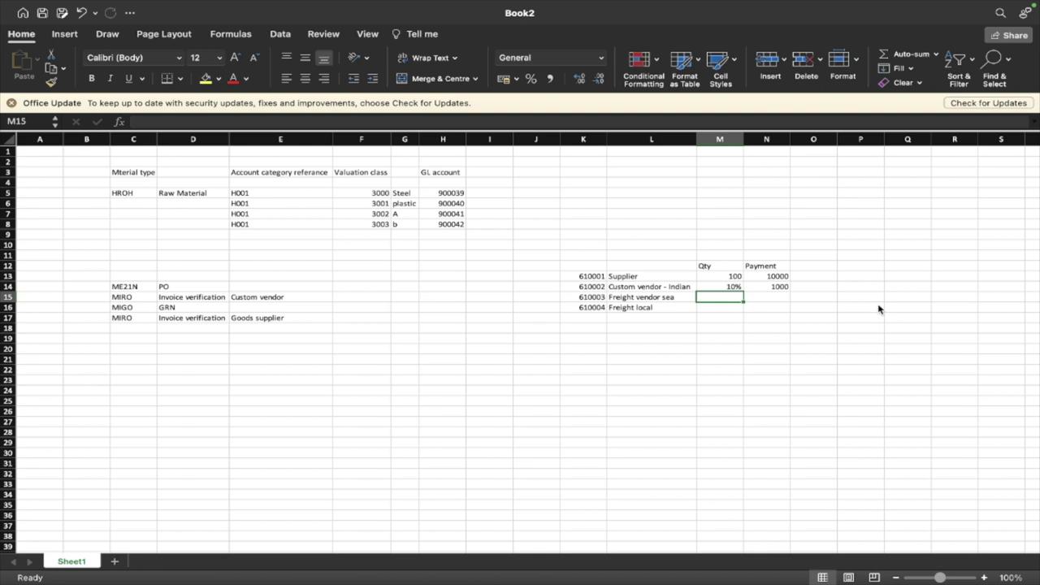
- Enter 1100 as the sea freight vendor's payment in cell N15
{"action": "key", "text": "Up"}
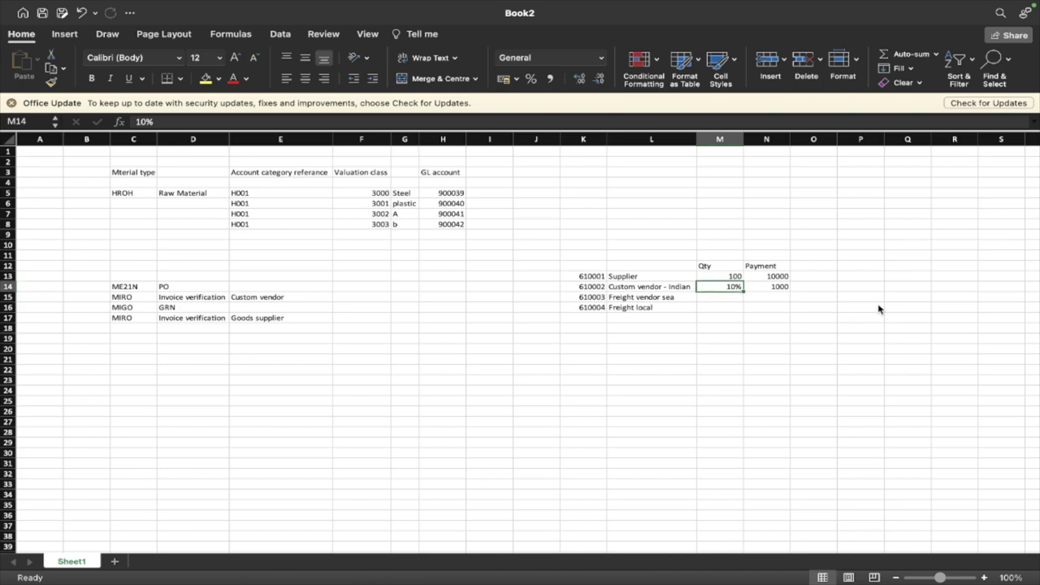
{"action": "key", "text": "Up"}
{"action": "key", "text": "Right"}
{"action": "key", "text": "Down"}
{"action": "key", "text": "Left"}
{"action": "key", "text": "Down"}
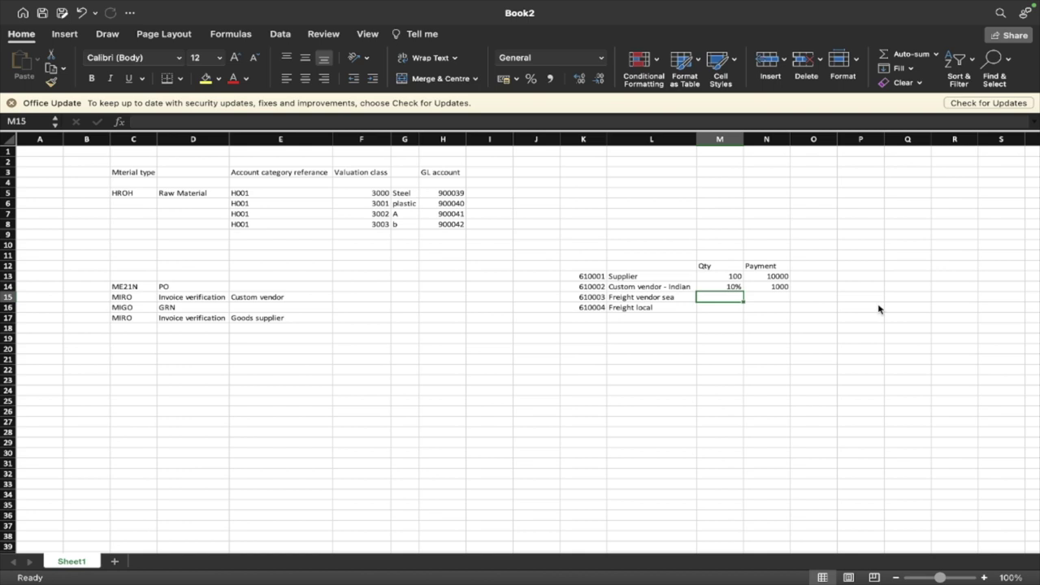
{"action": "key", "text": "Right"}
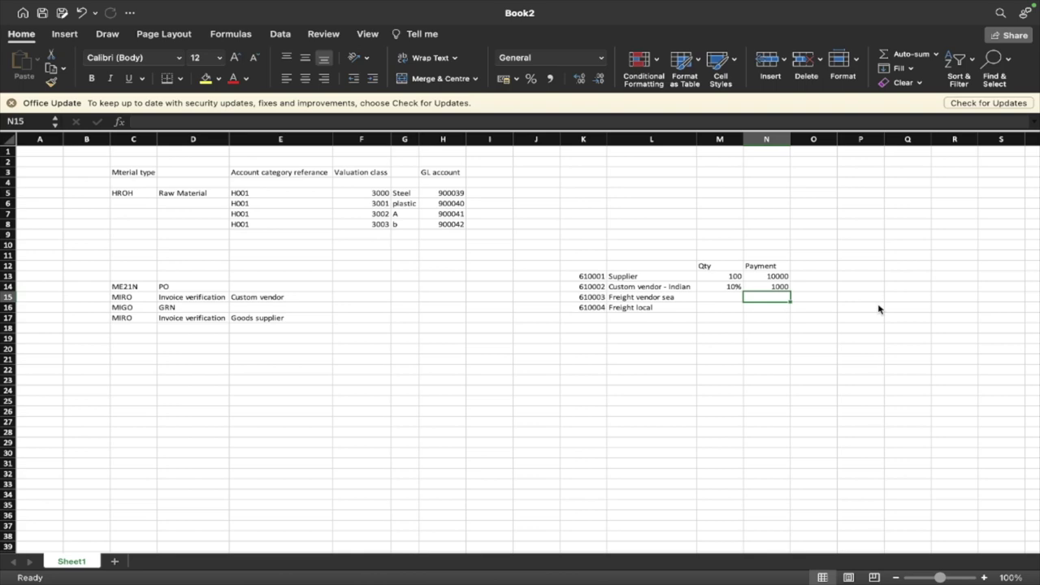
{"action": "type", "text": "500"}
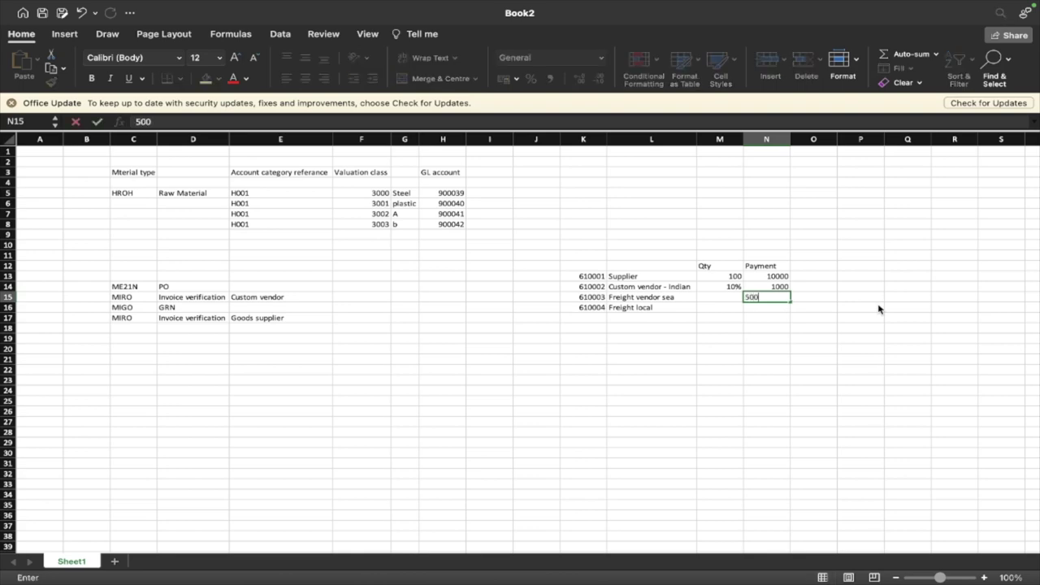
{"action": "key", "text": "BackSpace"}
{"action": "key", "text": "BackSpace"}
{"action": "key", "text": "BackSpace"}
{"action": "type", "text": "1100"}
{"action": "key", "text": "Return"}
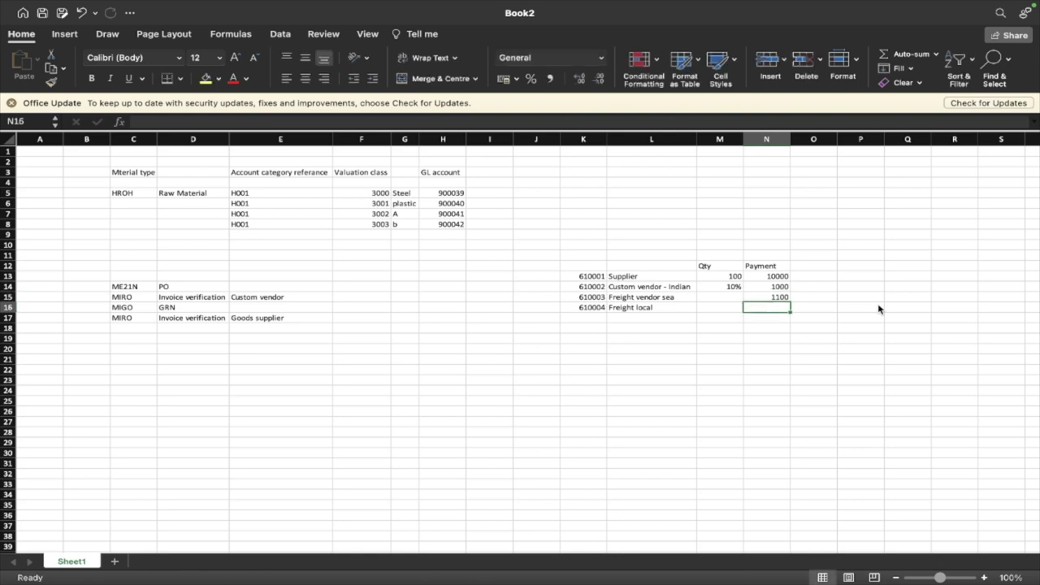
- Enter 500 as the local freight vendor's payment in cell N16
{"action": "key", "text": "Left"}
{"action": "key", "text": "Right"}
{"action": "type", "text": "500"}
{"action": "key", "text": "Return"}
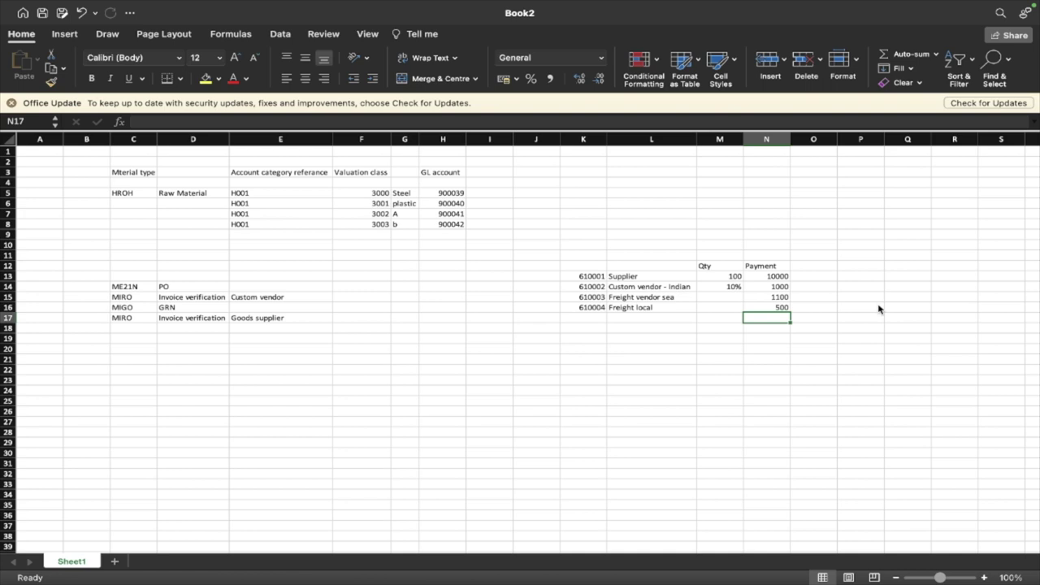
- Review the vendor list in K13:N16 against the custom vendor's invoice verification entry in row 15
{"action": "key", "text": "Left"}
{"action": "key", "text": "Left"}
{"action": "key", "text": "Up"}
{"action": "key", "text": "Up"}
{"action": "key", "text": "Up"}
{"action": "key", "text": "Up"}
{"action": "key", "text": "Down"}
{"action": "key", "text": "Down"}
{"action": "key", "text": "Down"}
{"action": "key", "text": "Left"}
{"action": "key", "text": "Left"}
{"action": "key", "text": "Left"}
{"action": "key", "text": "Left"}
{"action": "key", "text": "Left"}
{"action": "key", "text": "Left"}
{"action": "key", "text": "Left"}
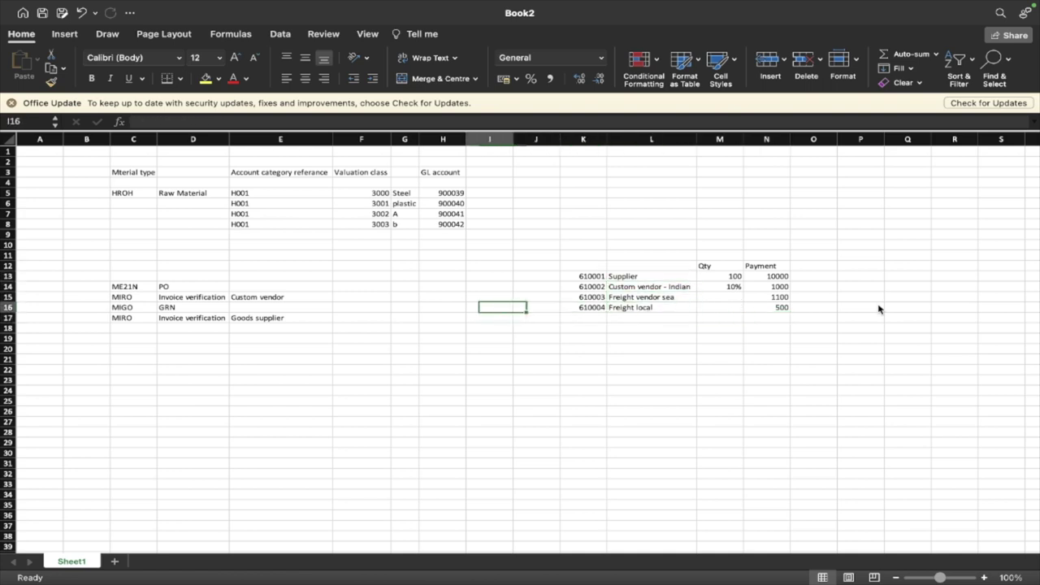
{"action": "key", "text": "Up"}
{"action": "key", "text": "Left"}
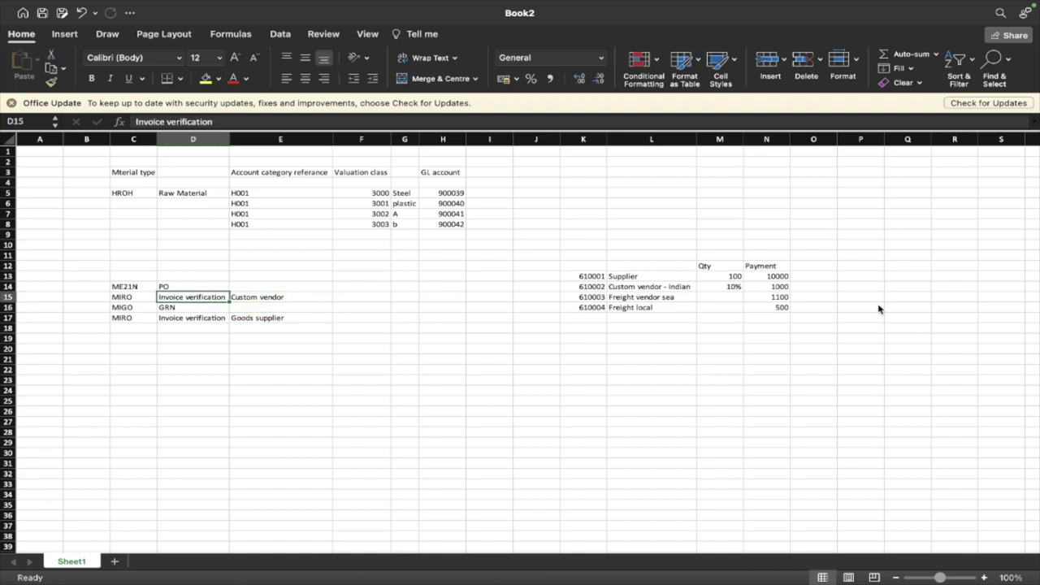
- Shade the Custom vendor - Indian cell L14 with a light green fill
{"action": "left_click", "coordinate": [683, 289]}
{"action": "left_click", "coordinate": [219, 78]}
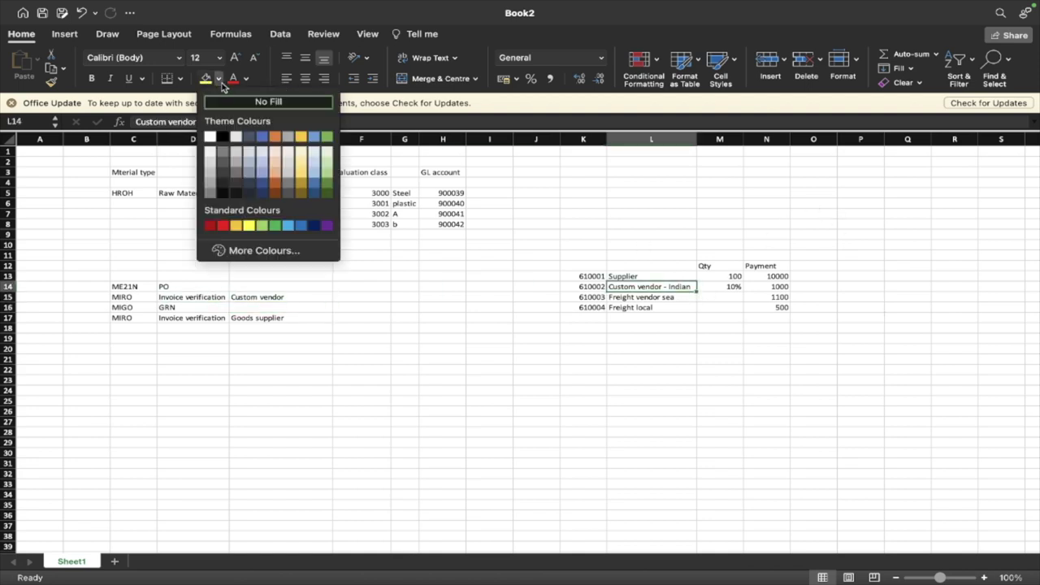
{"action": "left_click", "coordinate": [313, 171]}
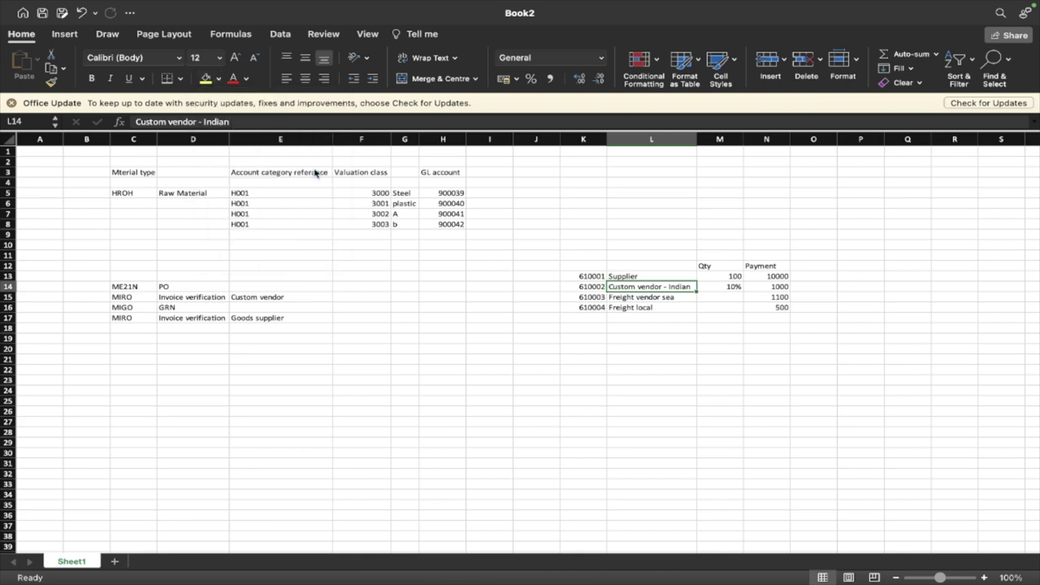
{"action": "left_click", "coordinate": [219, 79]}
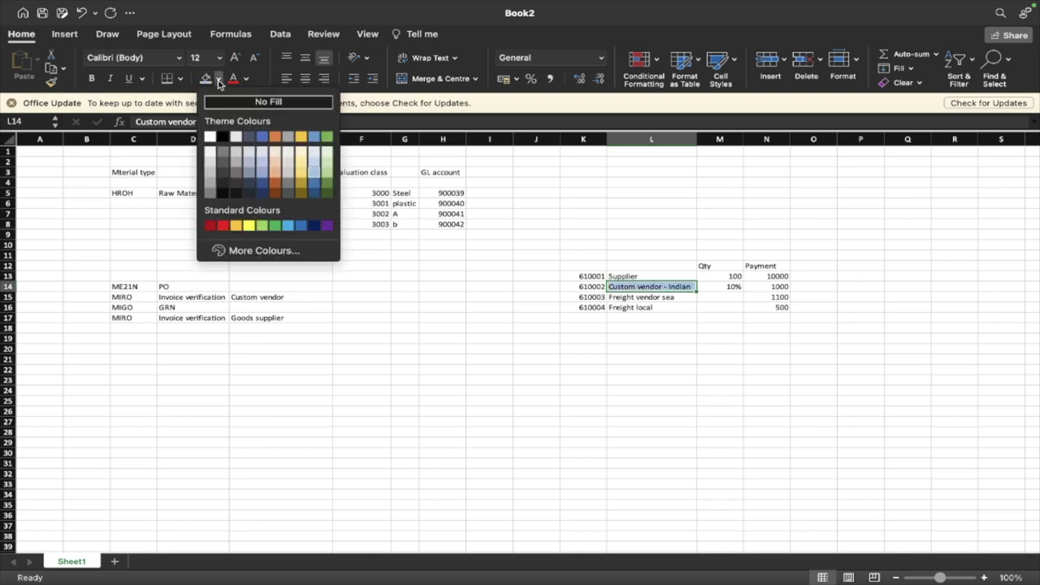
{"action": "left_click", "coordinate": [328, 172]}
{"action": "left_click", "coordinate": [662, 339]}
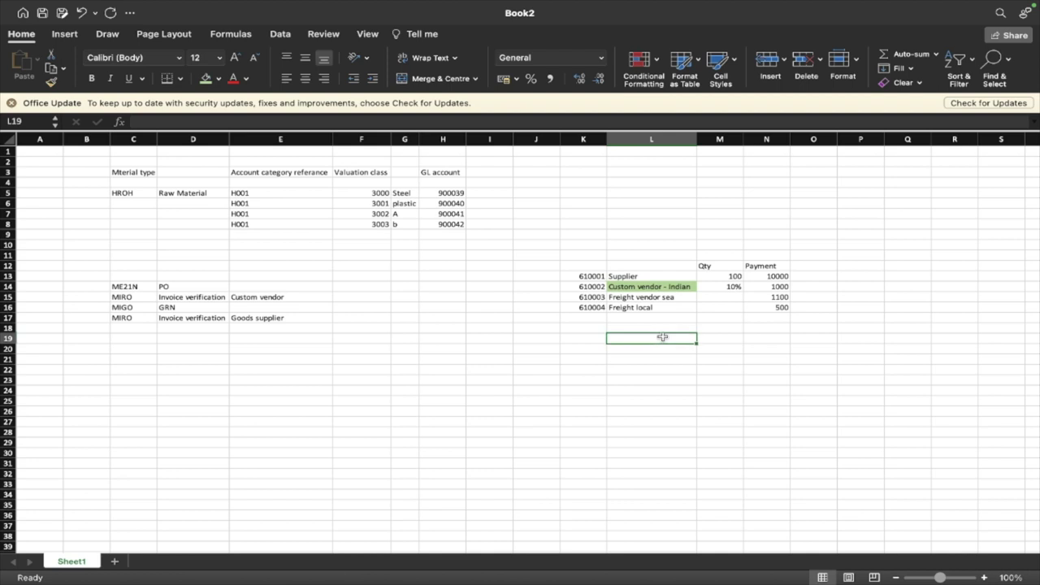
- Match the supplier to its invoice verification in row 17 and shade cell L13 with the same green fill
{"action": "left_click", "coordinate": [634, 276]}
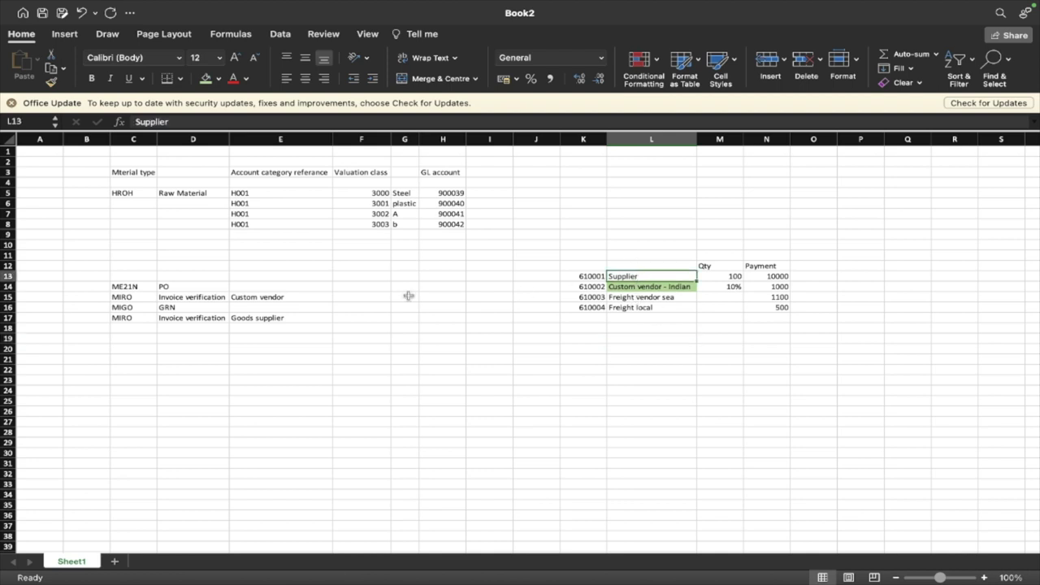
{"action": "left_click", "coordinate": [192, 317]}
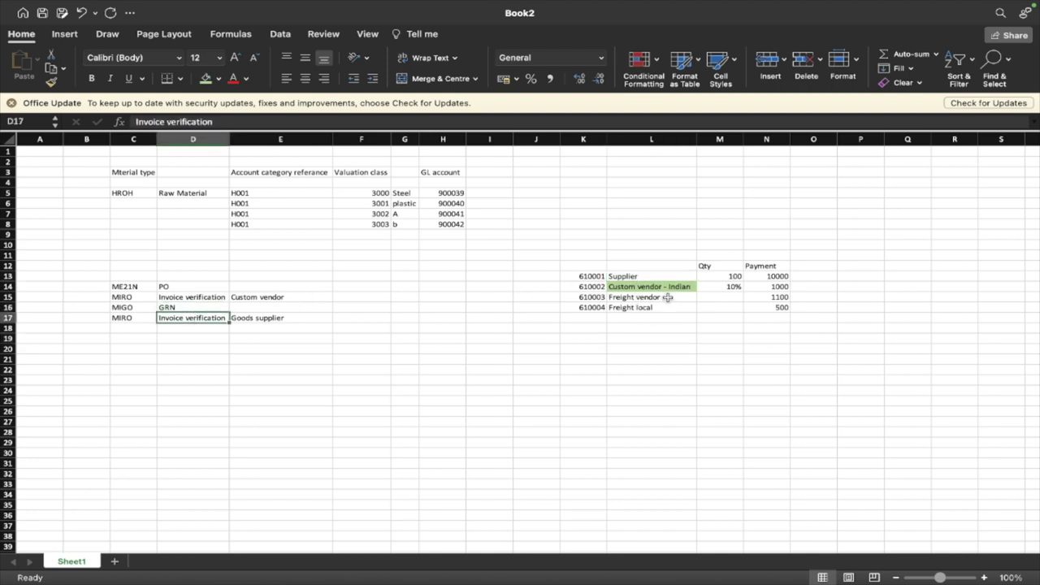
{"action": "left_click", "coordinate": [650, 276]}
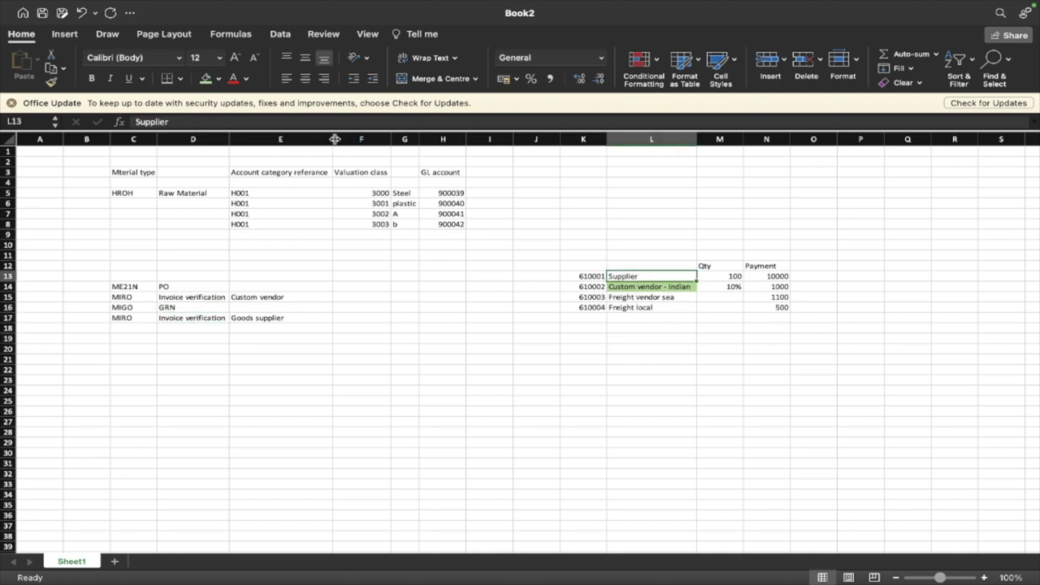
{"action": "left_click", "coordinate": [205, 78]}
- Enter the transaction MIRO in cell C18 for the freight vendors not yet covered
{"action": "left_click_drag", "start_coordinate": [630, 298], "coordinate": [625, 309]}
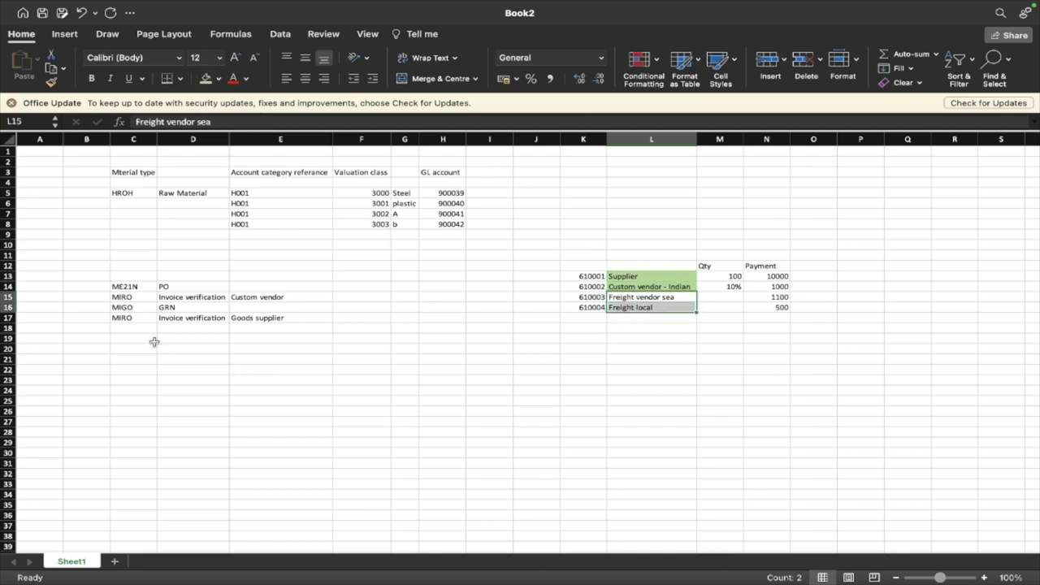
{"action": "left_click", "coordinate": [128, 329]}
{"action": "type", "text": "Miro"}
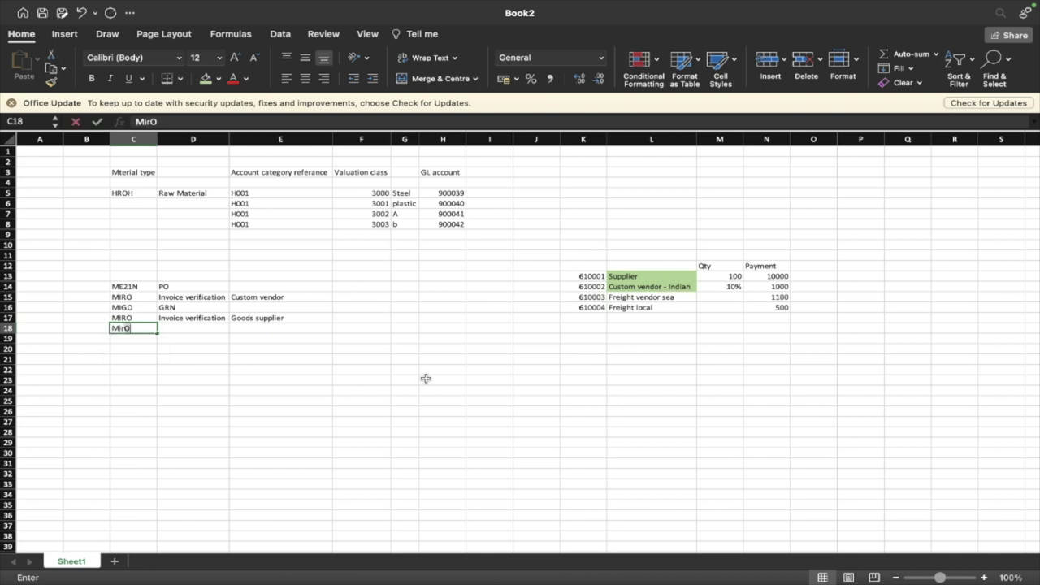
{"action": "key", "text": "BackSpace"}
{"action": "key", "text": "BackSpace"}
{"action": "key", "text": "BackSpace"}
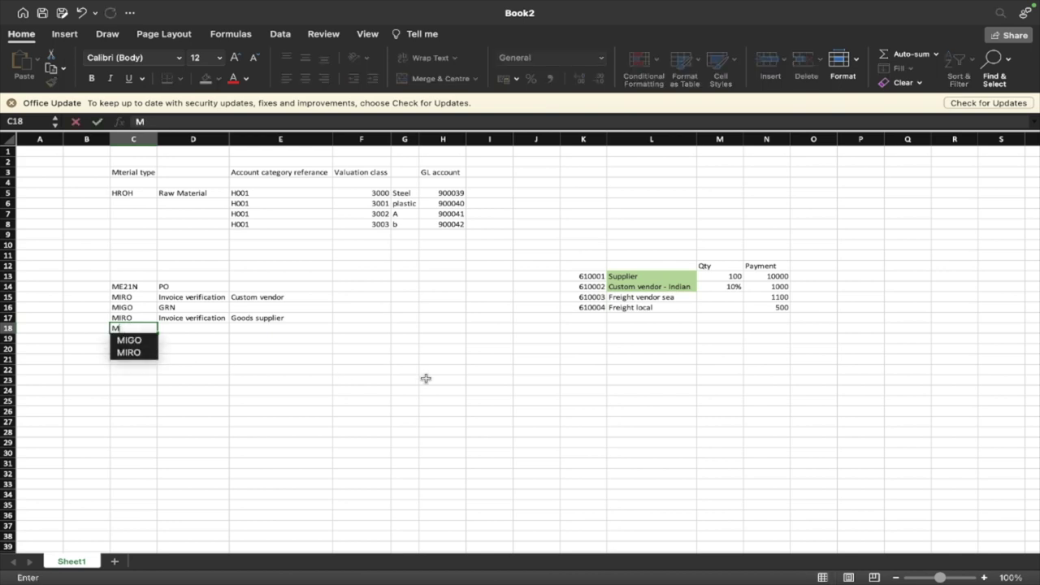
{"action": "type", "text": "iro"}
{"action": "key", "text": "Tab"}
- Copy the Invoice verification text from D17 into D18
{"action": "key", "text": "Up"}
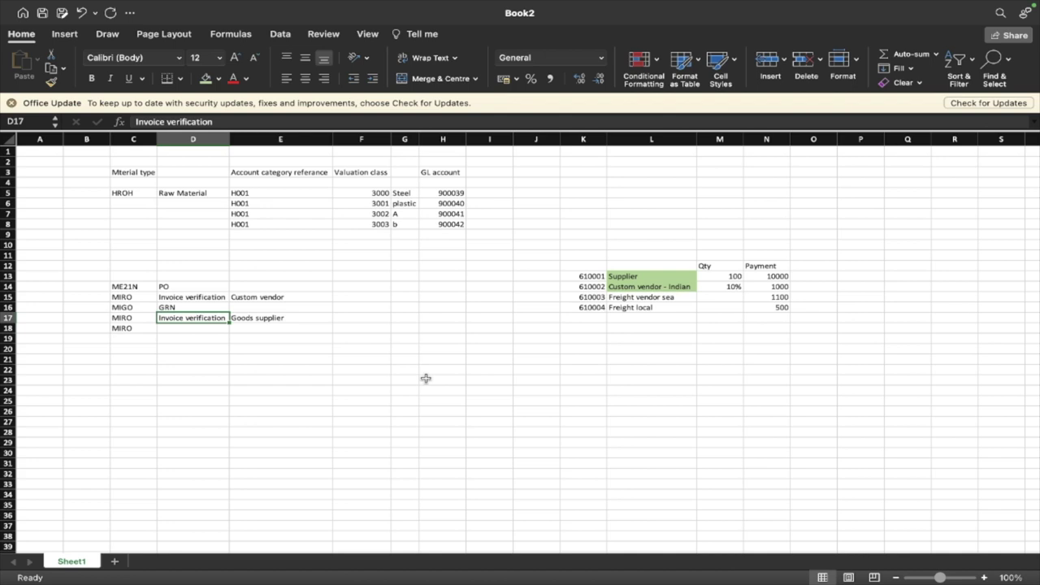
{"action": "key", "text": "super+c"}
{"action": "key", "text": "Right"}
{"action": "key", "text": "Down"}
{"action": "key", "text": "Left"}
{"action": "key", "text": "super+v"}
{"action": "key", "text": "Right"}
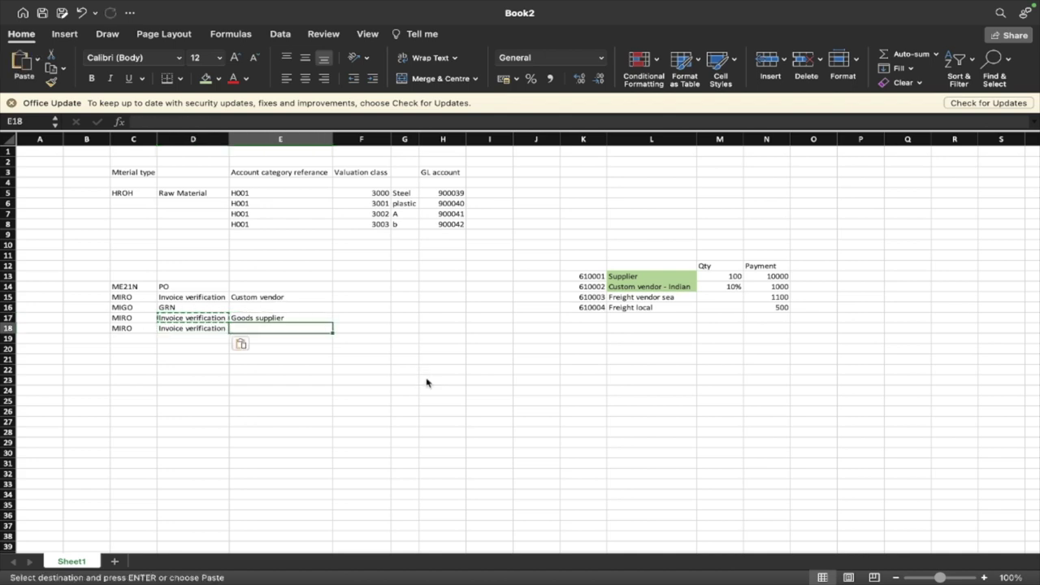
- Copy Freight vendor sea from the vendor list in L15 into E18
{"action": "left_click", "coordinate": [647, 298]}
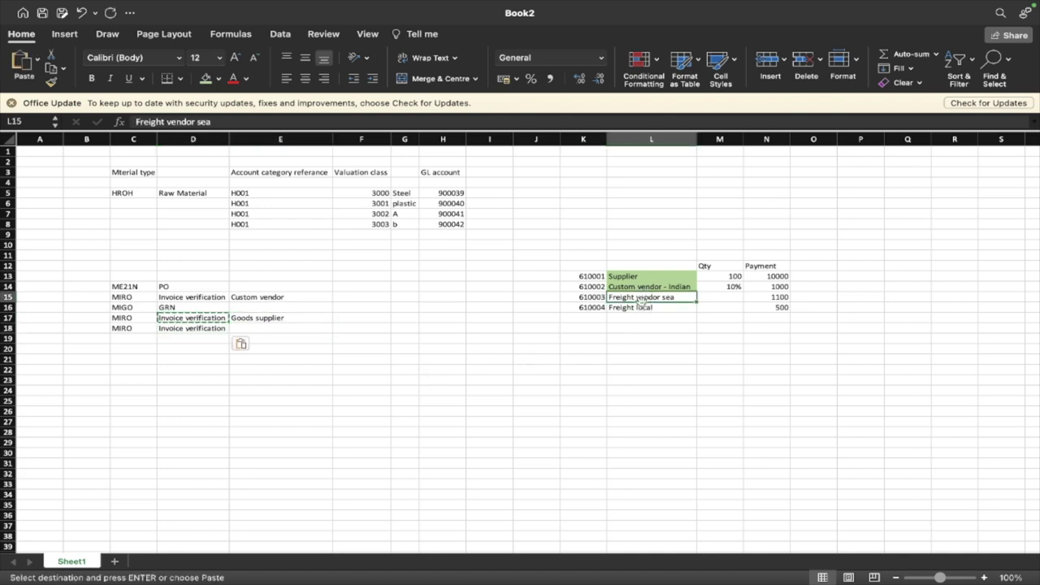
{"action": "key", "text": "super+c"}
{"action": "left_click", "coordinate": [244, 328]}
{"action": "key", "text": "super+v"}
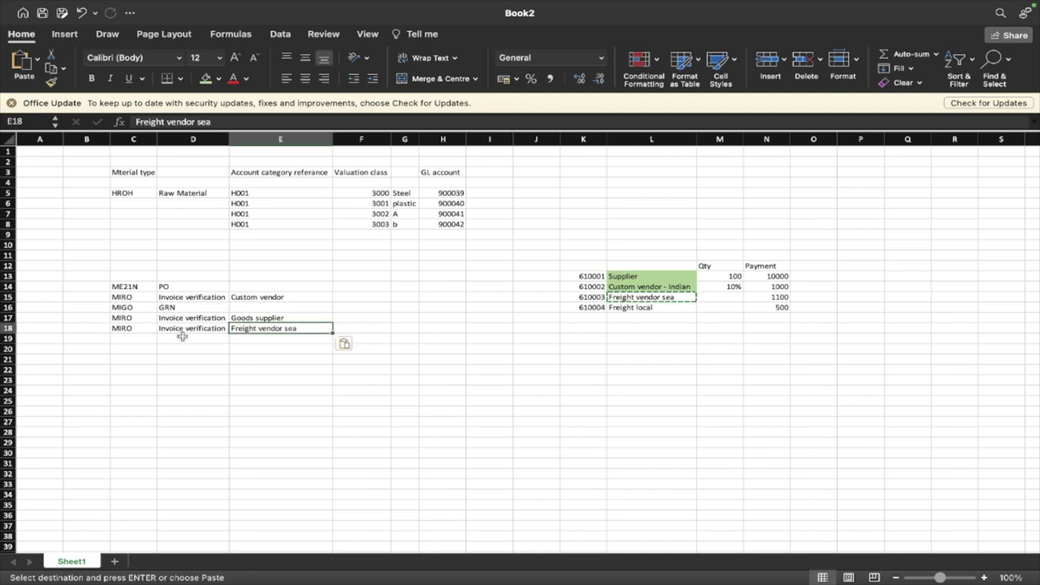
- Duplicate MIRO and Invoice verification from row 18 into cells C19 and D19
{"action": "left_click", "coordinate": [123, 327]}
{"action": "key", "text": "super+c"}
{"action": "left_click", "coordinate": [140, 338]}
{"action": "key", "text": "super+v"}
{"action": "left_click", "coordinate": [192, 328]}
{"action": "key", "text": "super+c"}
{"action": "left_click", "coordinate": [199, 338]}
{"action": "key", "text": "super+v"}
- Copy Freight local from the vendor list in L16 into E19
{"action": "left_click", "coordinate": [646, 307]}
{"action": "key", "text": "super+c"}
{"action": "left_click", "coordinate": [244, 338]}
{"action": "key", "text": "super+v"}
{"action": "left_click", "coordinate": [408, 338]}
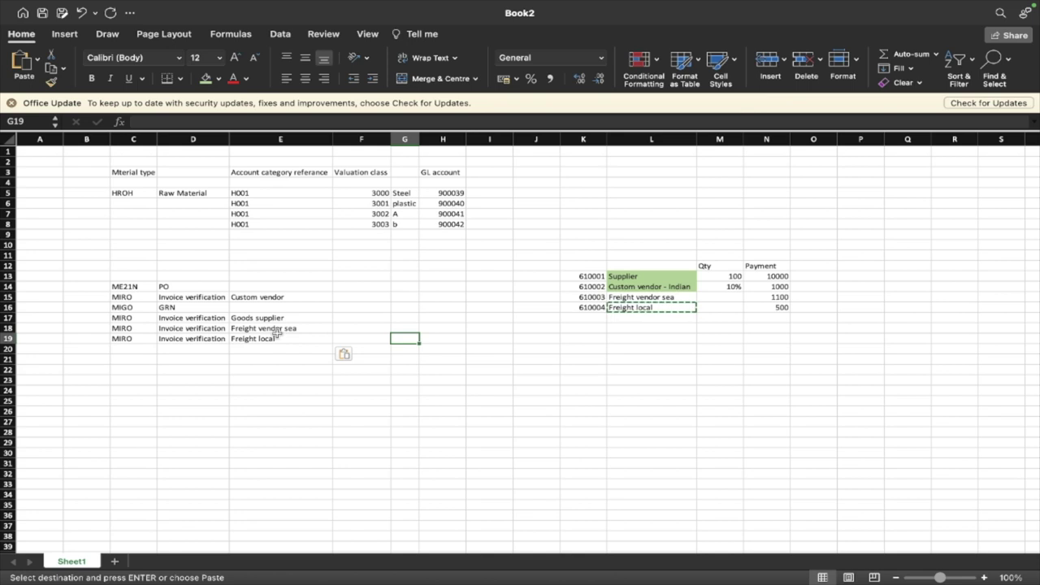
- Fill the MIGO and GRN cells C16:D16 with an orange theme colour
{"action": "left_click_drag", "start_coordinate": [128, 287], "coordinate": [153, 317]}
{"action": "left_click", "coordinate": [200, 309]}
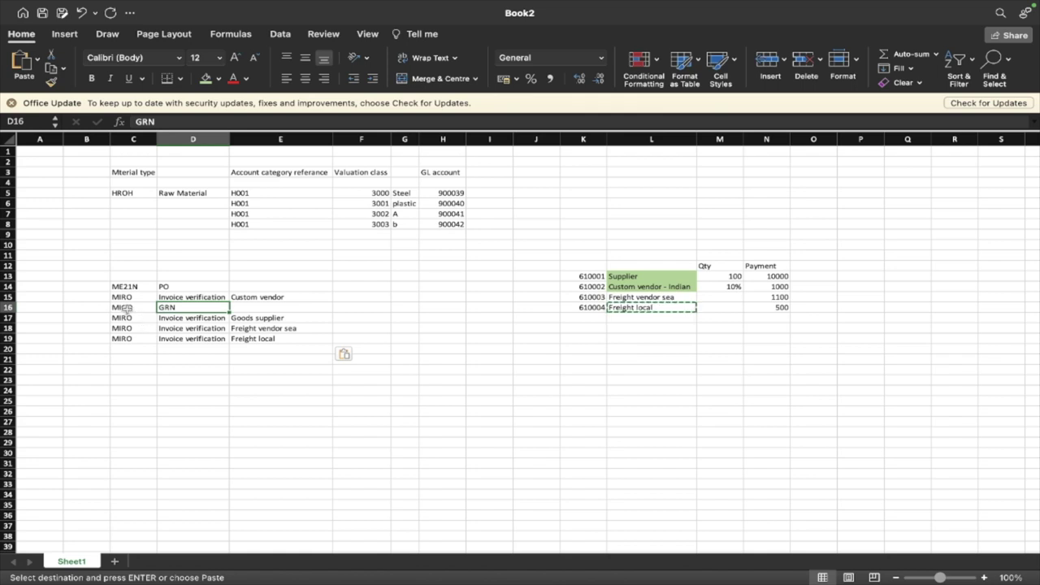
{"action": "left_click_drag", "start_coordinate": [126, 308], "coordinate": [195, 309]}
{"action": "left_click", "coordinate": [219, 78]}
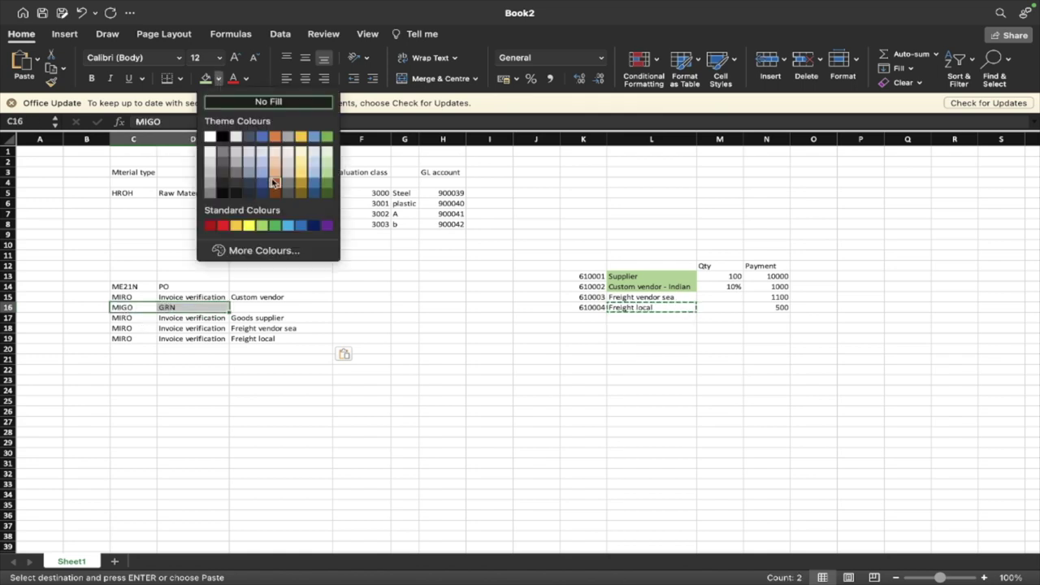
{"action": "left_click", "coordinate": [274, 182]}
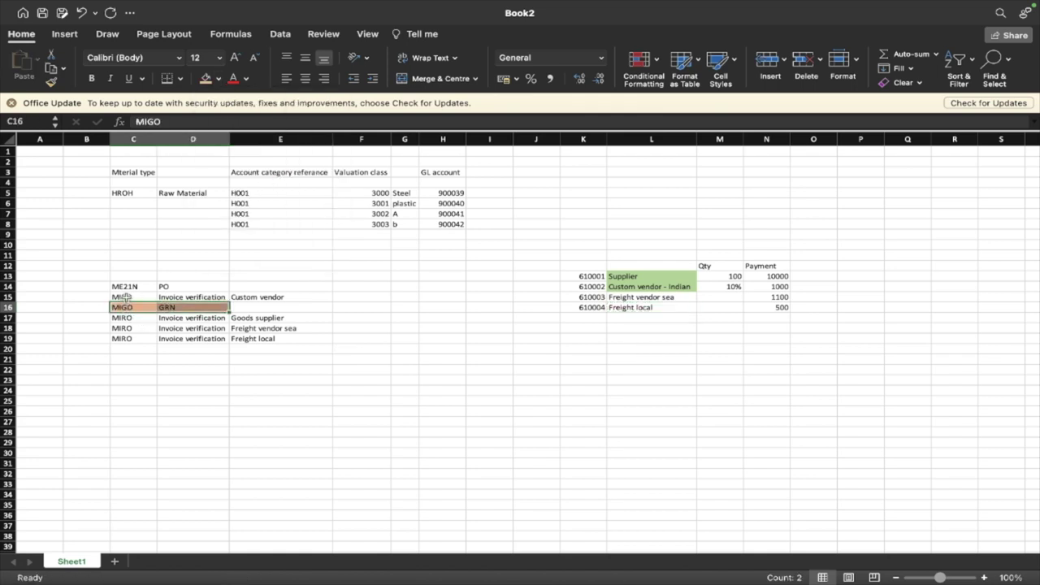
{"action": "left_click", "coordinate": [162, 298]}
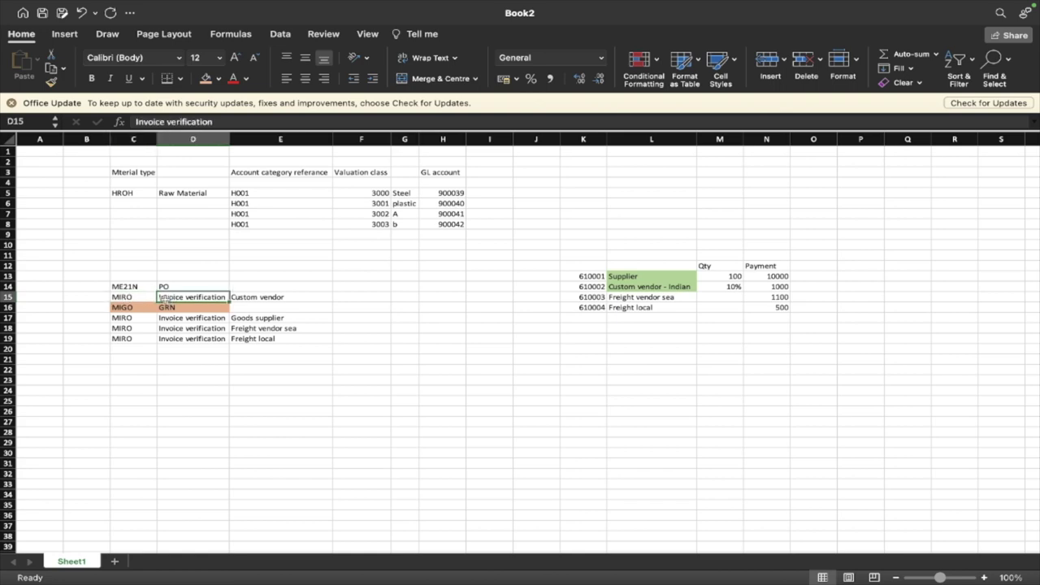
{"action": "left_click", "coordinate": [117, 298]}
{"action": "left_click_drag", "start_coordinate": [123, 320], "coordinate": [145, 339]}
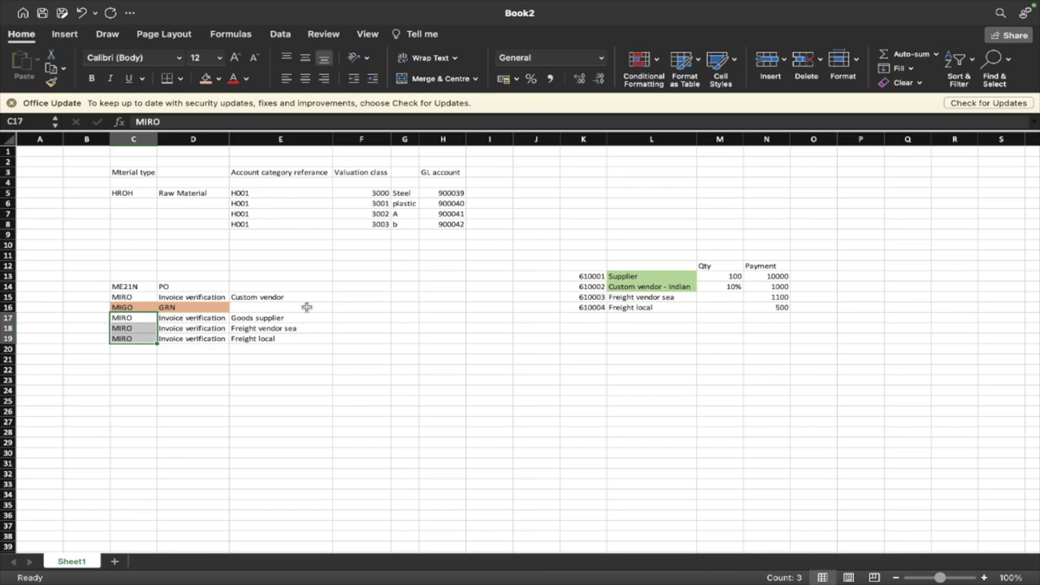
- Switch to Chrome and search Google for incoterms
{"action": "key", "text": "super+Tab"}
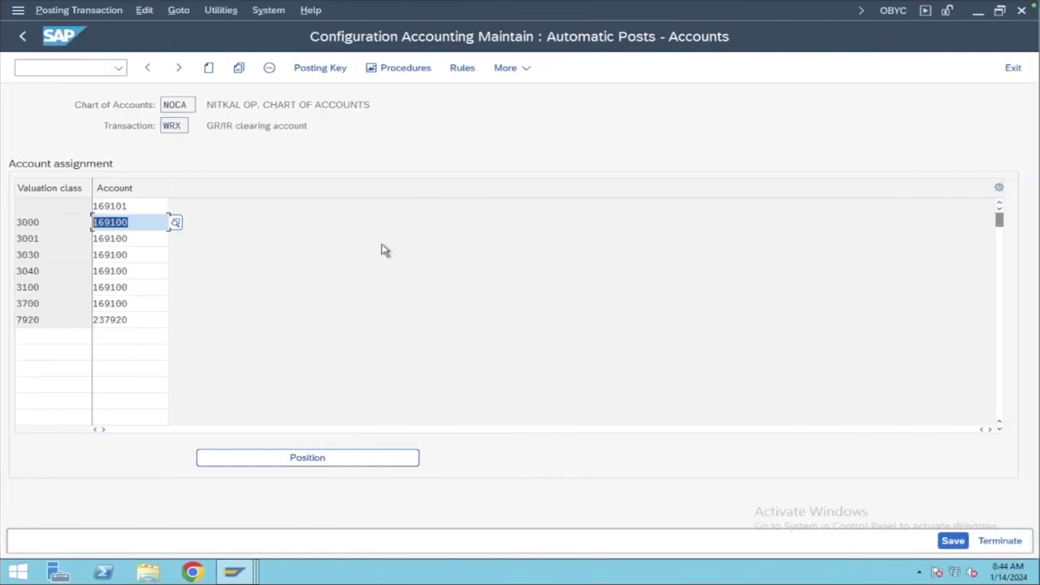
{"action": "key", "text": "super+Tab"}
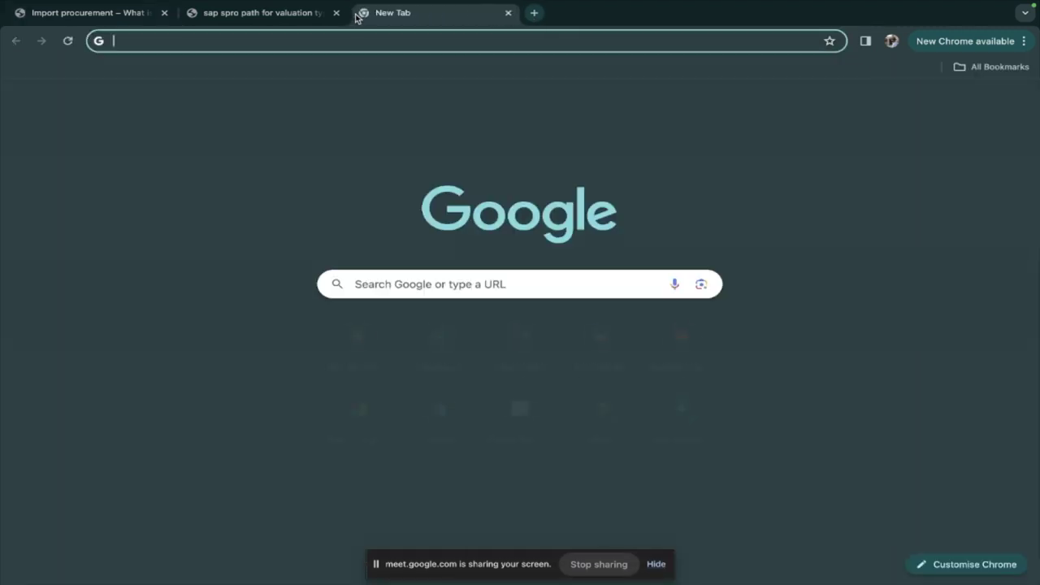
{"action": "left_click", "coordinate": [363, 13]}
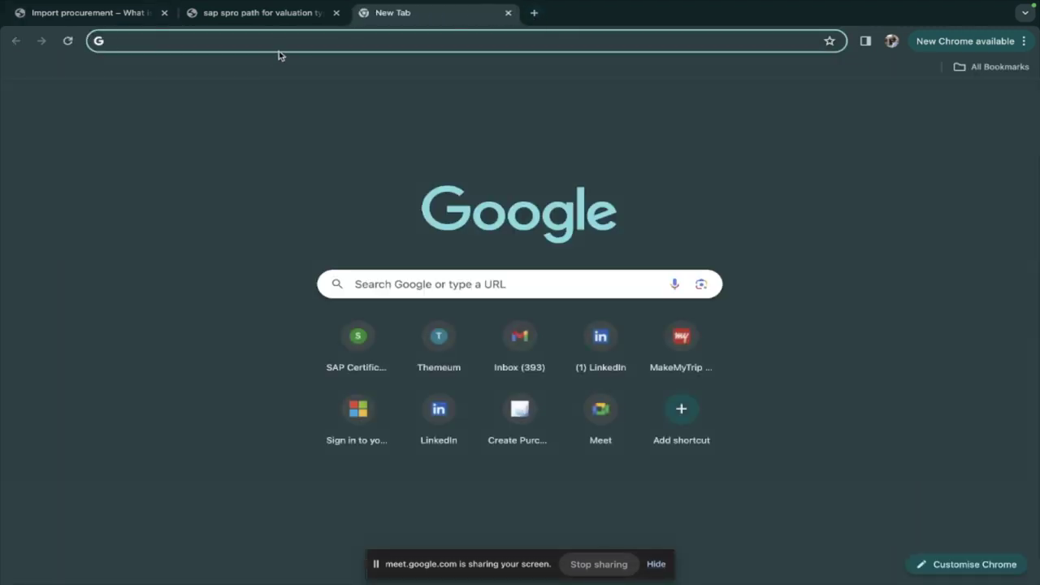
{"action": "left_click", "coordinate": [259, 43]}
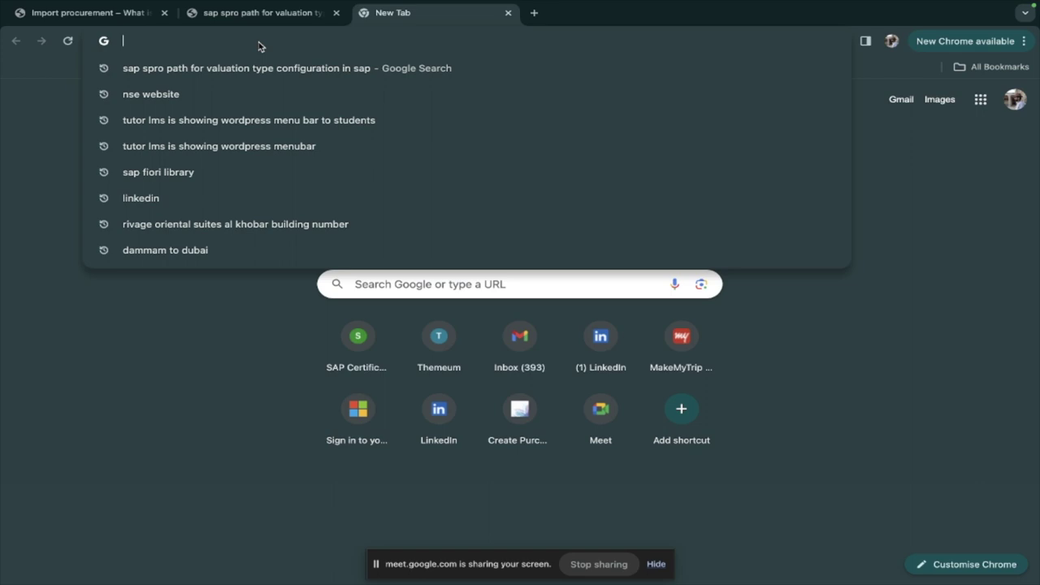
{"action": "type", "text": "en"}
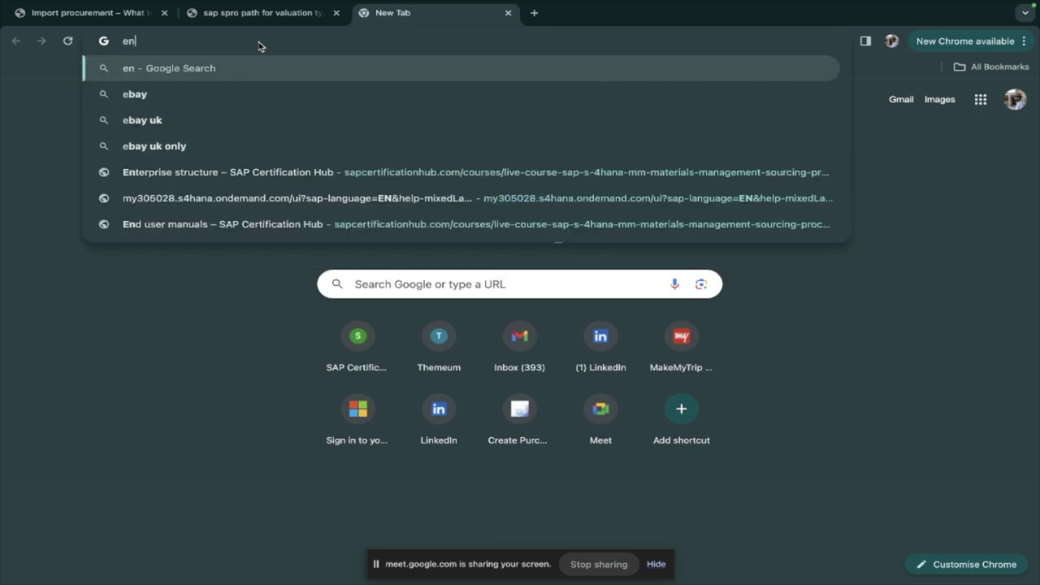
{"action": "type", "text": "coterms"}
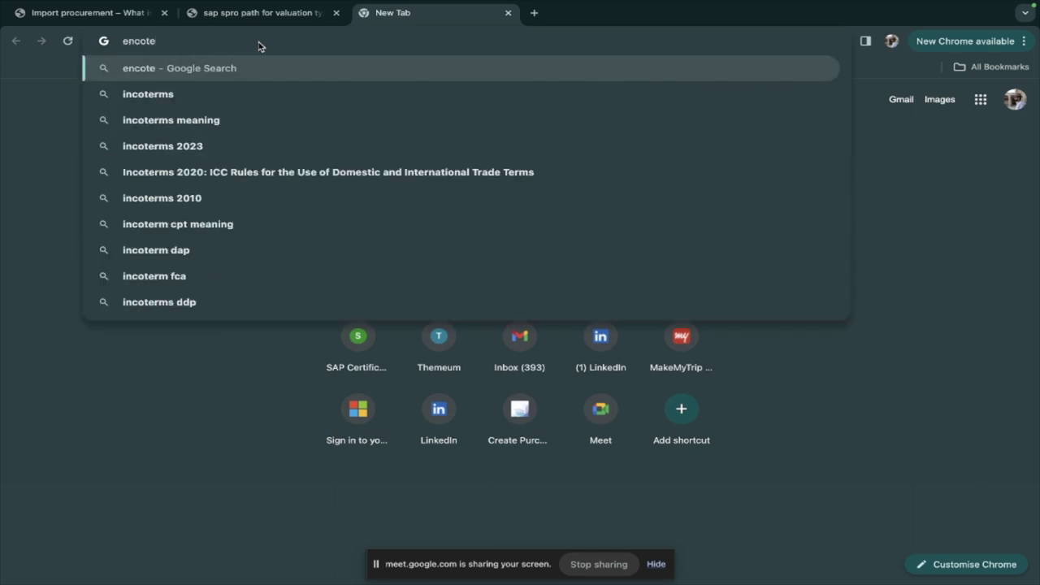
{"action": "left_click", "coordinate": [195, 94]}
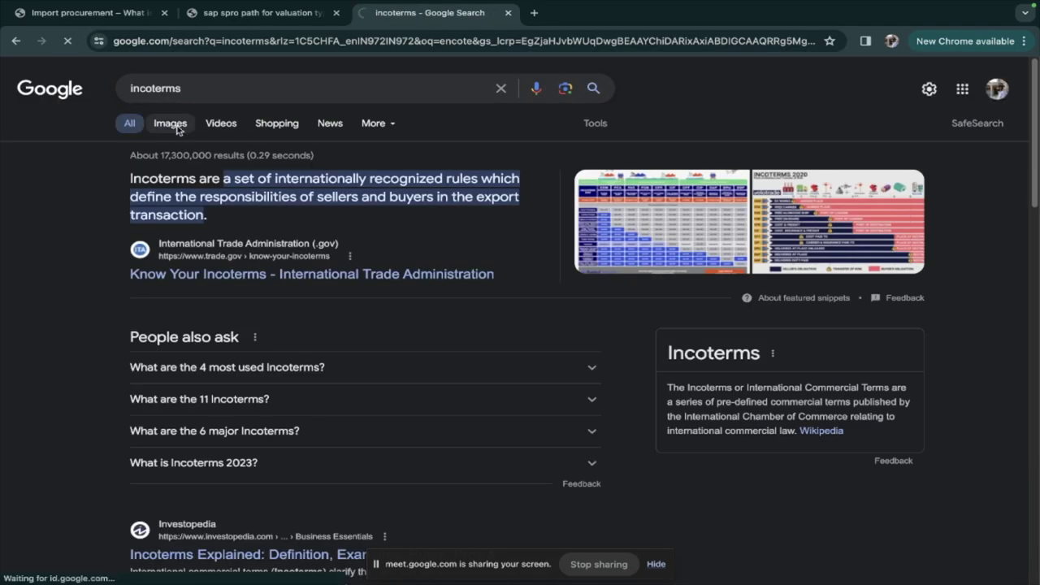
- Browse the image results for incoterms and open the Henning Harders Incoterms 2020 chart
{"action": "left_click", "coordinate": [172, 126]}
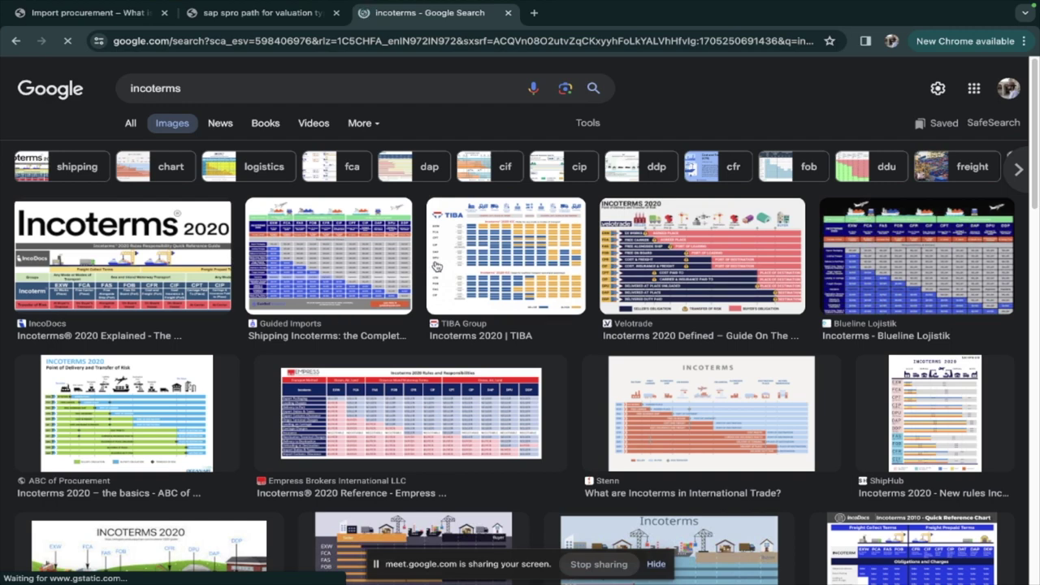
{"action": "scroll", "coordinate": [436, 267], "scroll_direction": "down", "scroll_amount": 1}
{"action": "scroll", "coordinate": [434, 266], "scroll_direction": "down", "scroll_amount": 2}
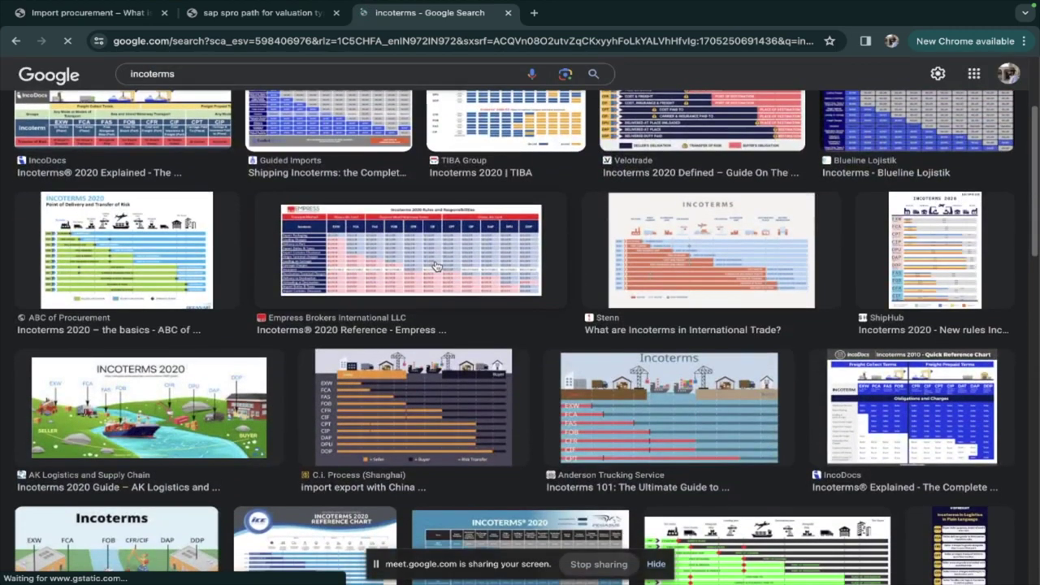
{"action": "scroll", "coordinate": [437, 265], "scroll_direction": "down", "scroll_amount": 4}
{"action": "scroll", "coordinate": [436, 267], "scroll_direction": "down", "scroll_amount": 3}
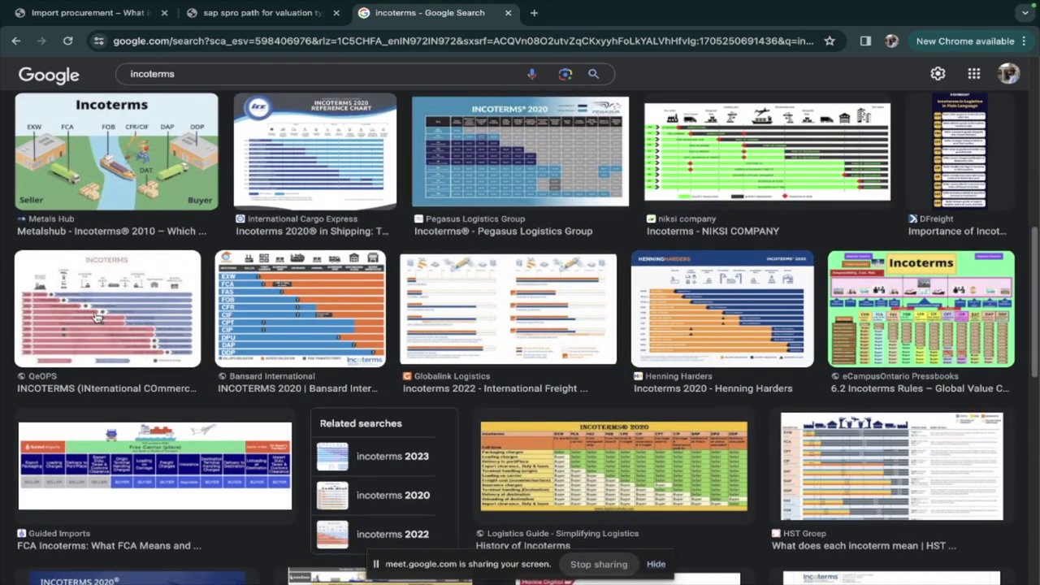
{"action": "left_click", "coordinate": [700, 324]}
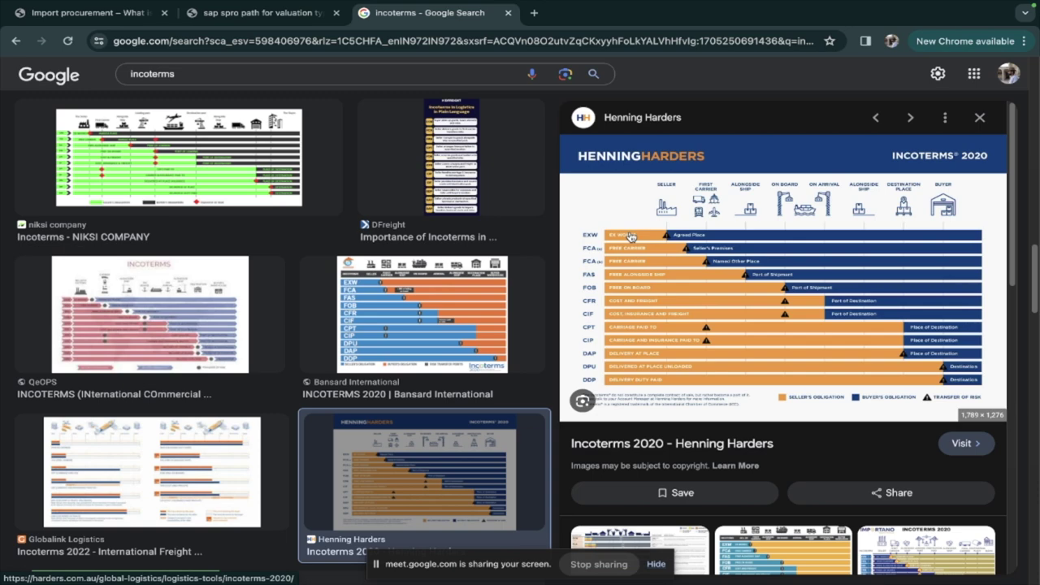
- Check the Excel process list, then view the flowchart in Chrome's Import procurement lesson
{"action": "key", "text": "ctrl+Left"}
{"action": "key", "text": "ctrl+Left"}
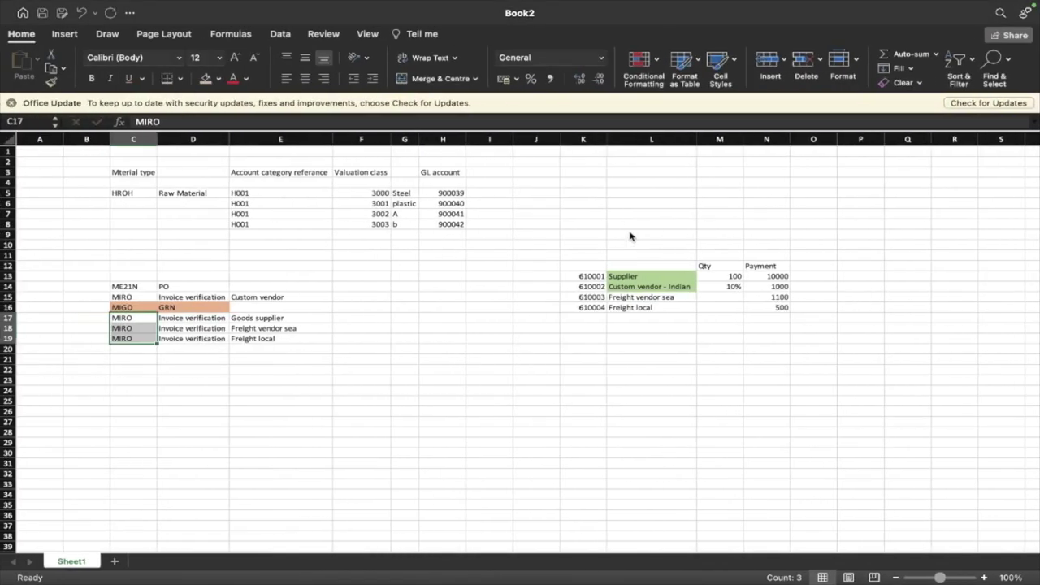
{"action": "left_click", "coordinate": [179, 326]}
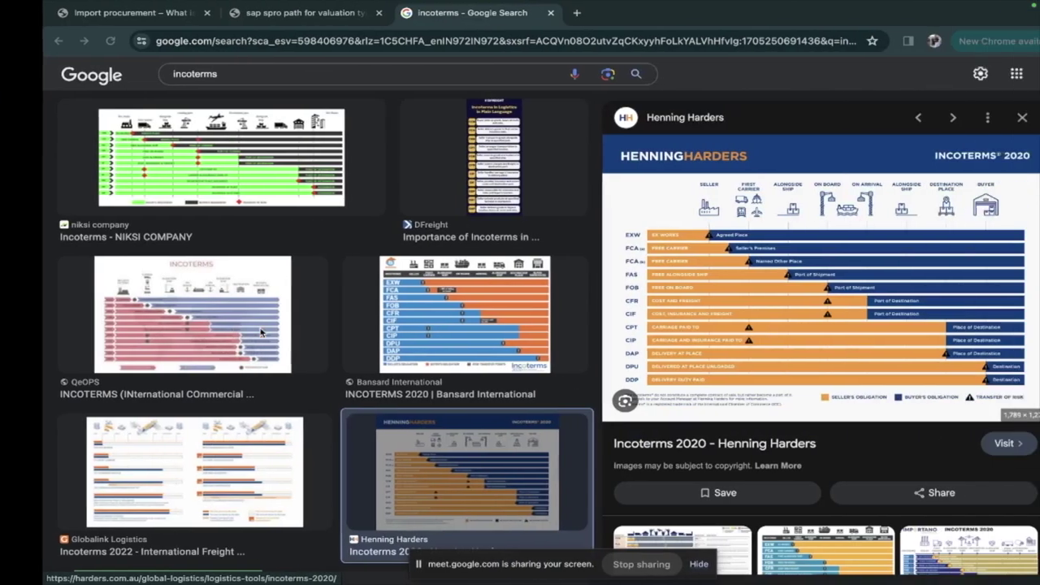
{"action": "left_click", "coordinate": [286, 13]}
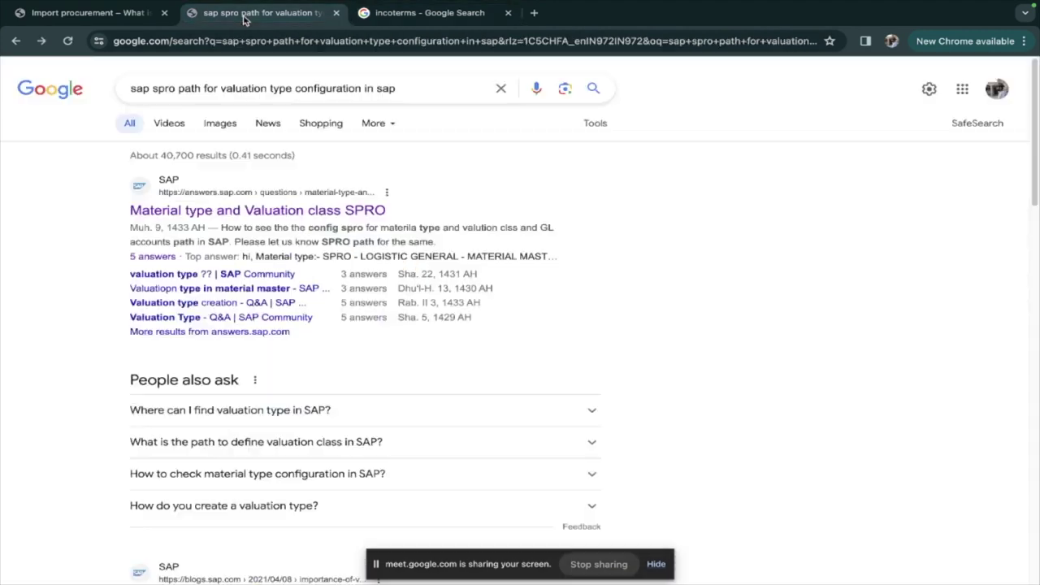
{"action": "left_click", "coordinate": [72, 19]}
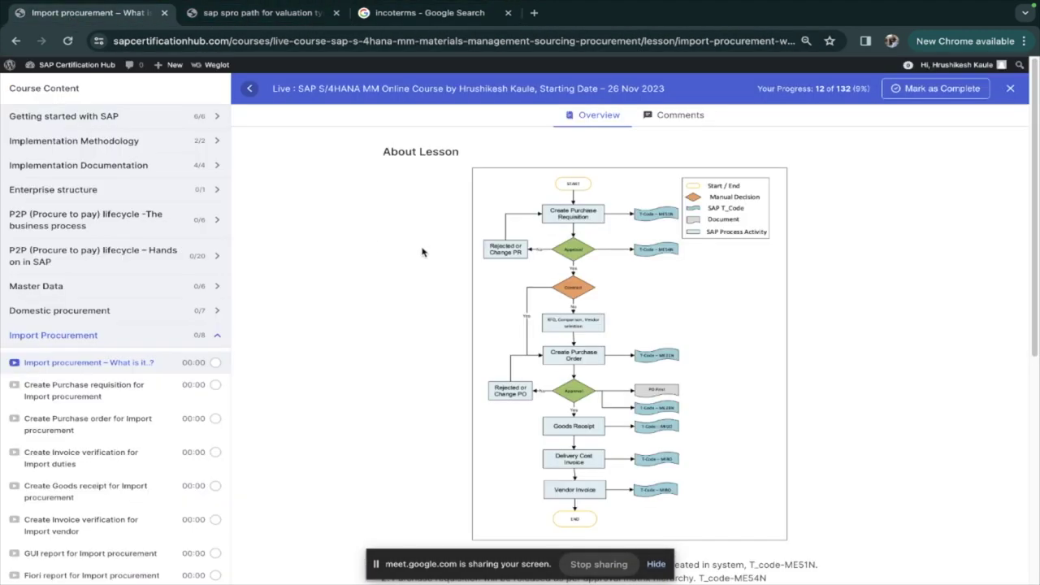
{"action": "scroll", "coordinate": [421, 251], "scroll_direction": "down", "scroll_amount": 1}
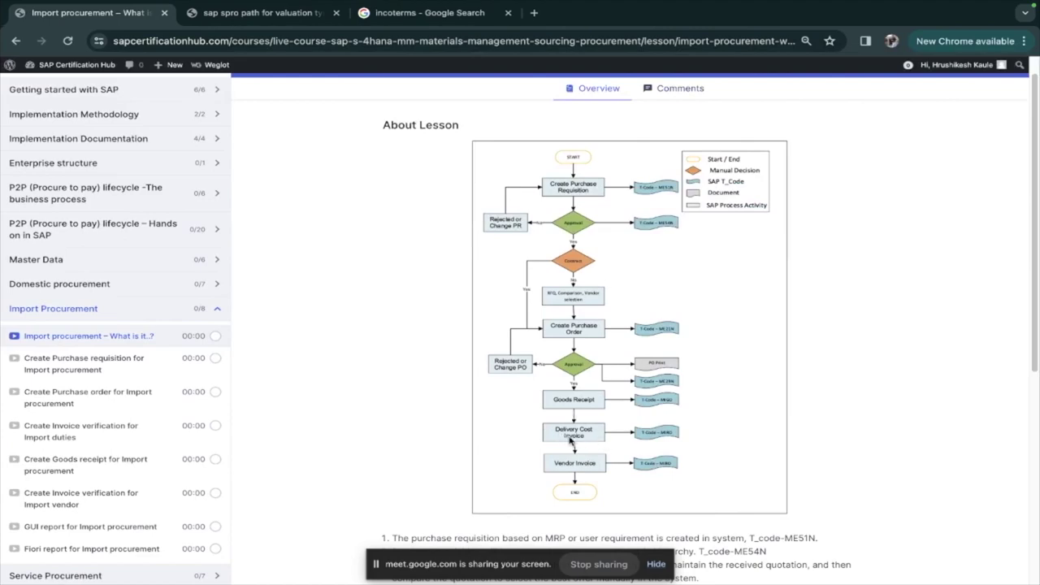
- Return to the Excel sheet and add the next vendor number in K17 with Custom clearing agent in L17
{"action": "key", "text": "ctrl+Left"}
{"action": "key", "text": "ctrl+Left"}
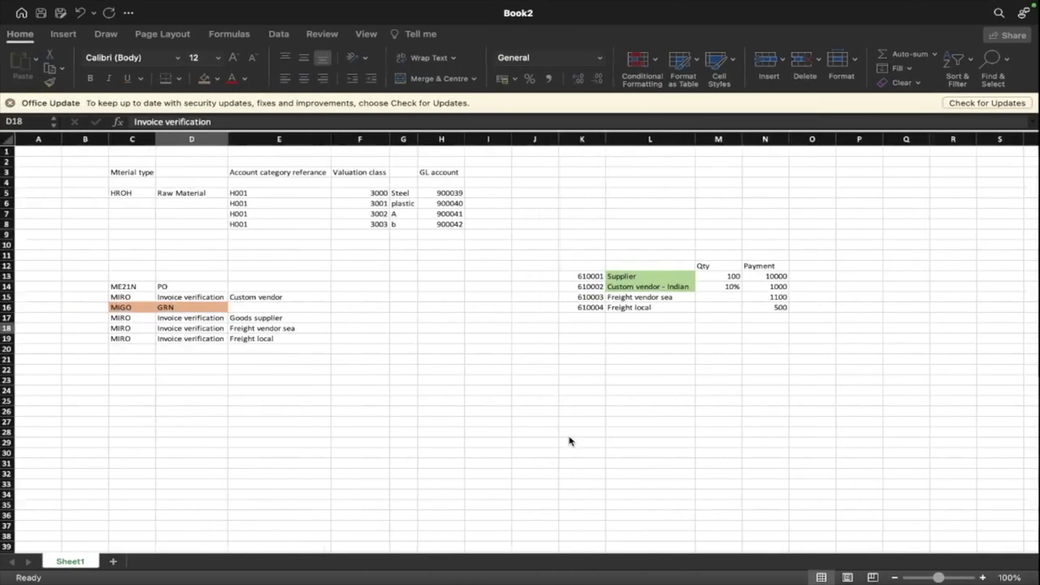
{"action": "left_click", "coordinate": [142, 297]}
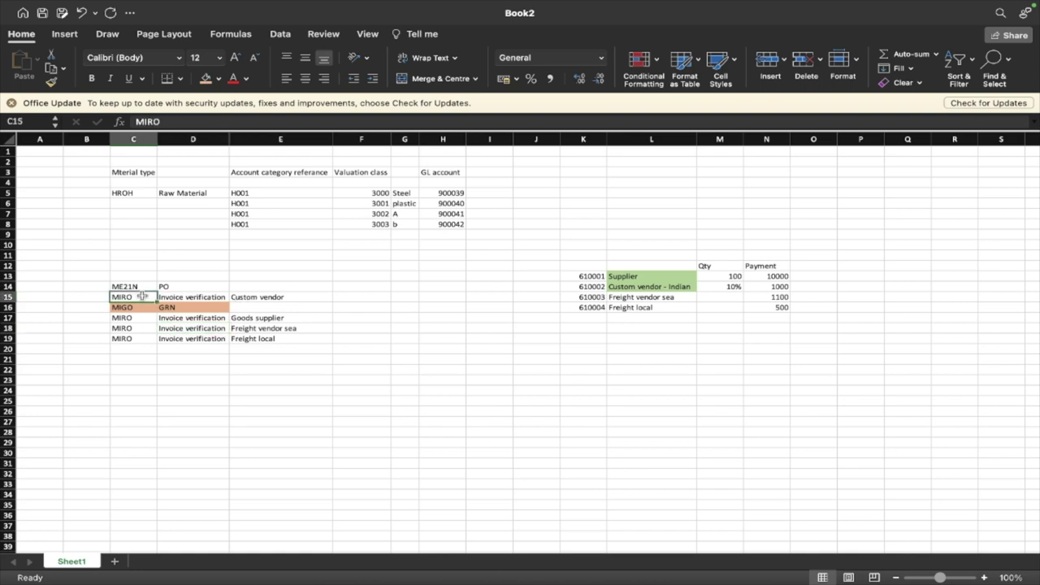
{"action": "left_click", "coordinate": [591, 318]}
{"action": "type", "text": "6"}
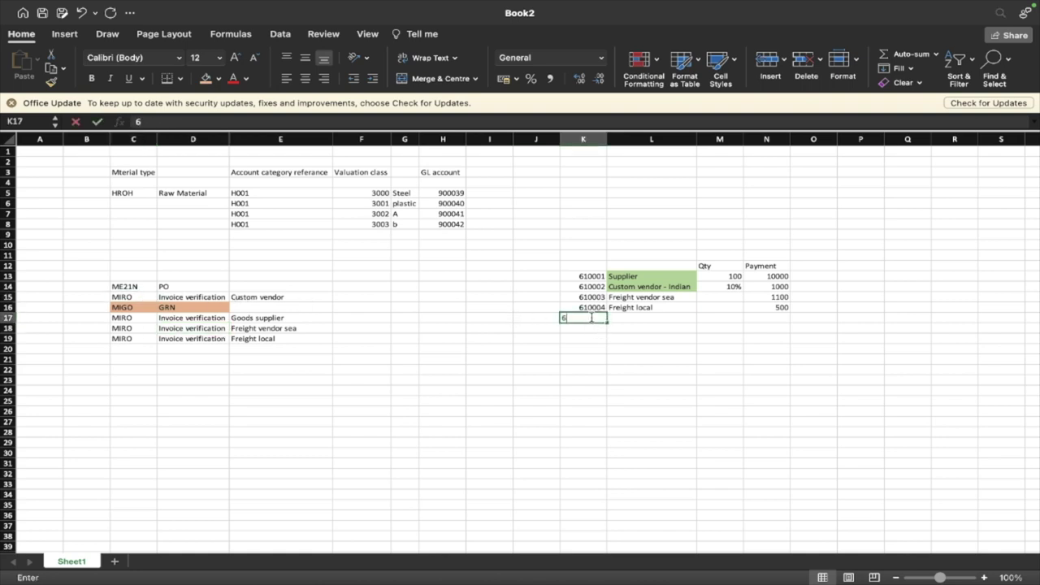
{"action": "type", "text": "10005"}
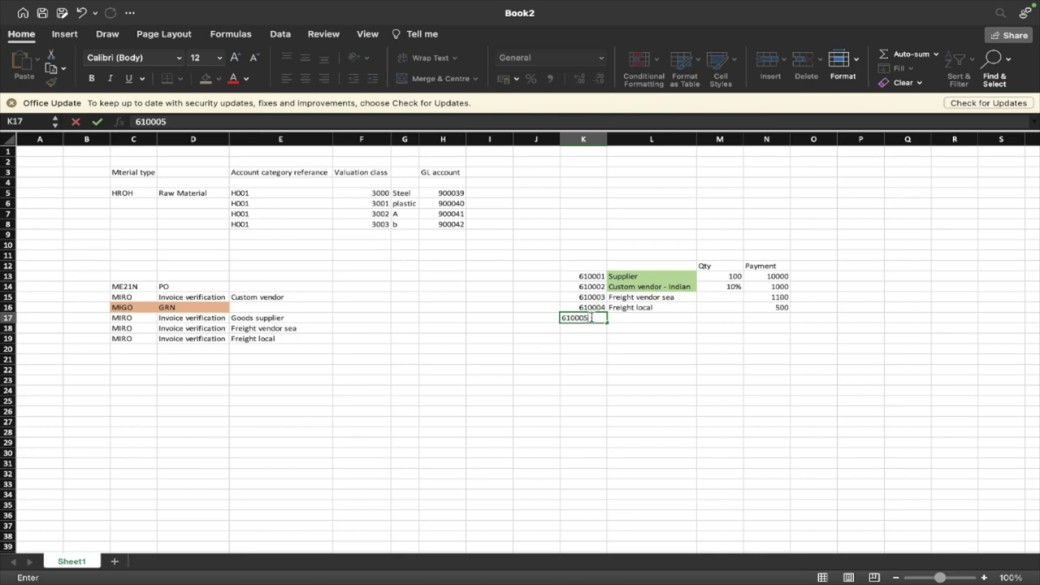
{"action": "key", "text": "Tab"}
{"action": "type", "text": "Custom c"}
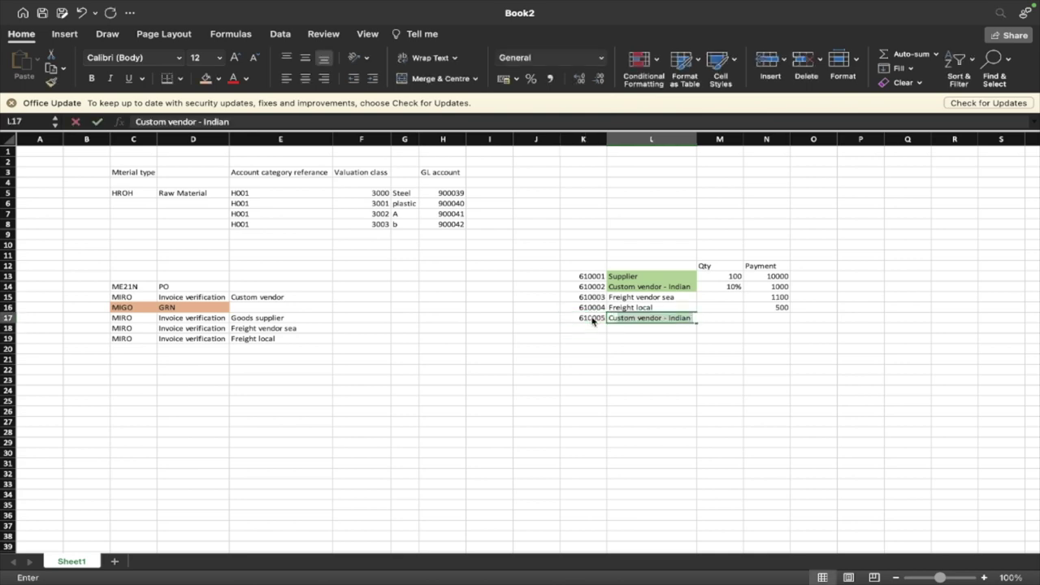
{"action": "type", "text": "learing"}
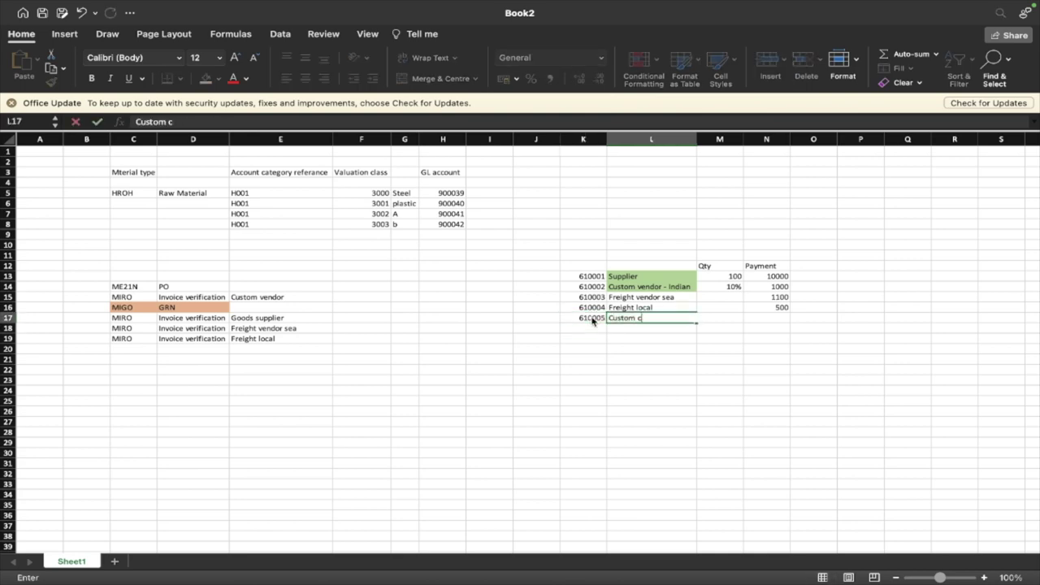
{"action": "type", "text": " agent"}
{"action": "key", "text": "Return"}
- Enter a payment of 100 for the Custom clearing agent in N17
{"action": "key", "text": "Up"}
{"action": "key", "text": "Right"}
{"action": "key", "text": "Right"}
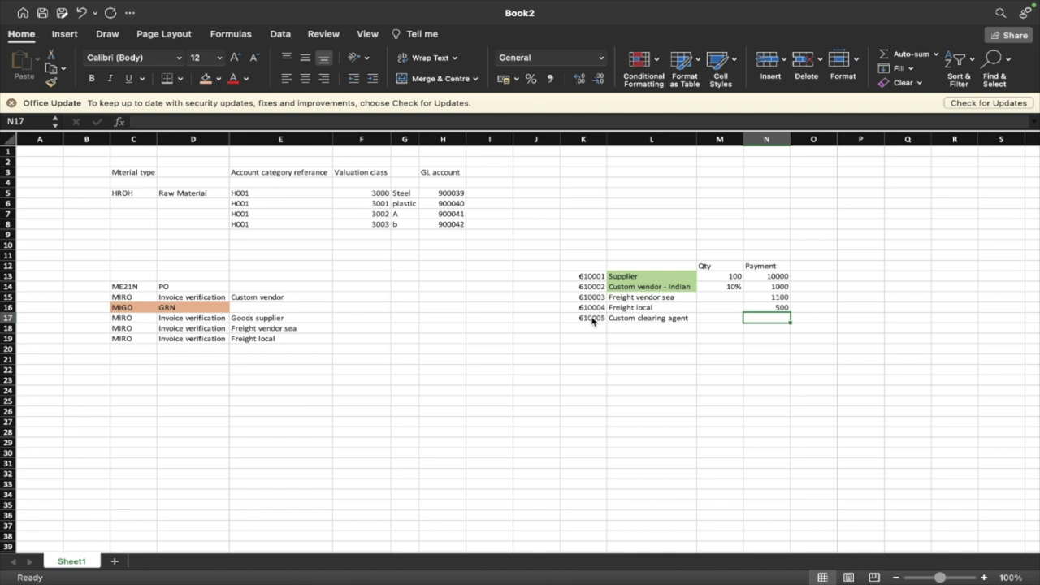
{"action": "type", "text": "100"}
{"action": "key", "text": "Return"}
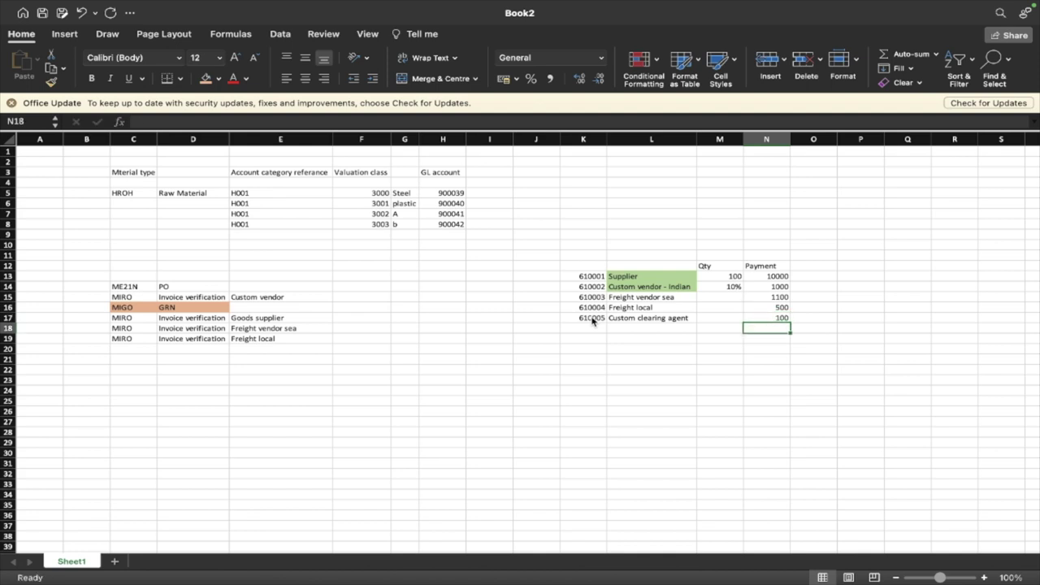
- Examine the quantity and payment cells of Custom vendor - Indian and Custom clearing agent, and the first MIRO entry
{"action": "left_click", "coordinate": [623, 320]}
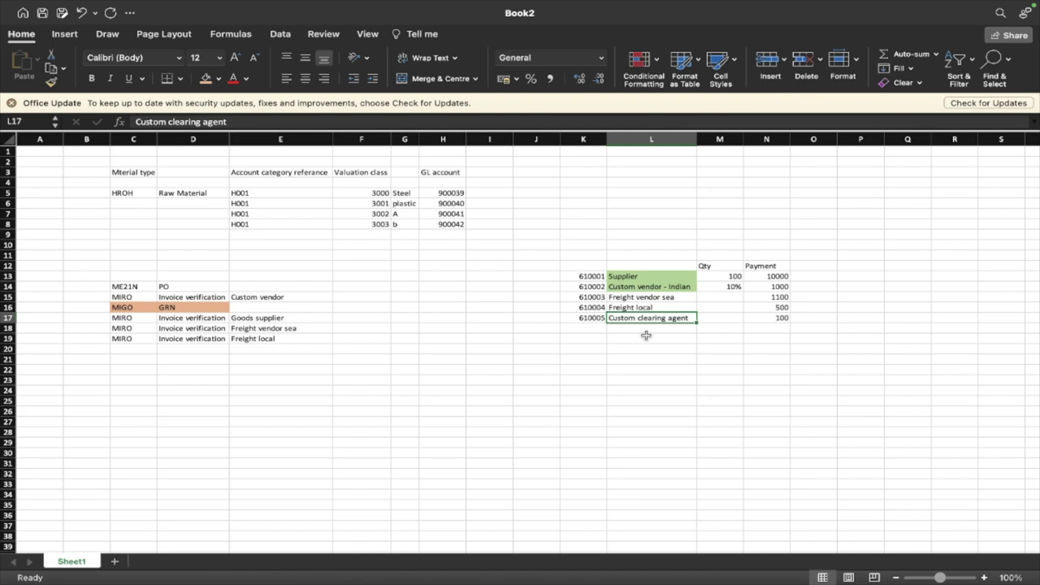
{"action": "key", "text": "Up"}
{"action": "key", "text": "Up"}
{"action": "key", "text": "Up"}
{"action": "key", "text": "Right"}
{"action": "key", "text": "Right"}
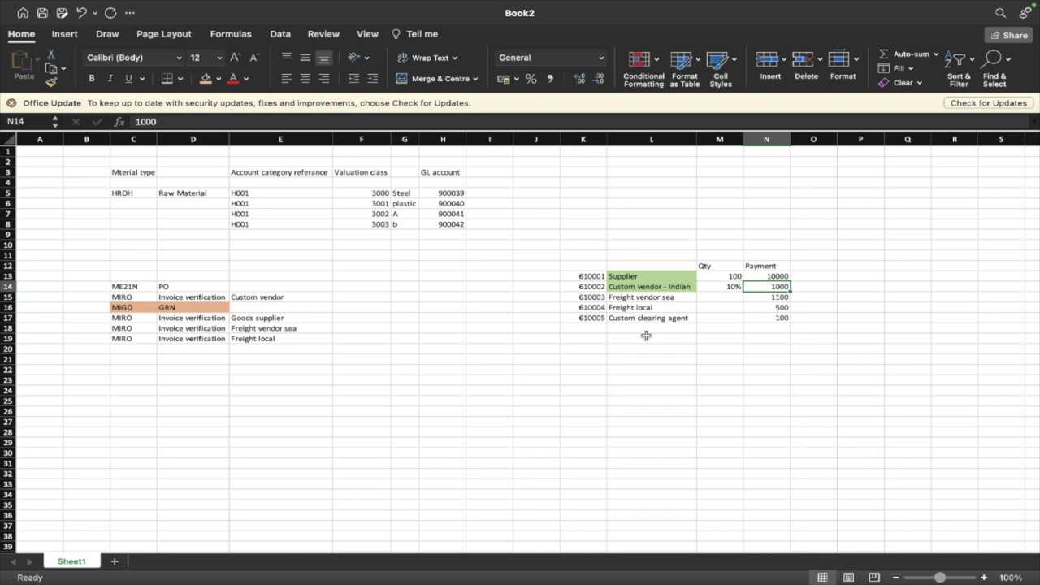
{"action": "key", "text": "Left"}
{"action": "key", "text": "Left"}
{"action": "key", "text": "Right"}
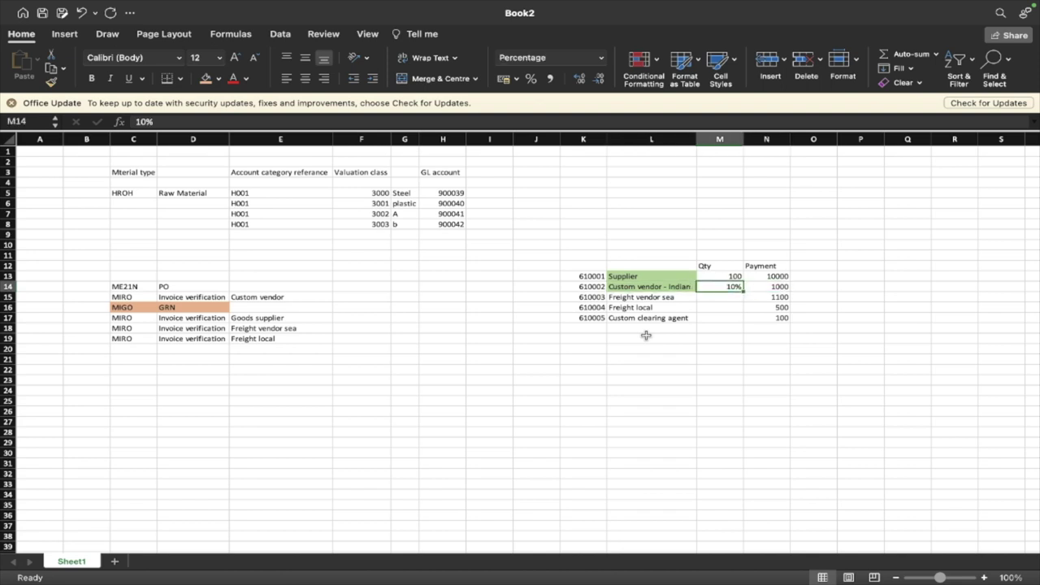
{"action": "key", "text": "Right"}
{"action": "key", "text": "Left"}
{"action": "key", "text": "Left"}
{"action": "key", "text": "Right"}
{"action": "key", "text": "Right"}
{"action": "key", "text": "Down"}
{"action": "key", "text": "Down"}
{"action": "key", "text": "Down"}
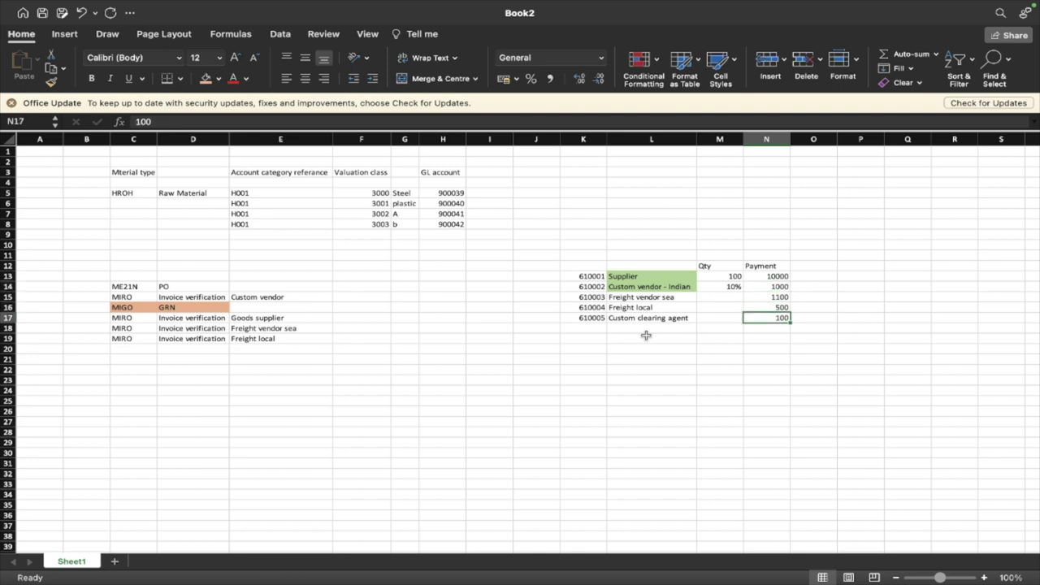
{"action": "key", "text": "Left"}
{"action": "key", "text": "Left"}
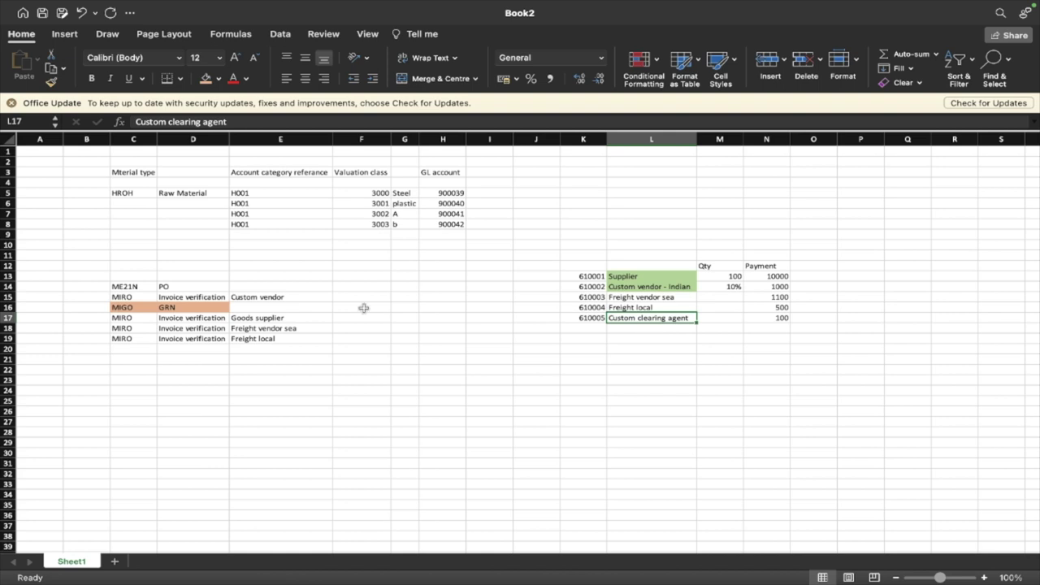
{"action": "left_click", "coordinate": [124, 296]}
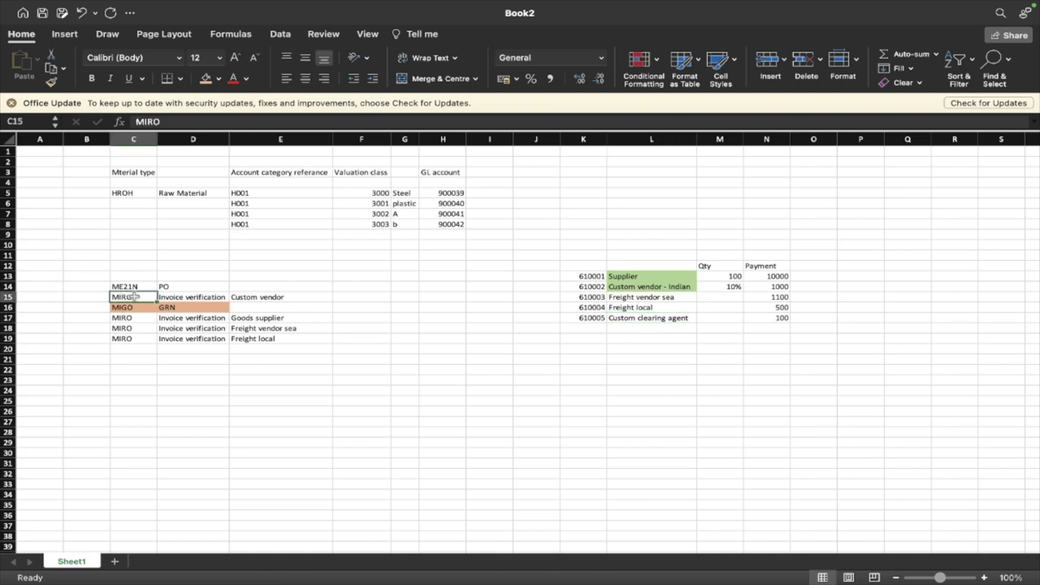
- Move the Custom vendor MIRO invoice verification entry from C15:E15 to row 20, below Freight local
{"action": "left_click", "coordinate": [183, 296]}
{"action": "left_click", "coordinate": [188, 286]}
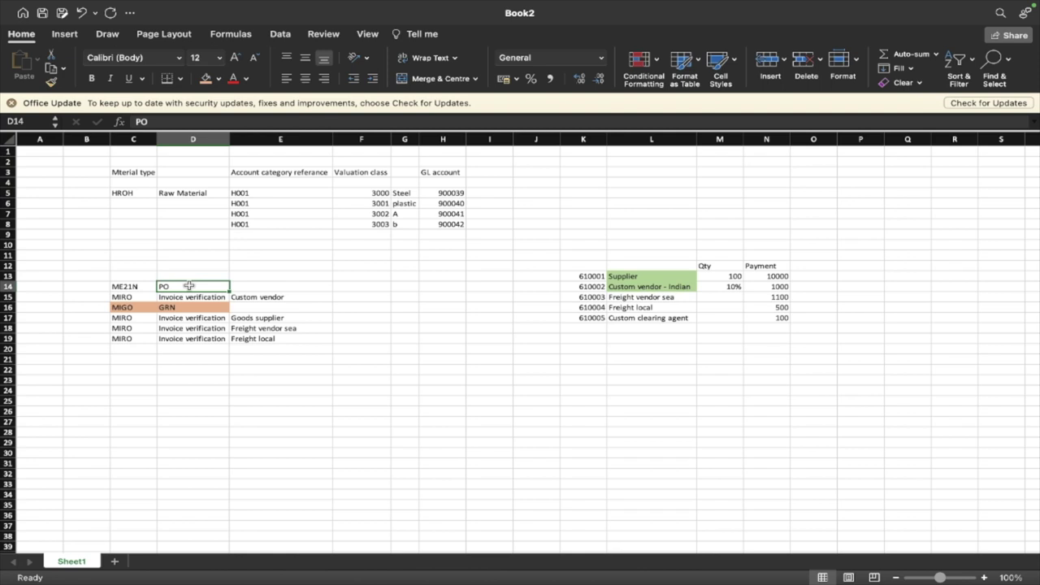
{"action": "left_click_drag", "start_coordinate": [130, 297], "coordinate": [245, 297]}
{"action": "key", "text": "super+c"}
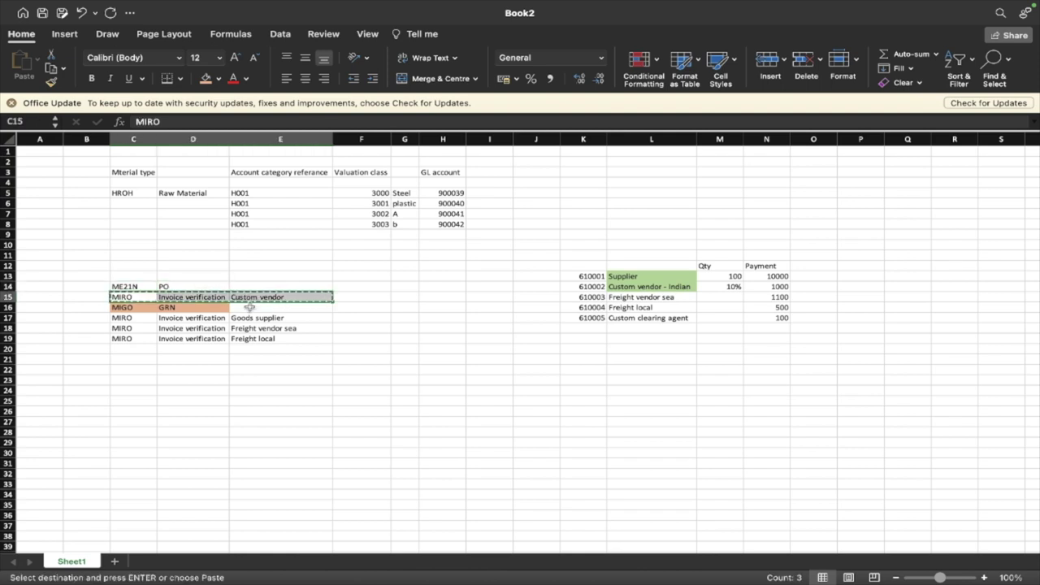
{"action": "left_click", "coordinate": [135, 350]}
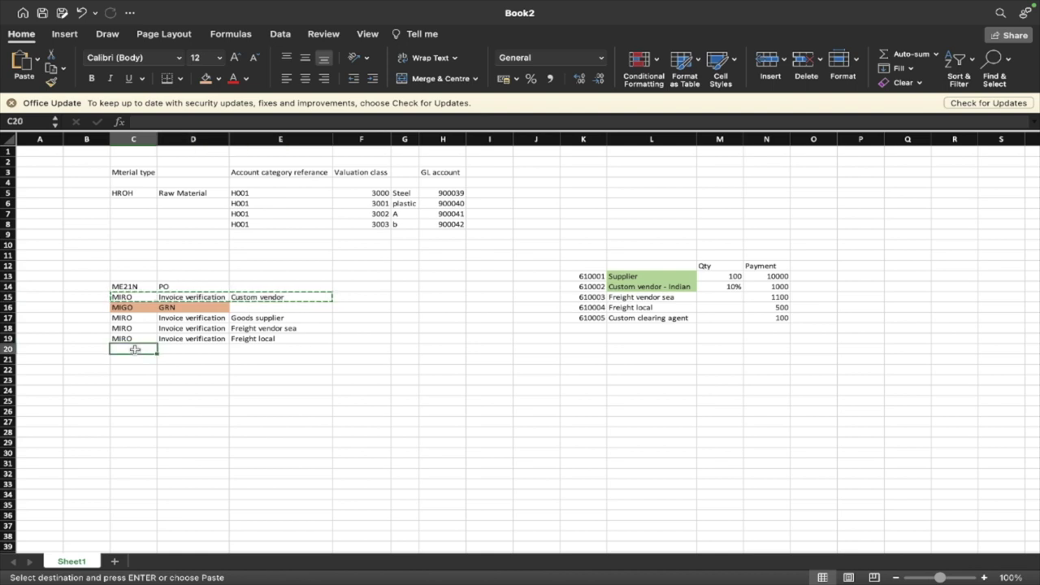
{"action": "key", "text": "super+v"}
{"action": "left_click", "coordinate": [244, 370]}
{"action": "left_click_drag", "start_coordinate": [143, 296], "coordinate": [251, 299]}
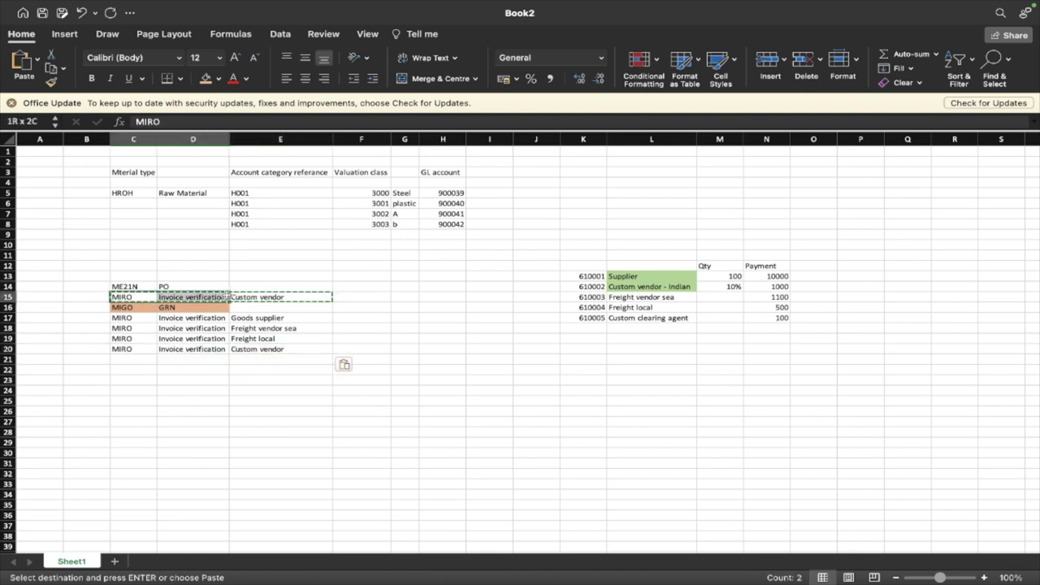
{"action": "key", "text": "Delete"}
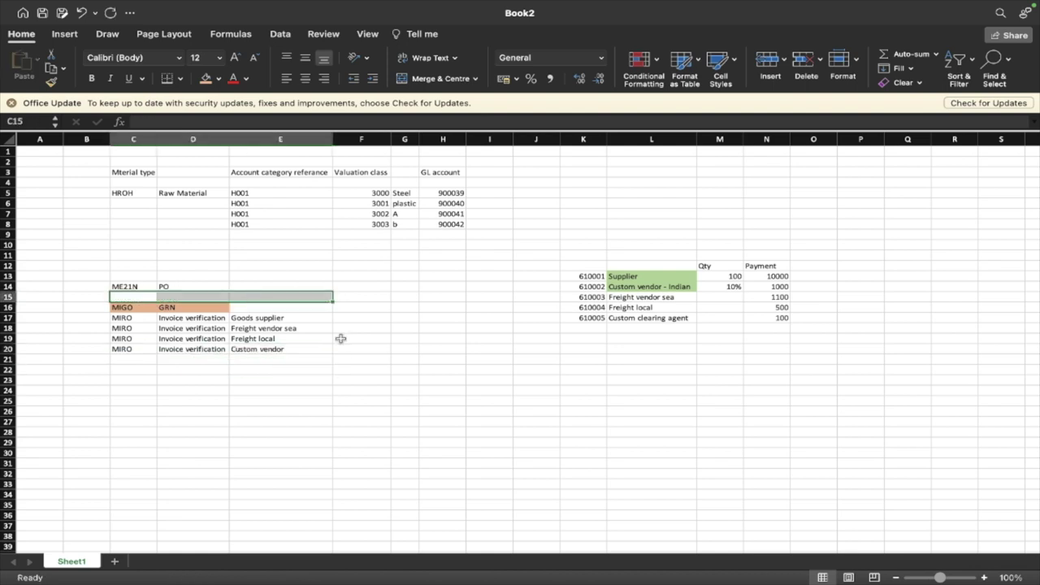
{"action": "left_click", "coordinate": [358, 348]}
- Review the Custom vendor MIRO entry in row 20, check Chrome's import procurement flowchart, and return to the Excel sheet
{"action": "left_click", "coordinate": [134, 349]}
{"action": "left_click_drag", "start_coordinate": [143, 347], "coordinate": [235, 352]}
{"action": "key", "text": "ctrl+Right"}
{"action": "key", "text": "ctrl+Right"}
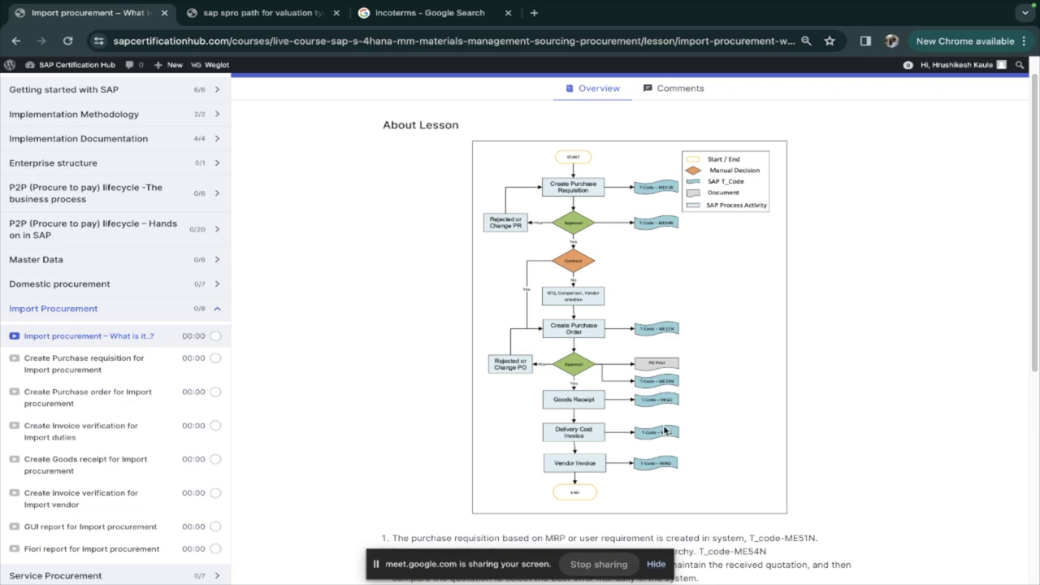
{"action": "key", "text": "ctrl+Left"}
{"action": "key", "text": "ctrl+Left"}
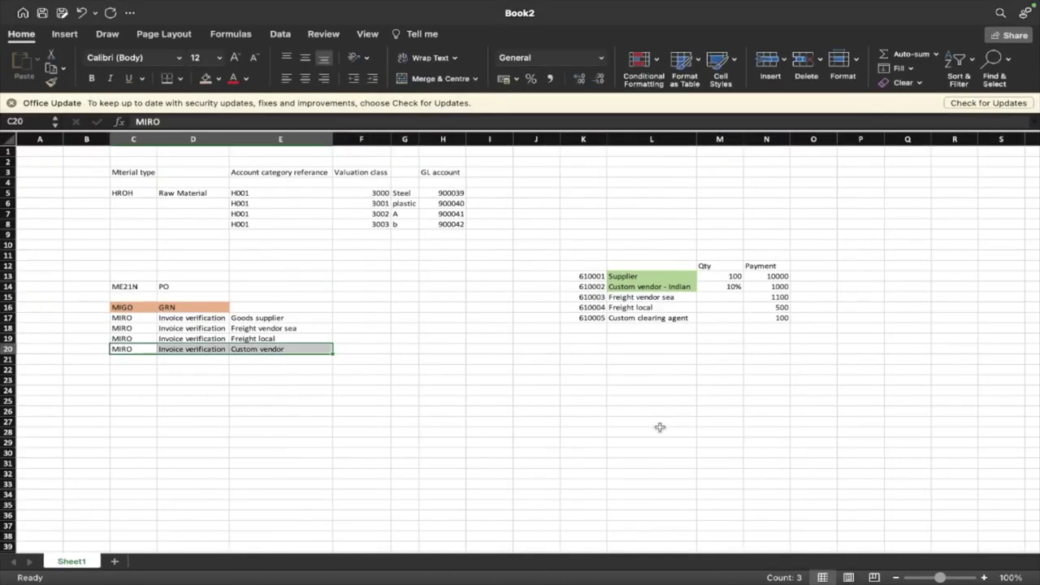
- Compare the Custom clearing agent entry in L17 with the invoice stages of Chrome's flowchart, and return to Excel
{"action": "left_click", "coordinate": [664, 319]}
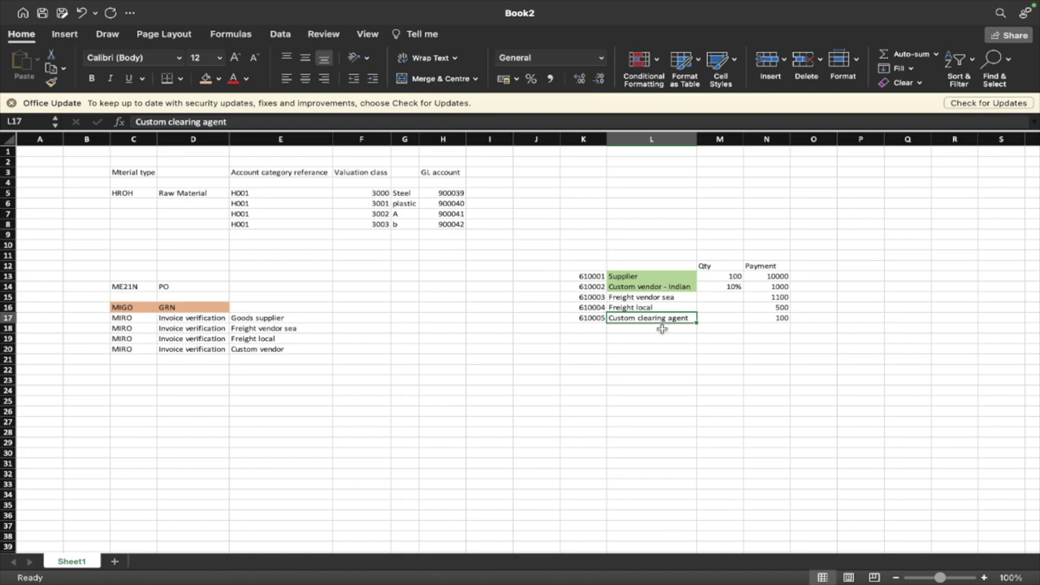
{"action": "key", "text": "ctrl+Right"}
{"action": "key", "text": "ctrl+Right"}
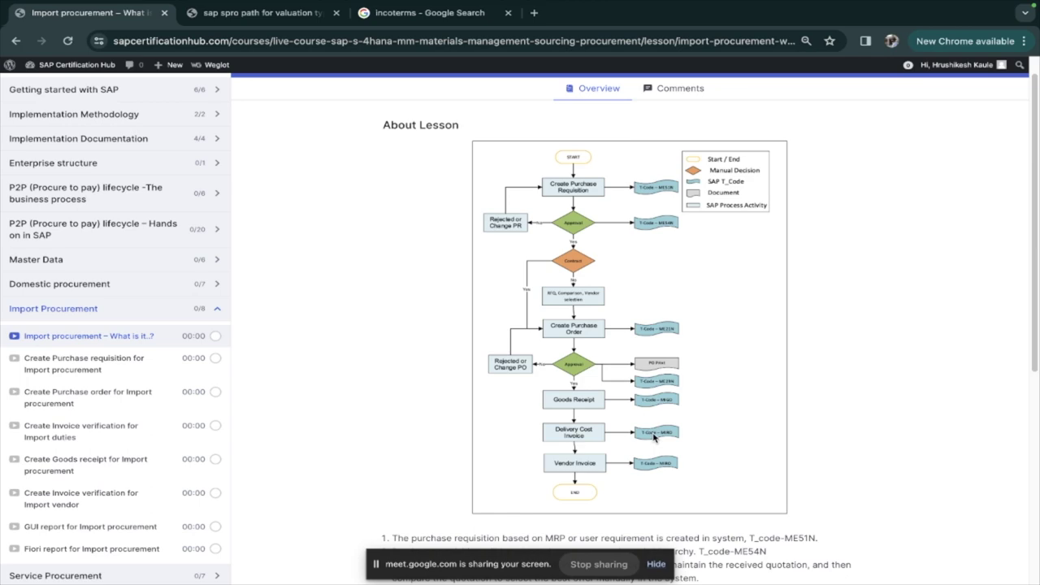
{"action": "key", "text": "ctrl+Left"}
{"action": "key", "text": "ctrl+Left"}
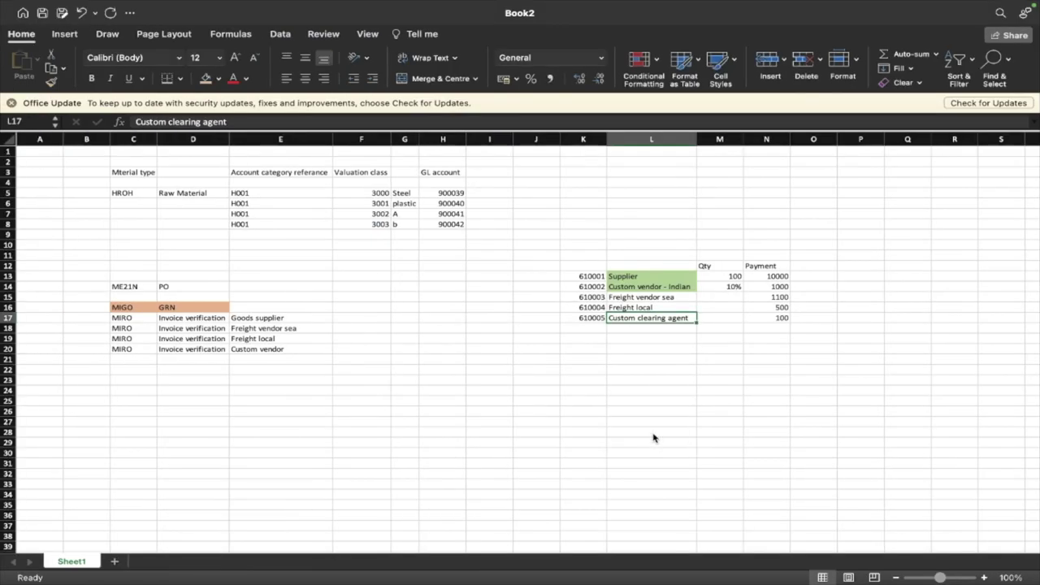
{"action": "left_click", "coordinate": [688, 369]}
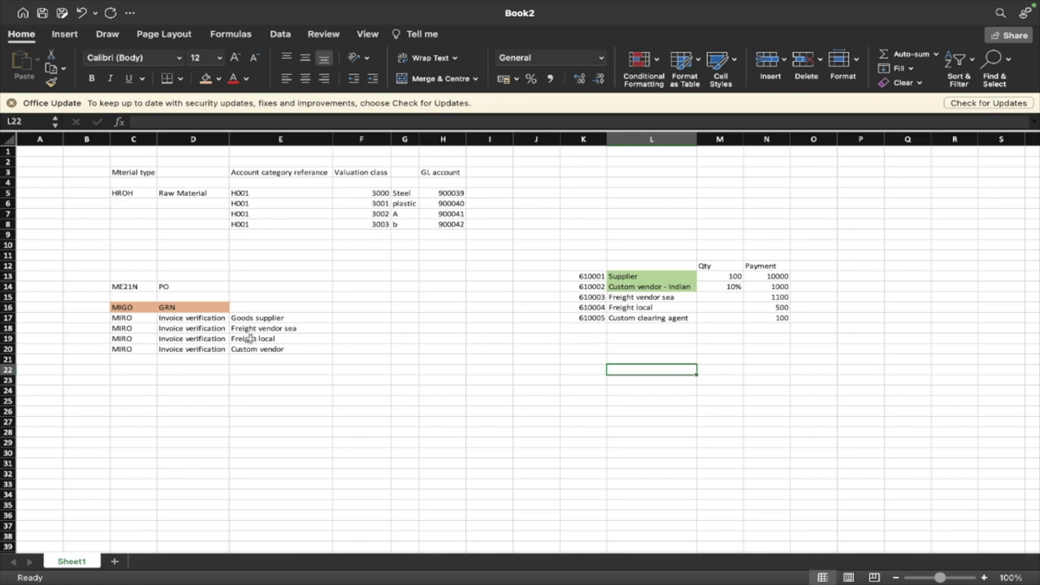
- Examine the import process list from the ME21N purchase order through MIGO to the Custom vendor invoice verification
{"action": "left_click_drag", "start_coordinate": [193, 351], "coordinate": [195, 360]}
{"action": "left_click", "coordinate": [144, 286]}
{"action": "left_click", "coordinate": [138, 307]}
{"action": "left_click", "coordinate": [139, 318]}
{"action": "left_click_drag", "start_coordinate": [140, 287], "coordinate": [294, 347]}
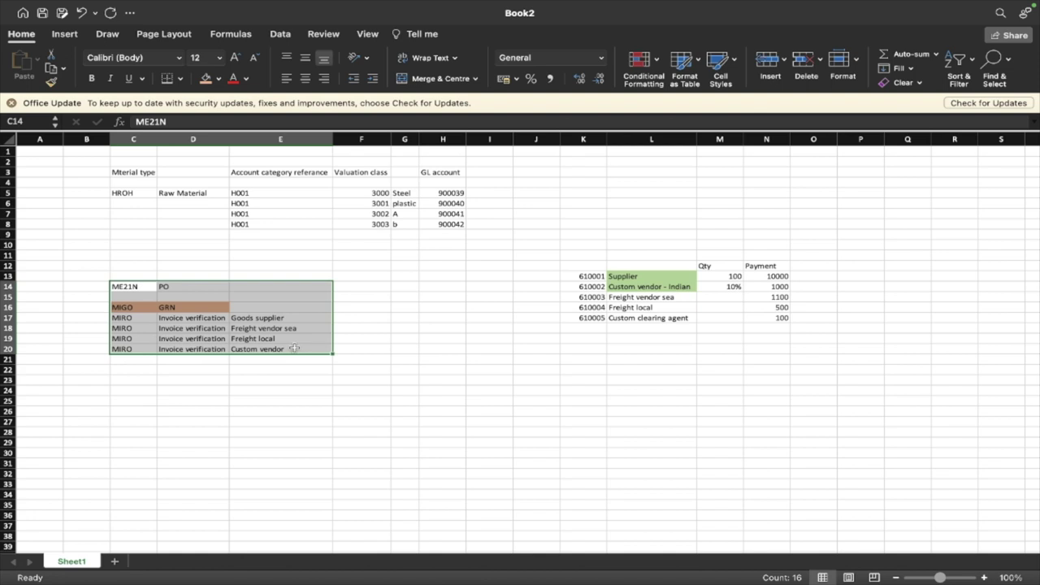
{"action": "left_click", "coordinate": [296, 345]}
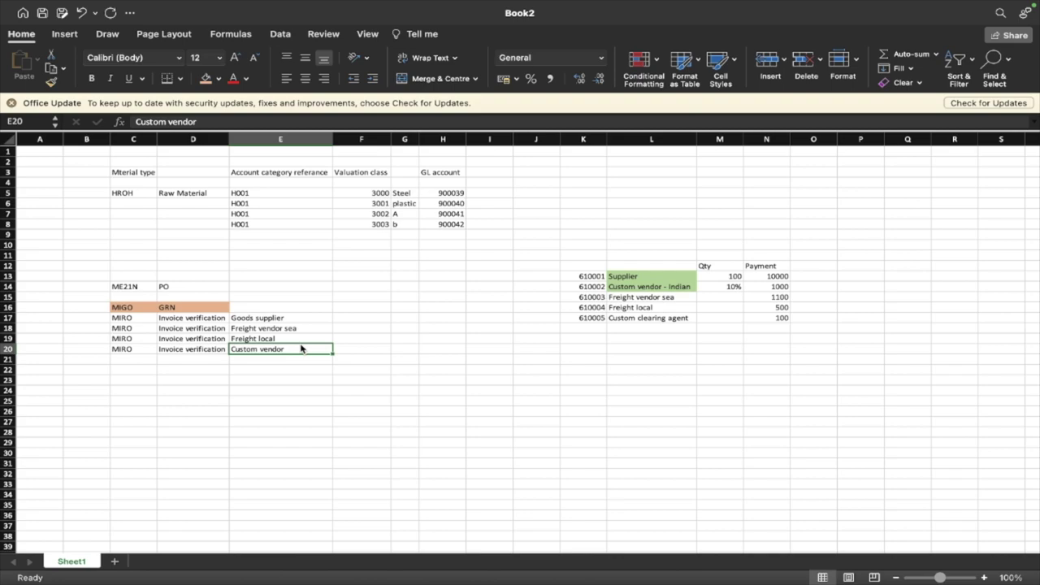
- Switch to Chrome and review the Import procurement lesson's flowchart and the numbered process description beneath it
{"action": "key", "text": "ctrl+Left"}
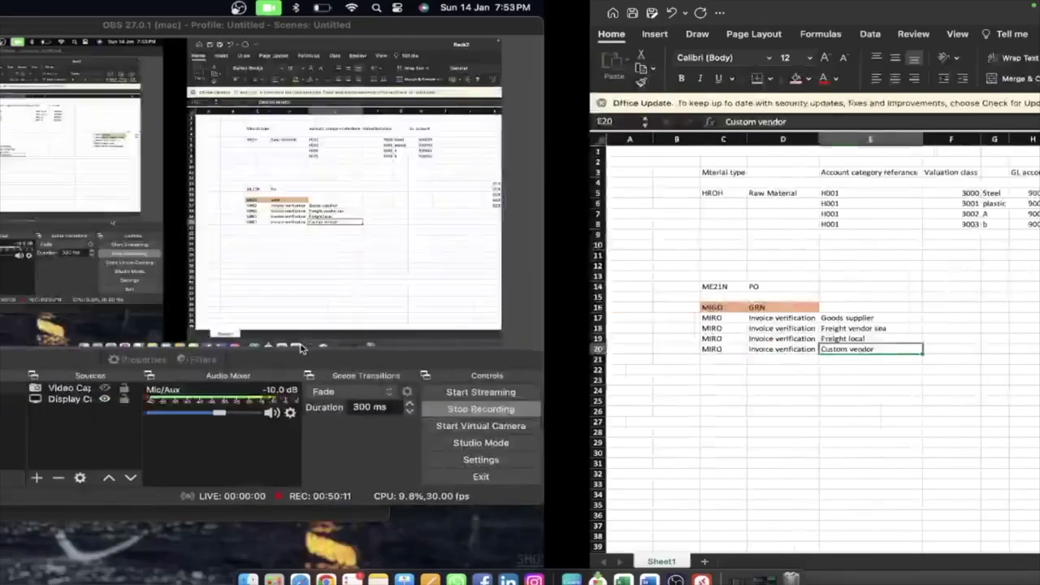
{"action": "key", "text": "ctrl+Right"}
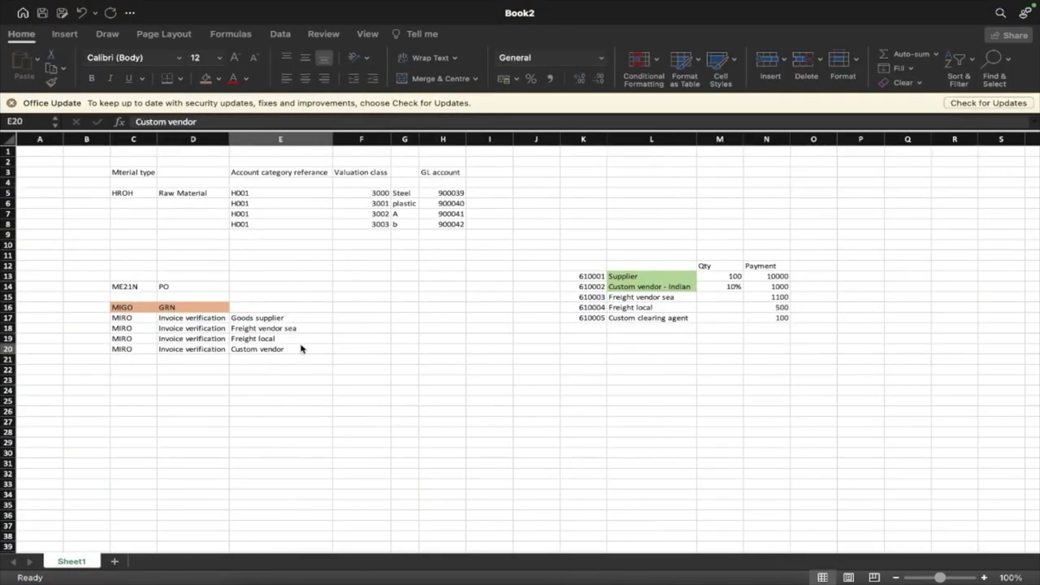
{"action": "left_click", "coordinate": [520, 223]}
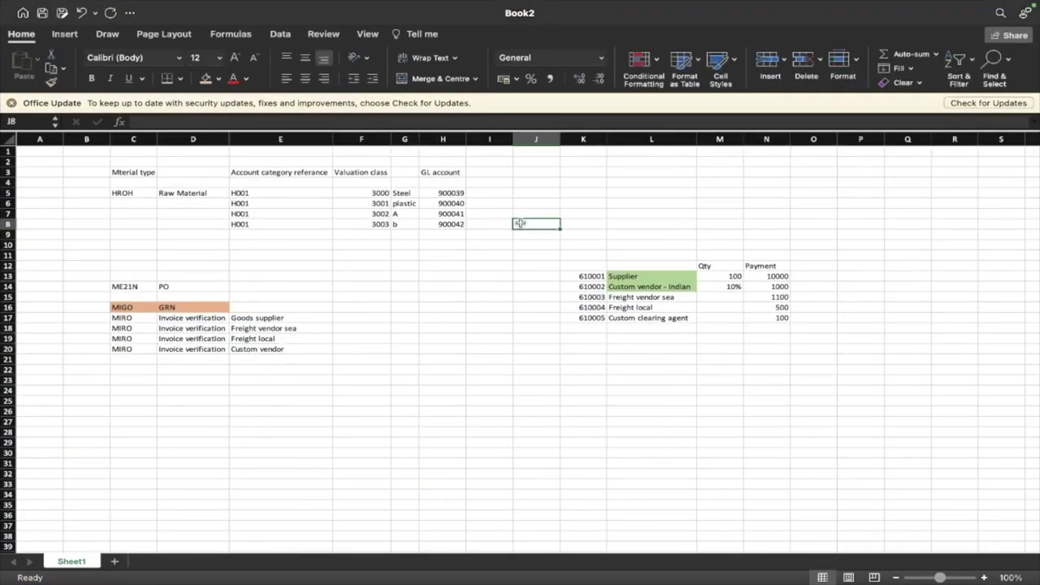
{"action": "key", "text": "ctrl+Right"}
{"action": "key", "text": "ctrl+Right"}
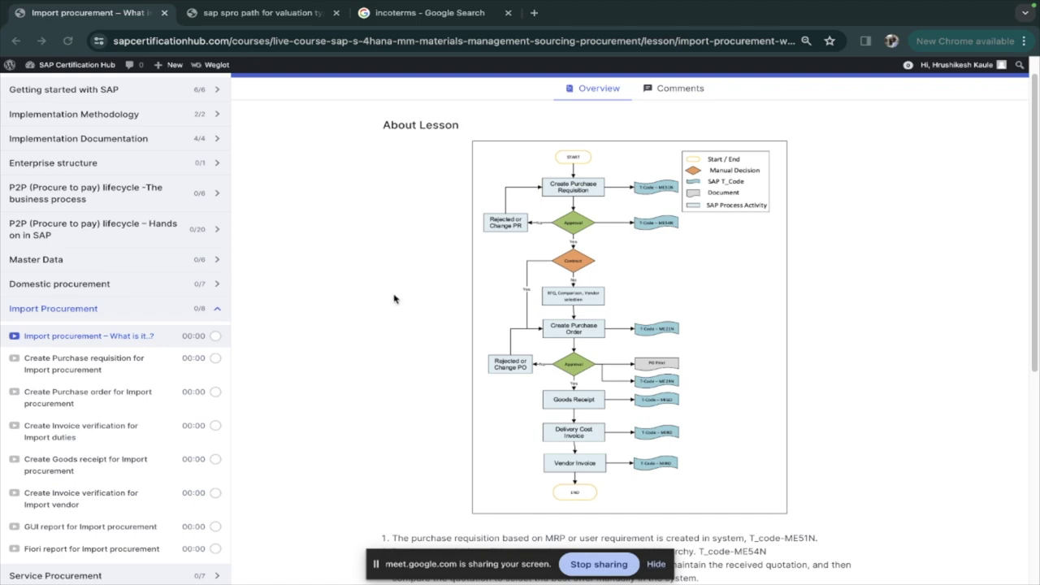
{"action": "scroll", "coordinate": [394, 299], "scroll_direction": "down", "scroll_amount": 3}
{"action": "scroll", "coordinate": [394, 299], "scroll_direction": "down", "scroll_amount": 1}
{"action": "scroll", "coordinate": [394, 299], "scroll_direction": "up", "scroll_amount": 3}
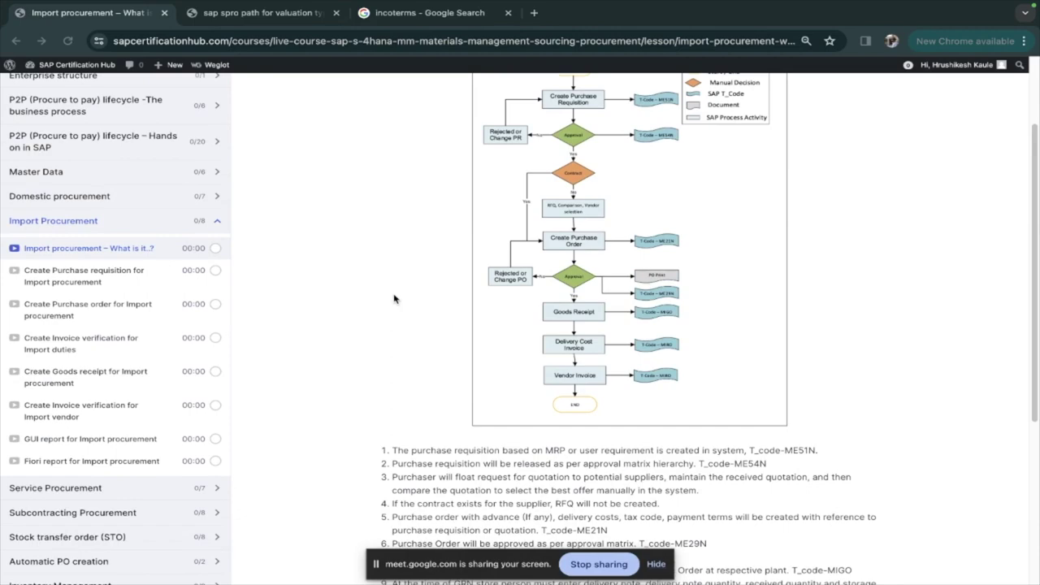
{"action": "scroll", "coordinate": [395, 299], "scroll_direction": "up", "scroll_amount": 2}
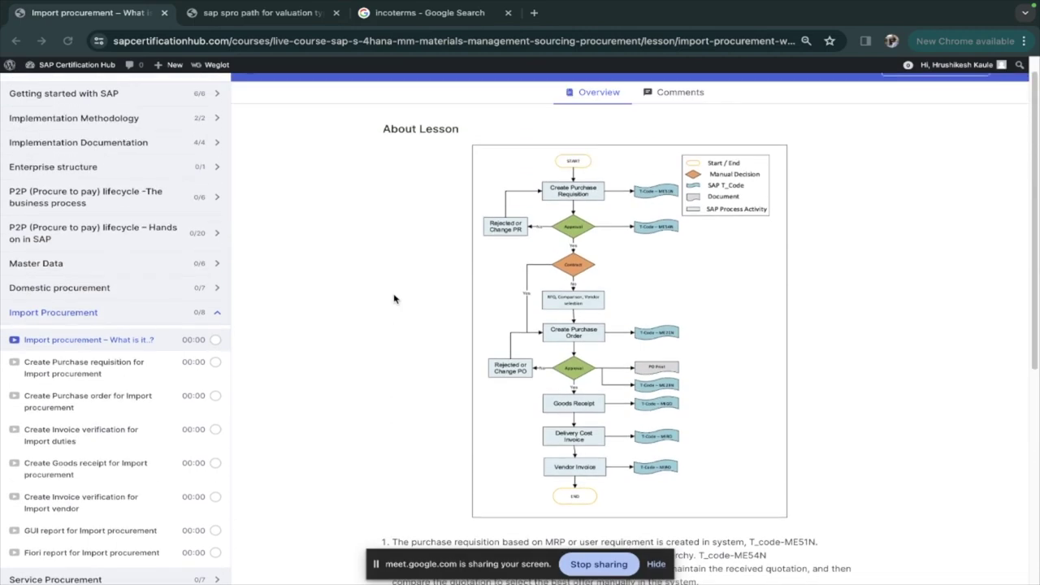
{"action": "scroll", "coordinate": [395, 299], "scroll_direction": "down", "scroll_amount": 1}
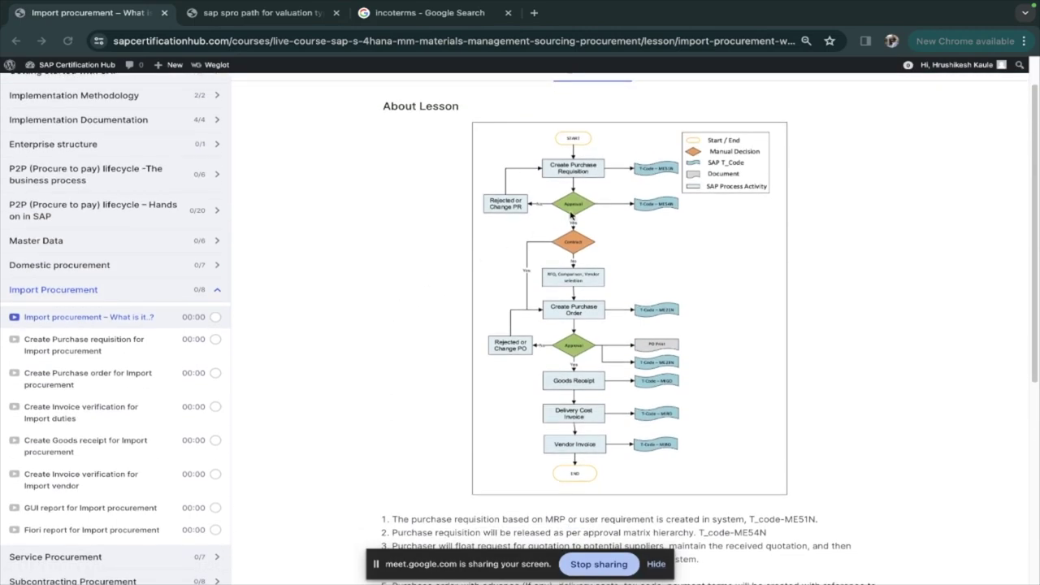
{"action": "scroll", "coordinate": [571, 215], "scroll_direction": "down", "scroll_amount": 1}
{"action": "scroll", "coordinate": [571, 216], "scroll_direction": "up", "scroll_amount": 1}
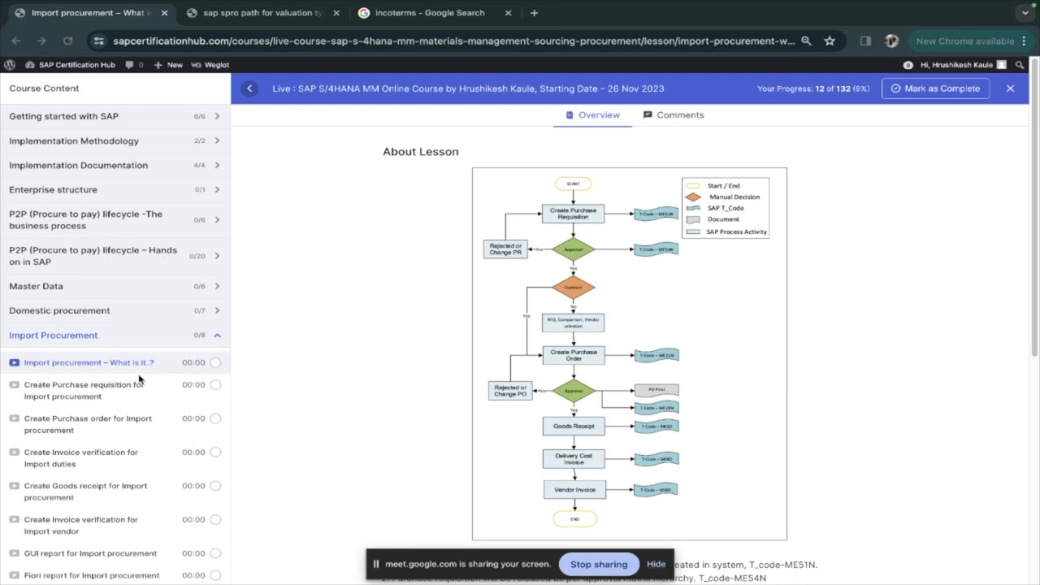
{"action": "scroll", "coordinate": [140, 382], "scroll_direction": "down", "scroll_amount": 3}
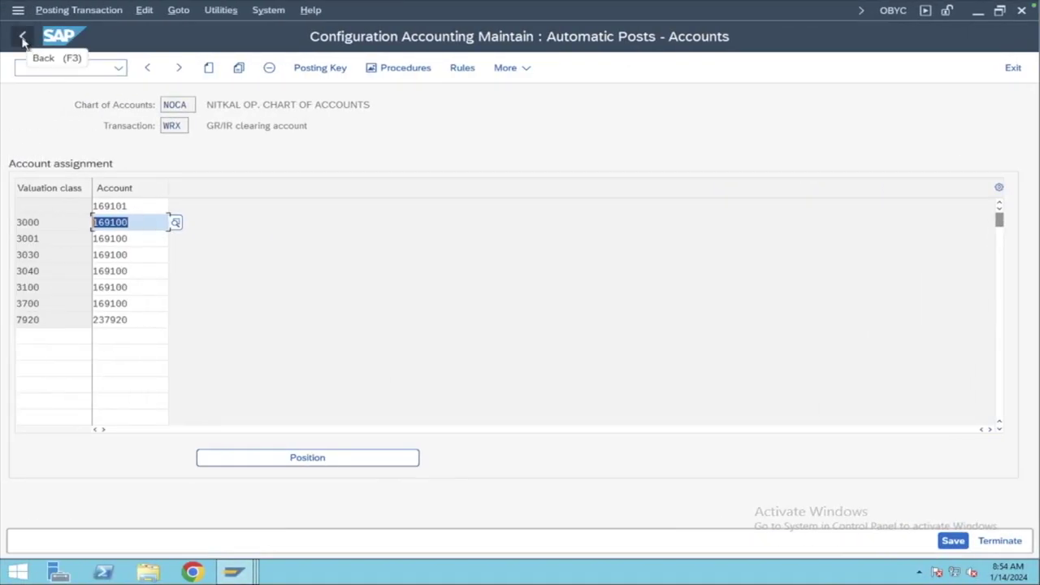
- Switch to the SAP session for transaction OMSK and open the Valuation Class overview
{"action": "left_click", "coordinate": [242, 575]}
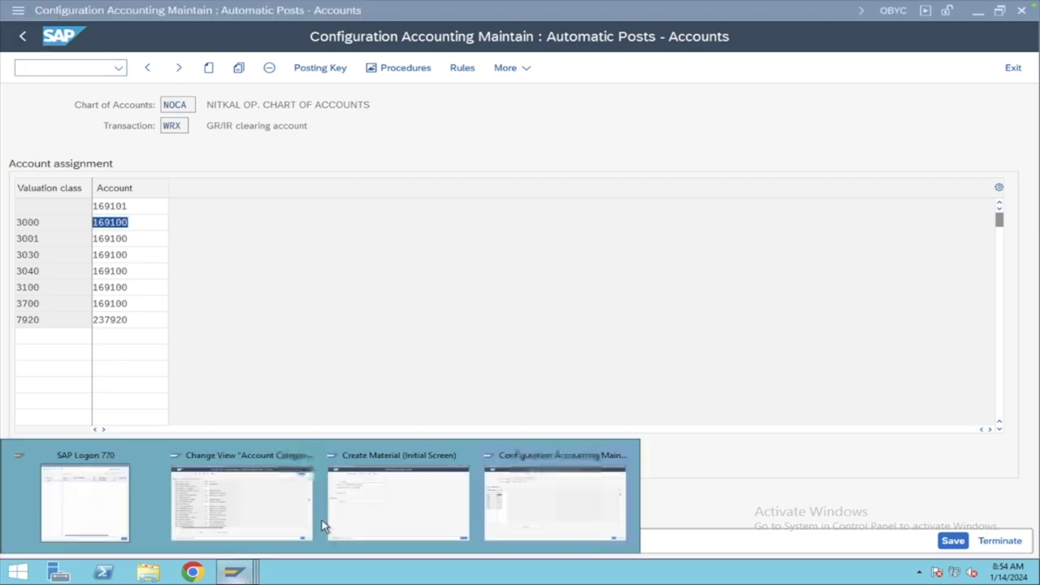
{"action": "mouse_move", "coordinate": [274, 517]}
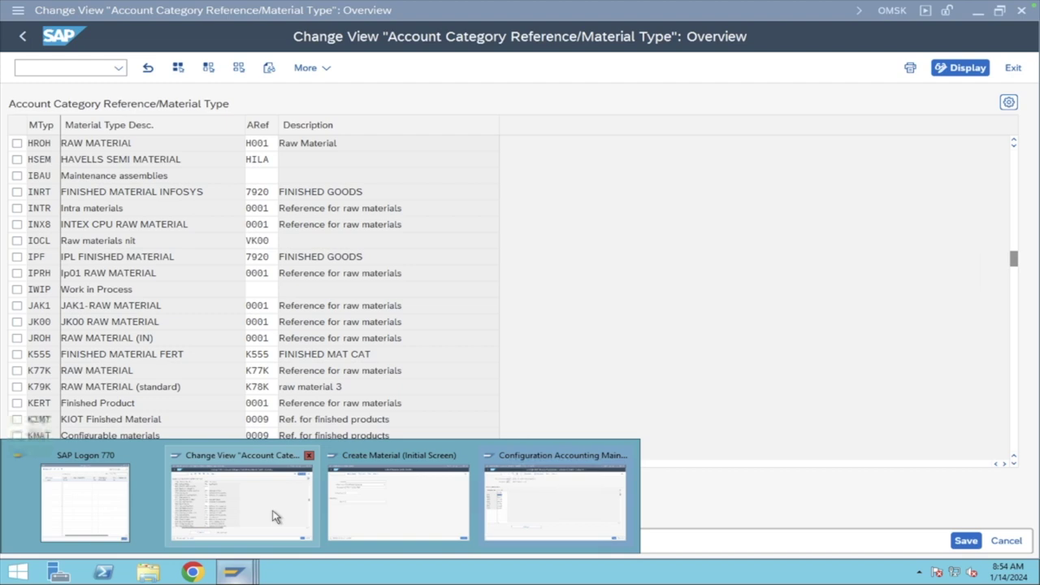
{"action": "left_click", "coordinate": [274, 516]}
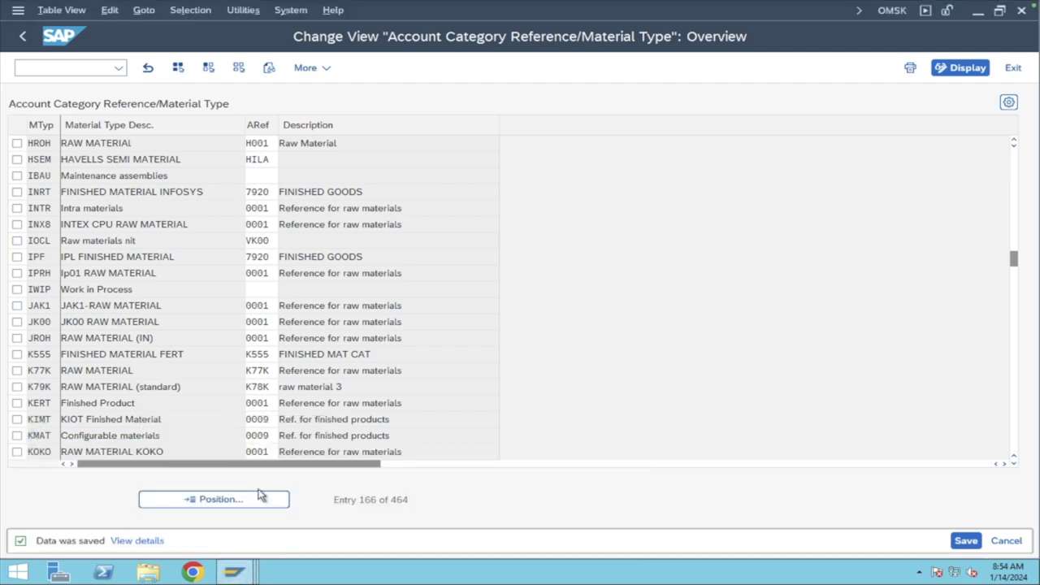
{"action": "left_click", "coordinate": [23, 36]}
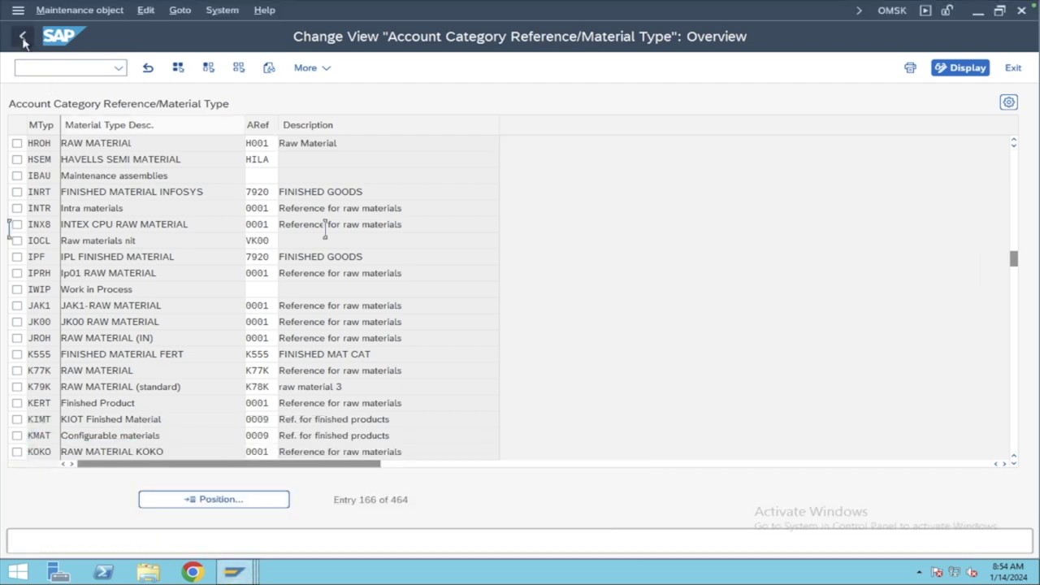
{"action": "left_click", "coordinate": [135, 194]}
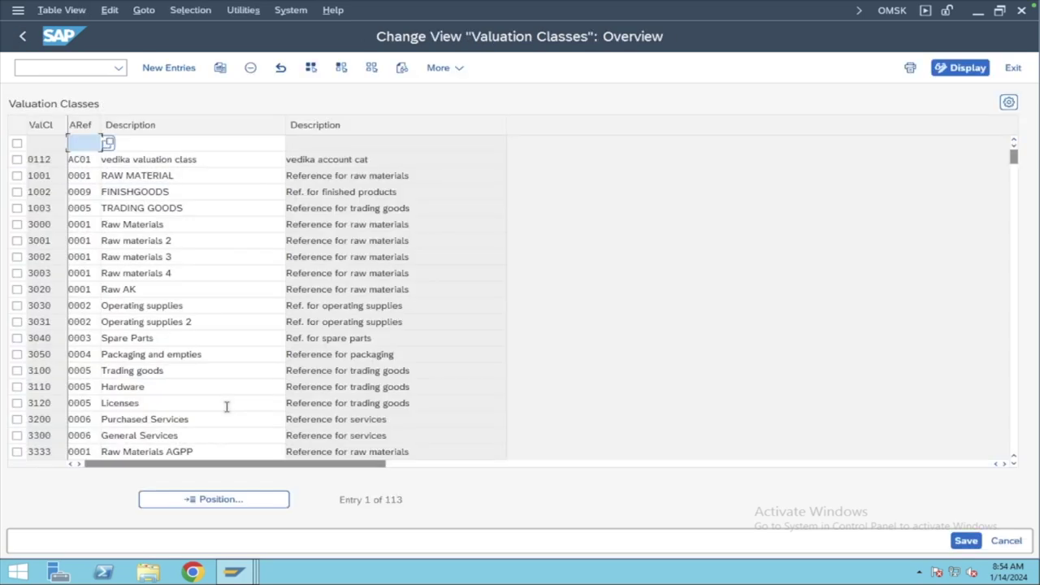
- Position the valuation class list at froh, then go back to the start of the list
{"action": "left_click", "coordinate": [227, 501]}
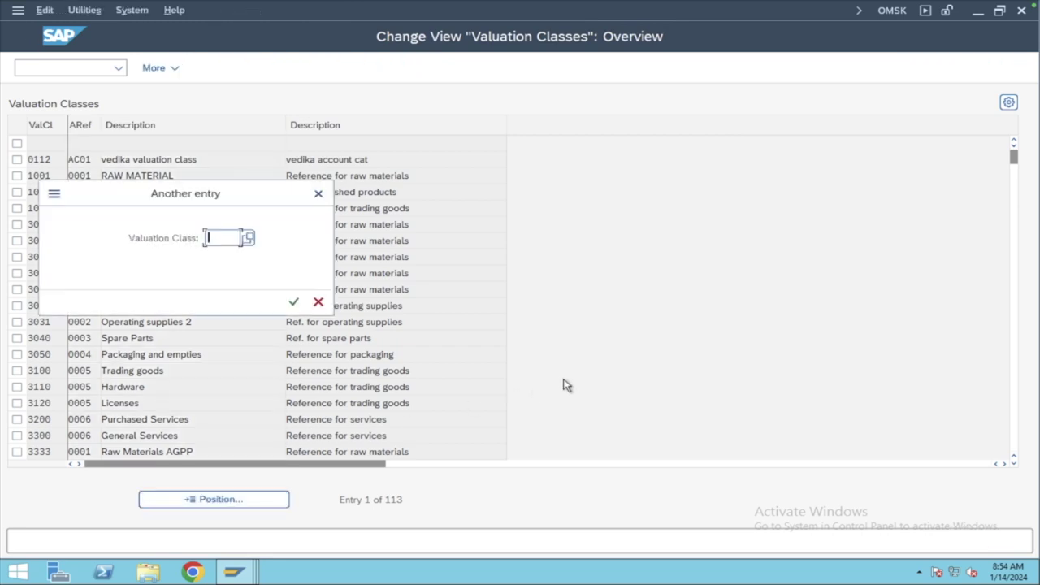
{"action": "type", "text": "f"}
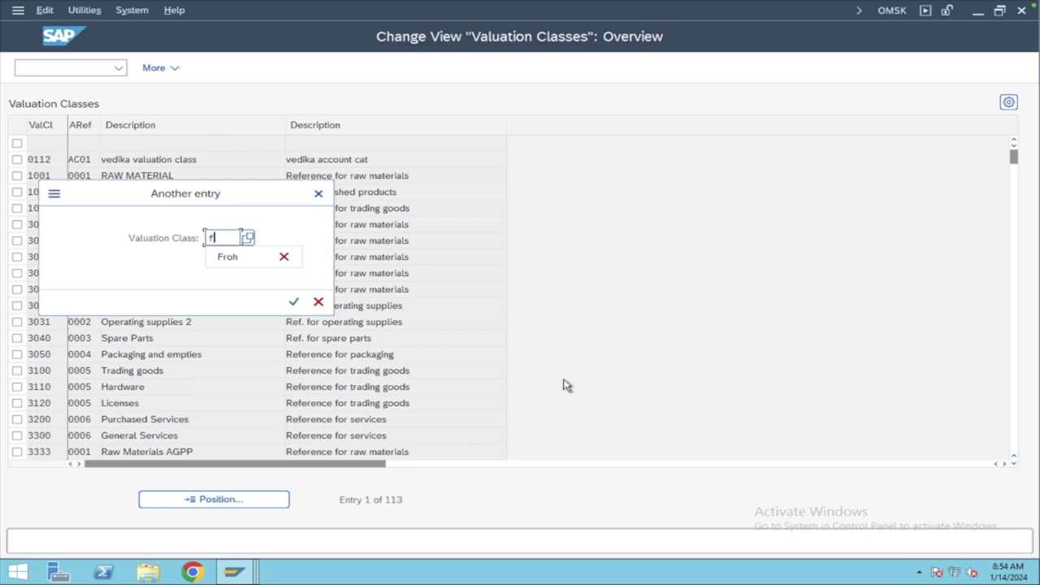
{"action": "type", "text": "roh"}
{"action": "key", "text": "Return"}
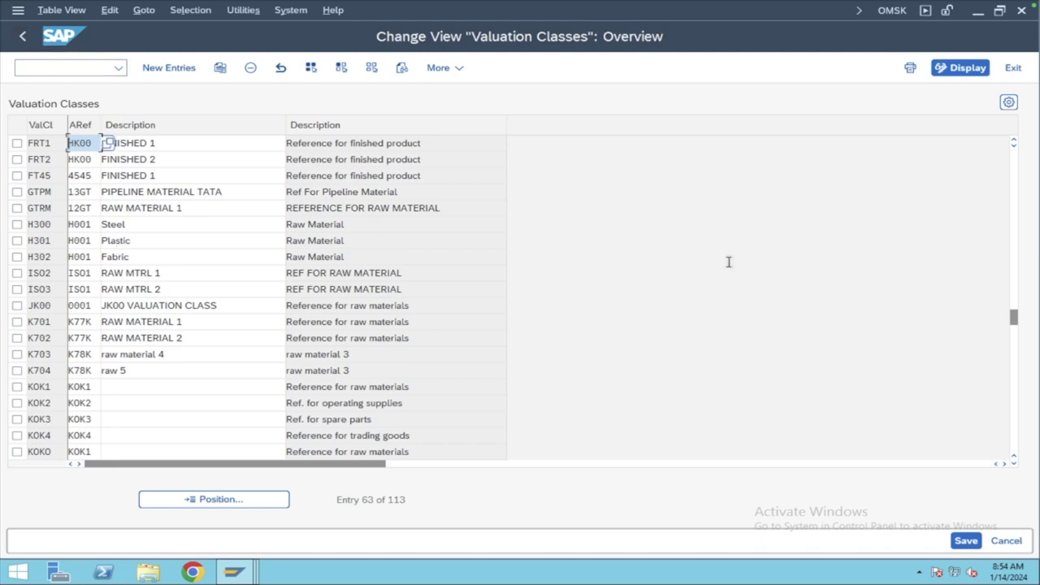
{"action": "left_click_drag", "start_coordinate": [1015, 319], "coordinate": [1016, 150]}
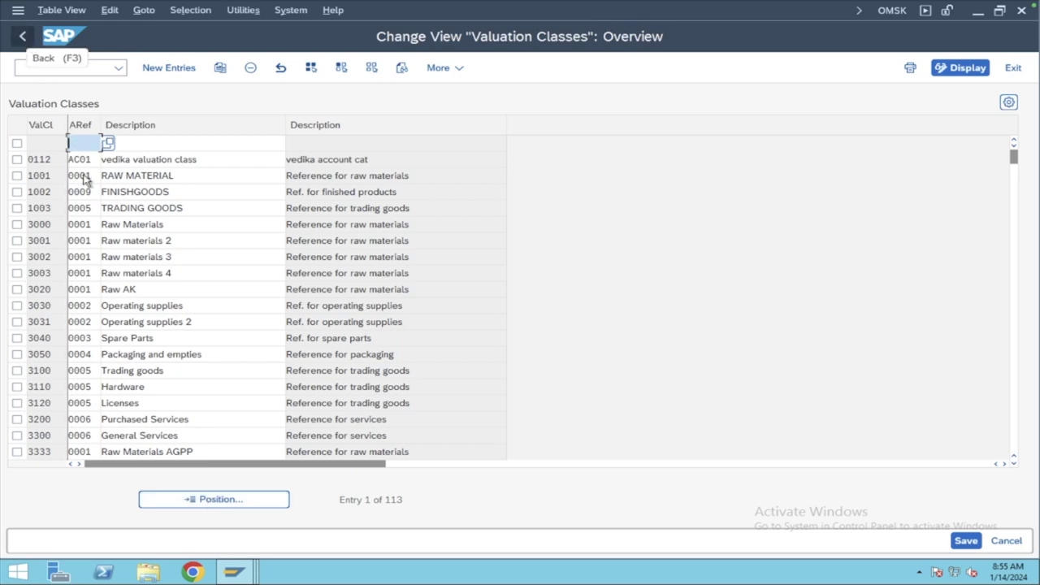
- Leave the valuation classes and view the Material type/account category reference table, returning to the OMSK overview once and reopening it
{"action": "left_click", "coordinate": [22, 38]}
{"action": "left_click", "coordinate": [109, 230]}
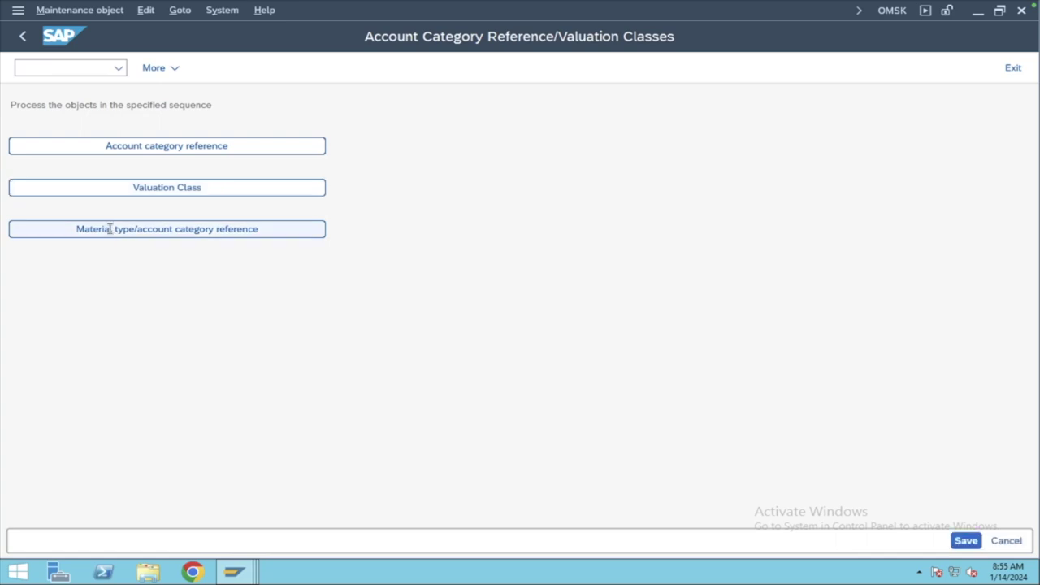
{"action": "left_click", "coordinate": [57, 143]}
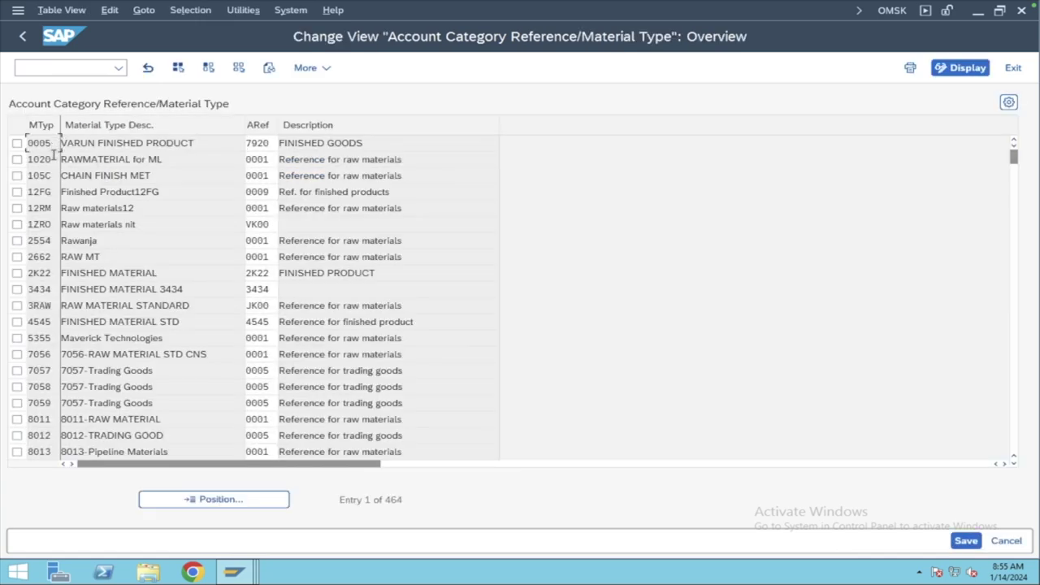
{"action": "key", "text": "Down"}
{"action": "left_click", "coordinate": [23, 36]}
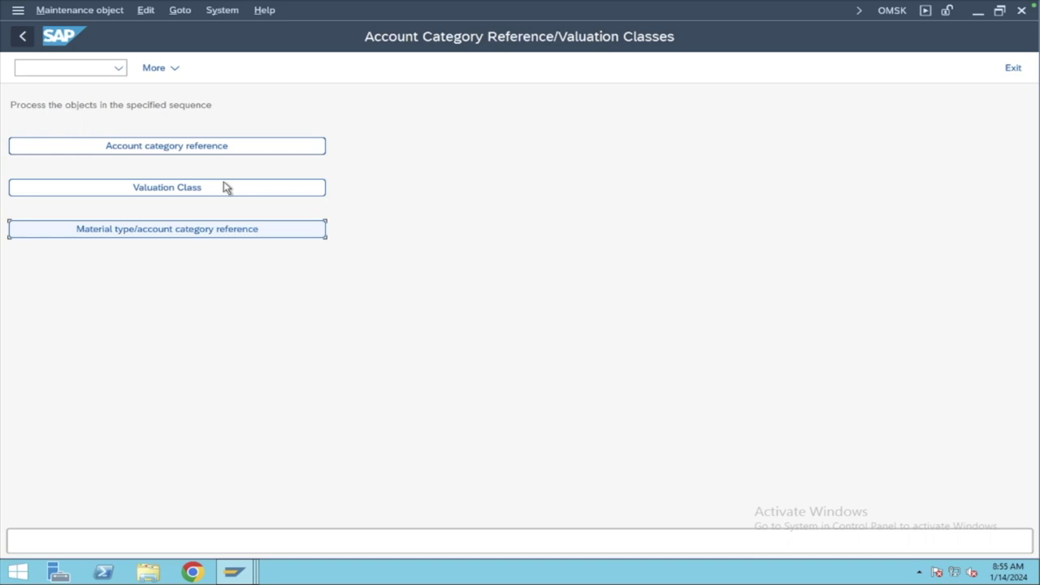
{"action": "left_click", "coordinate": [189, 230]}
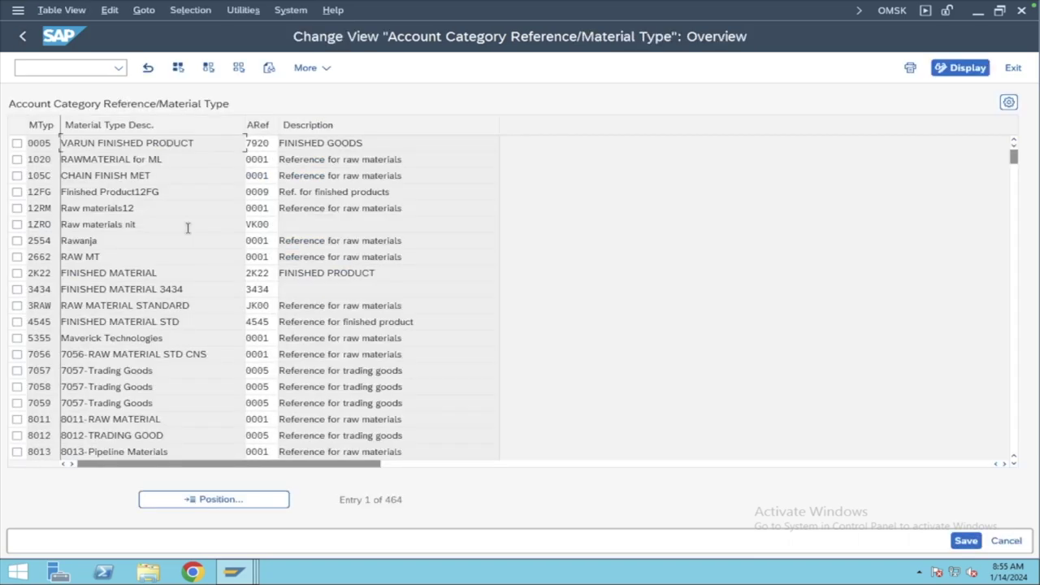
- Position the material type/account category reference list at material type froh
{"action": "left_click", "coordinate": [243, 501]}
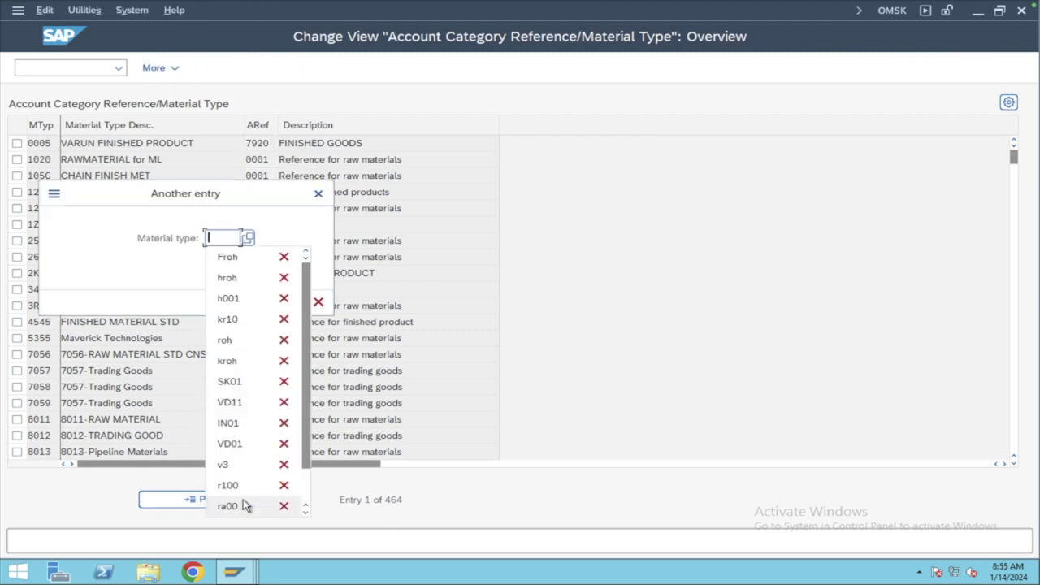
{"action": "type", "text": "froh"}
{"action": "key", "text": "Return"}
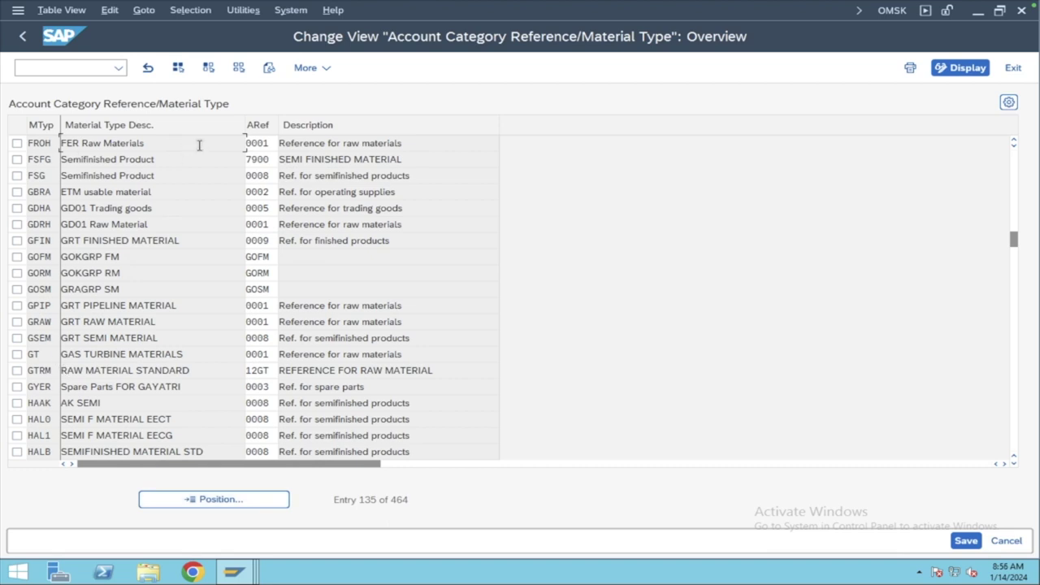
- Leave the material type assignments, view the Valuation Class overview, and return to the OMSK start screen
{"action": "left_click", "coordinate": [23, 37]}
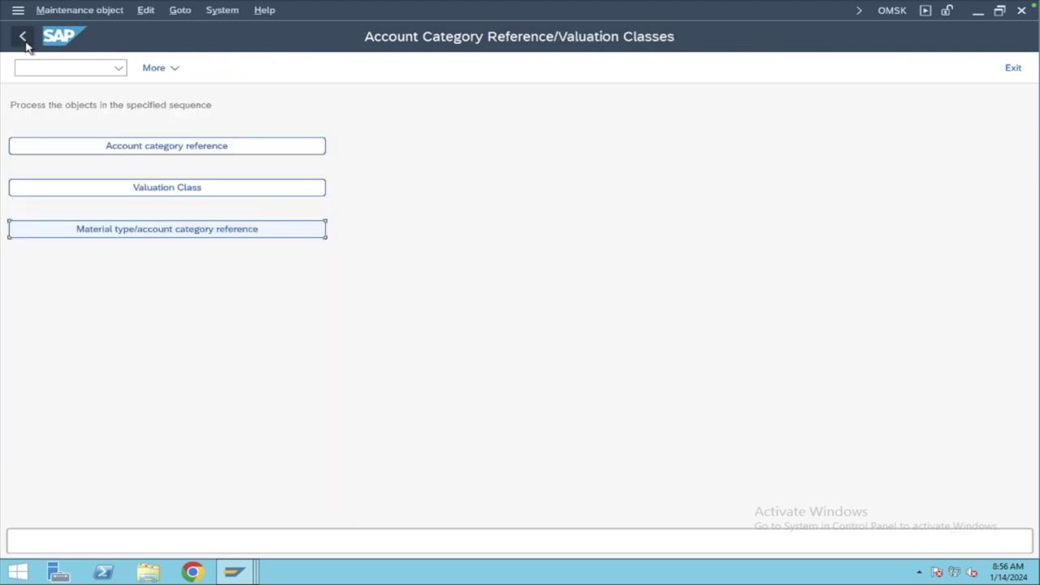
{"action": "left_click", "coordinate": [139, 189]}
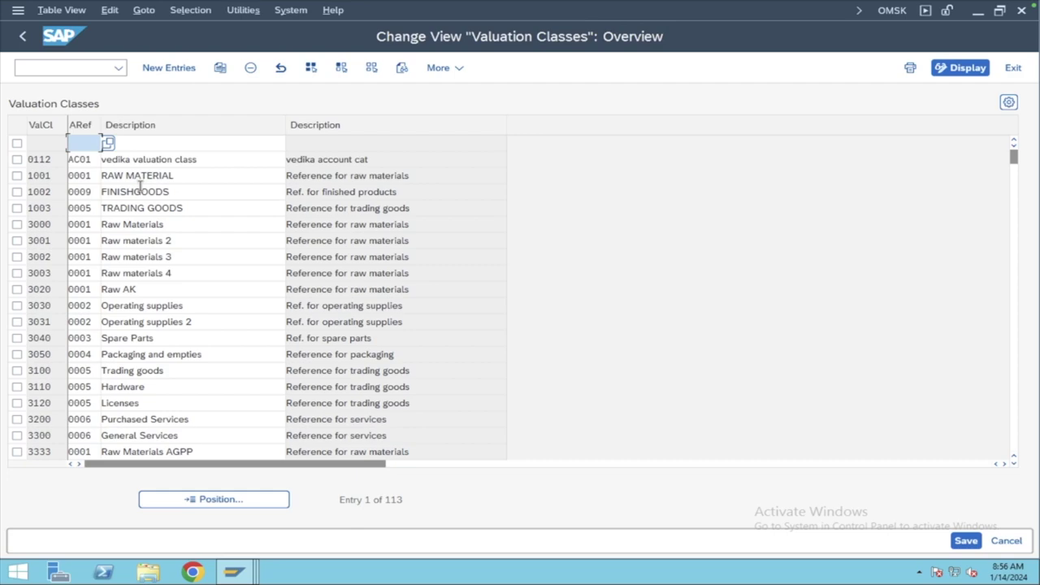
{"action": "left_click", "coordinate": [23, 36]}
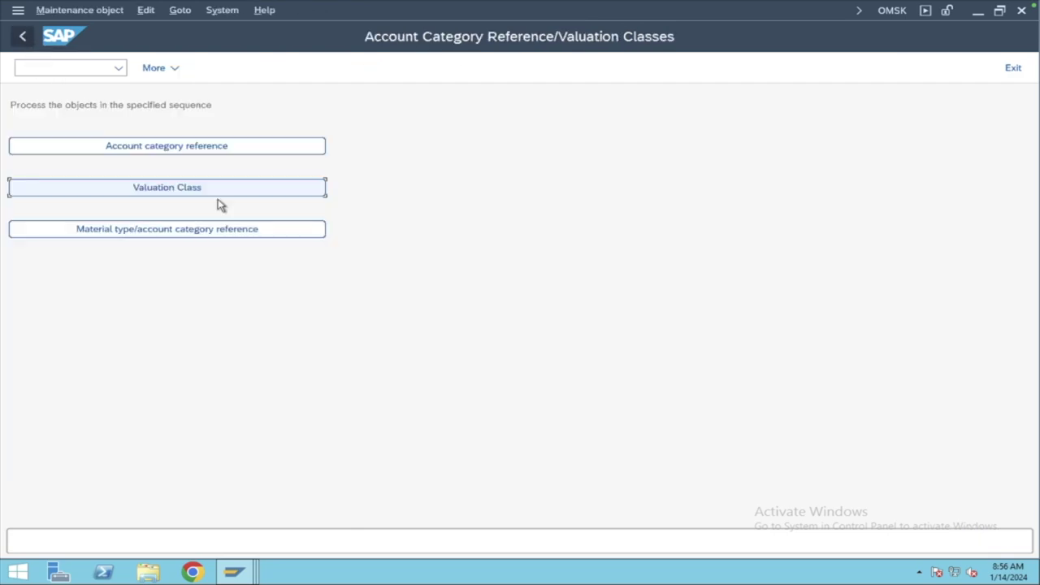
- Switch to Chrome with the Import procurement lesson and review its flowchart, numbered process description and the section's lesson list
{"action": "key", "text": "ctrl+Left"}
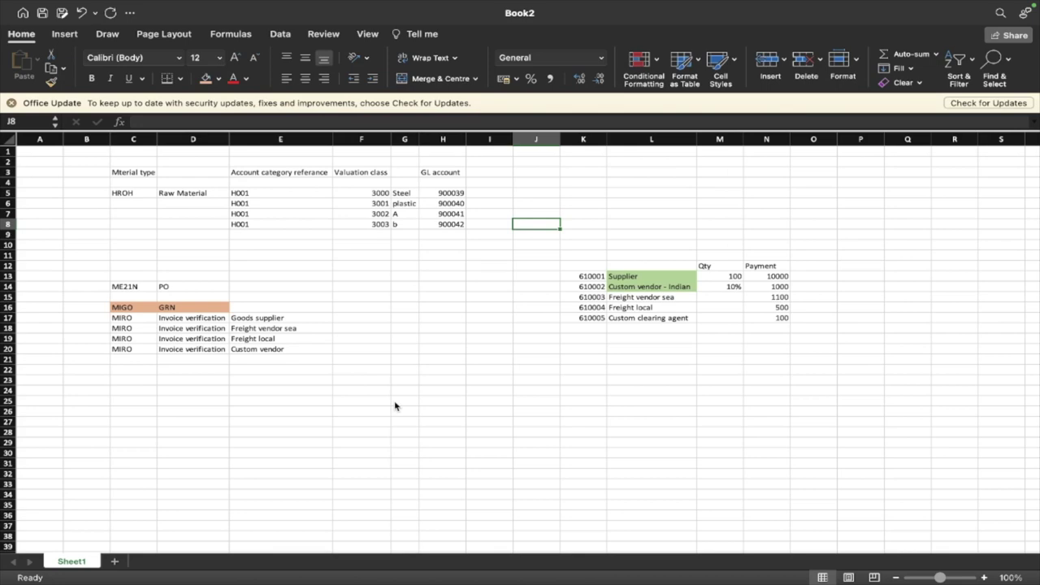
{"action": "key", "text": "ctrl+Right"}
{"action": "key", "text": "ctrl+Left"}
{"action": "key", "text": "ctrl+Left"}
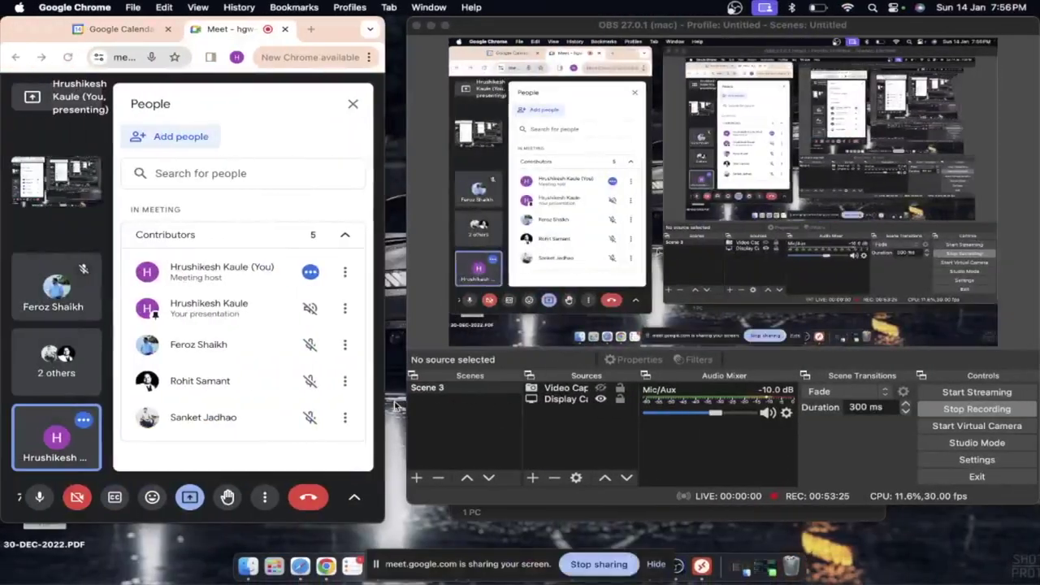
{"action": "key", "text": "ctrl+Right"}
{"action": "key", "text": "ctrl+Right"}
{"action": "key", "text": "ctrl+Right"}
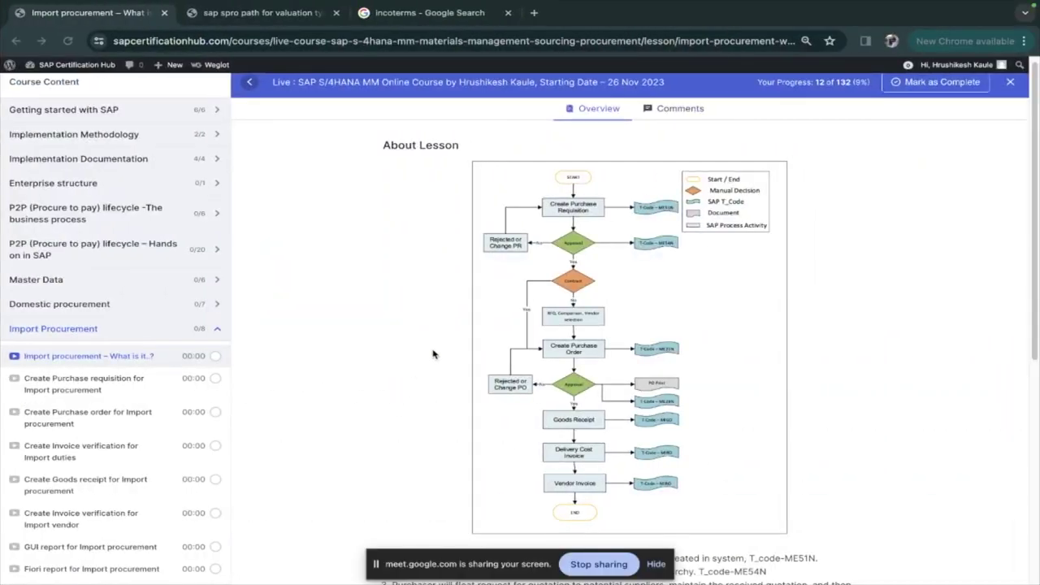
{"action": "scroll", "coordinate": [433, 355], "scroll_direction": "down", "scroll_amount": 3}
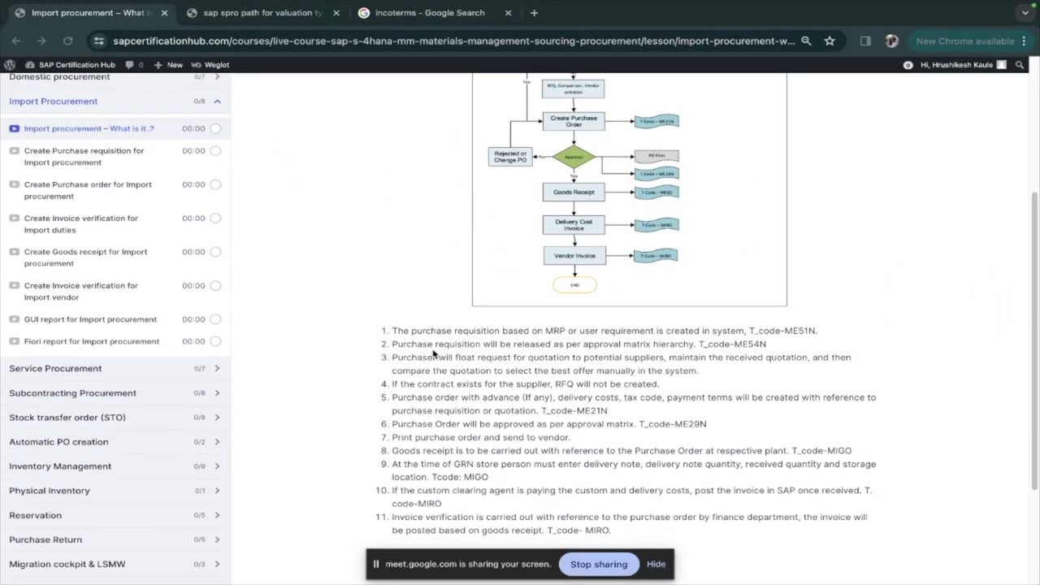
{"action": "scroll", "coordinate": [433, 354], "scroll_direction": "up", "scroll_amount": 1}
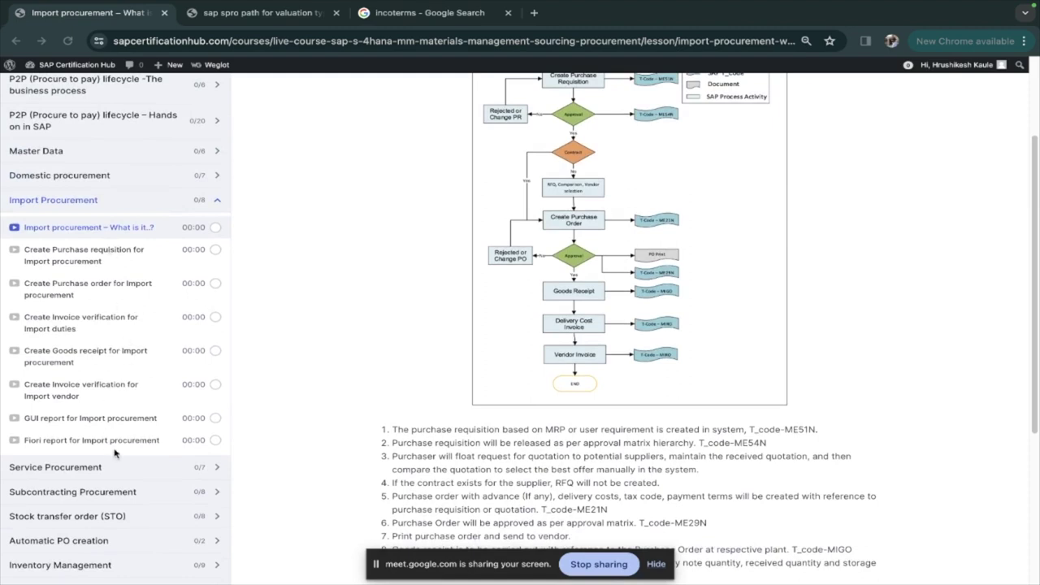